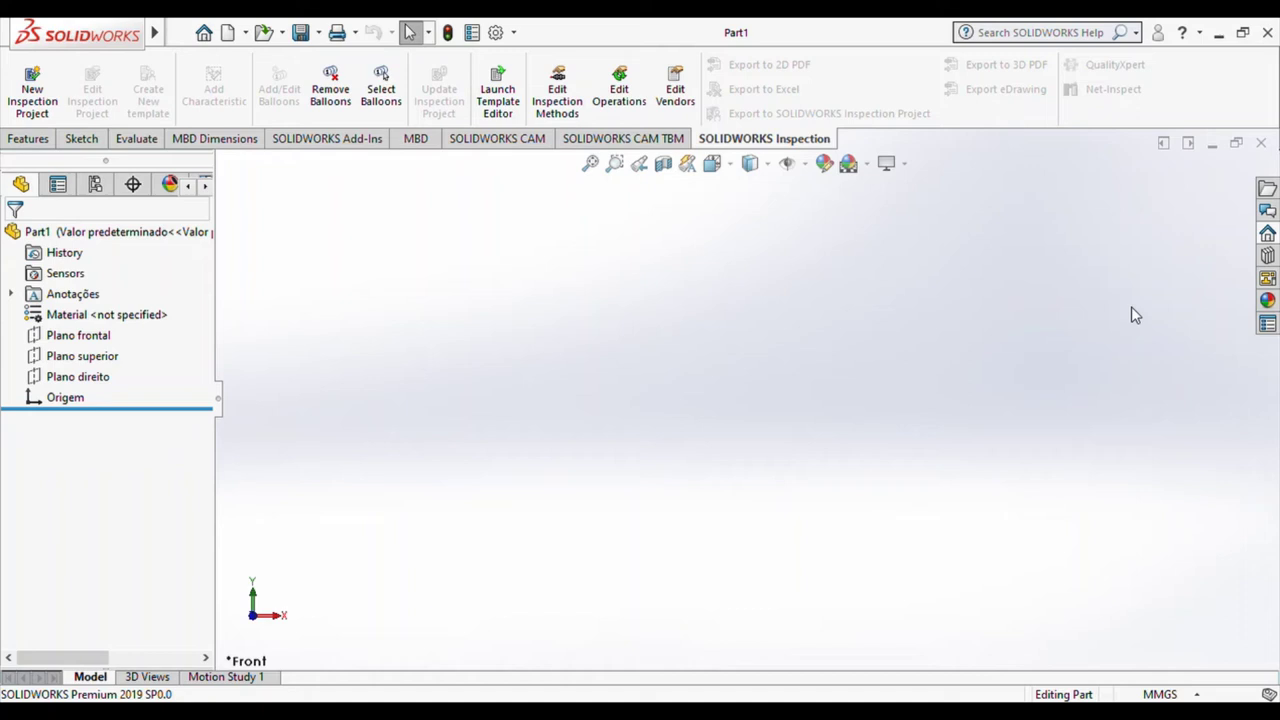
Sketch a closed L-shaped line profile from the origin on Plano frontal
left_click(95, 340)
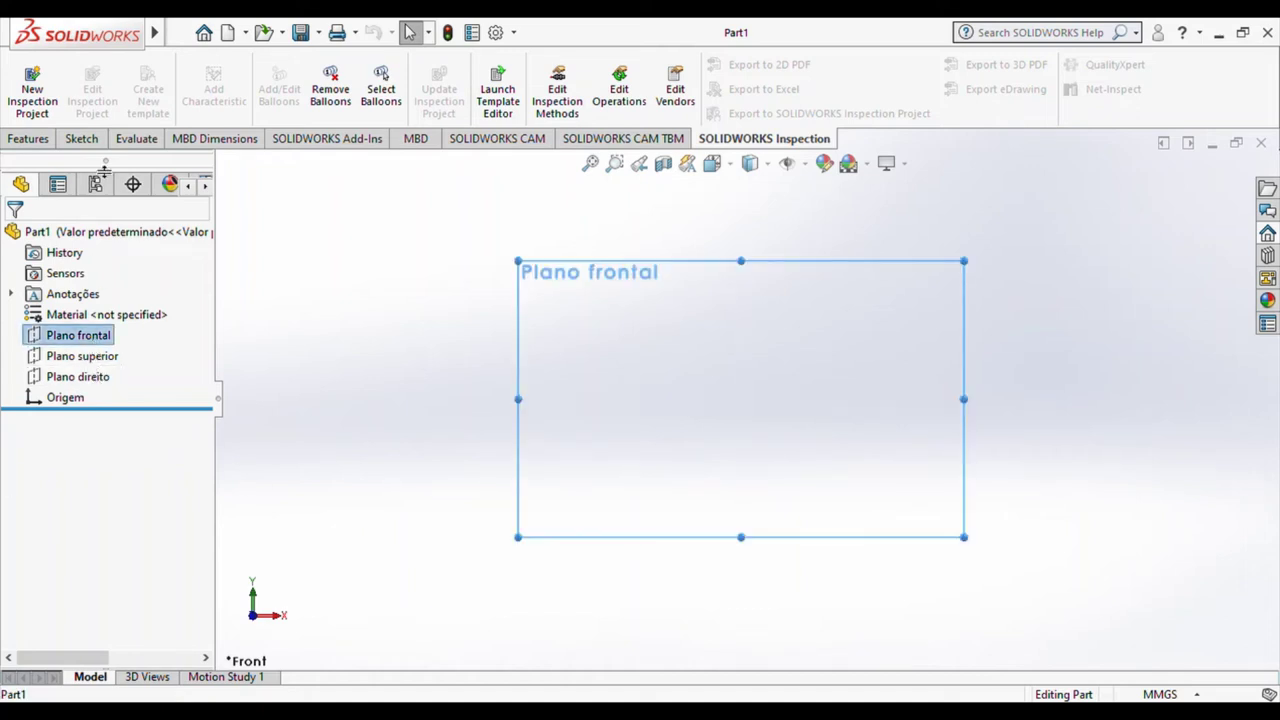
left_click(81, 138)
left_click(122, 64)
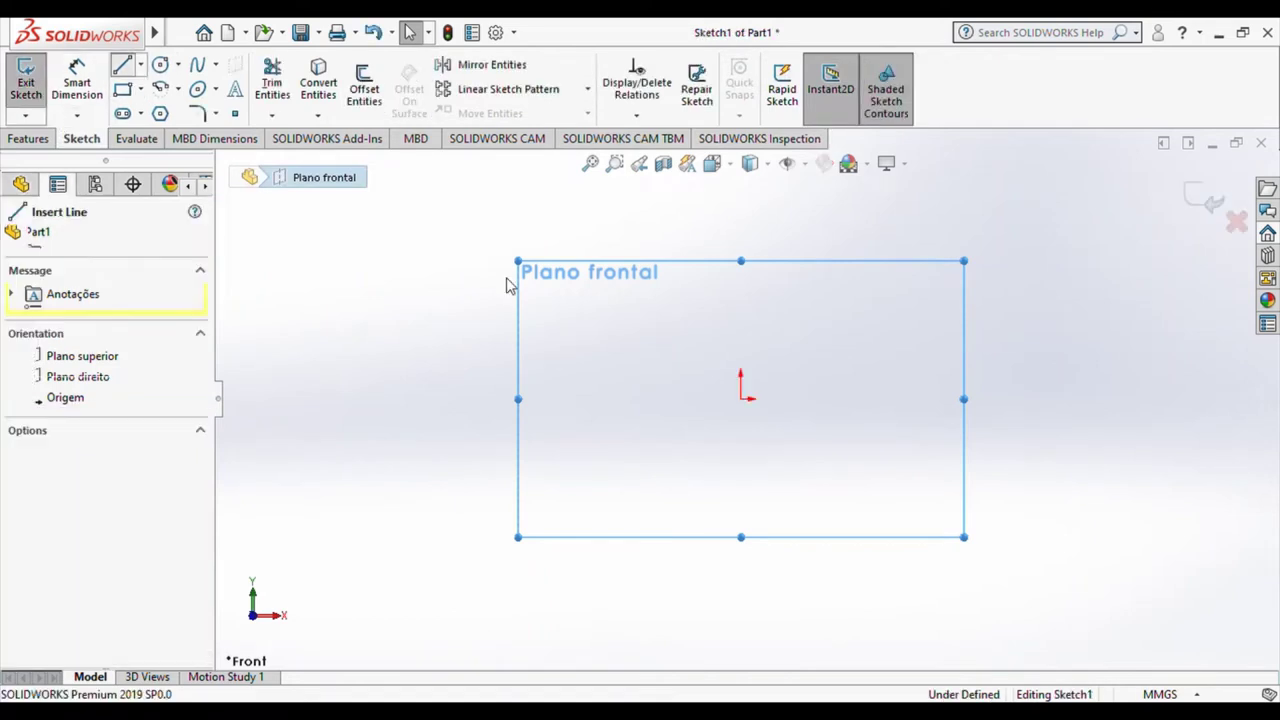
left_click(741, 398)
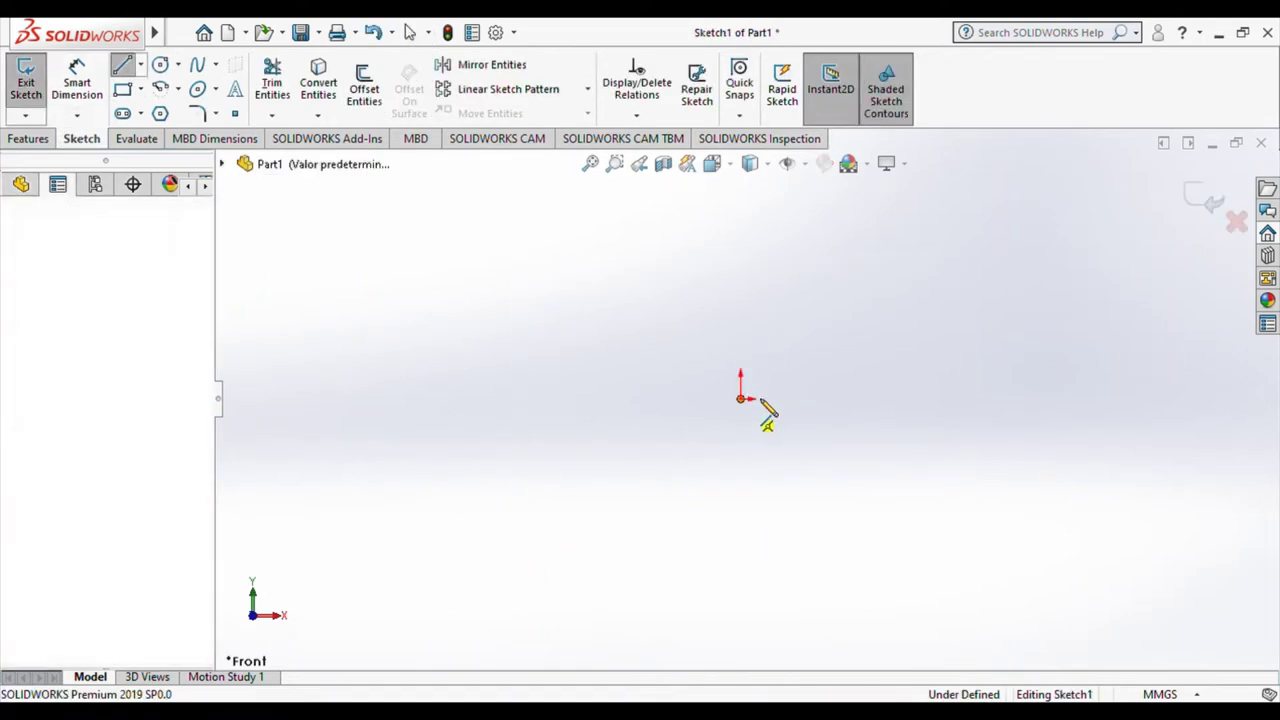
left_click(831, 398)
left_click(831, 234)
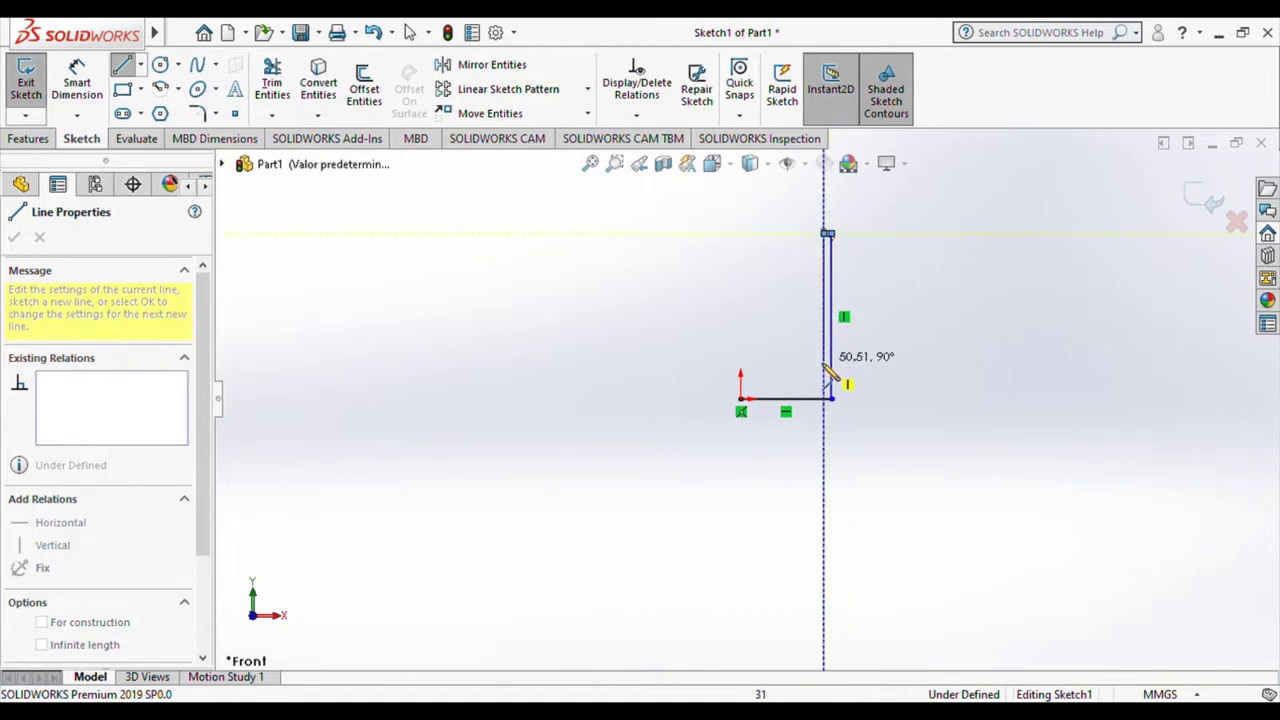
left_click(742, 377)
key("Escape")
scroll(783, 241, "down", 3)
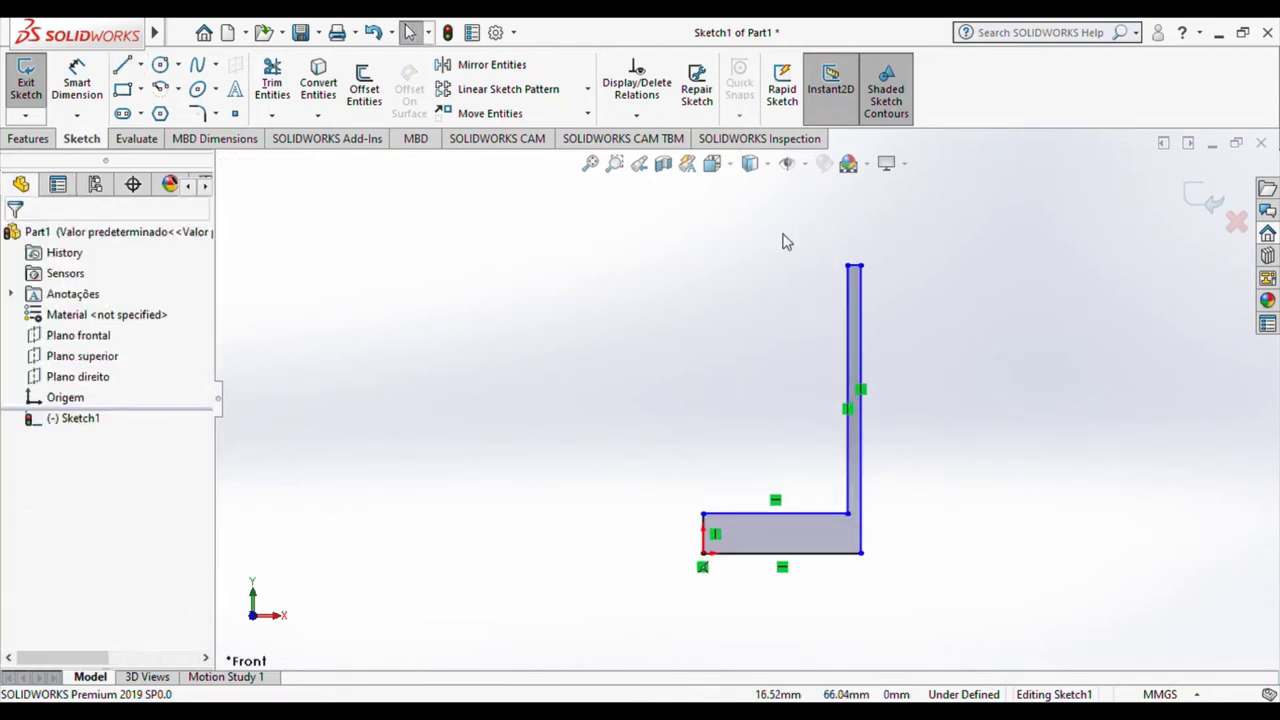
Dimension the profile's bottom width 40 mm, overall height 60 mm and inner height 50 mm
left_click(77, 82)
left_click(752, 553)
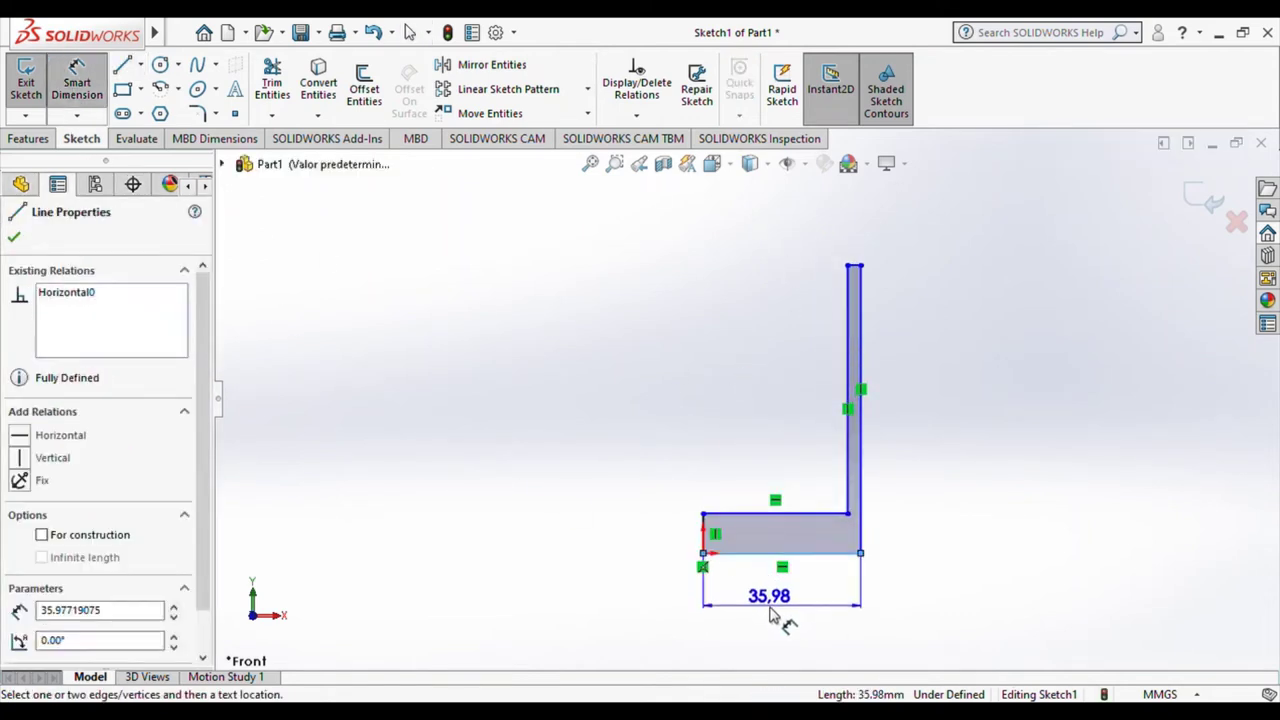
left_click(784, 622)
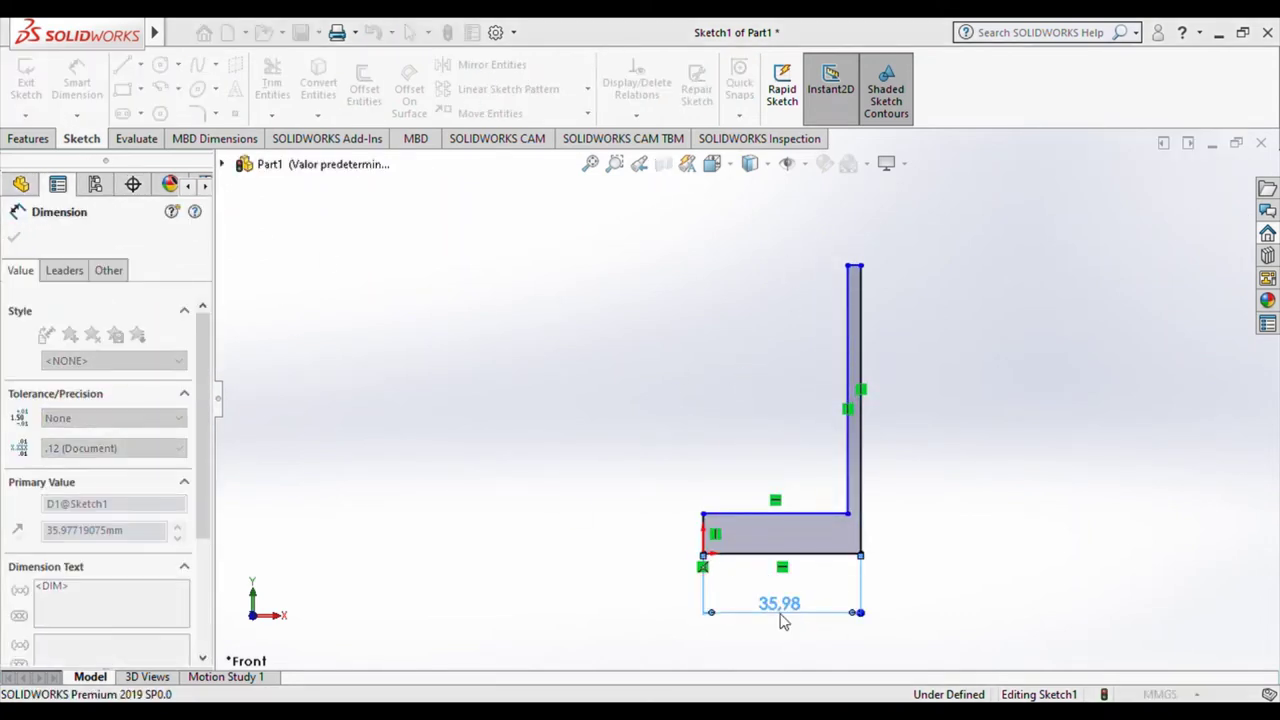
type("40")
key("Return")
left_click(860, 335)
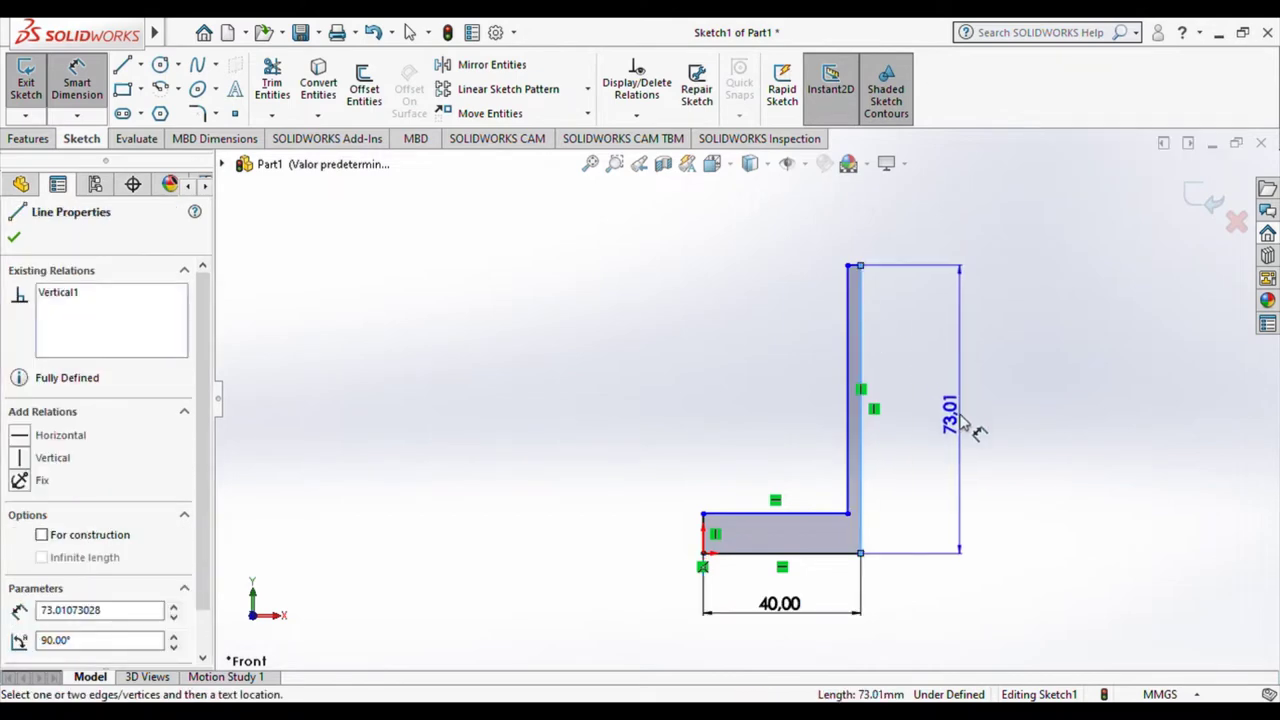
left_click(963, 421)
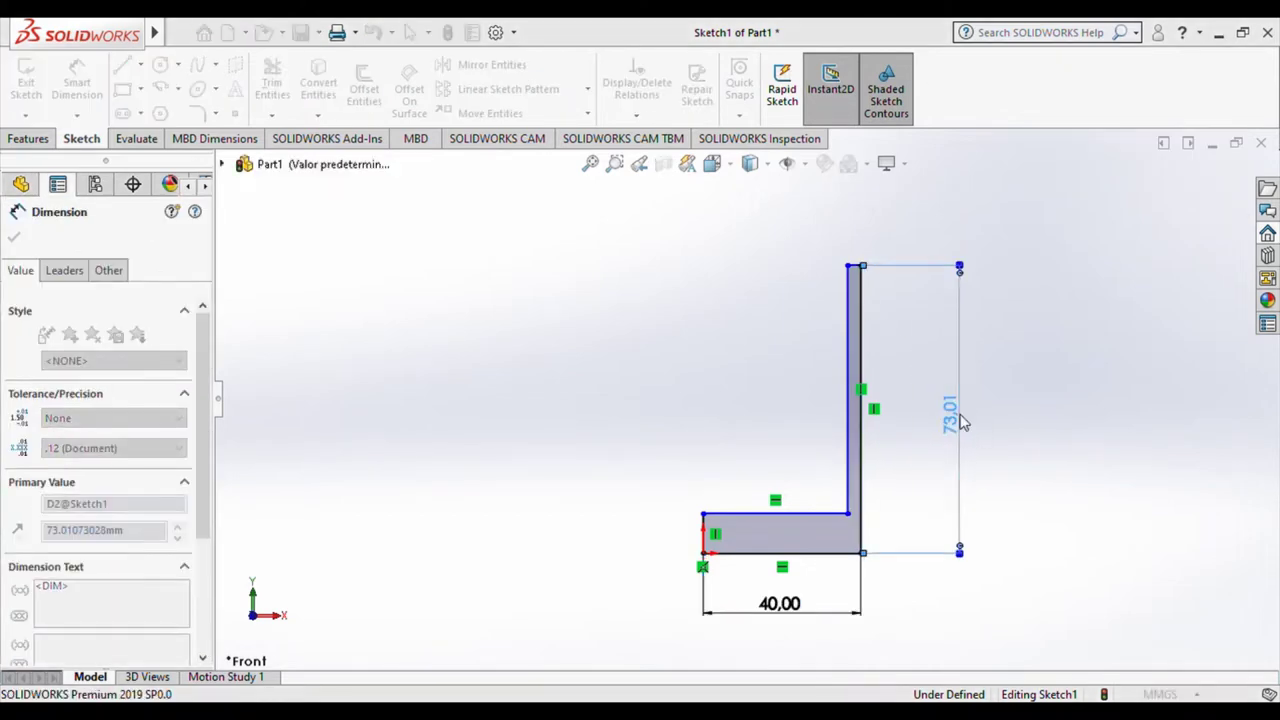
type("60")
key("Return")
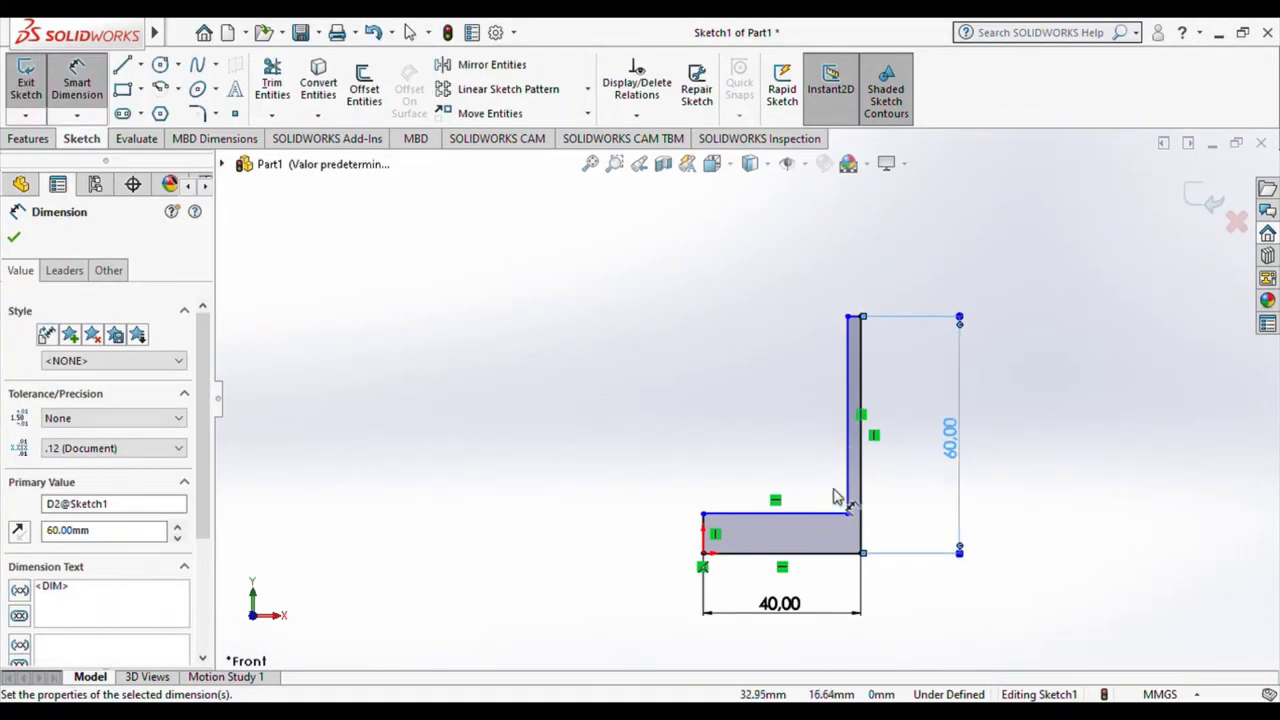
left_click(849, 488)
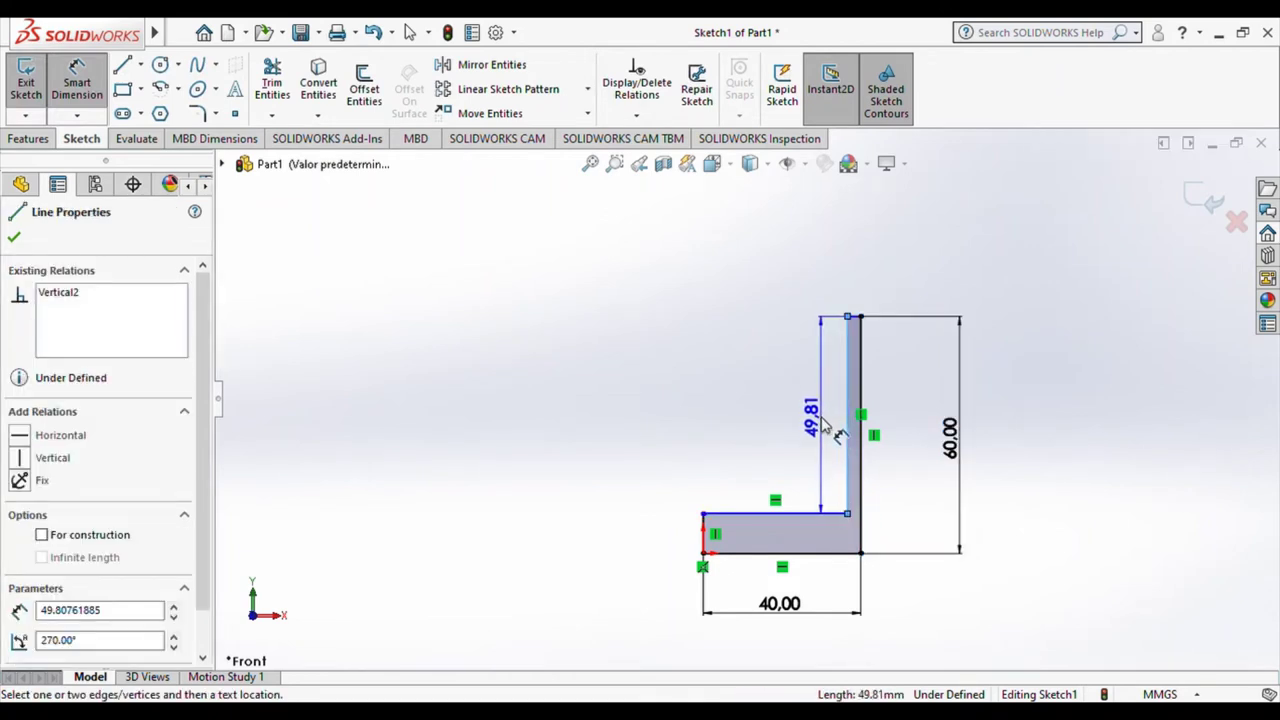
left_click(826, 424)
type("50")
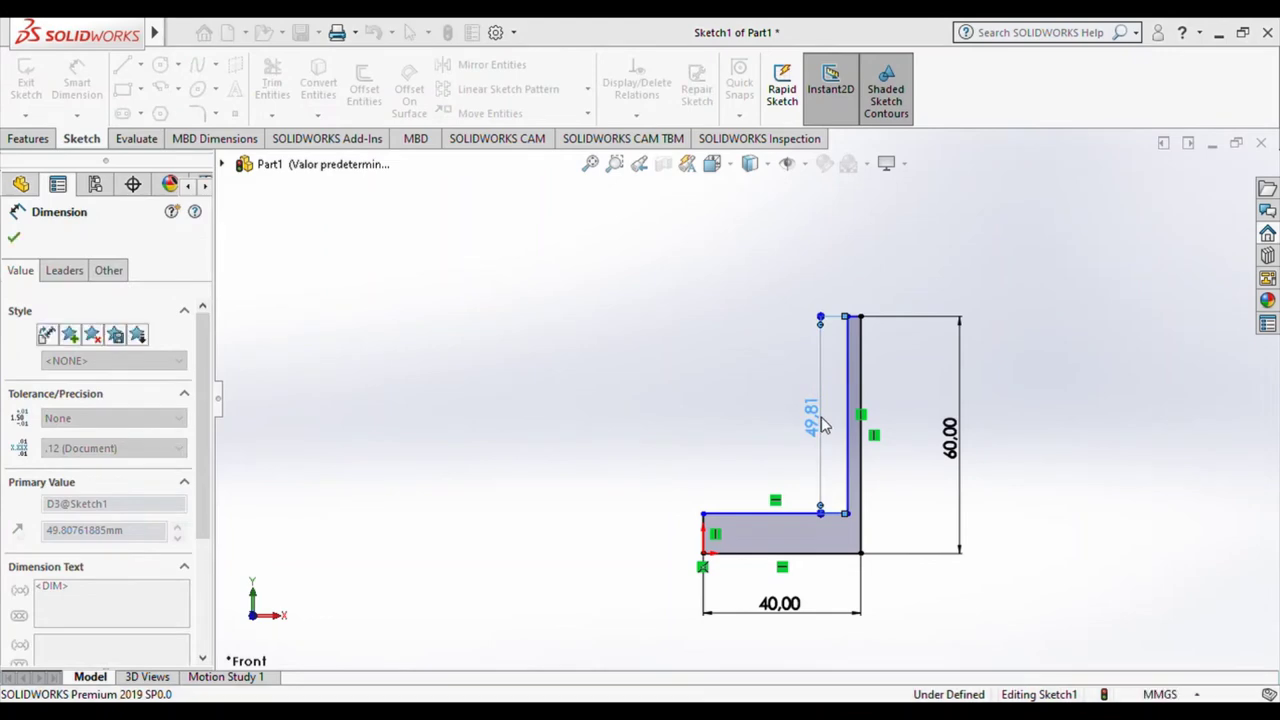
key("Return")
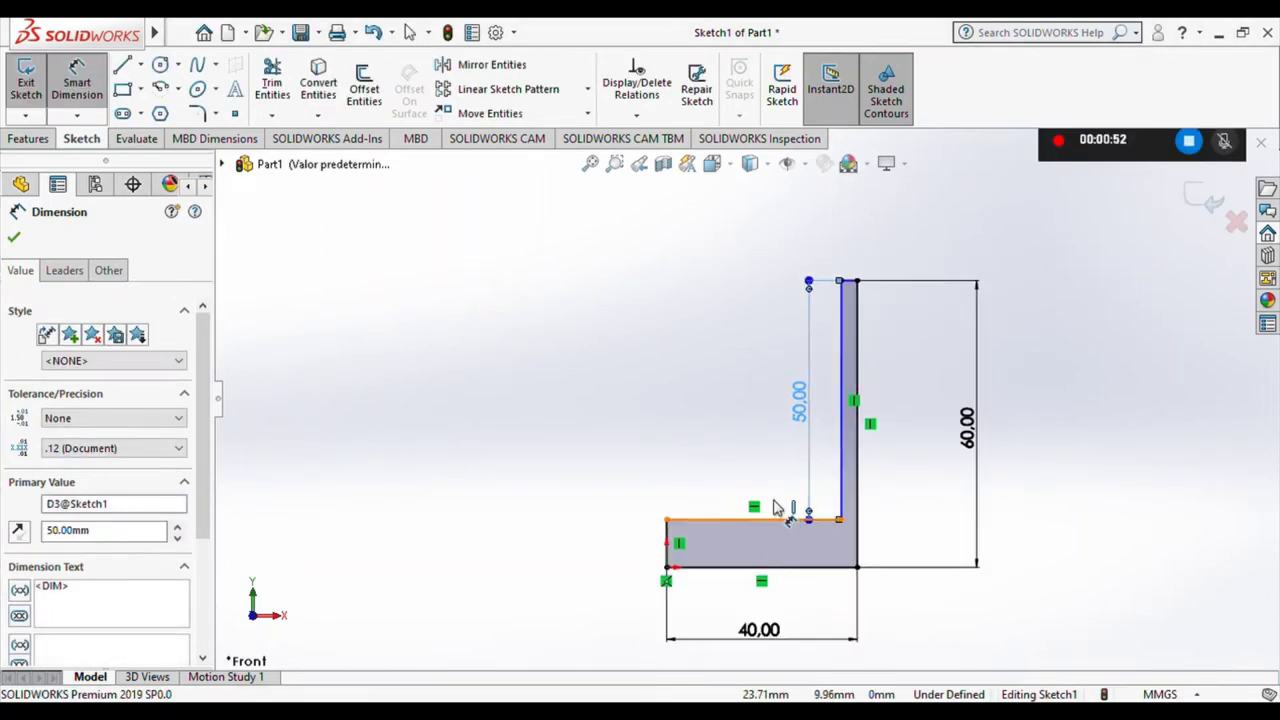
Add the 38 mm inner width and 10 mm left edge dimensions, then exit Sketch1
left_click(774, 502)
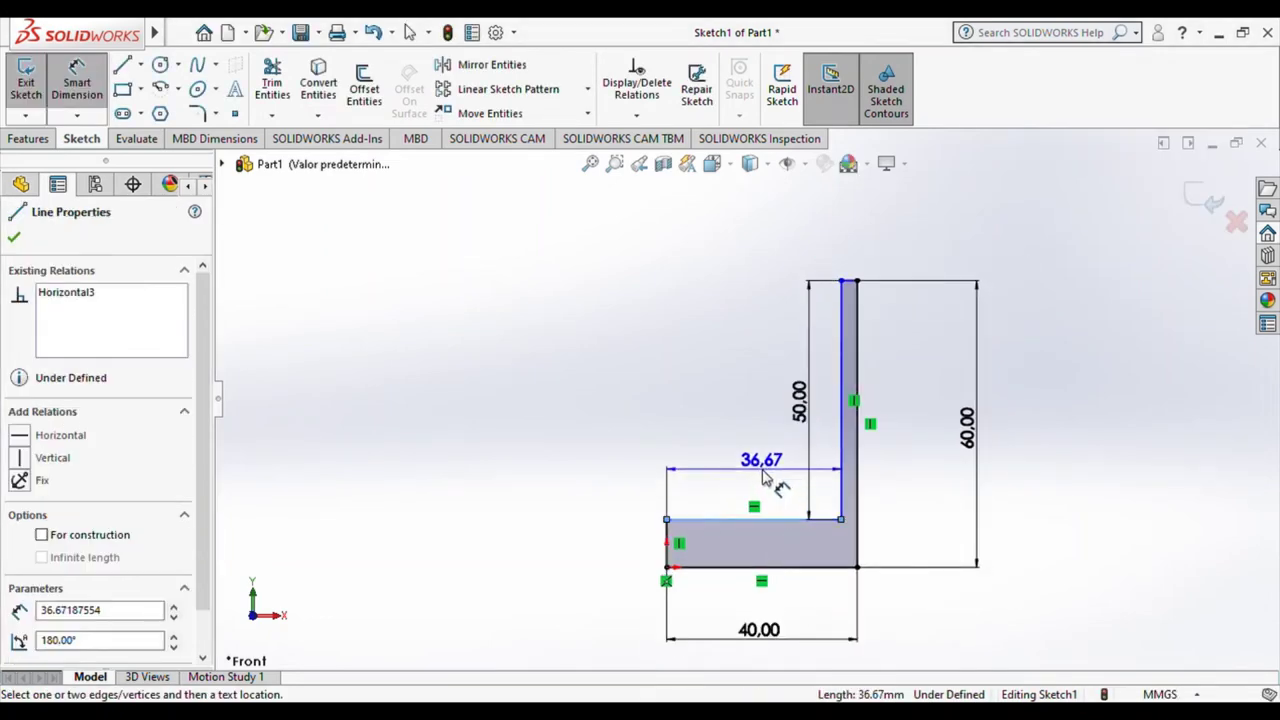
left_click(760, 478)
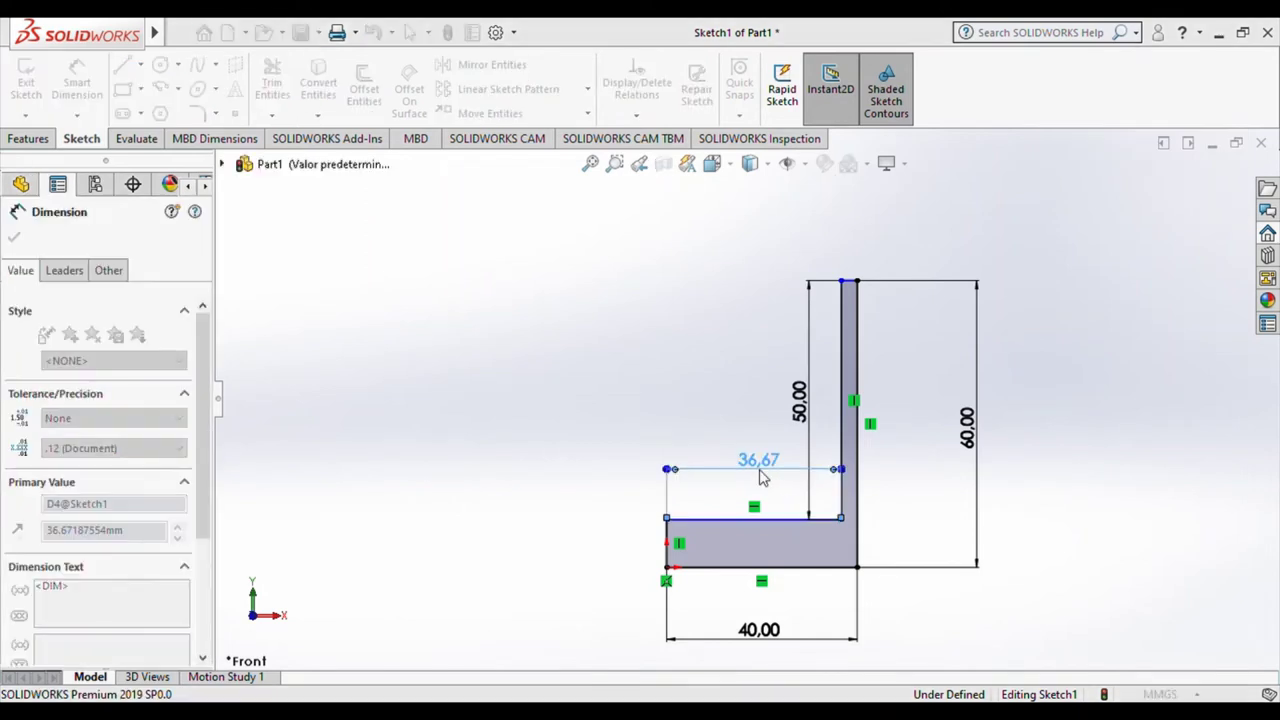
type("38")
key("Return")
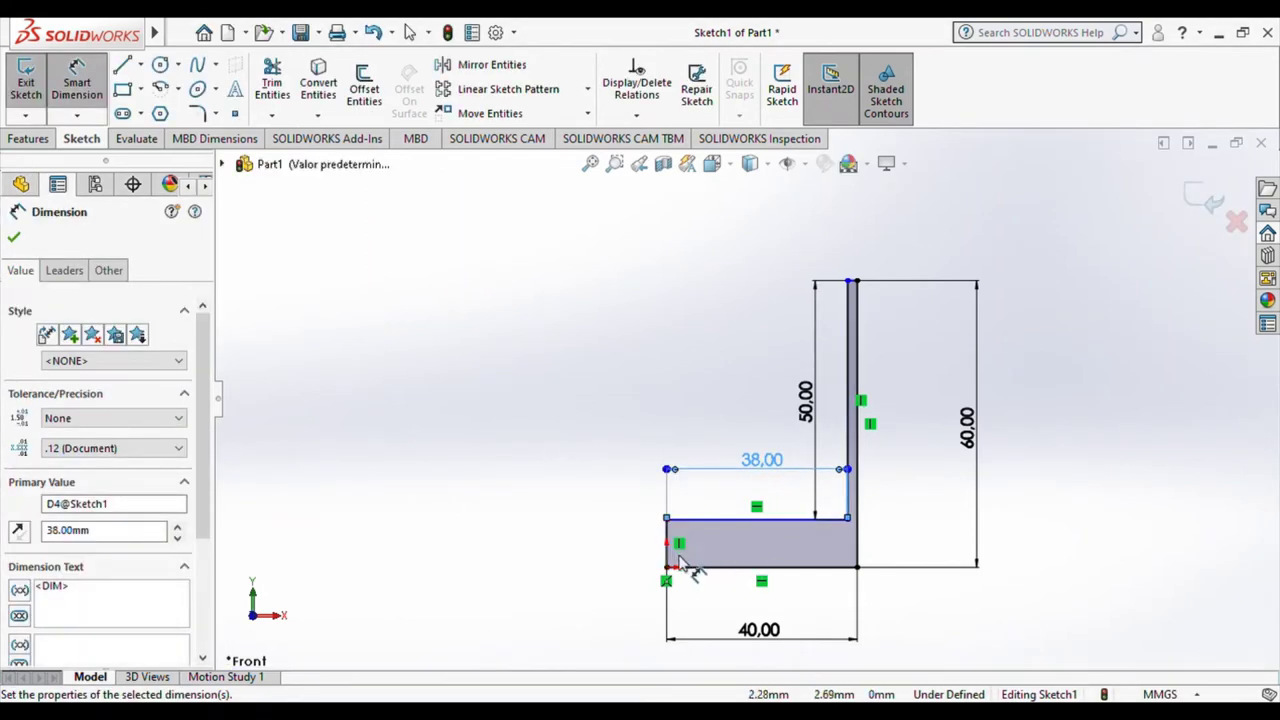
left_click(667, 545)
left_click(645, 555)
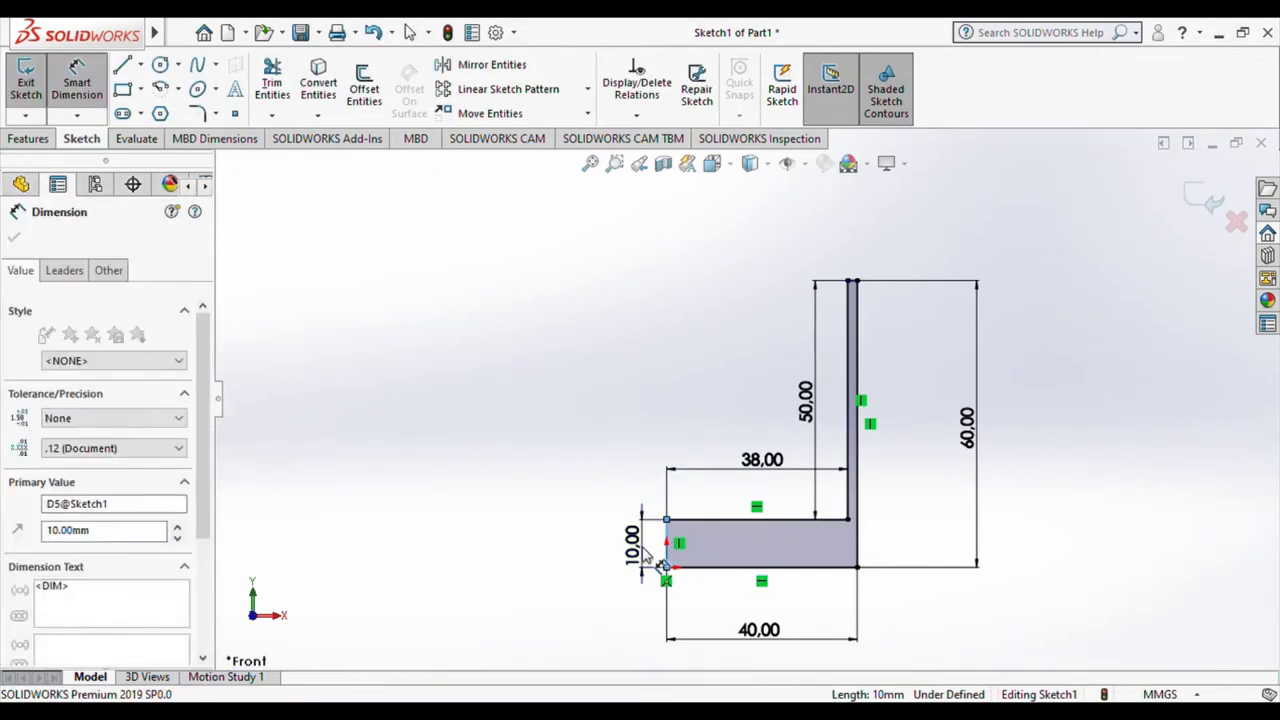
key("Return")
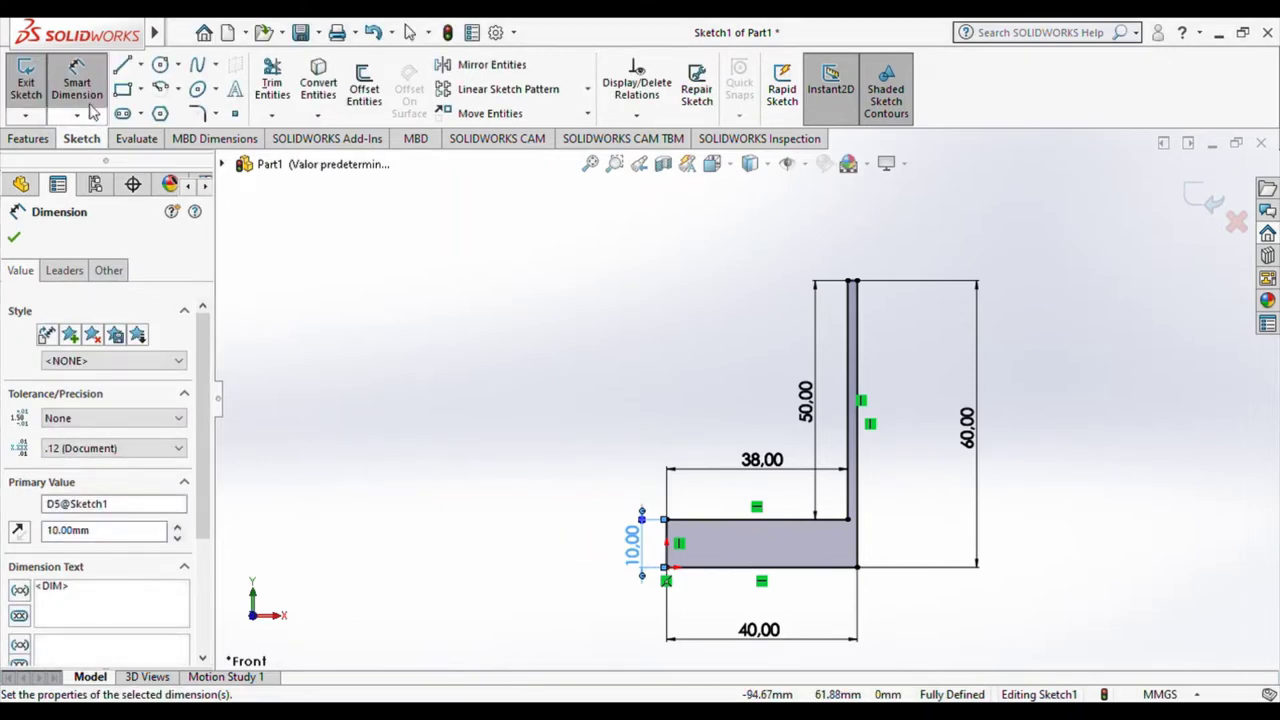
left_click(26, 80)
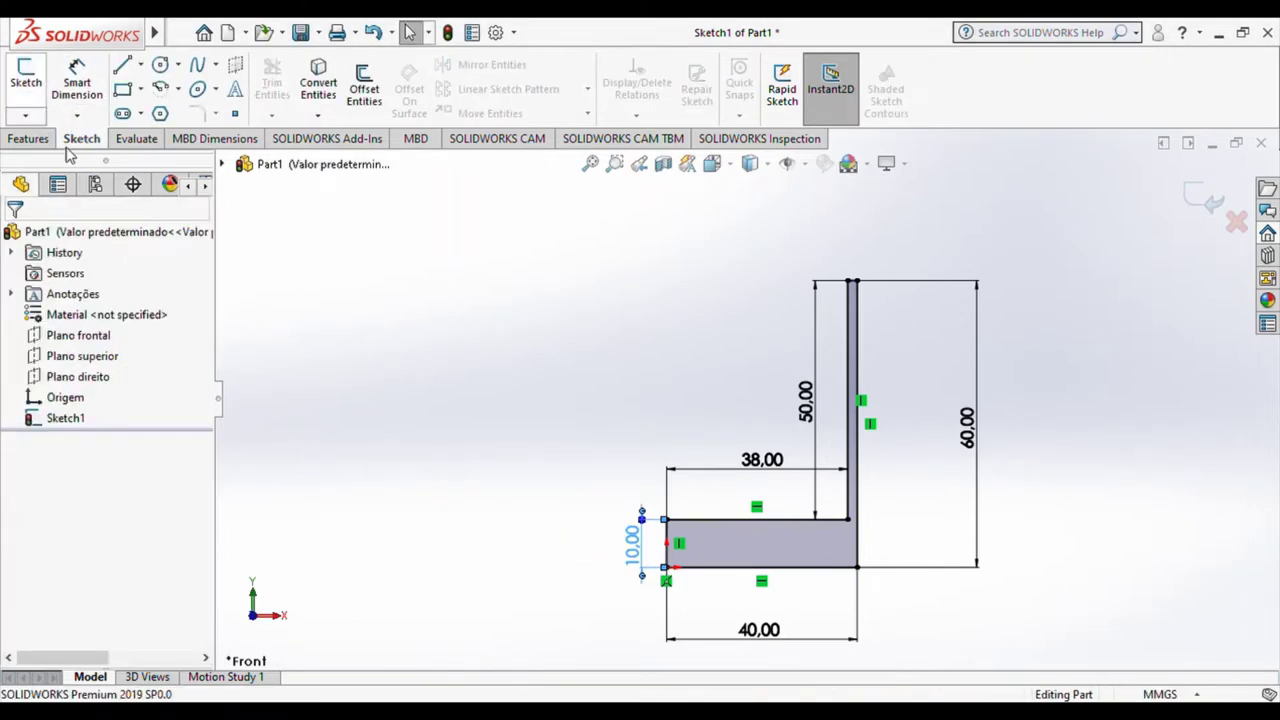
Start a new sketch, Sketch2, on Plano frontal
left_click(138, 70)
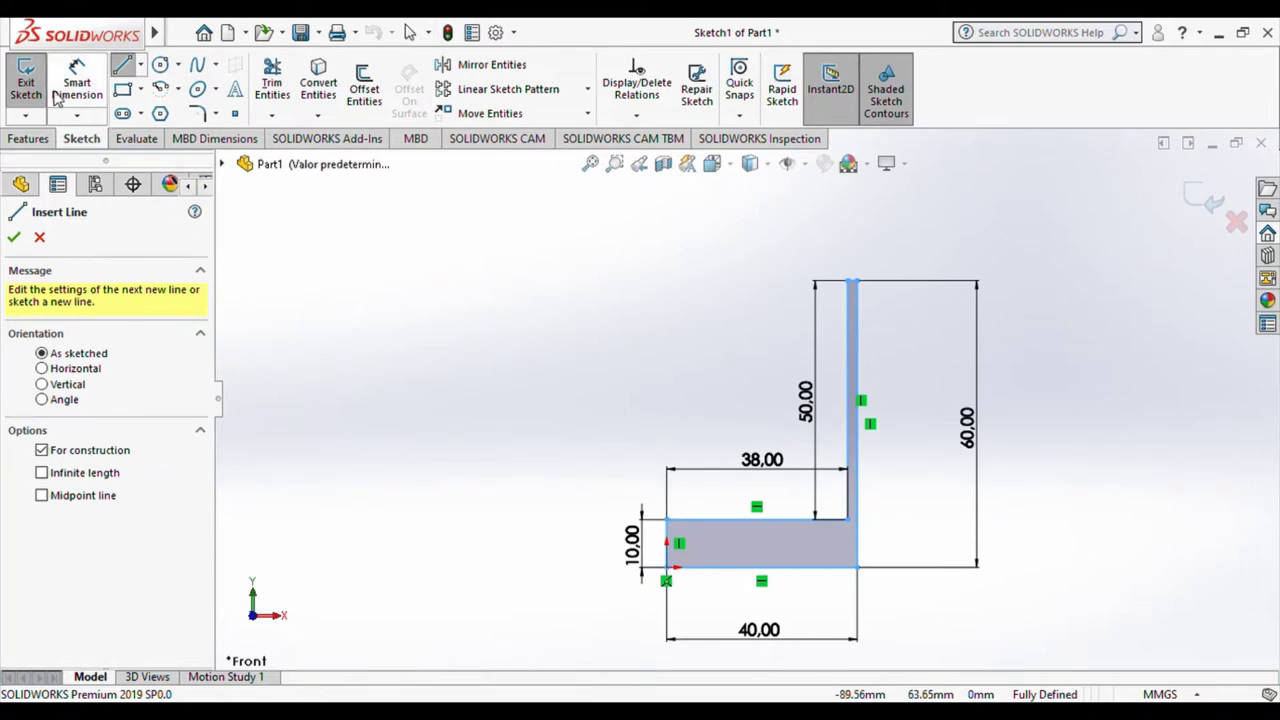
left_click(26, 82)
left_click(29, 138)
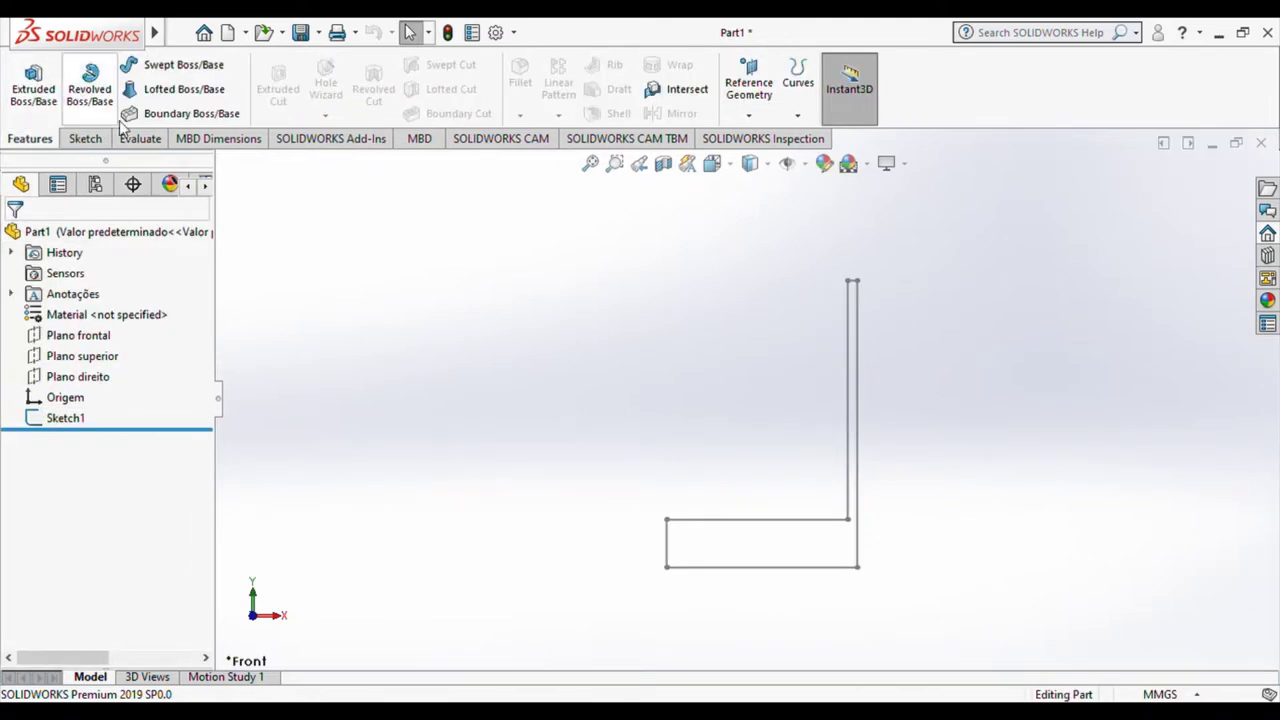
left_click(100, 336)
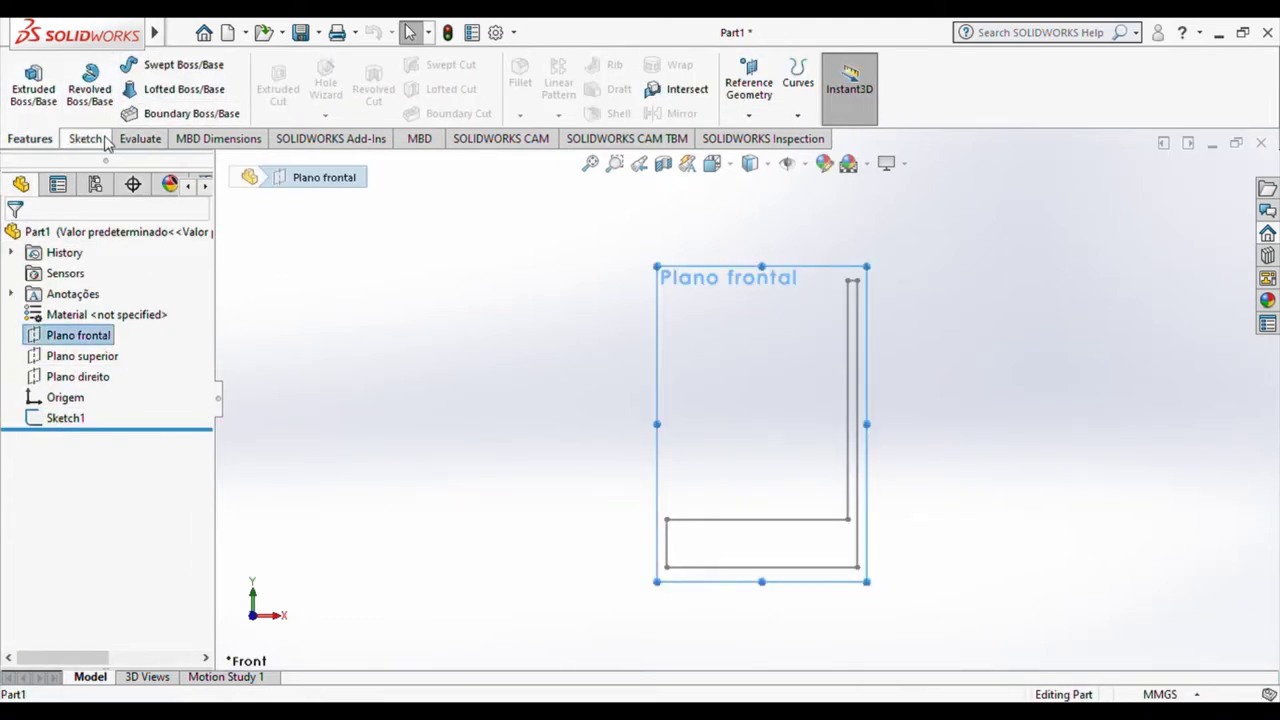
left_click(85, 138)
left_click(26, 80)
Draw a vertical centreline through the origin, delete the stray line, and exit Sketch2
left_click(122, 64)
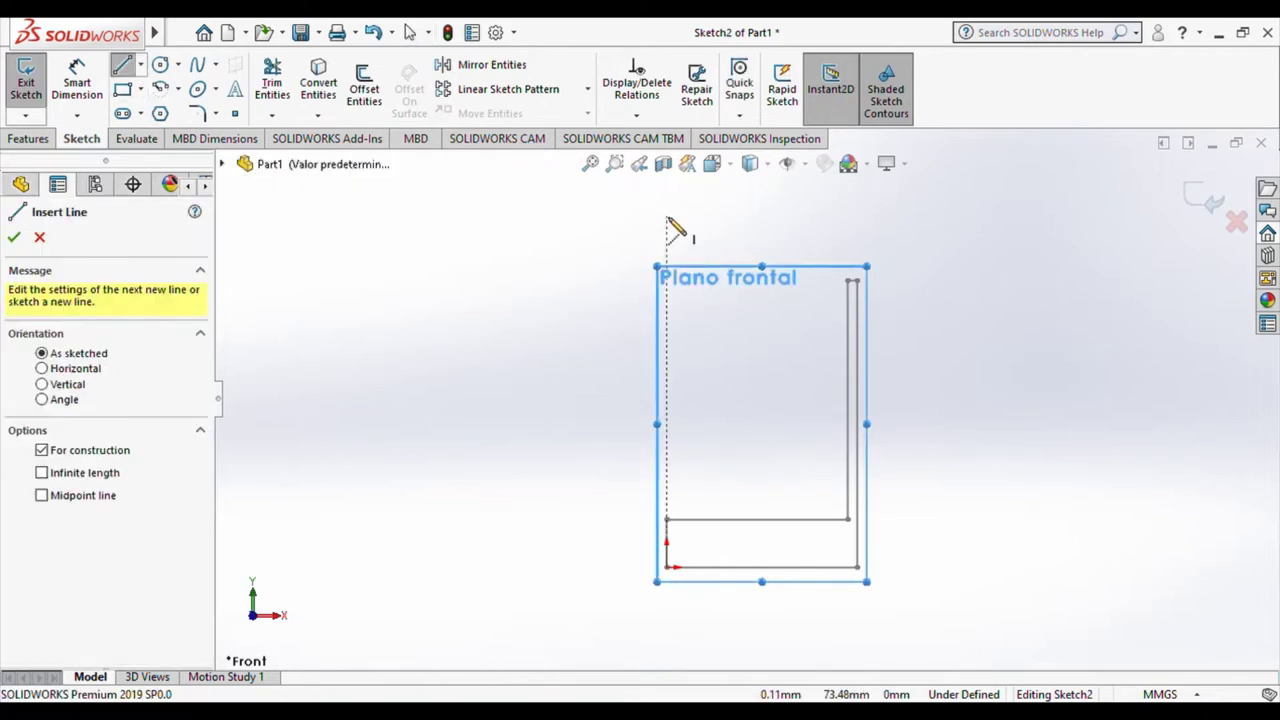
left_click(668, 372)
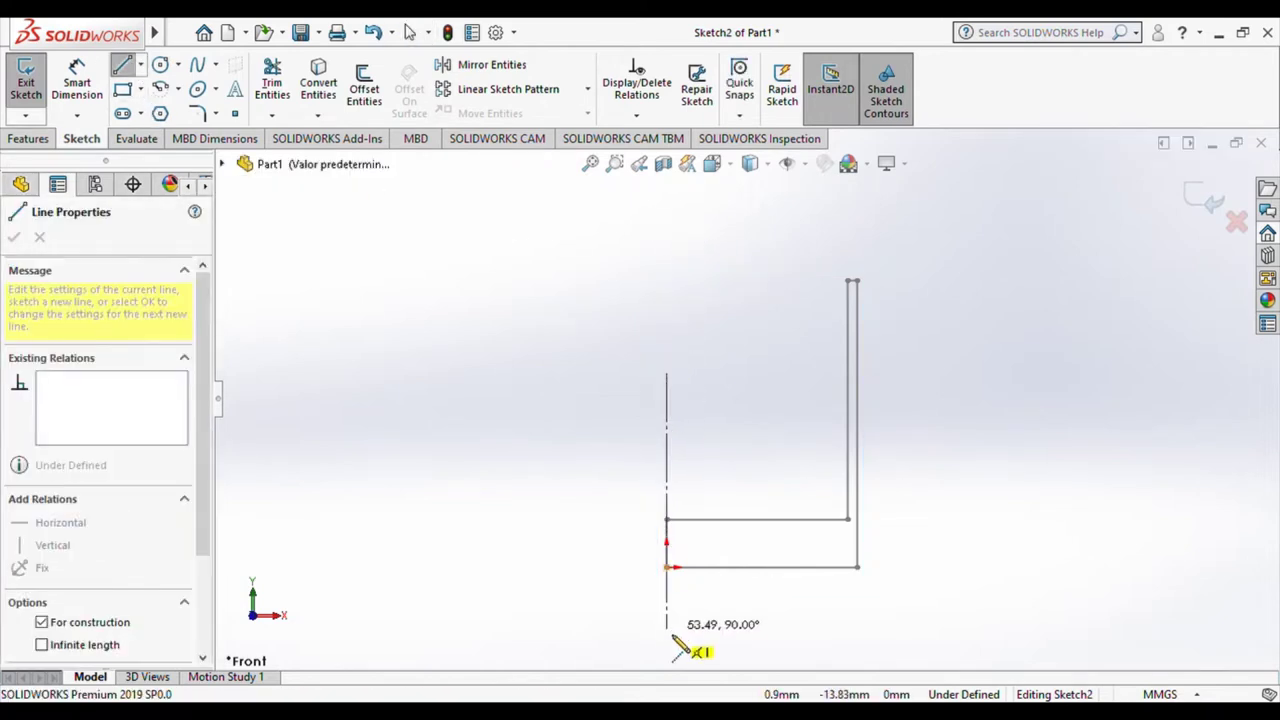
left_click(666, 633)
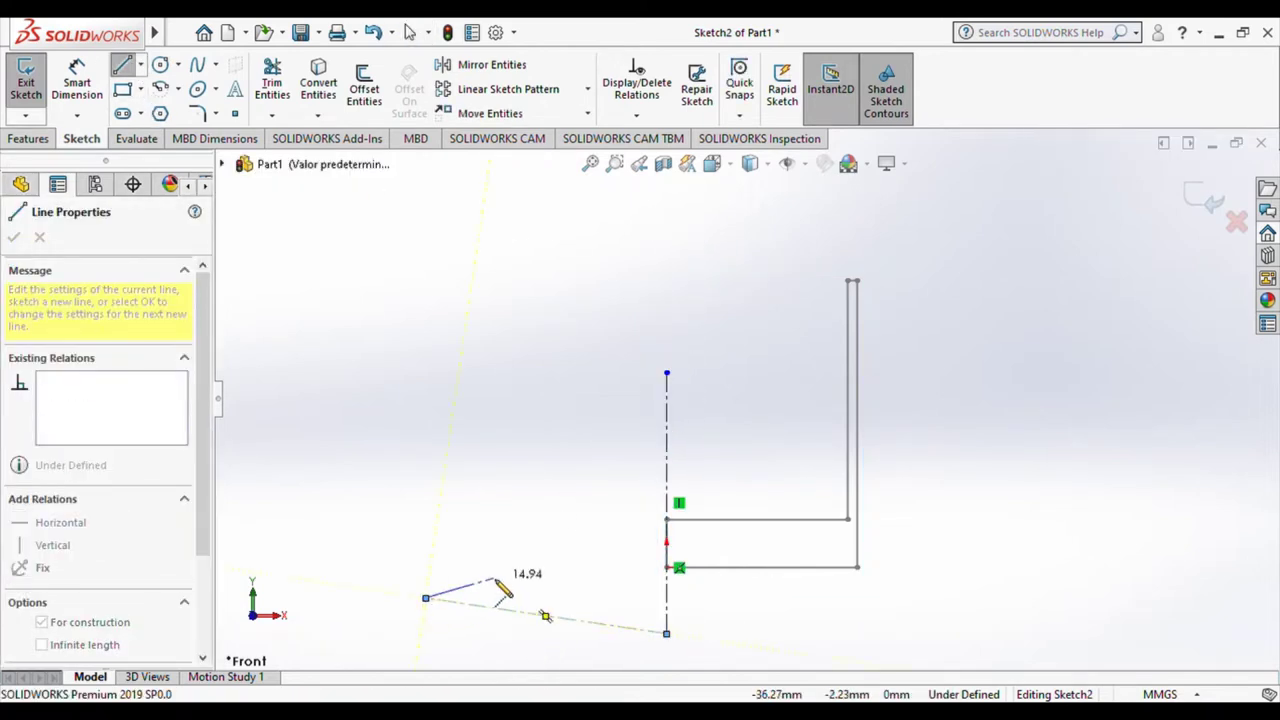
double_click(426, 598)
key("Escape")
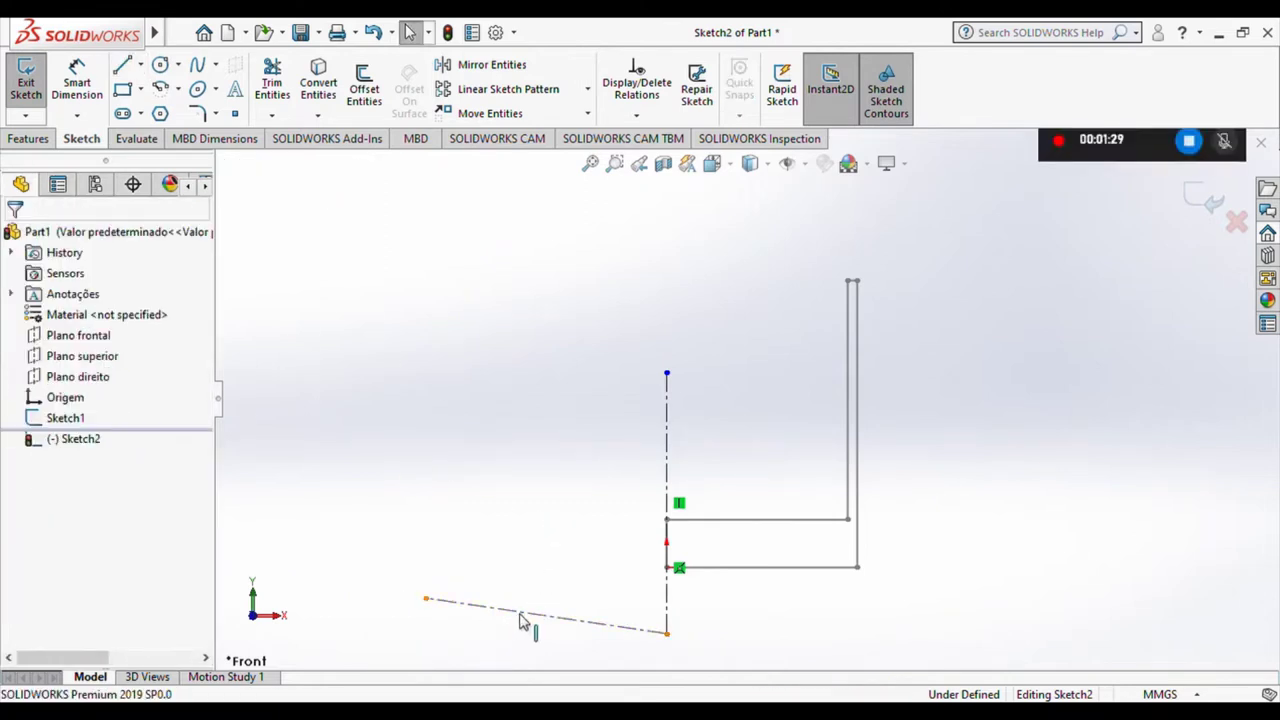
left_click(540, 614)
key("Delete")
left_click(26, 80)
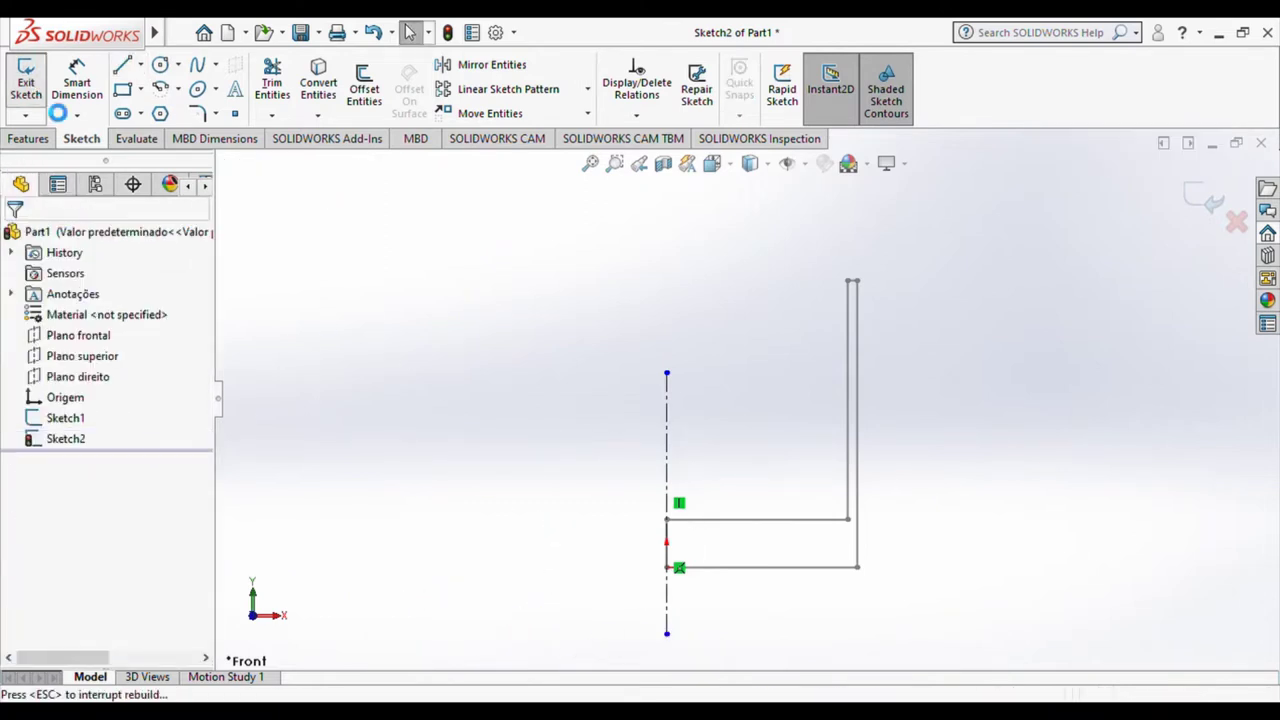
left_click(28, 138)
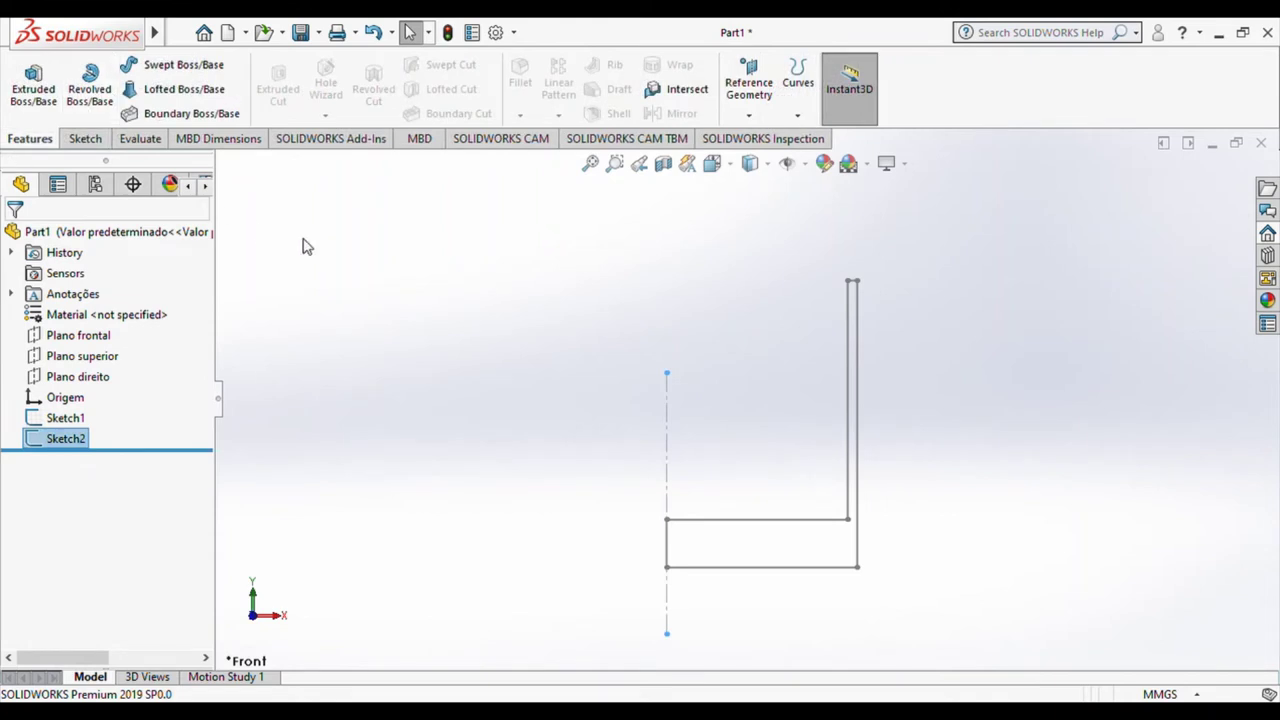
Revolve the L profile 360° around the Sketch2 centreline to form Revolve1
left_click(89, 86)
left_click(731, 521)
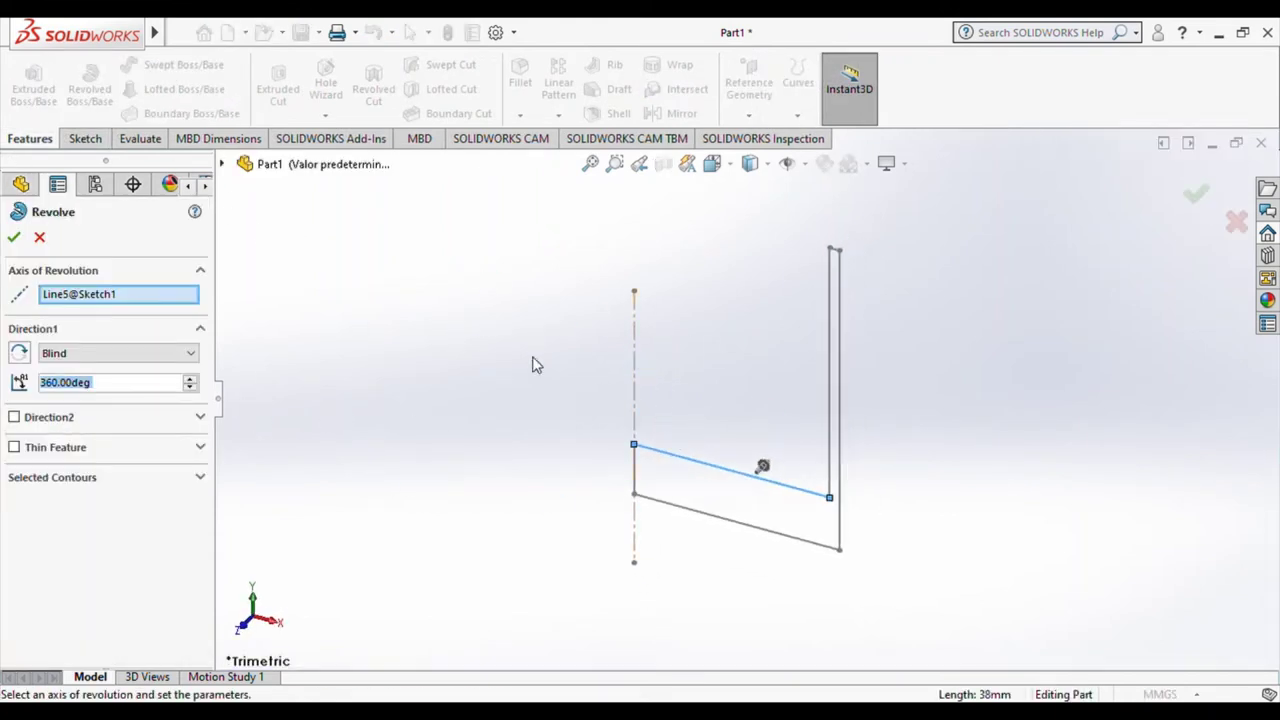
left_click(108, 297)
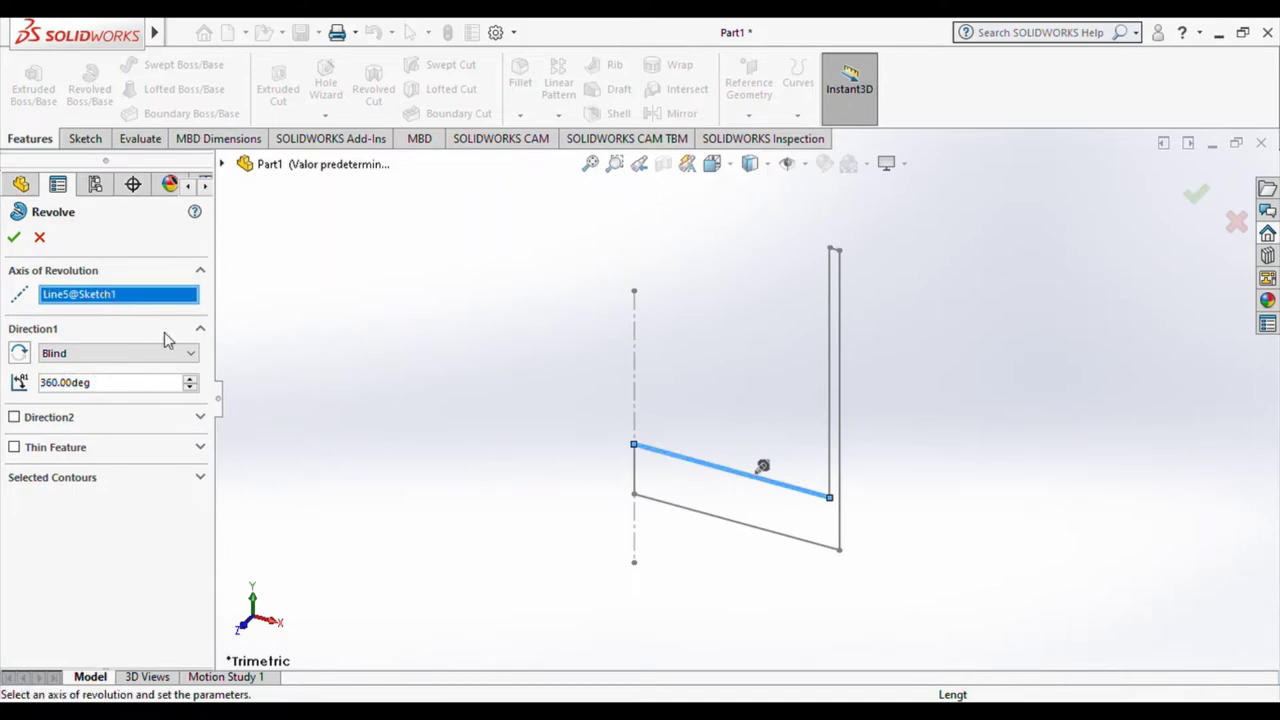
key("Delete")
left_click(628, 401)
mouse_move(724, 393)
middle_mouse_down()
mouse_move(808, 362)
mouse_move(1026, 386)
mouse_move(843, 543)
mouse_move(974, 266)
middle_mouse_up()
key("Return")
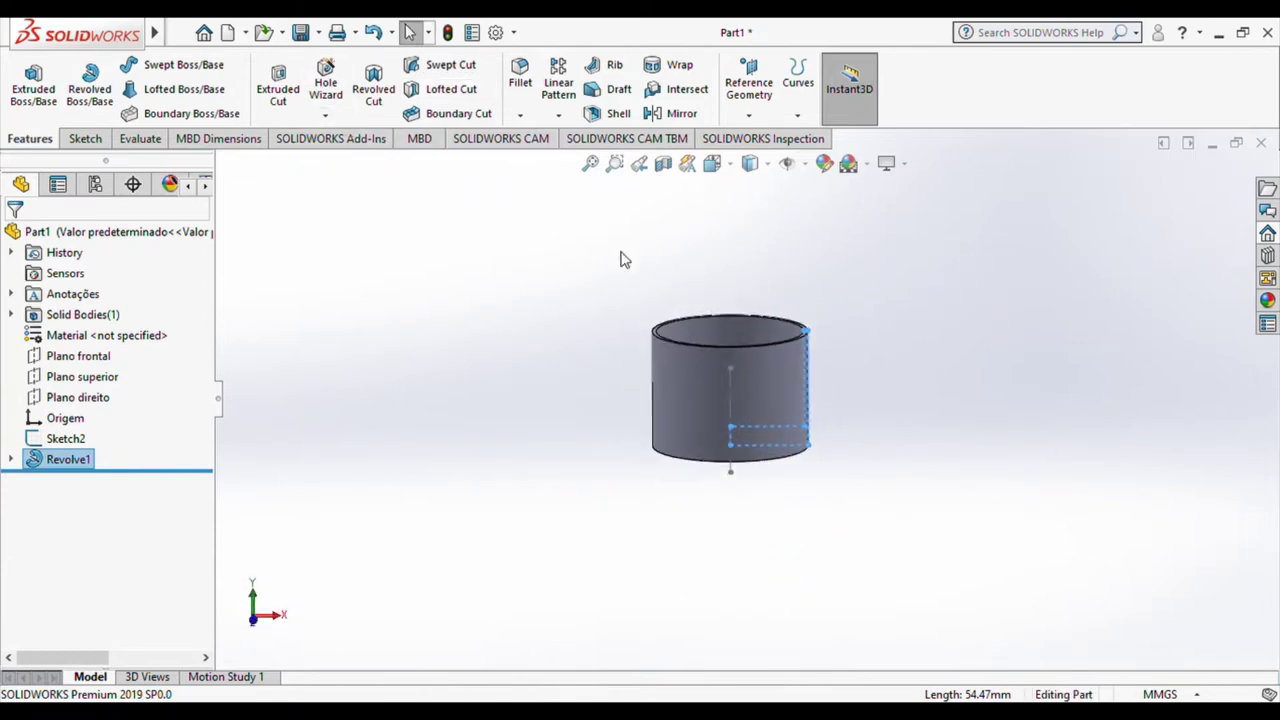
scroll(623, 257, "down", 3)
middle_click_drag(680, 329, 640, 250)
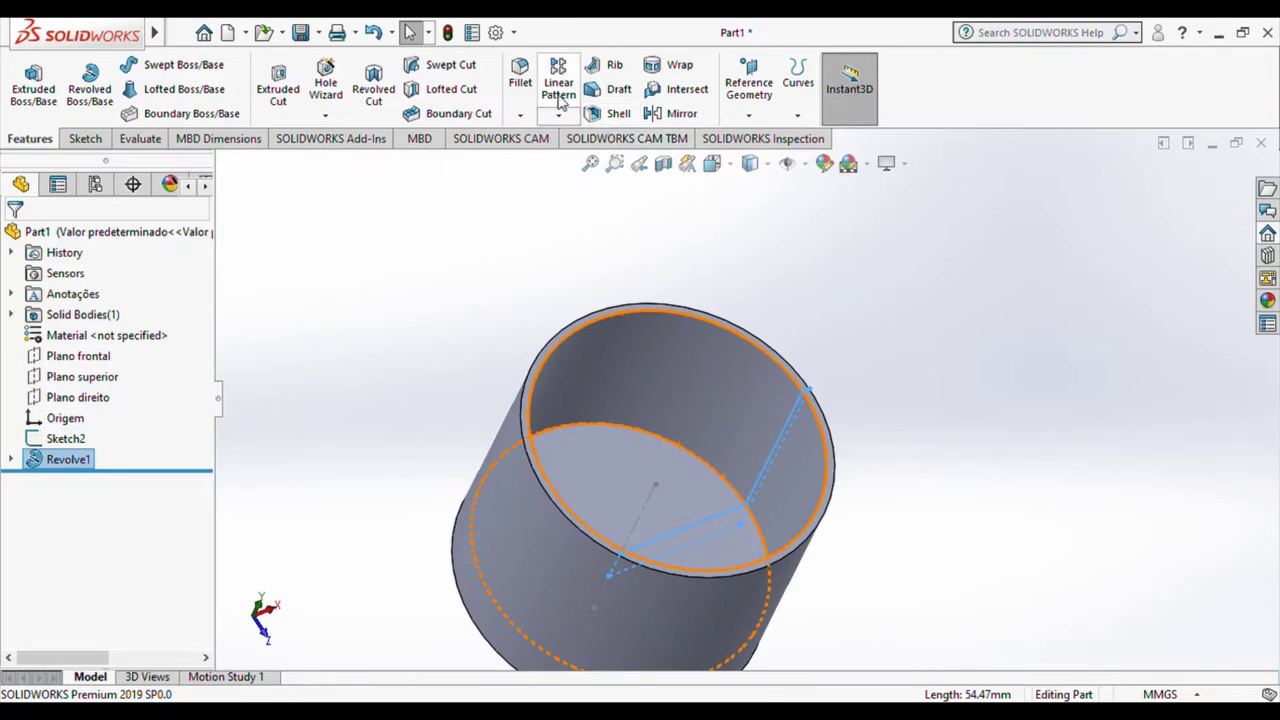
Round the cup's inner bottom edge with a 5 mm fillet
left_click(605, 428)
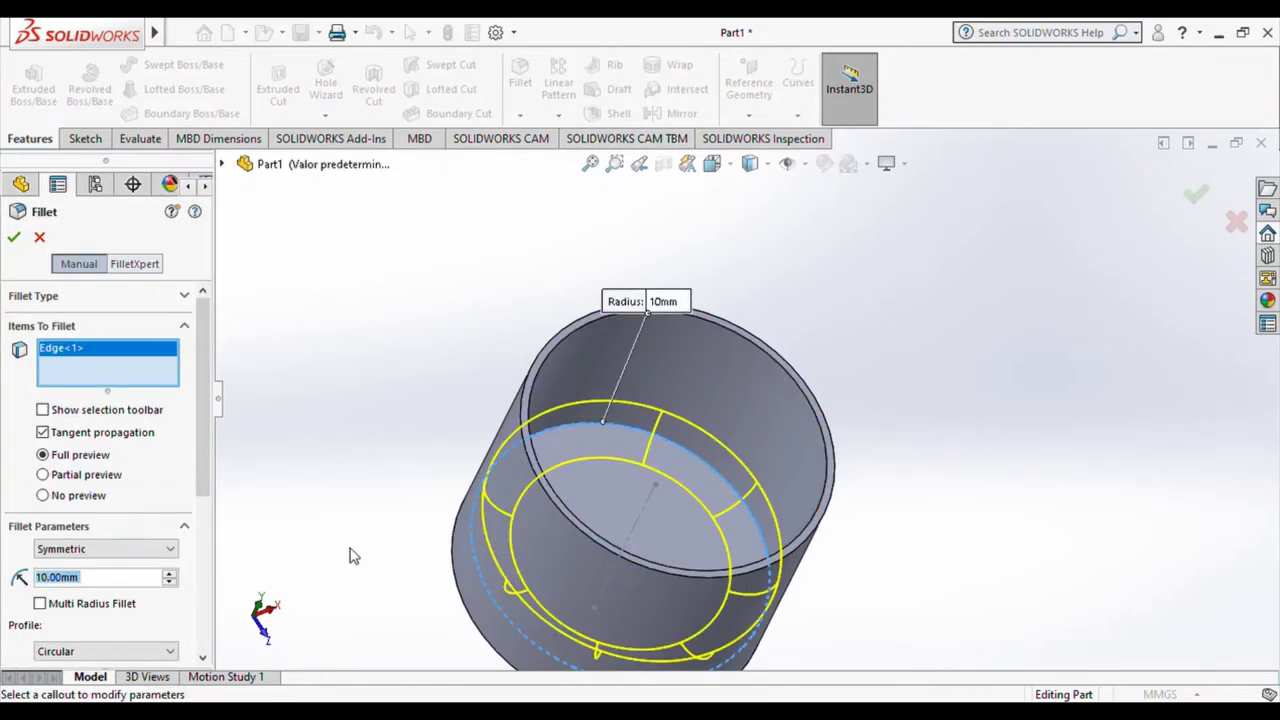
middle_click_drag(350, 556, 290, 598)
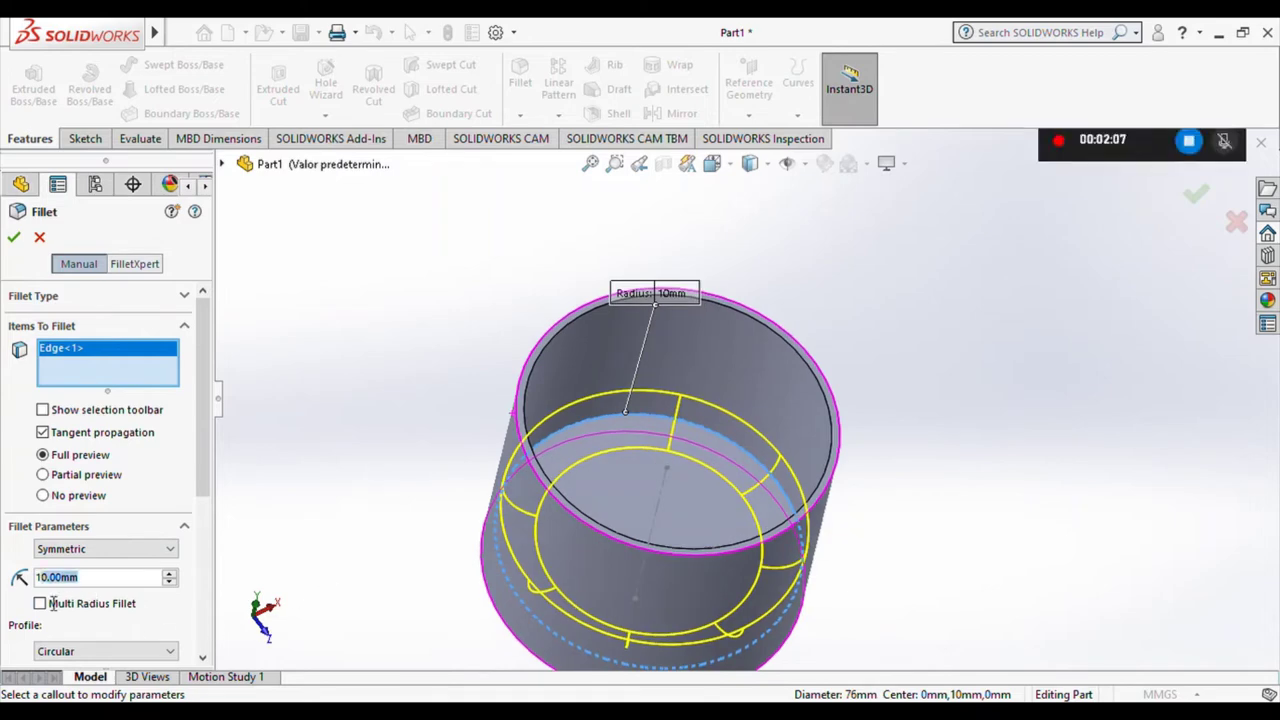
type("5")
key("Return")
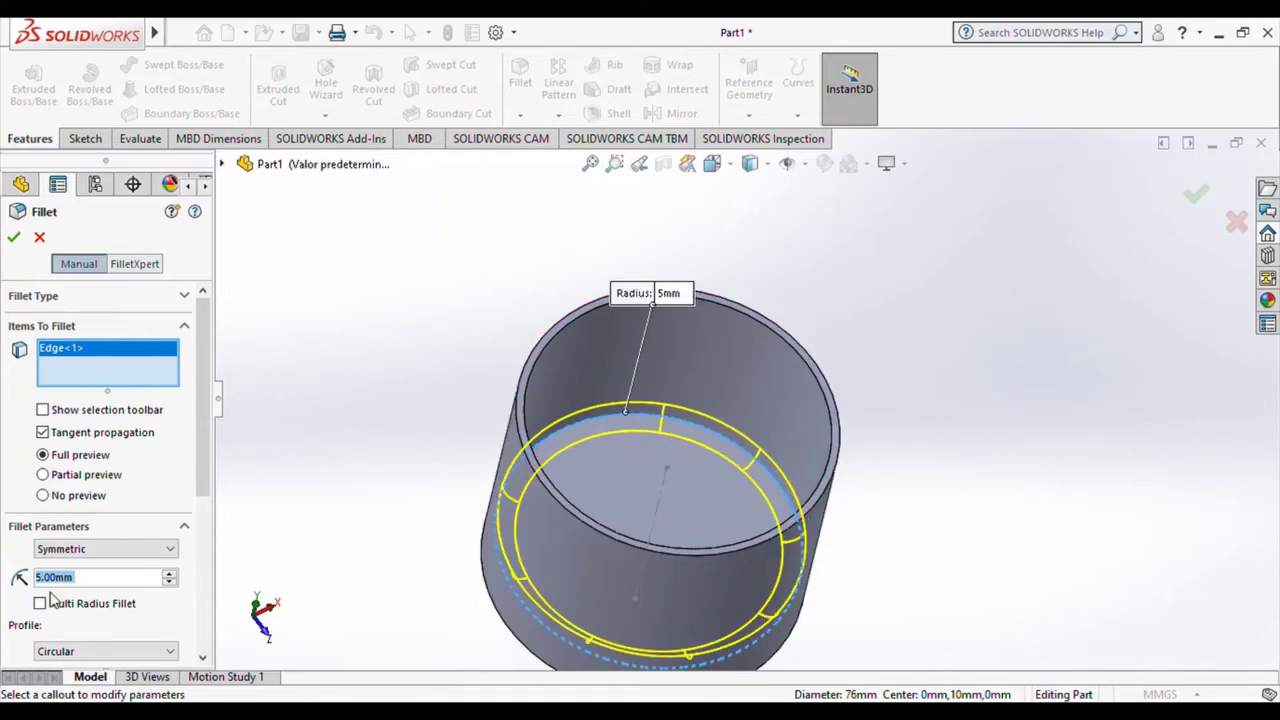
left_click(13, 237)
scroll(698, 351, "down", 2)
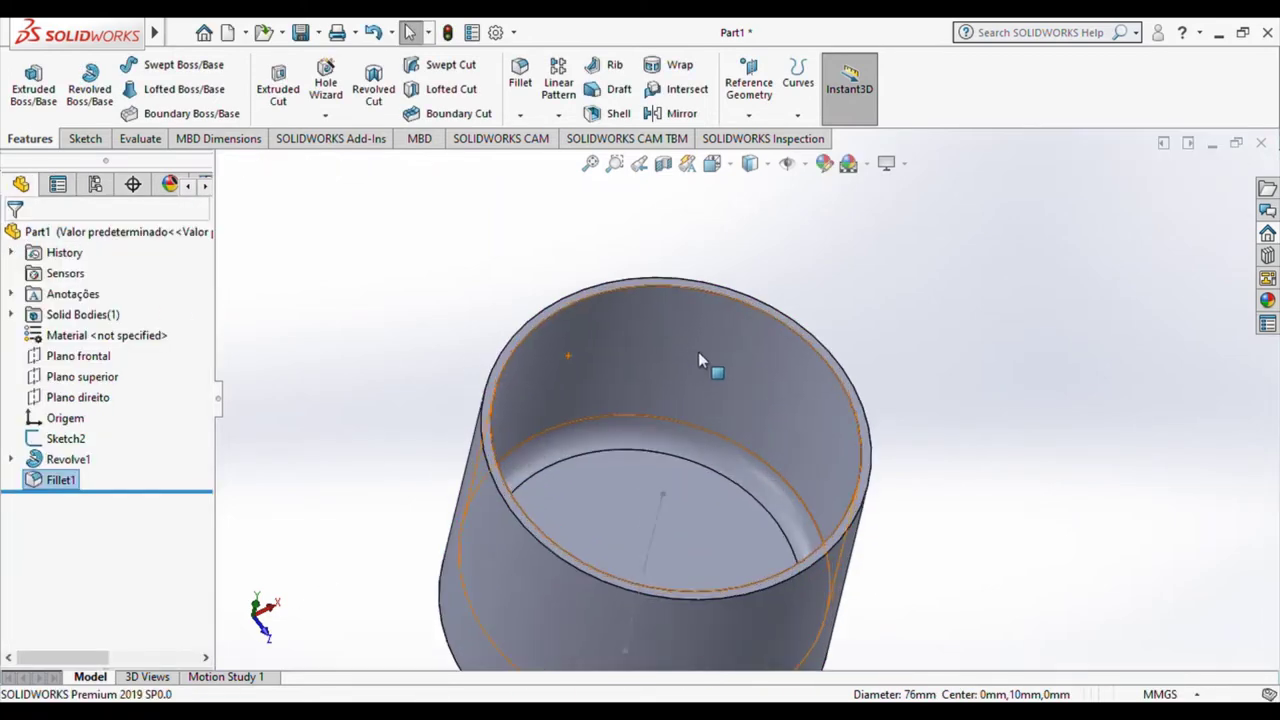
scroll(698, 351, "down", 2)
Fillet the outer and inner top rim edges at 0.3 mm
middle_click_drag(647, 392, 649, 350)
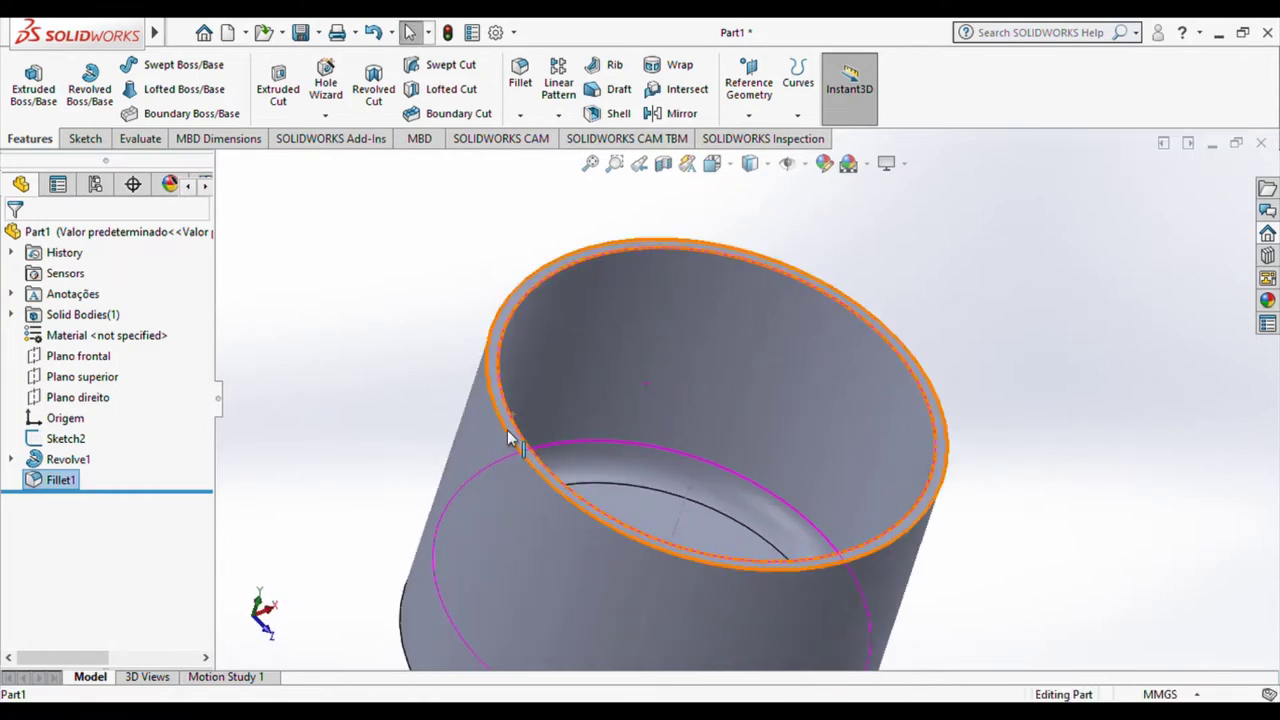
left_click(503, 112)
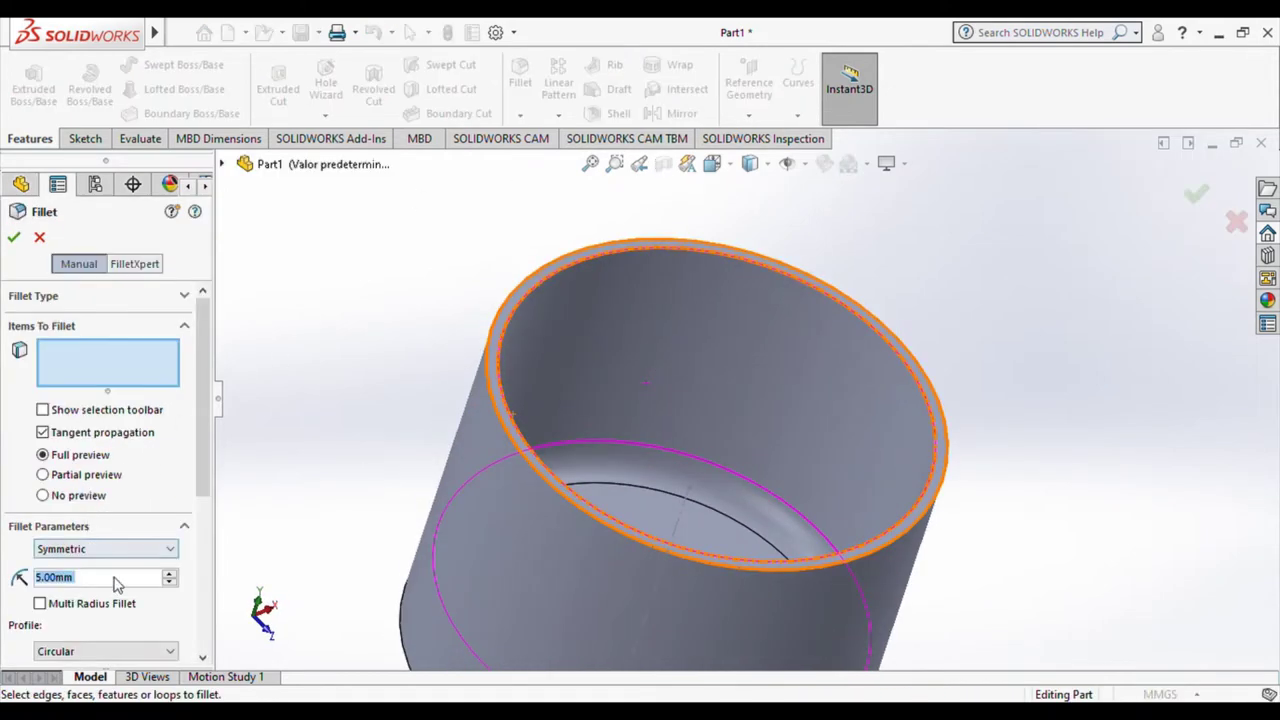
left_click(537, 478)
middle_click_drag(563, 543, 549, 450)
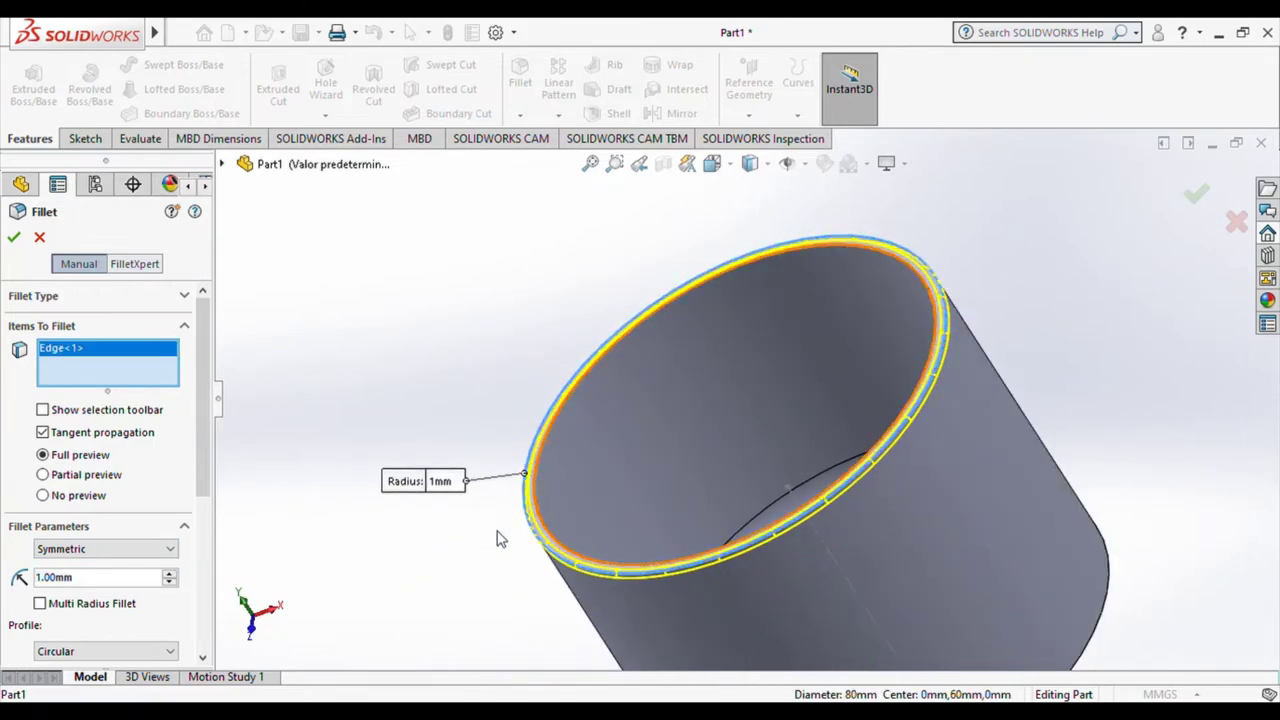
left_click(545, 452)
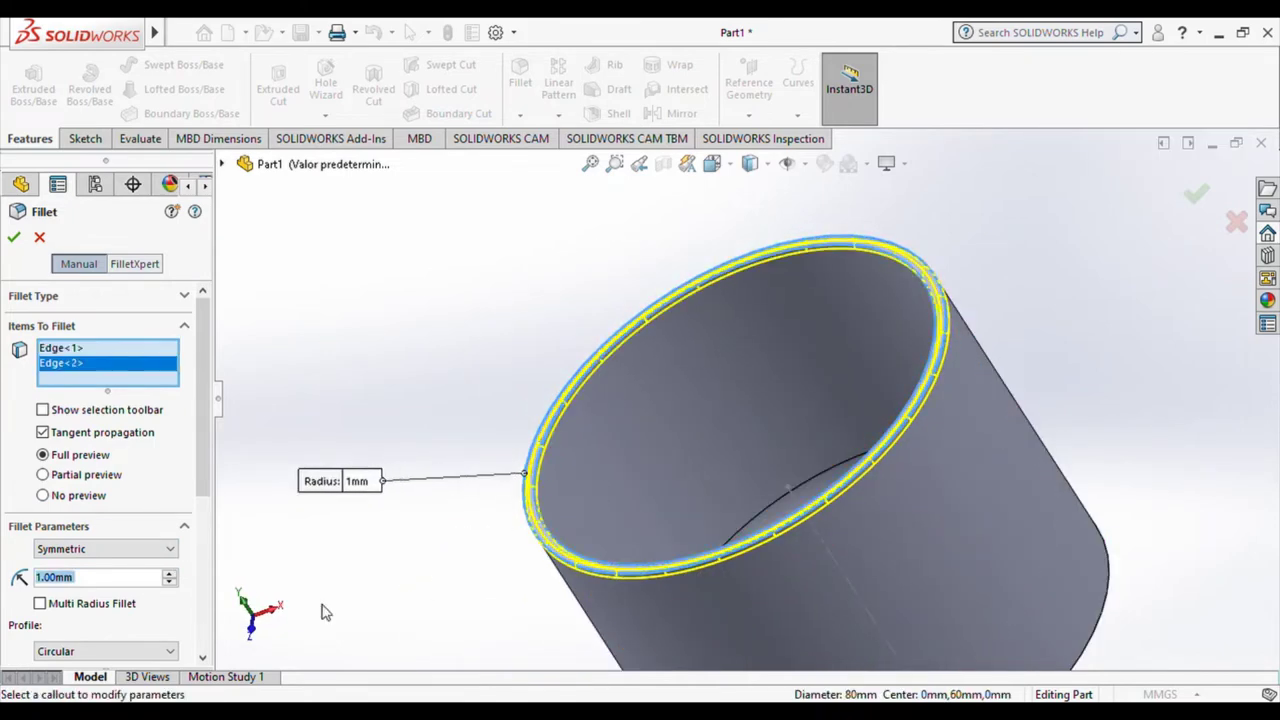
left_click(105, 577)
type("0,3")
type("0.3")
key("Return")
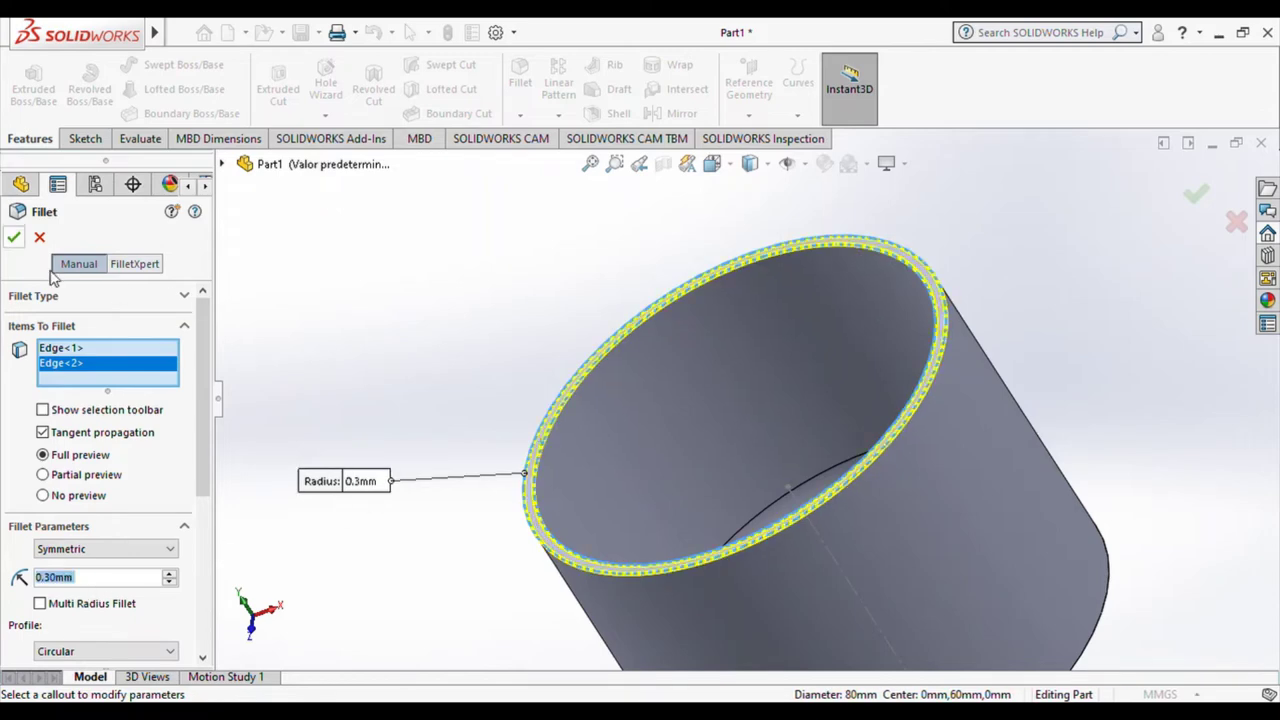
left_click(14, 237)
Fillet the outer bottom edge at 2 mm as Fillet3
middle_click_drag(480, 563, 582, 574)
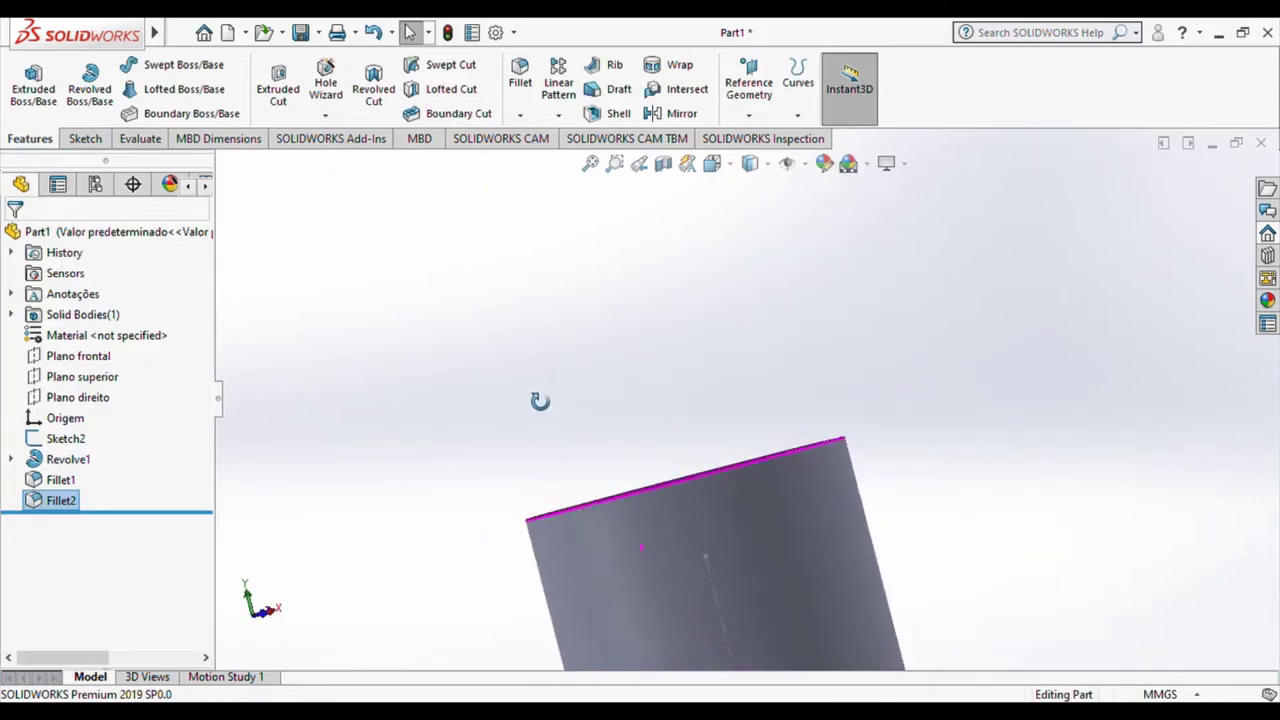
middle_click_drag(677, 586, 728, 471)
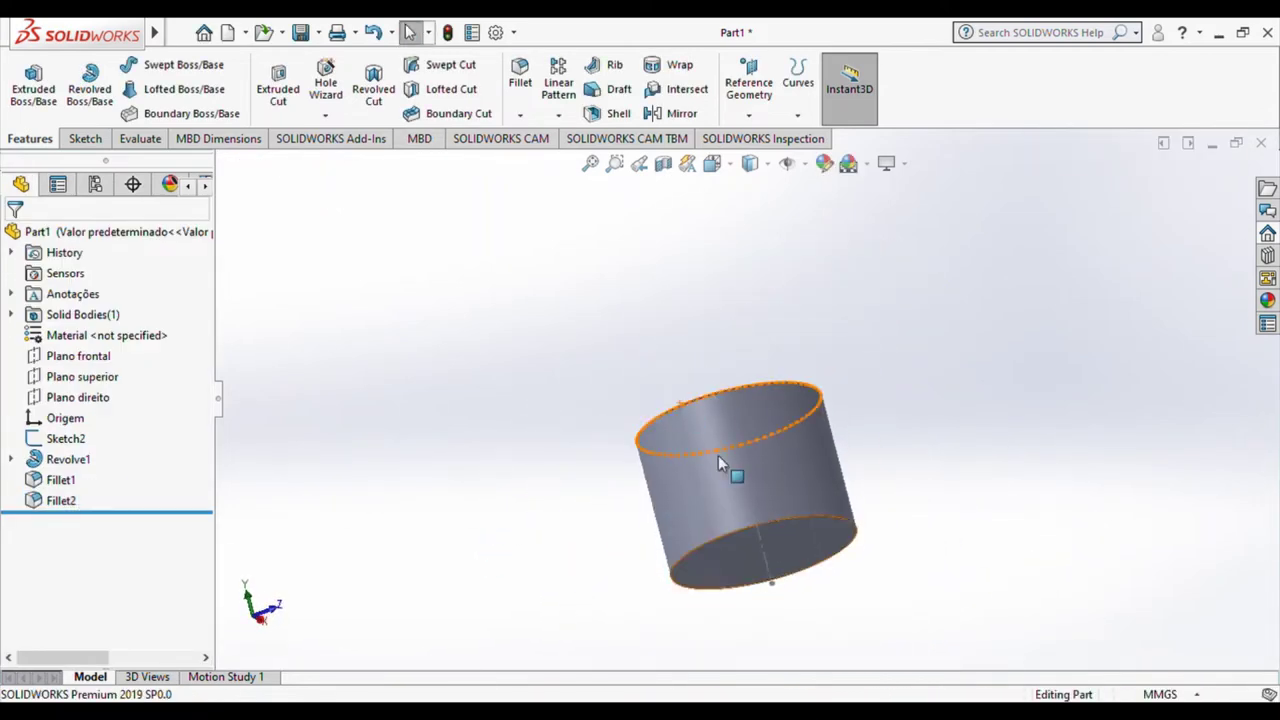
key("Return")
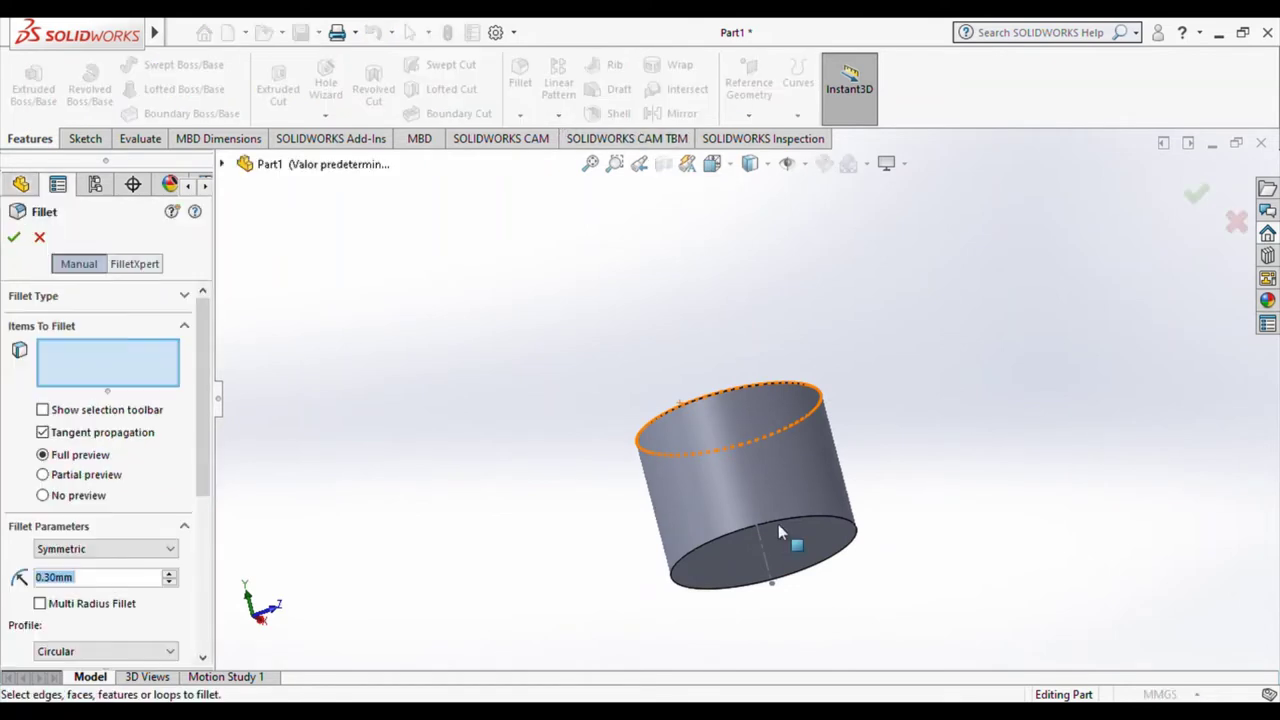
left_click(781, 522)
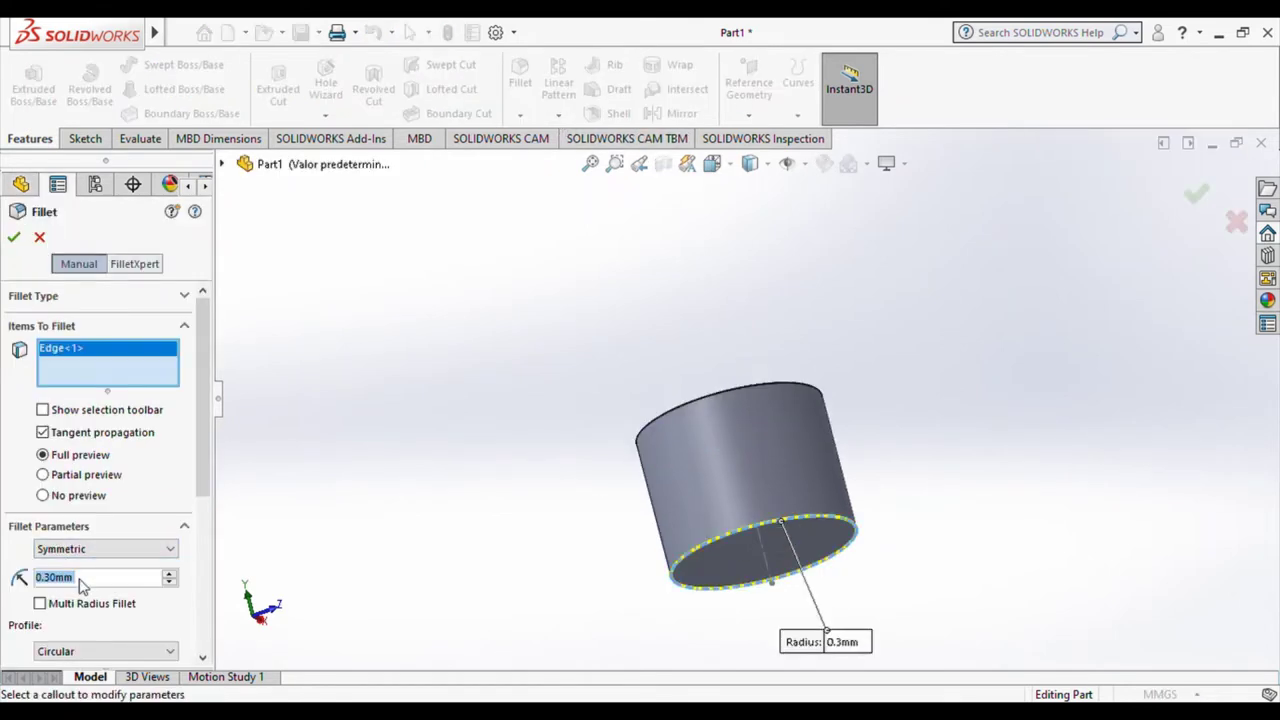
type("2.")
left_click(14, 237)
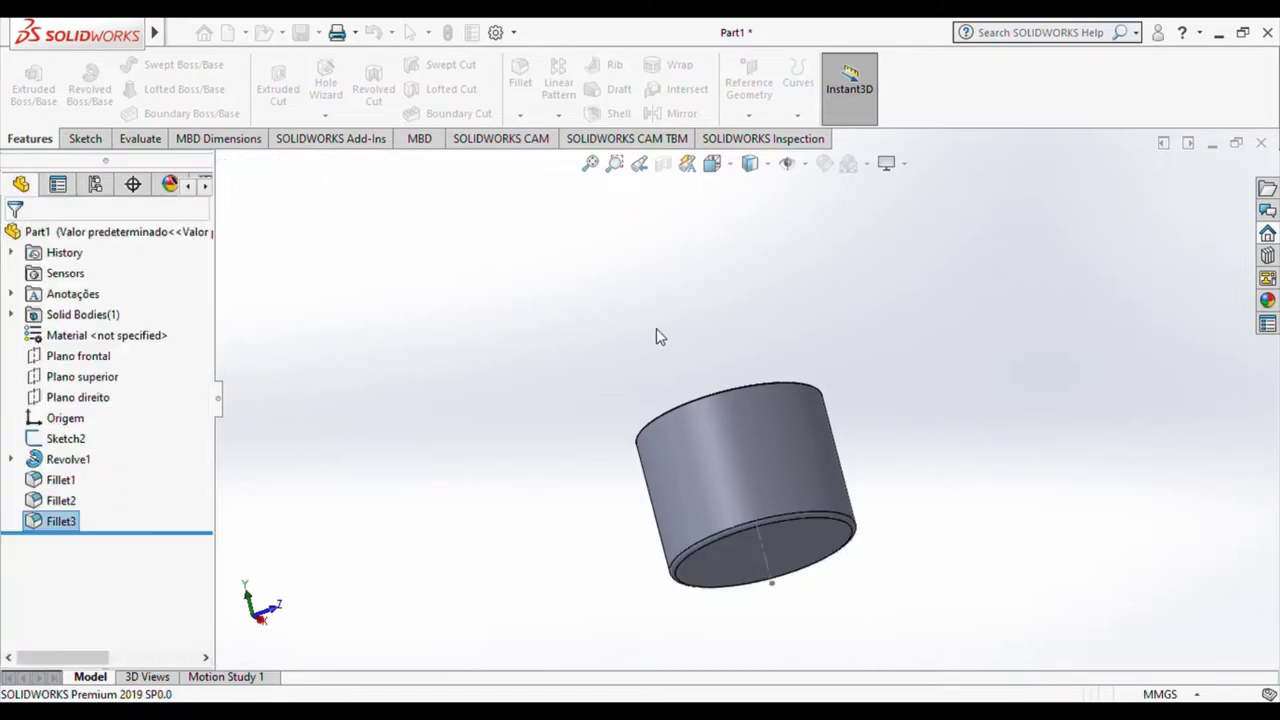
mouse_move(656, 328)
middle_mouse_down()
mouse_move(760, 492)
mouse_move(1133, 386)
middle_mouse_up()
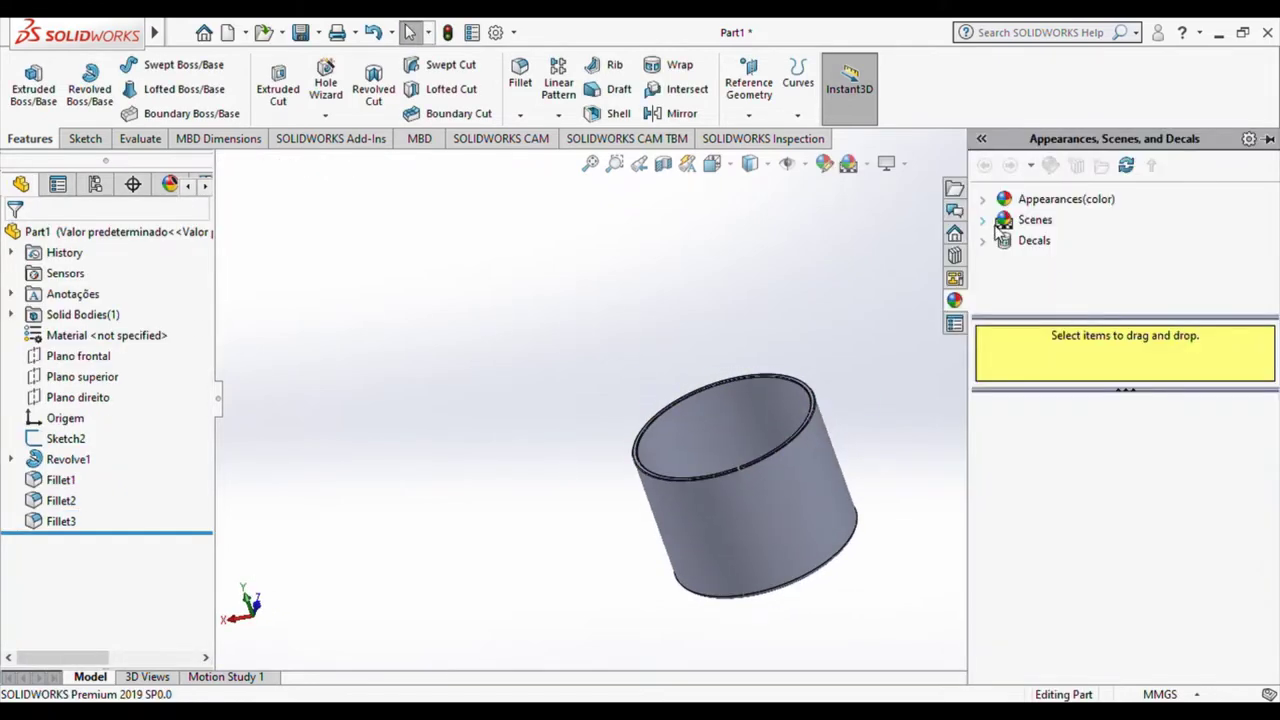
Apply the clear glass appearance from Appearances > Glass to the cup, then return to isometric view
left_click(983, 200)
scroll(1066, 289, "down", 1)
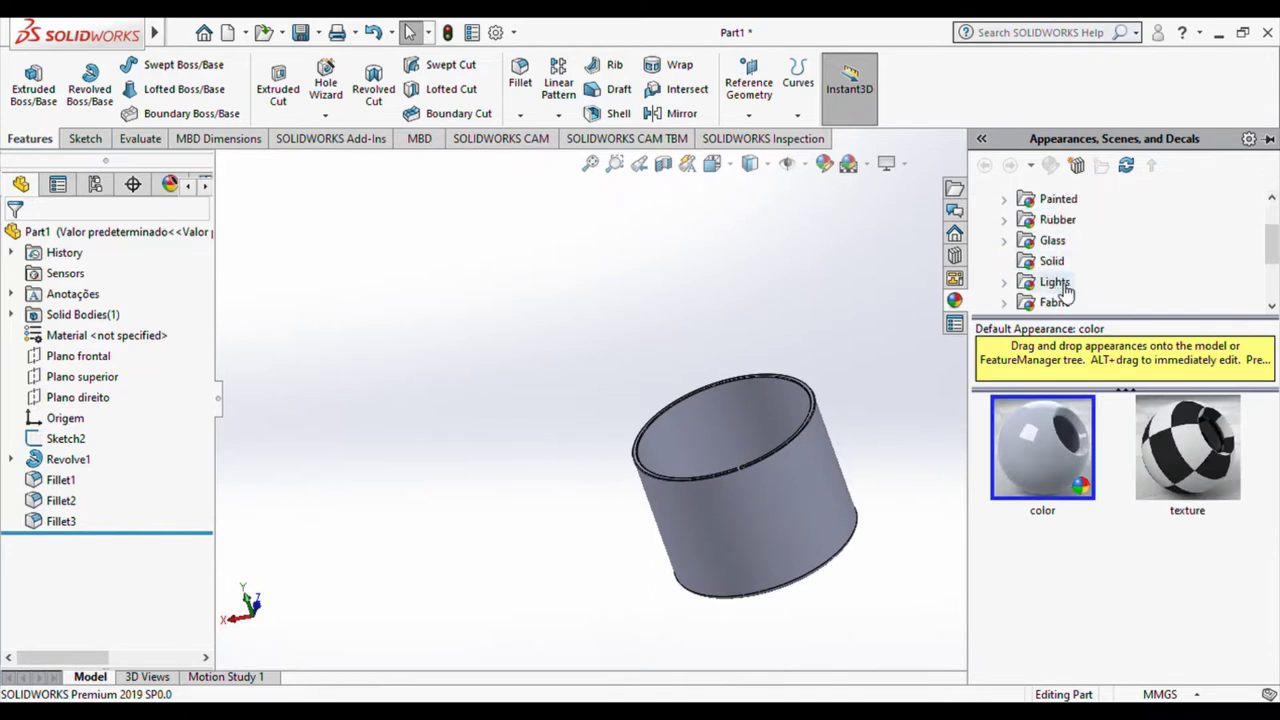
left_click(1067, 246)
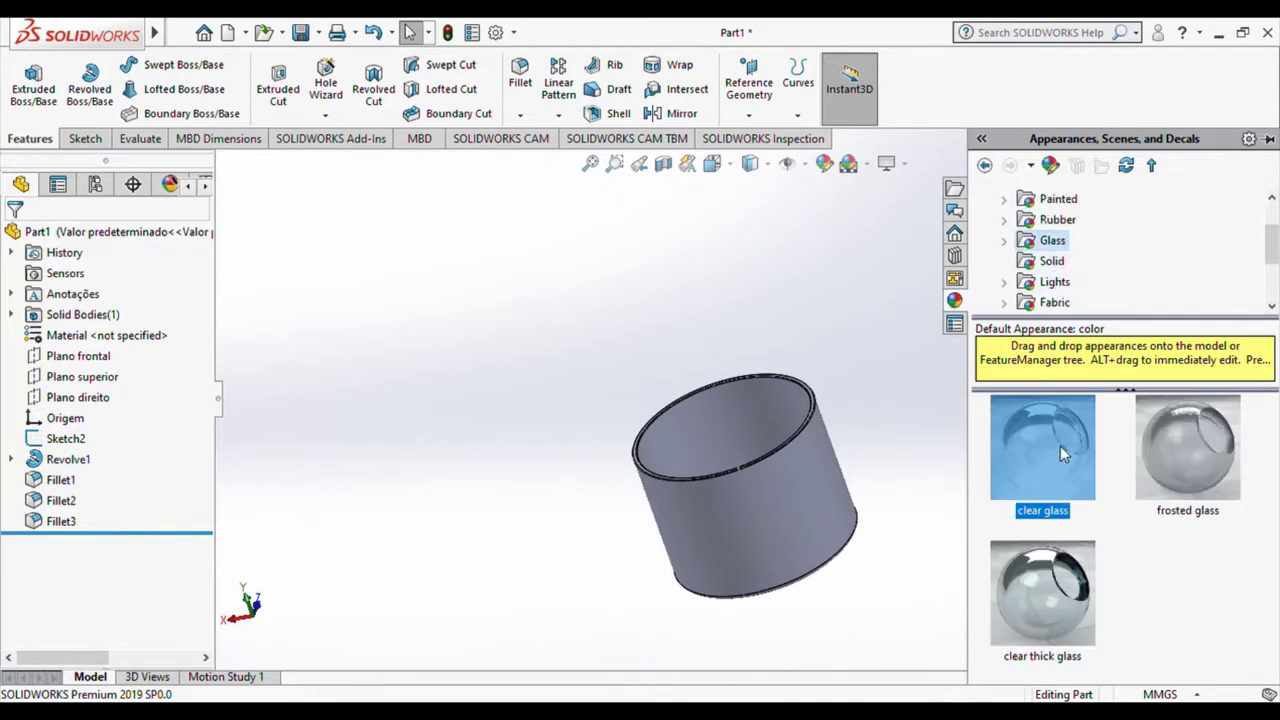
left_click_drag(1060, 446, 797, 539)
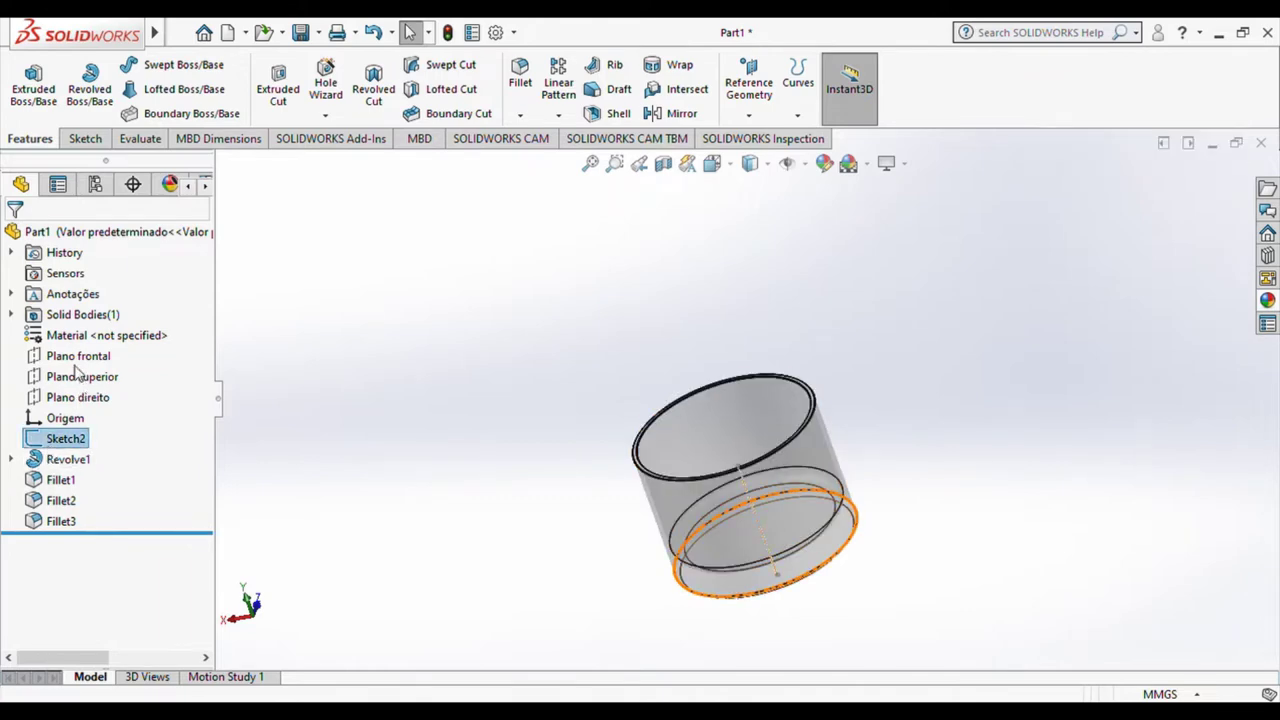
mouse_move(648, 490)
middle_mouse_down()
mouse_move(729, 521)
mouse_move(734, 397)
mouse_move(930, 403)
mouse_move(851, 380)
mouse_move(830, 428)
middle_mouse_up()
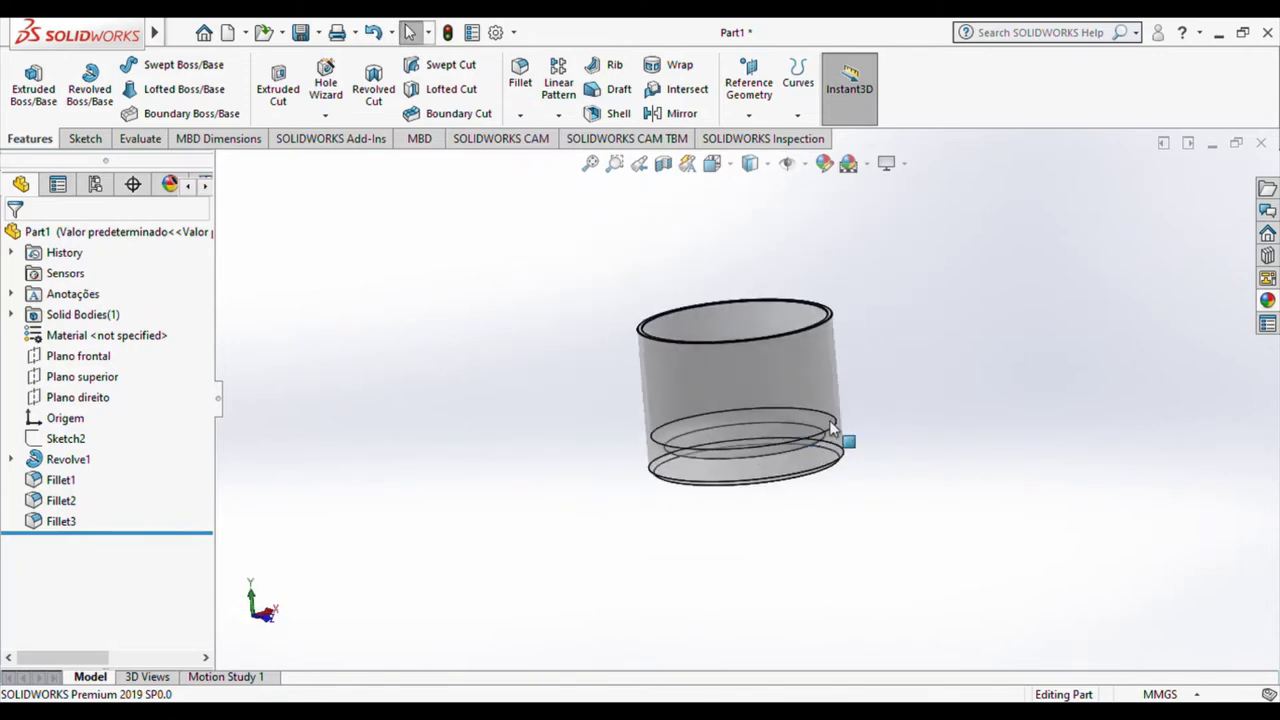
key("ctrl+7")
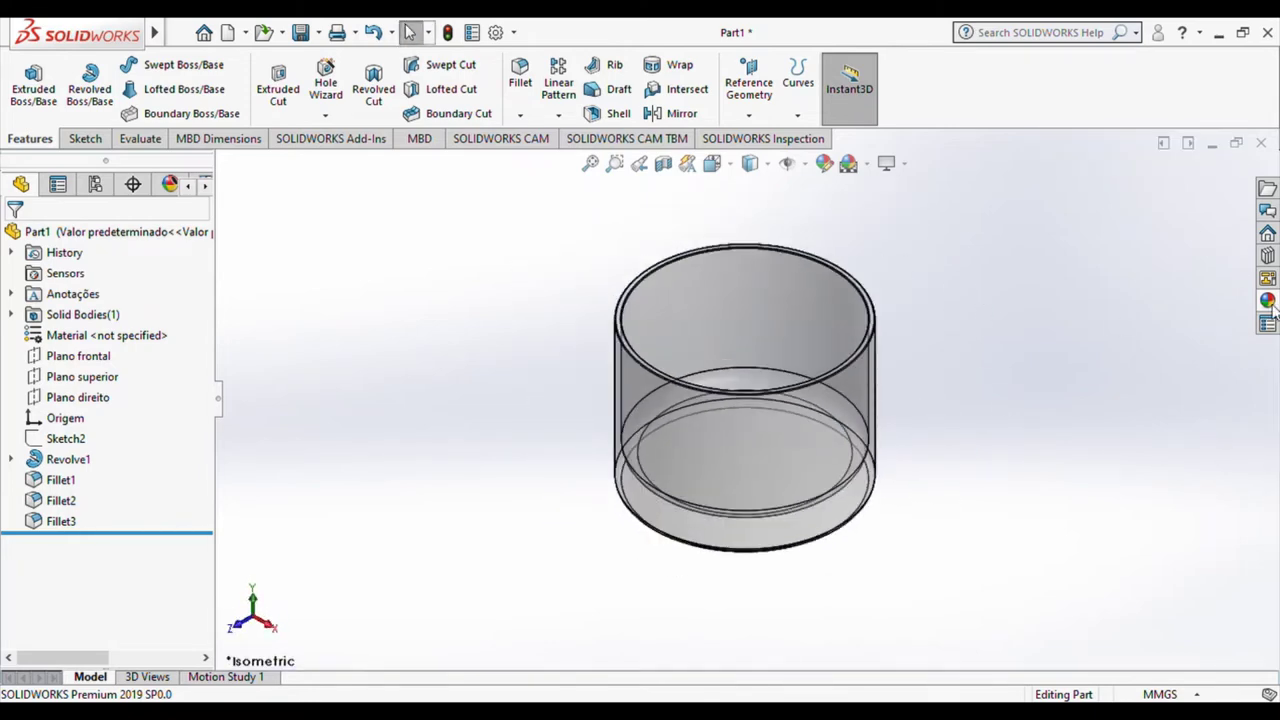
Try the frosted glass and then clear thick glass appearances on the cylinder
left_click(1268, 301)
left_click(1199, 470)
left_click_drag(970, 508, 758, 468)
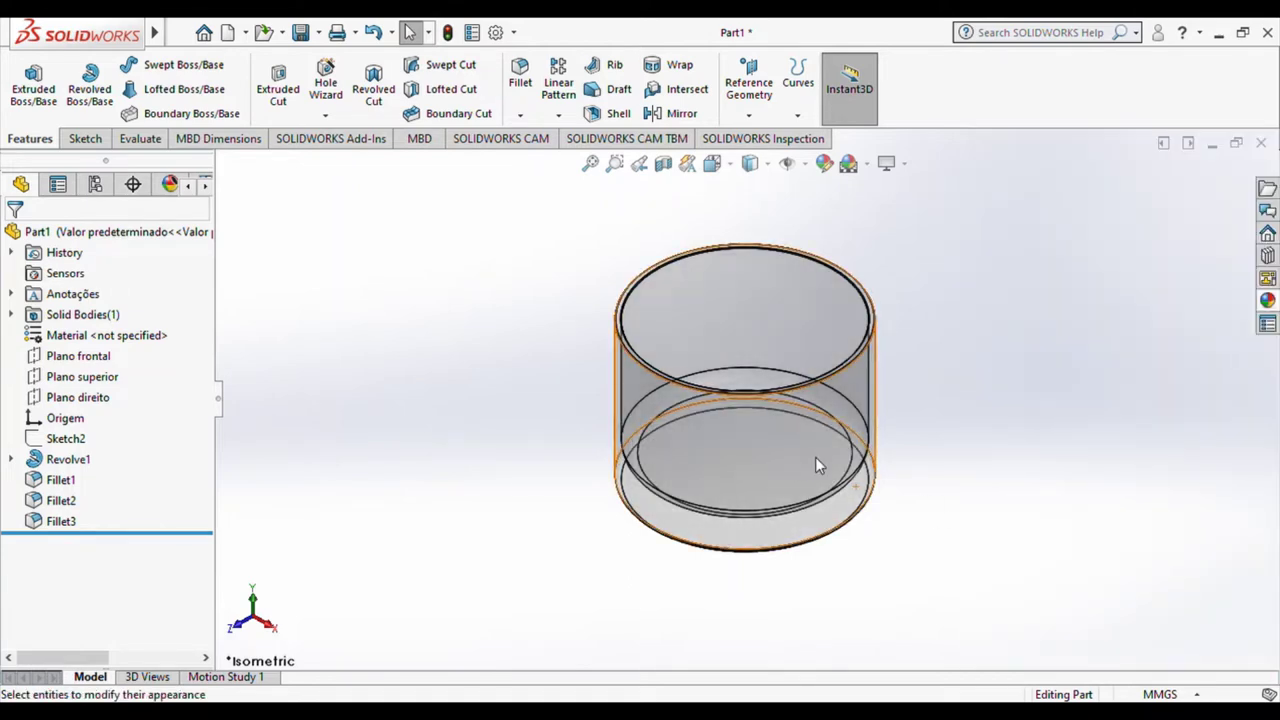
left_click(1268, 300)
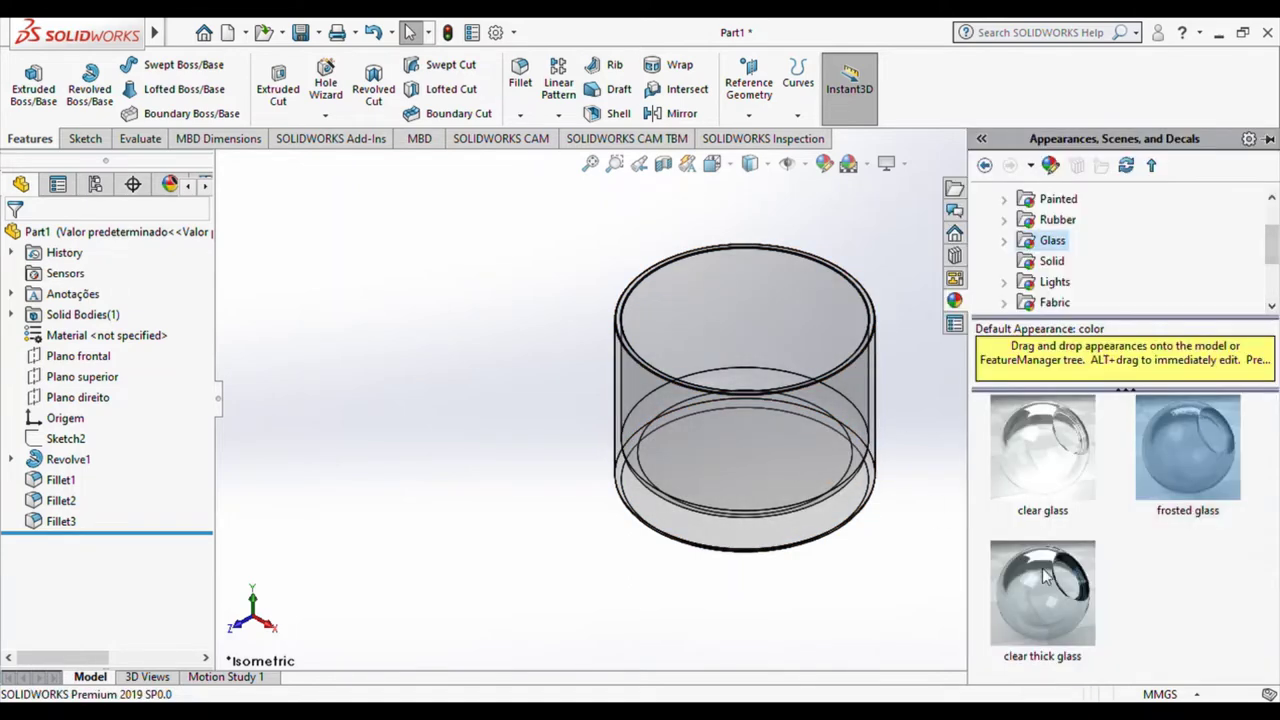
left_click_drag(1045, 575, 827, 449)
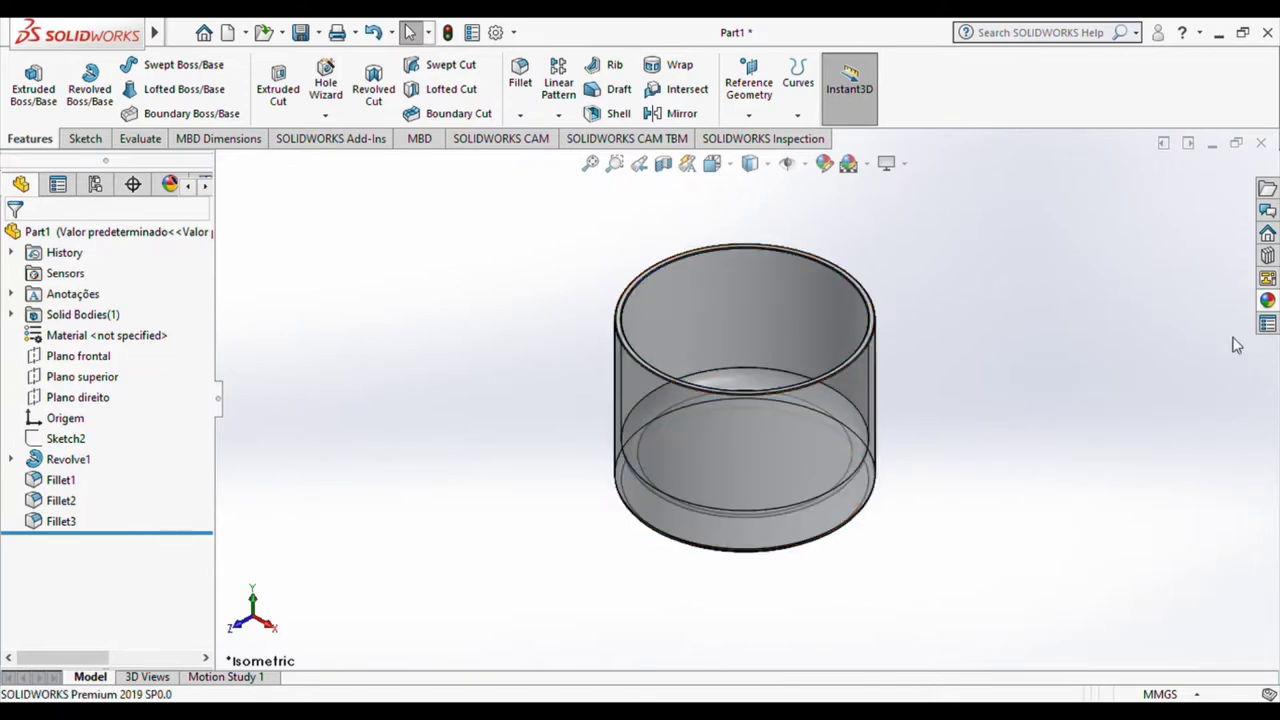
Apply reflective clear glass from Glass > Gloss to the cylinder
left_click(1267, 300)
left_click(1017, 242)
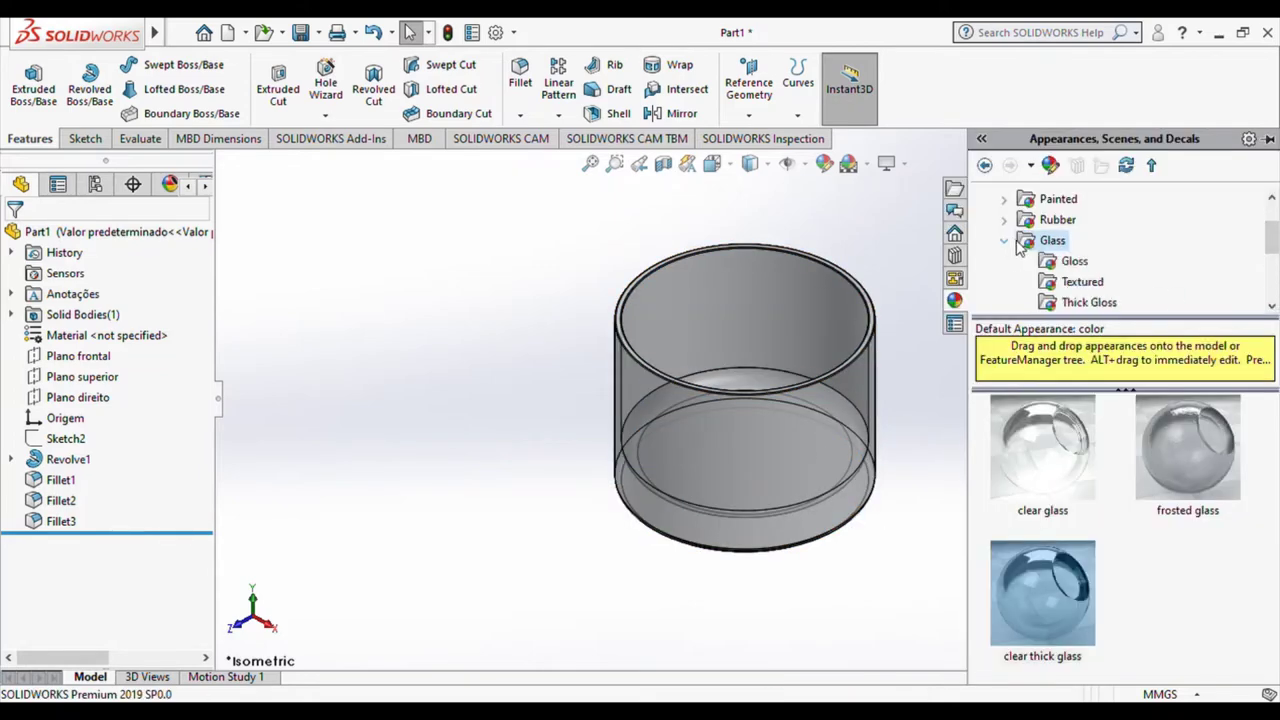
left_click(1086, 275)
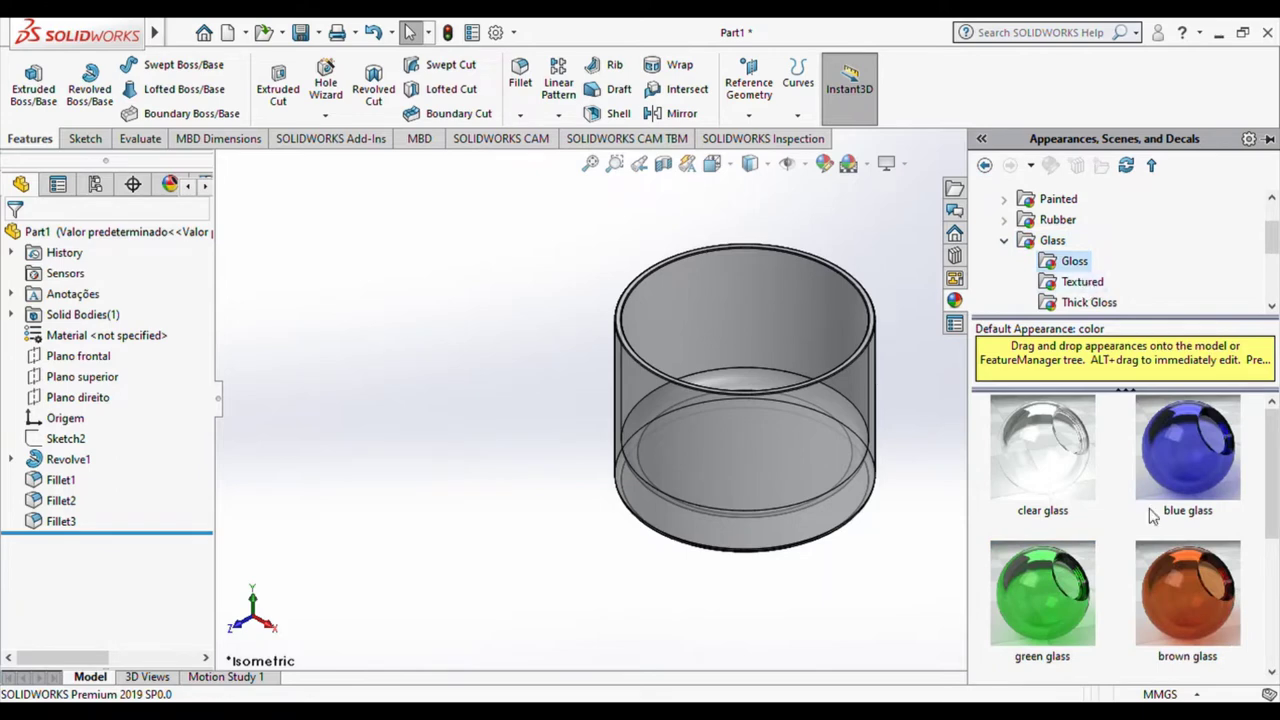
scroll(1153, 515, "down", 5)
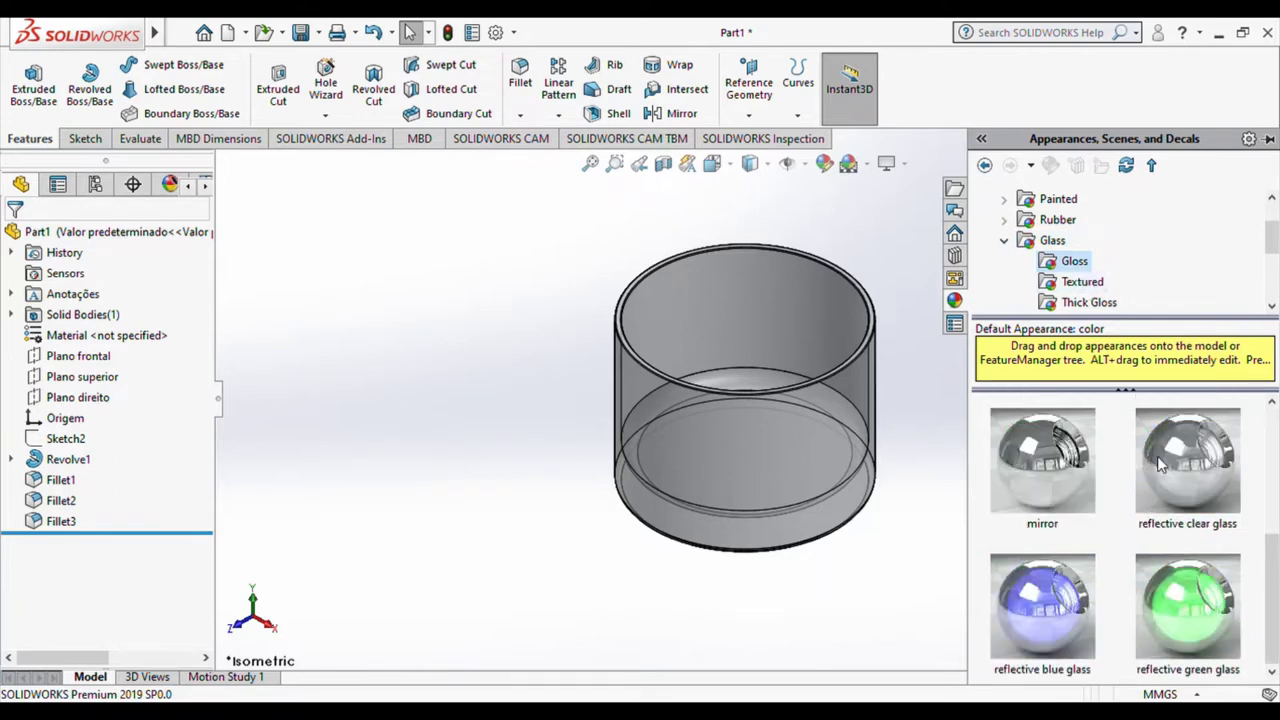
left_click_drag(1160, 462, 787, 430)
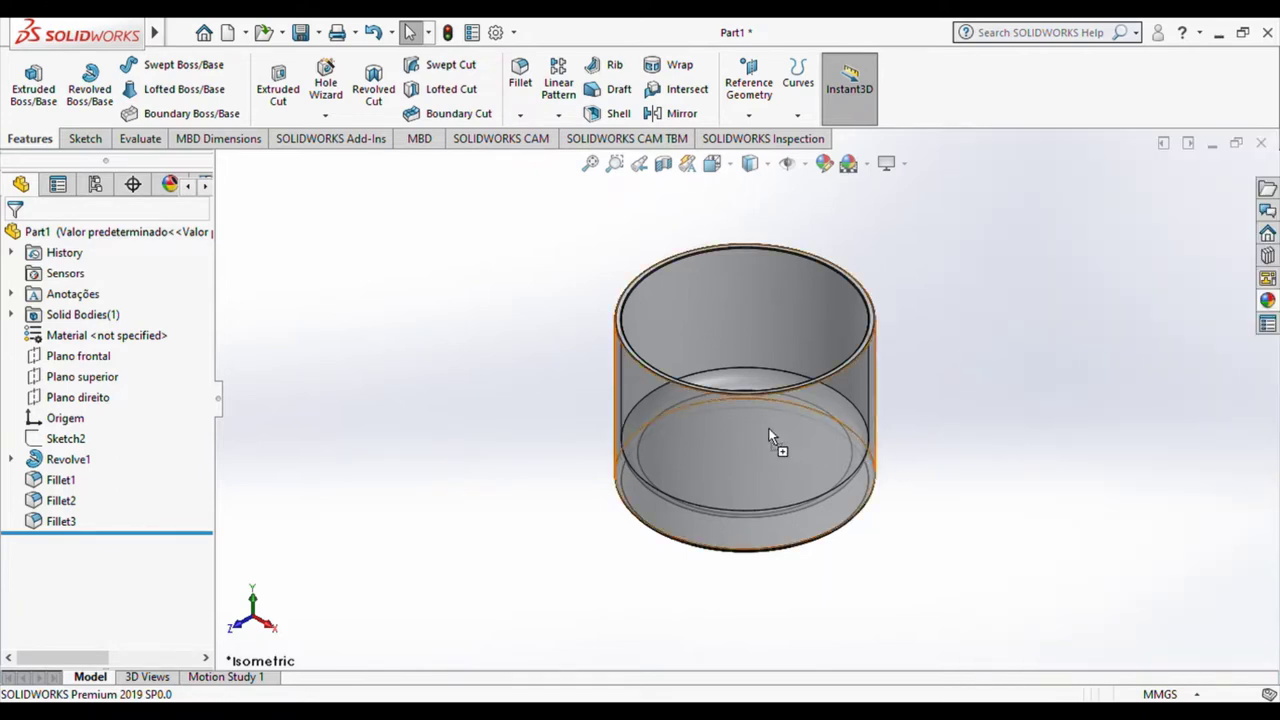
Browse the Textured and Thick Gloss glass appearances, then inspect the cup in isometric view
left_click(1264, 302)
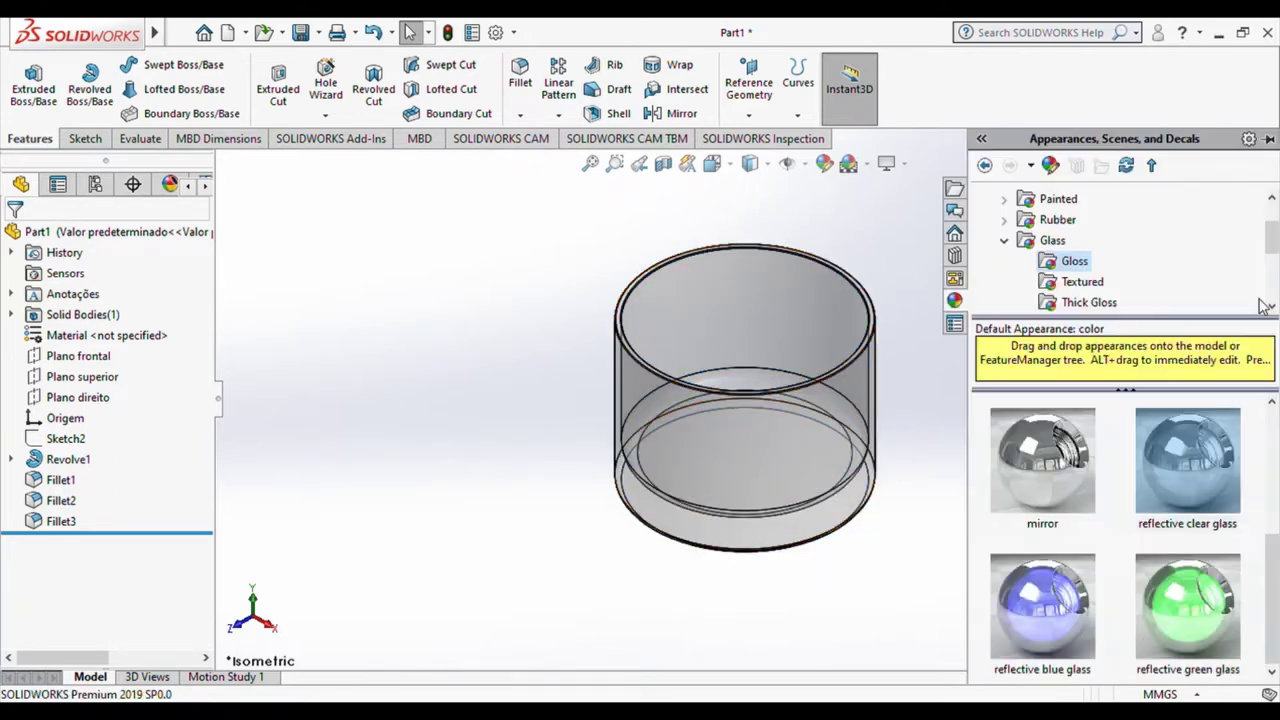
left_click(1086, 284)
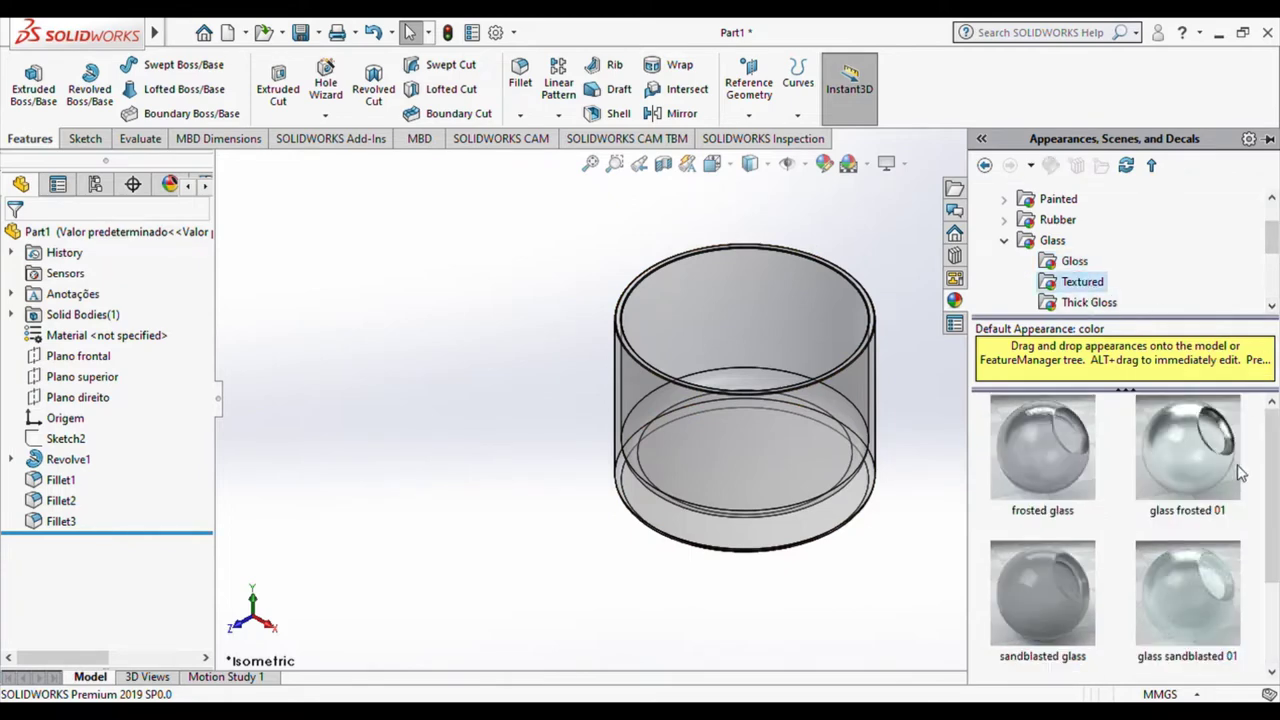
scroll(1220, 460, "down", 2)
left_click(1270, 309)
left_click(1090, 280)
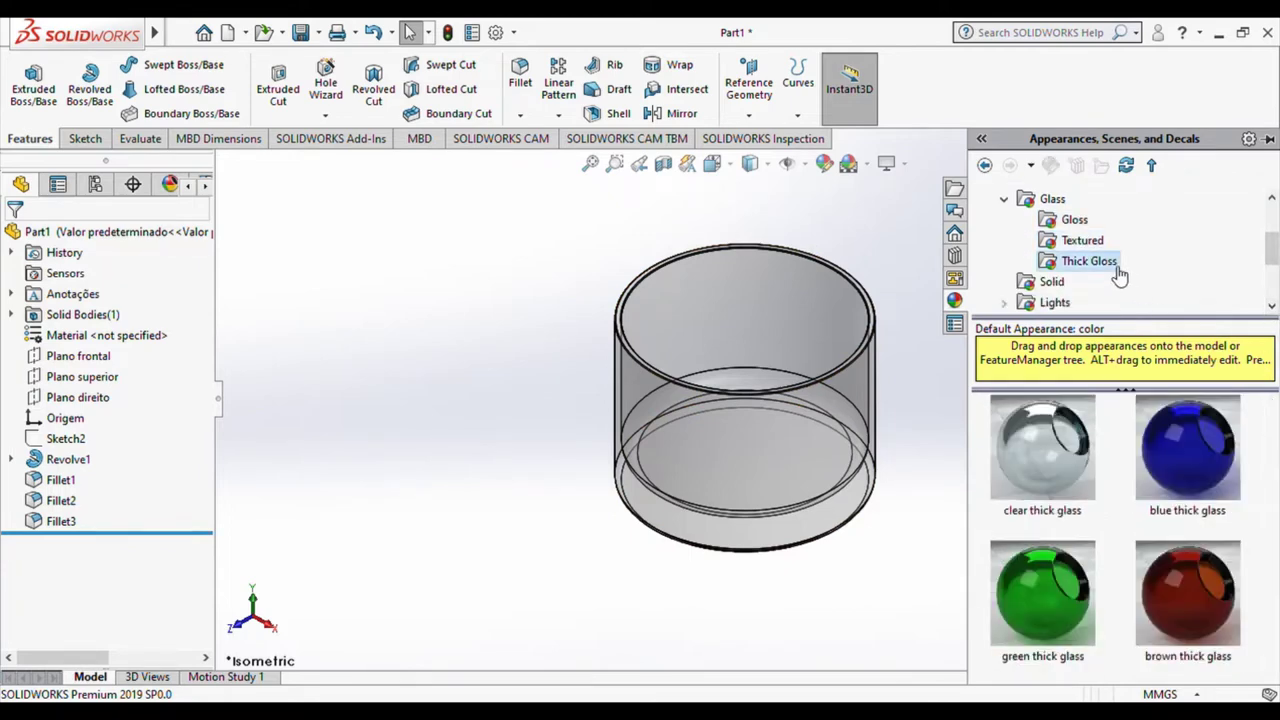
mouse_move(760, 617)
middle_mouse_down()
mouse_move(810, 360)
mouse_move(930, 445)
middle_mouse_up()
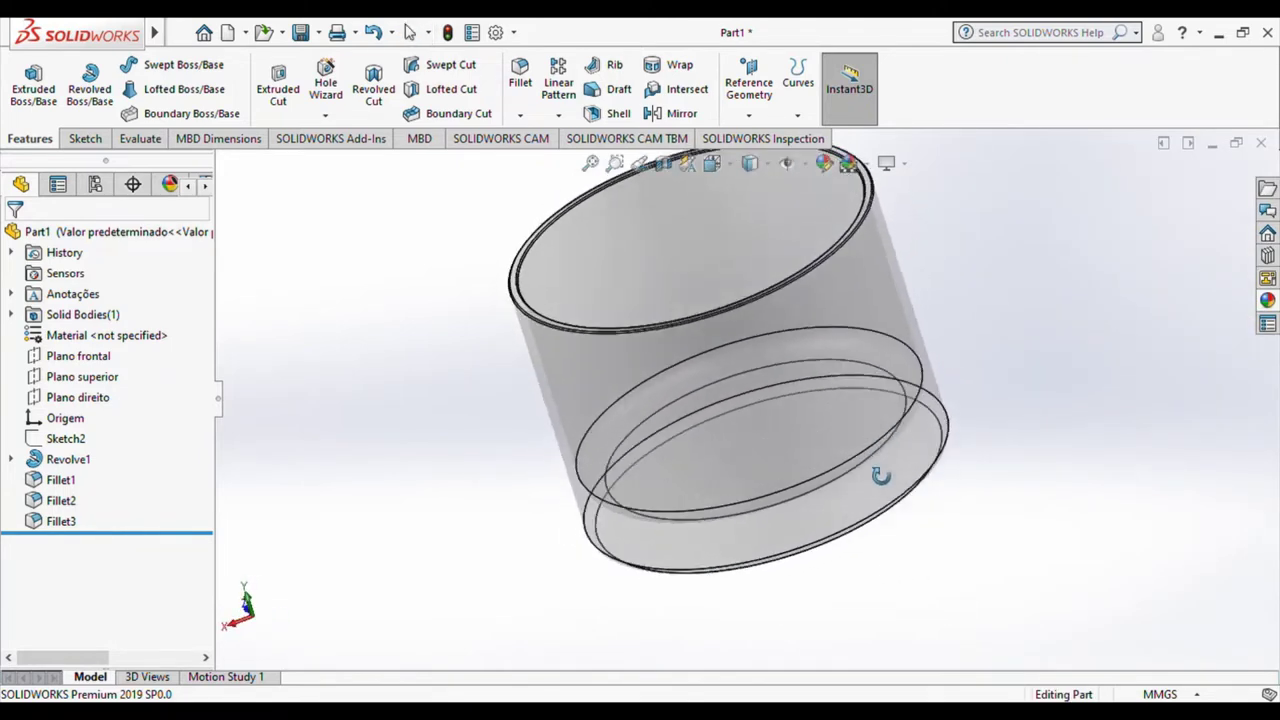
key("ctrl+7")
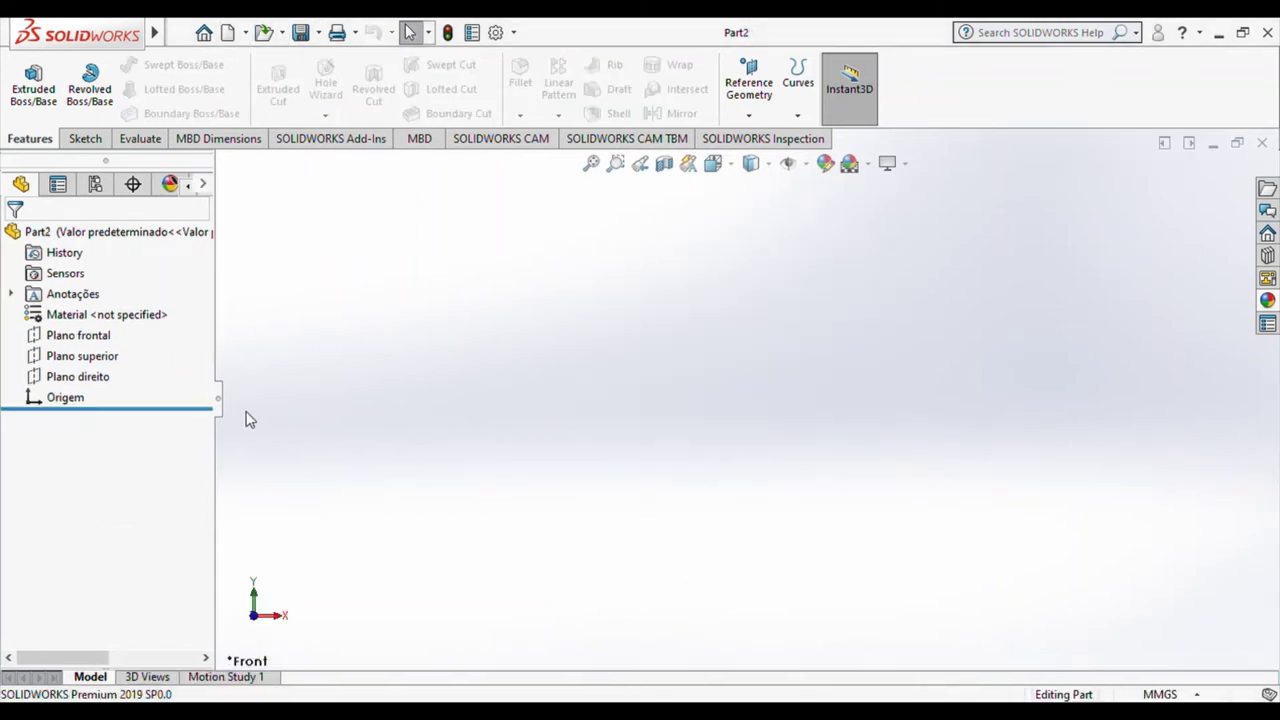
On Plano superior, viewed normal, sketch a centre rectangle on the origin
left_click(88, 357)
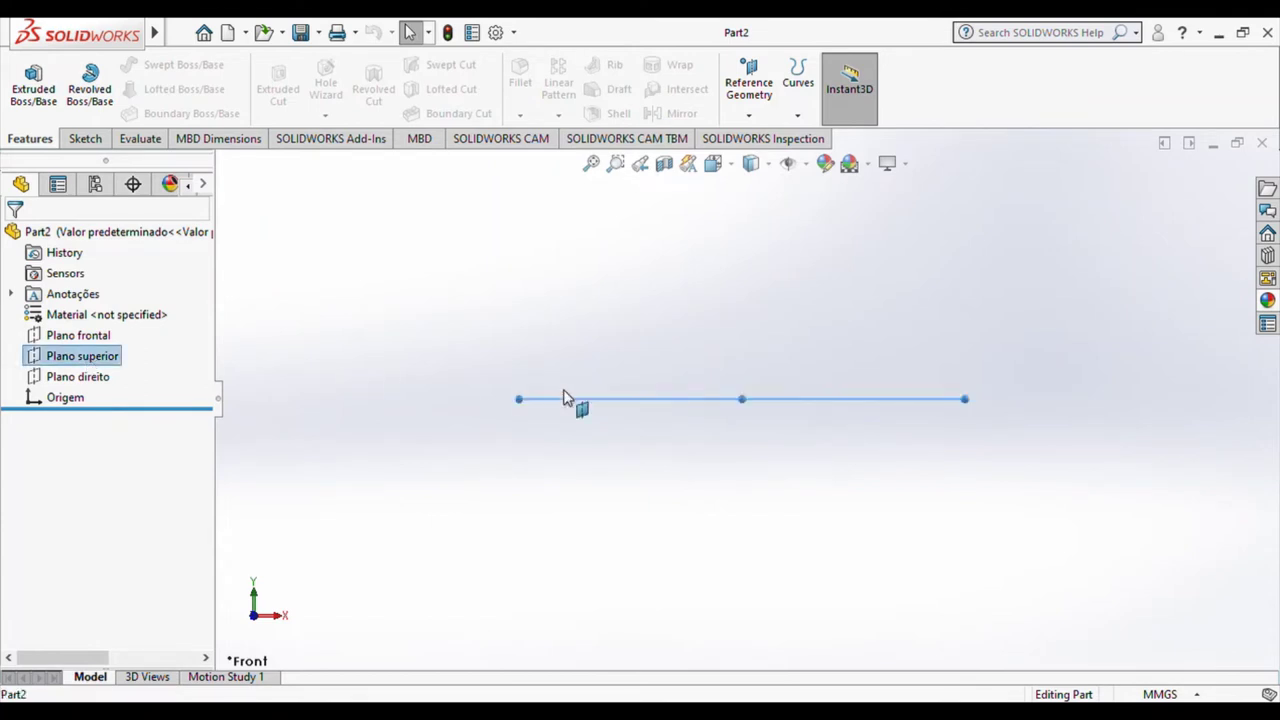
key("ctrl+8")
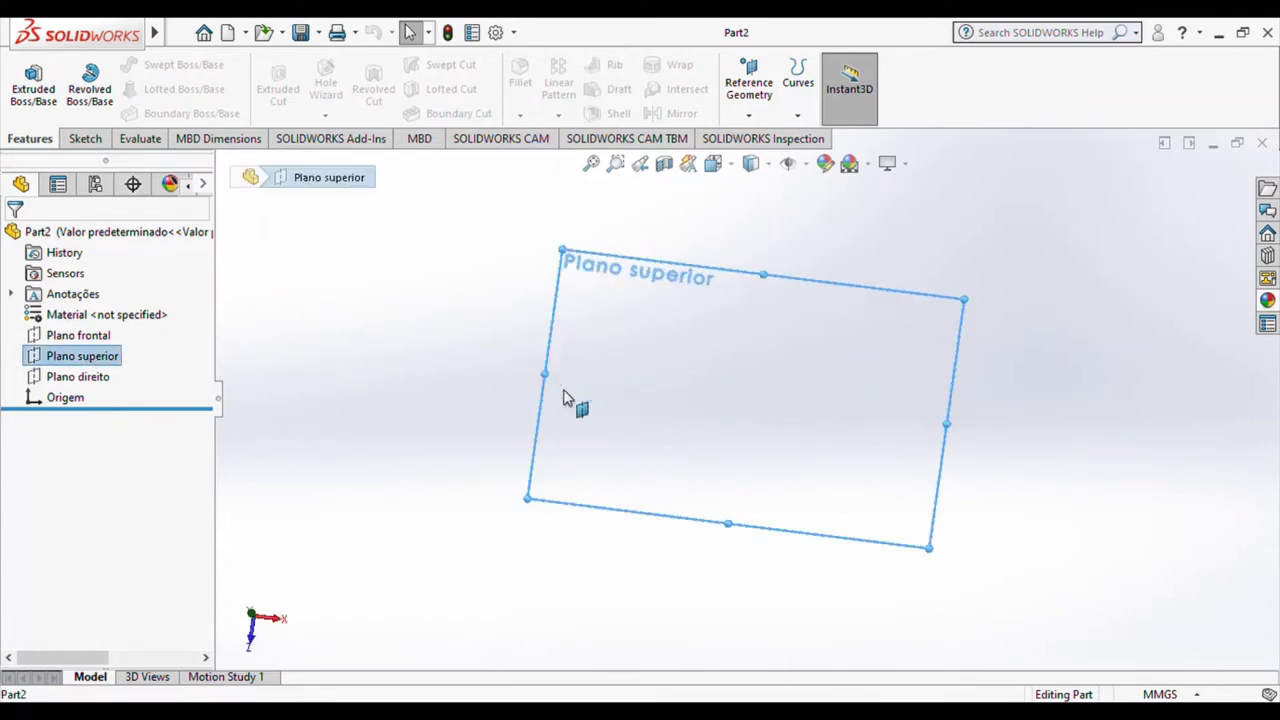
left_click(85, 138)
left_click(25, 82)
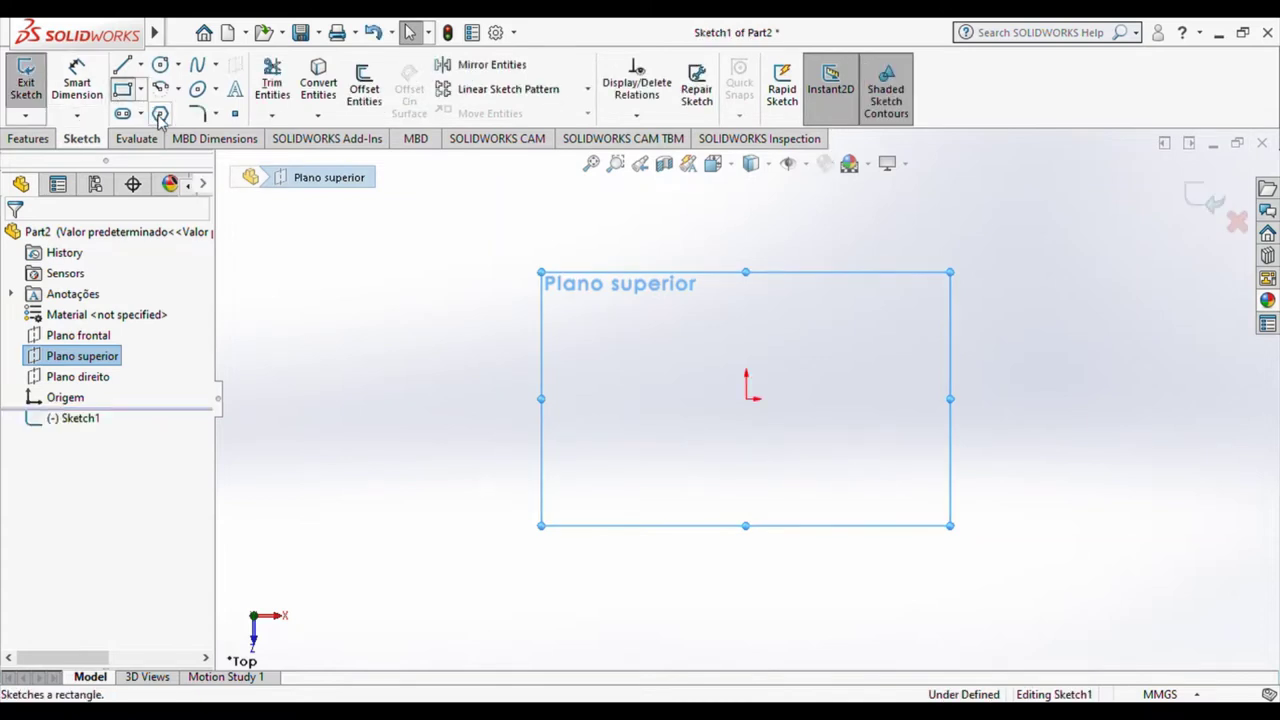
left_click(160, 115)
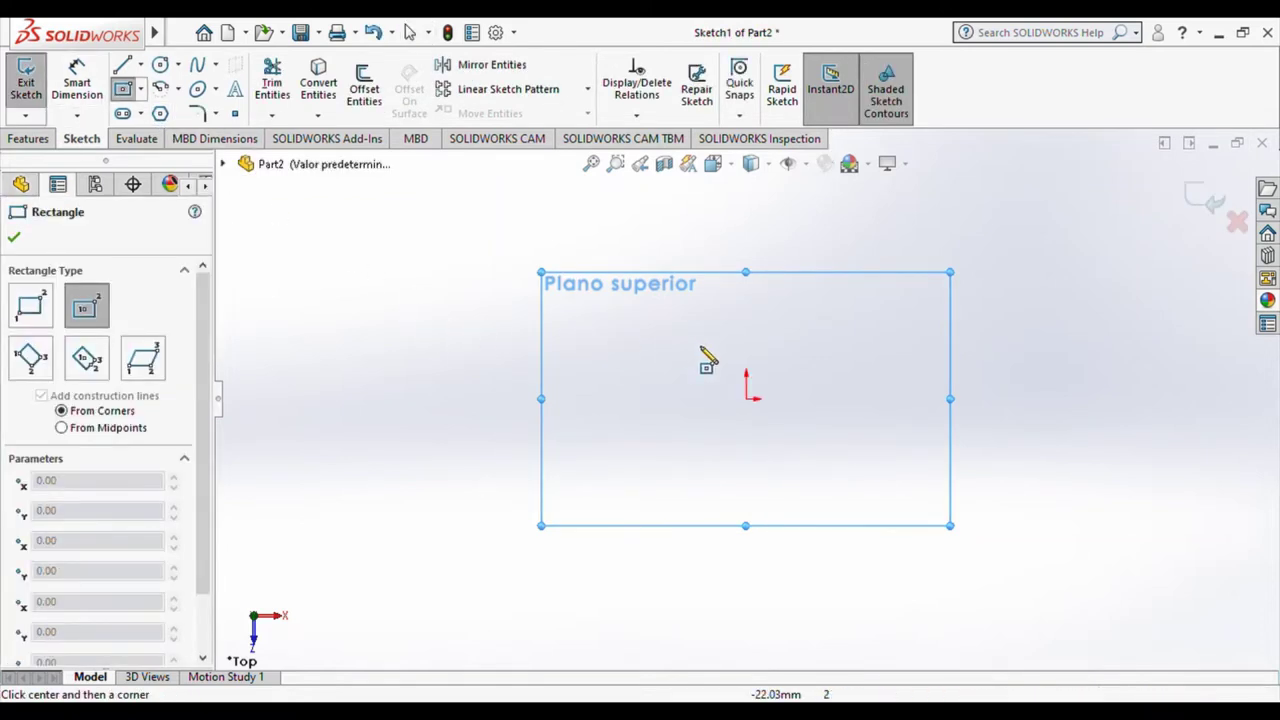
left_click(746, 398)
left_click(565, 301)
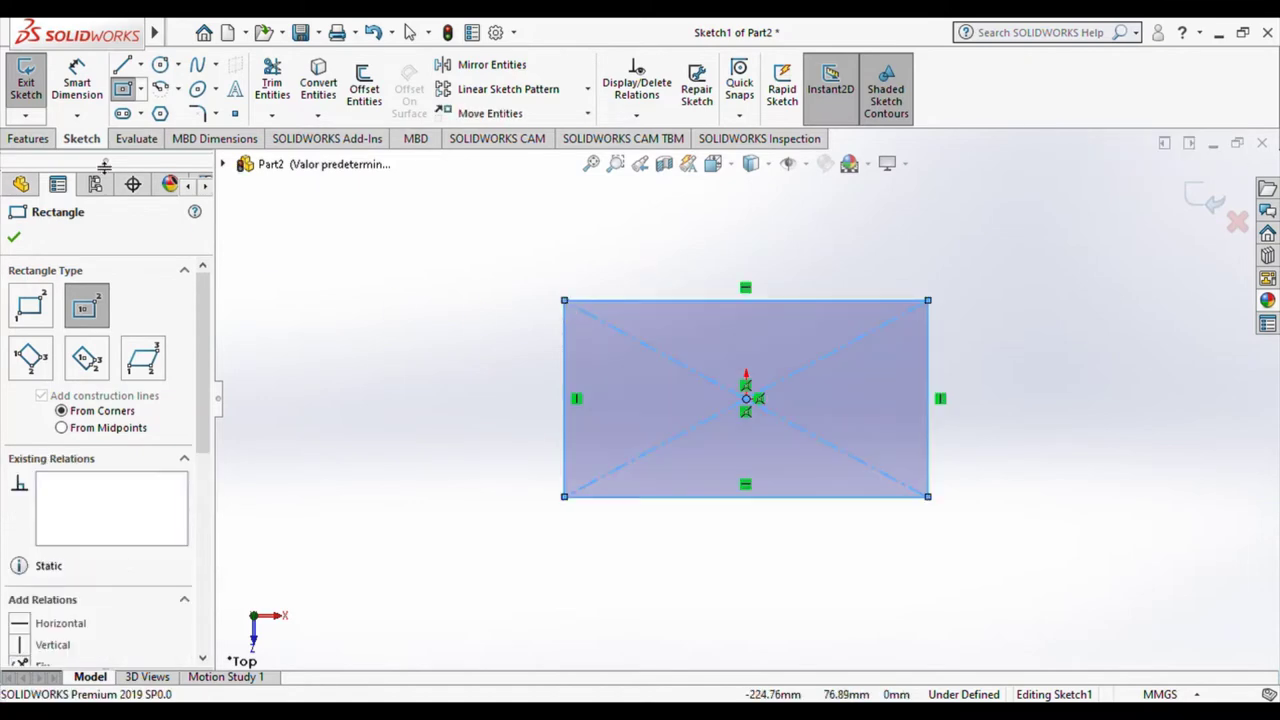
Dimension the rectangle 85 mm wide by 75 mm deep and exit the sketch
left_click(77, 82)
left_click(845, 497)
left_click(745, 571)
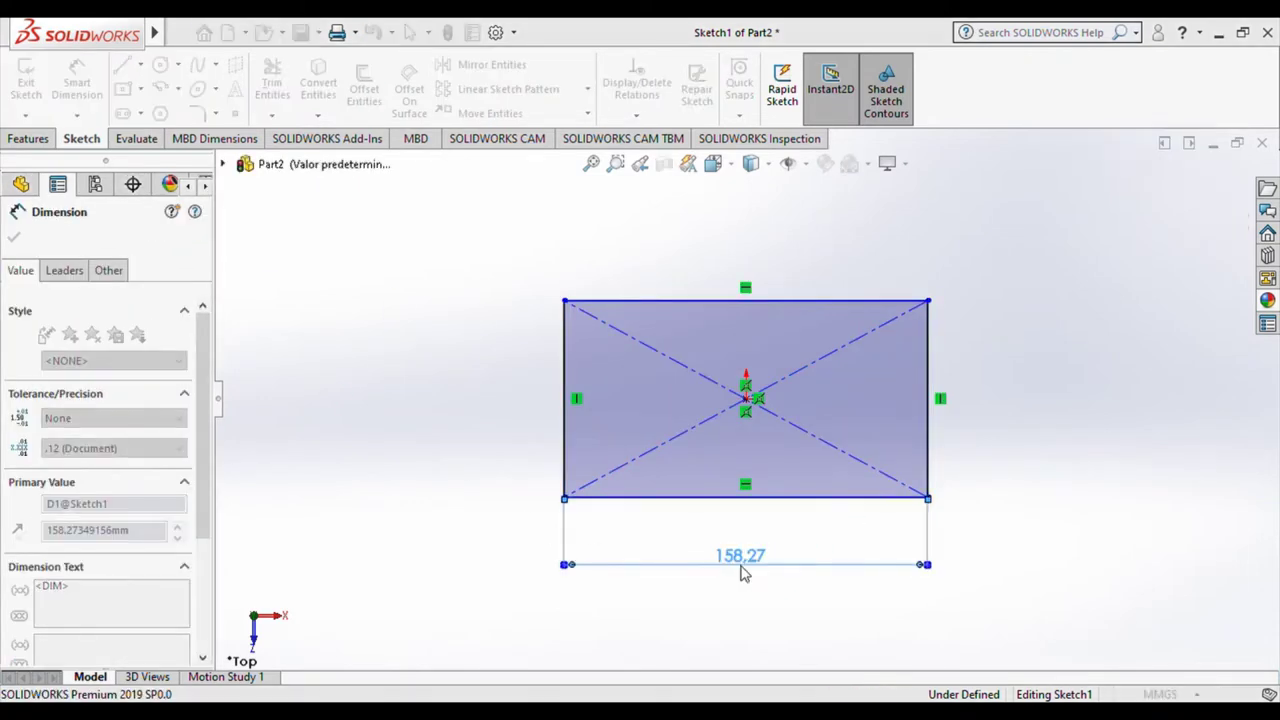
type("85")
key("Return")
left_click(930, 414)
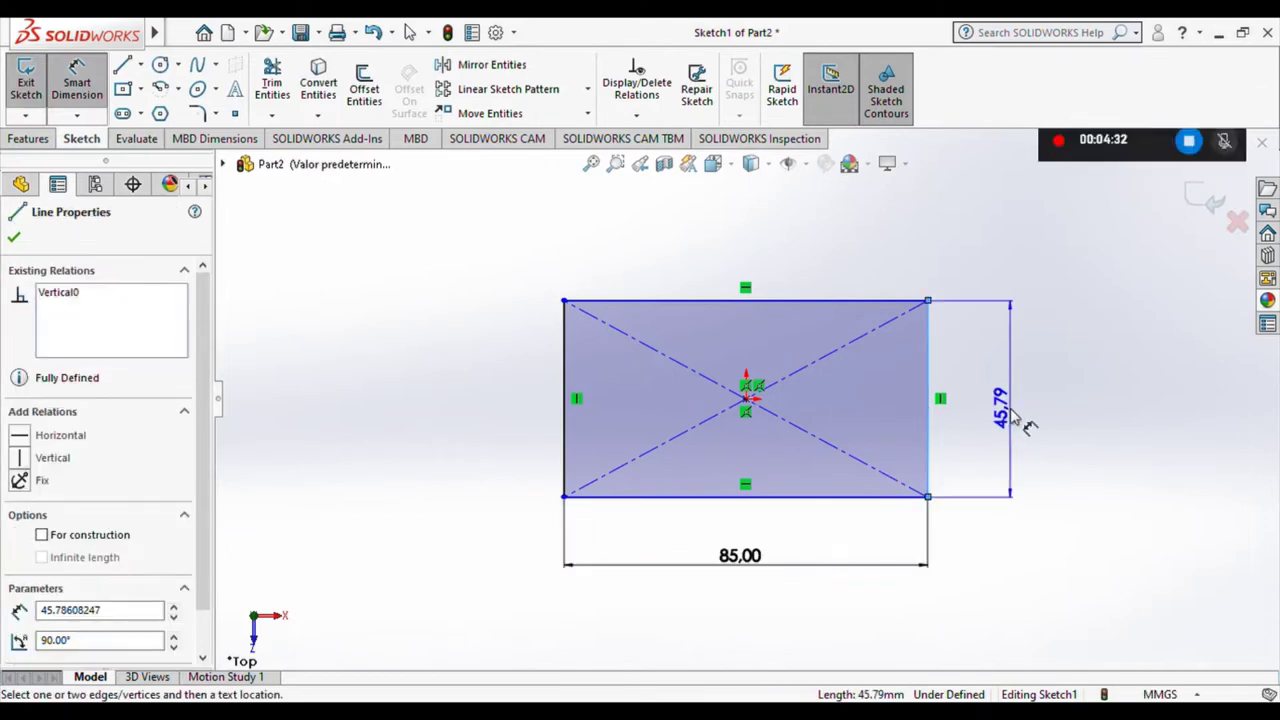
left_click(1020, 420)
type("75")
key("Return")
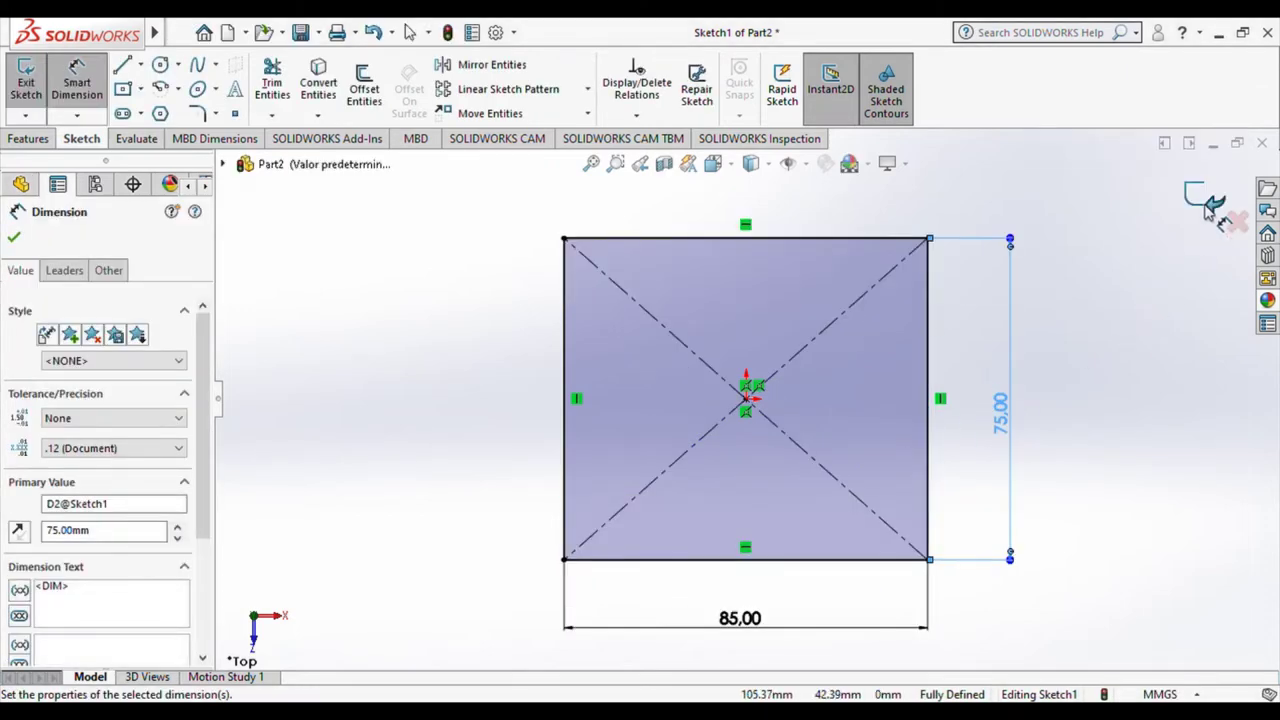
left_click(1213, 205)
mouse_move(863, 614)
middle_mouse_down()
mouse_move(838, 592)
mouse_move(809, 414)
mouse_move(766, 451)
middle_mouse_up()
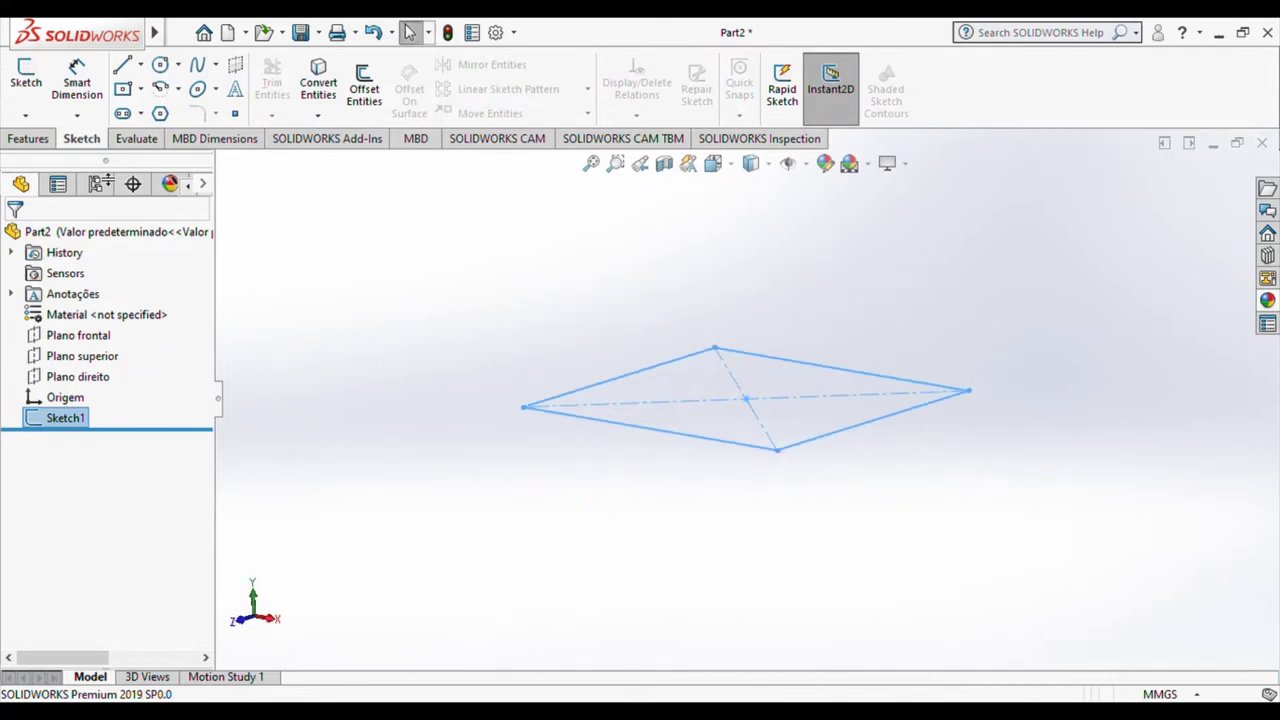
Start a boss extrusion of Sketch1, first trying a 60 mm depth
left_click(36, 141)
left_click(33, 85)
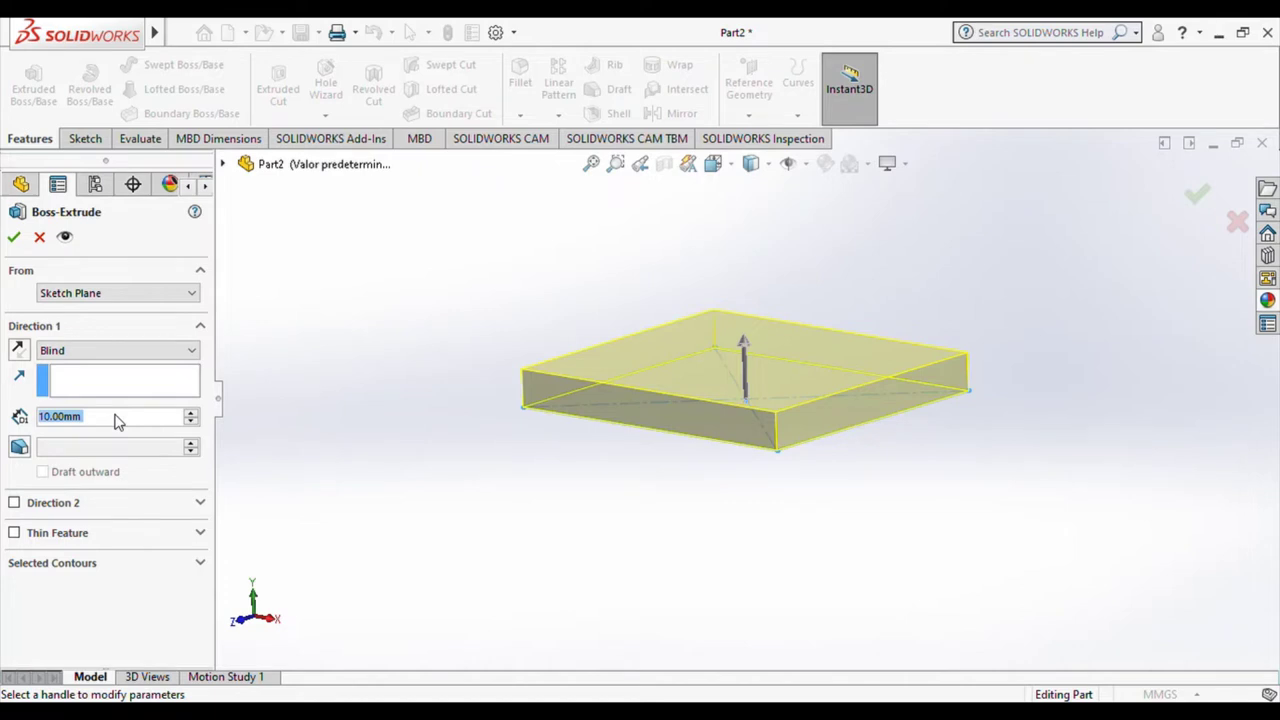
type("60")
key("Return")
scroll(731, 360, "up", 2)
scroll(735, 315, "up", 2)
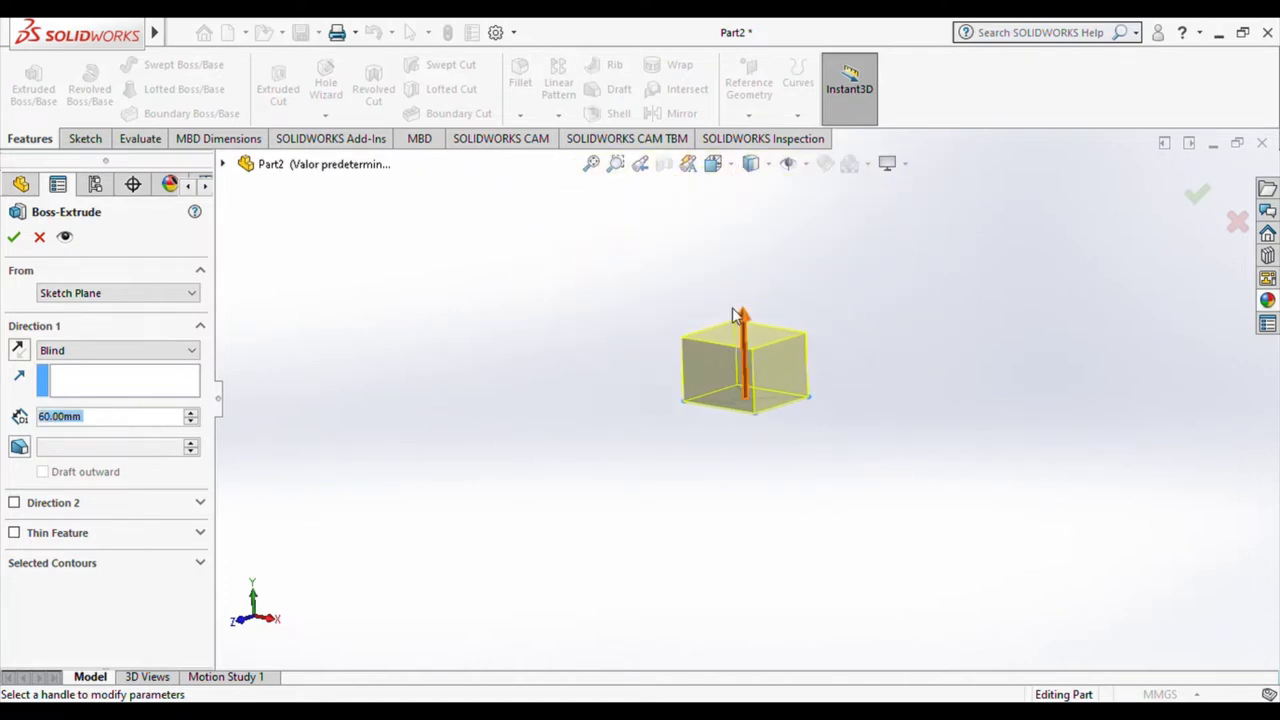
scroll(680, 308, "down", 3)
type("2")
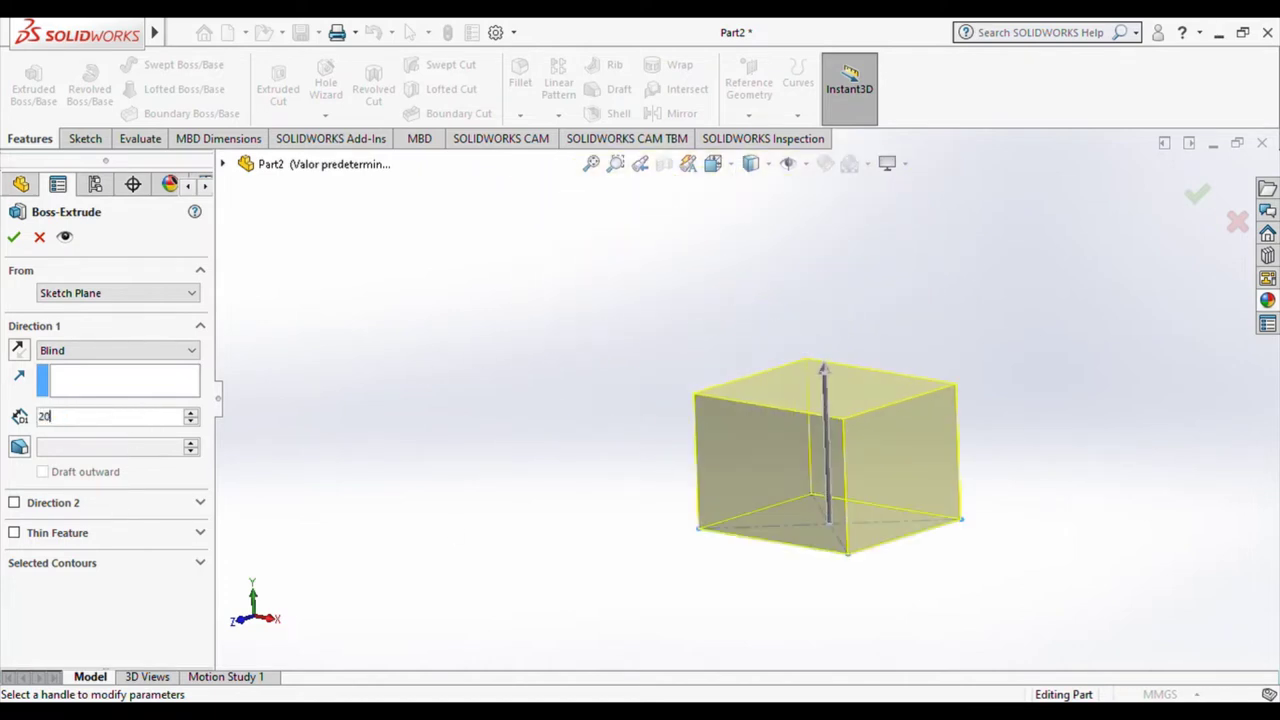
Set the blind extrusion depth to 230 mm and confirm Boss-Extrude1
type("0")
key("Return")
scroll(800, 277, "up", 2)
scroll(800, 277, "down", 2)
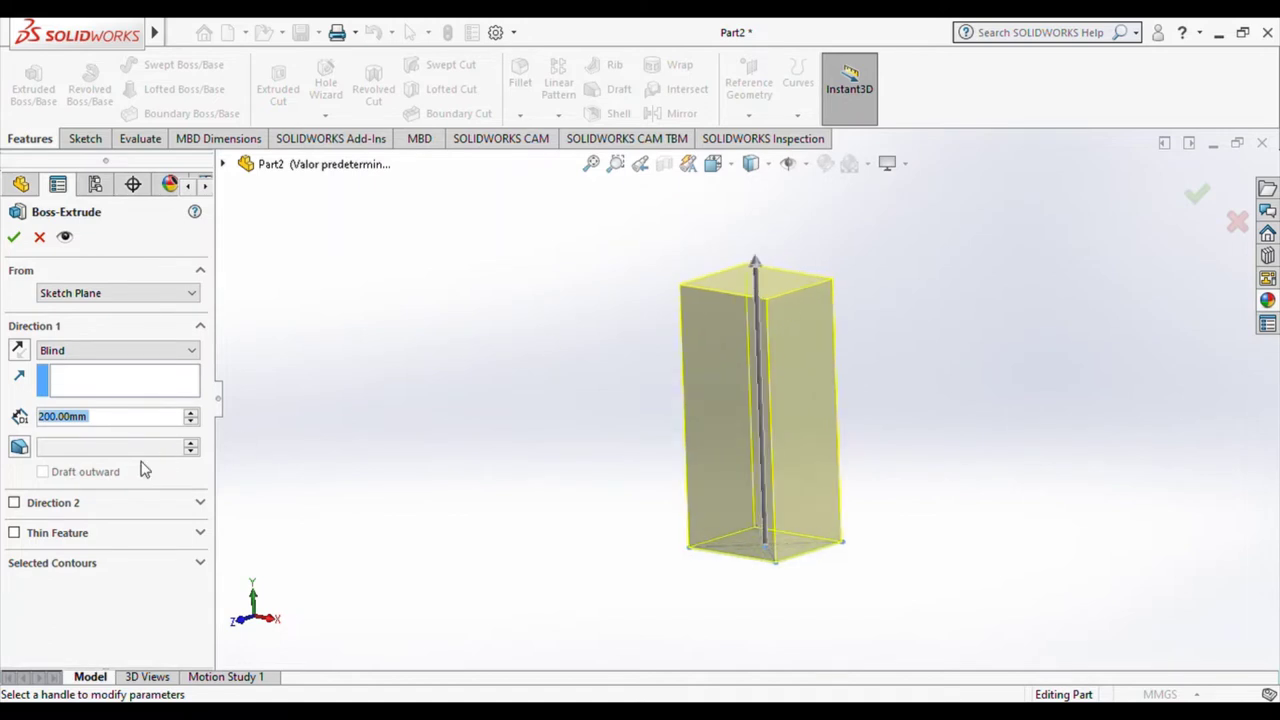
type("230")
key("Return")
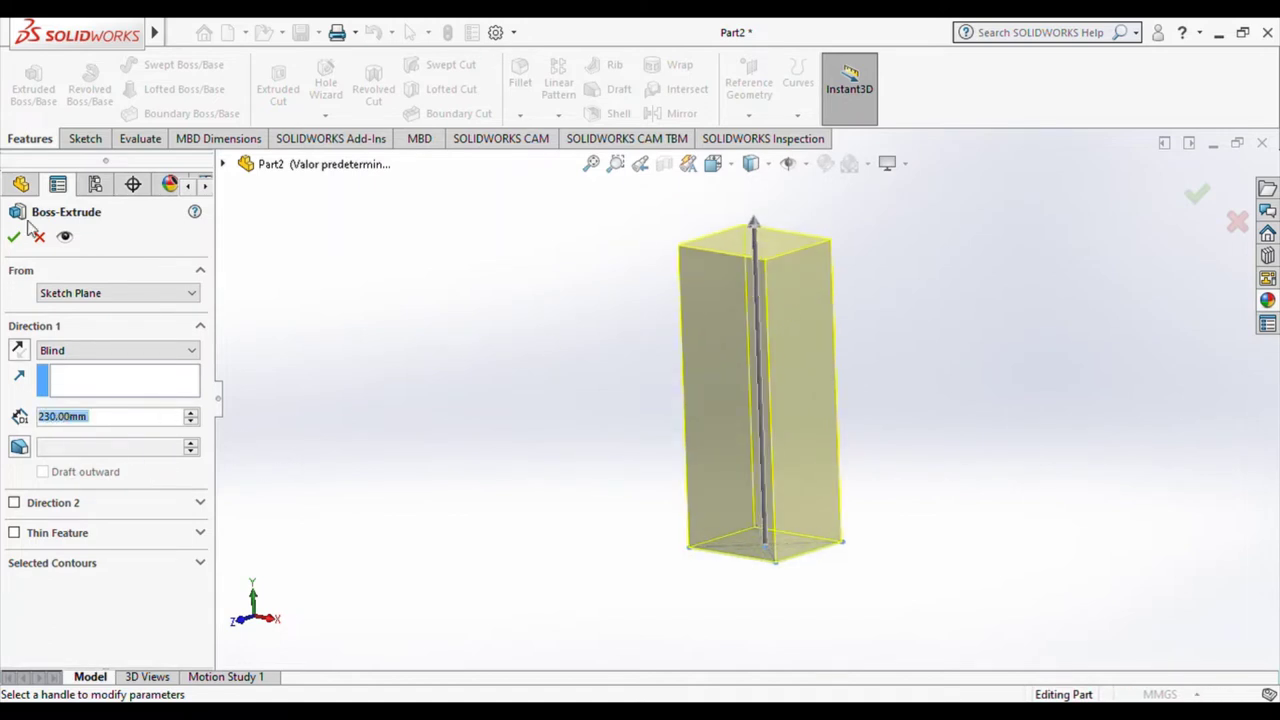
left_click(14, 237)
scroll(748, 266, "up", 2)
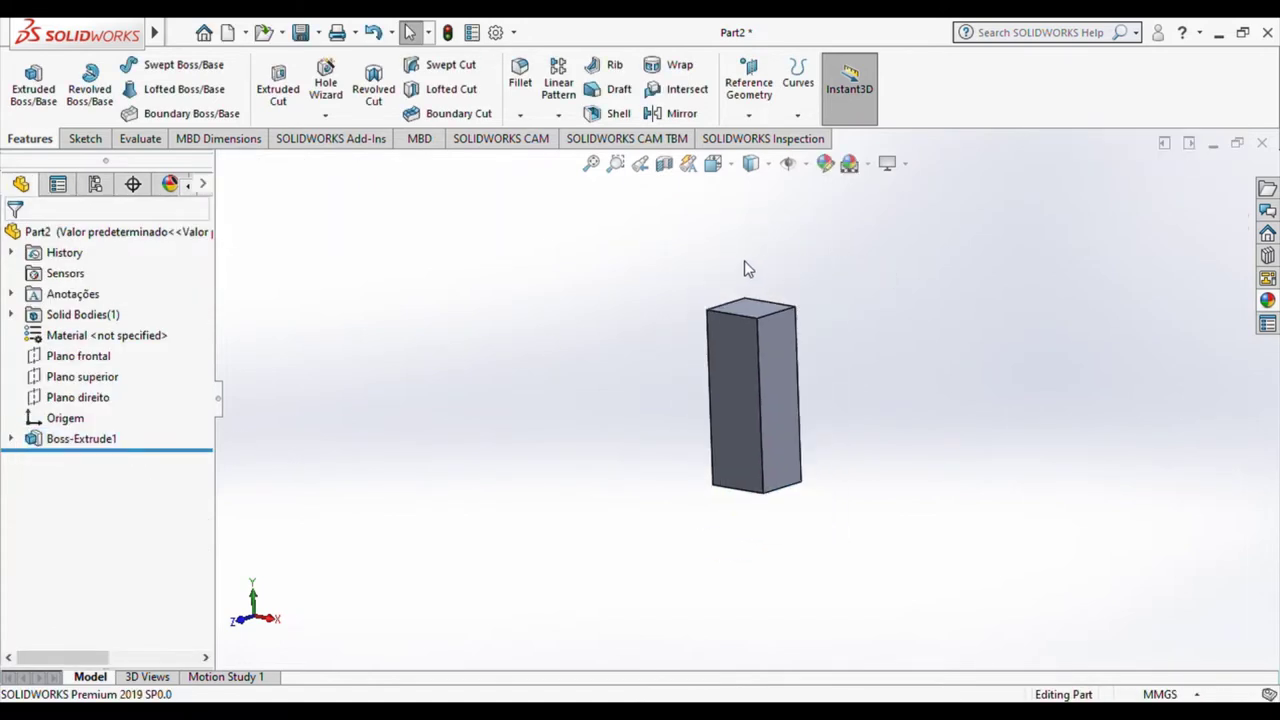
scroll(757, 264, "up", 1)
From the Top view, start a sketch on the block's top face
key("ctrl+3")
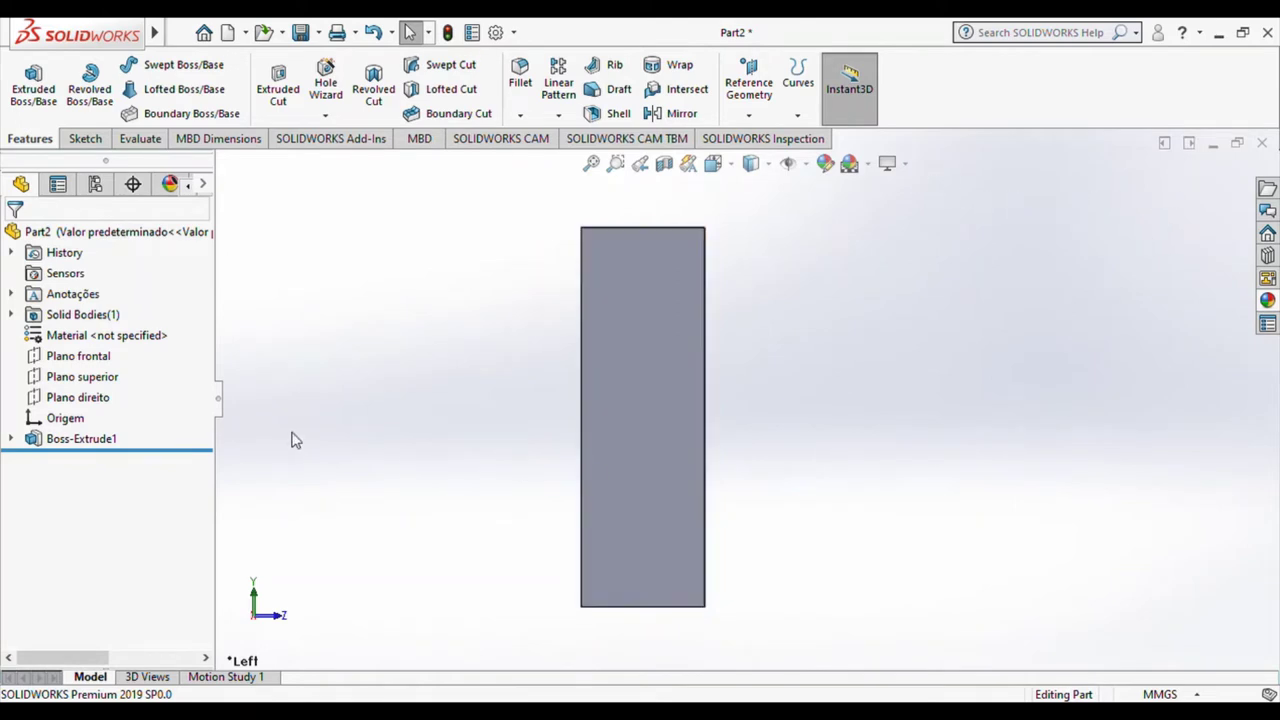
scroll(754, 288, "up", 2)
key("ctrl+5")
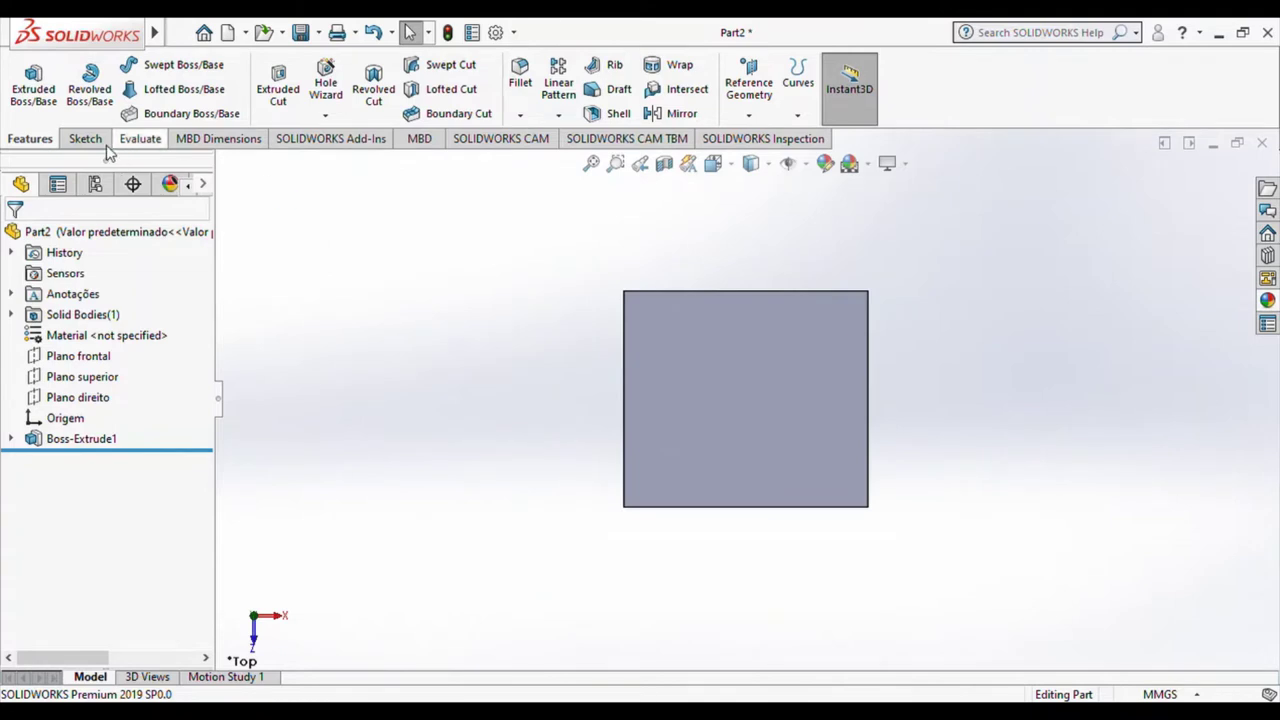
left_click(100, 140)
left_click(640, 310)
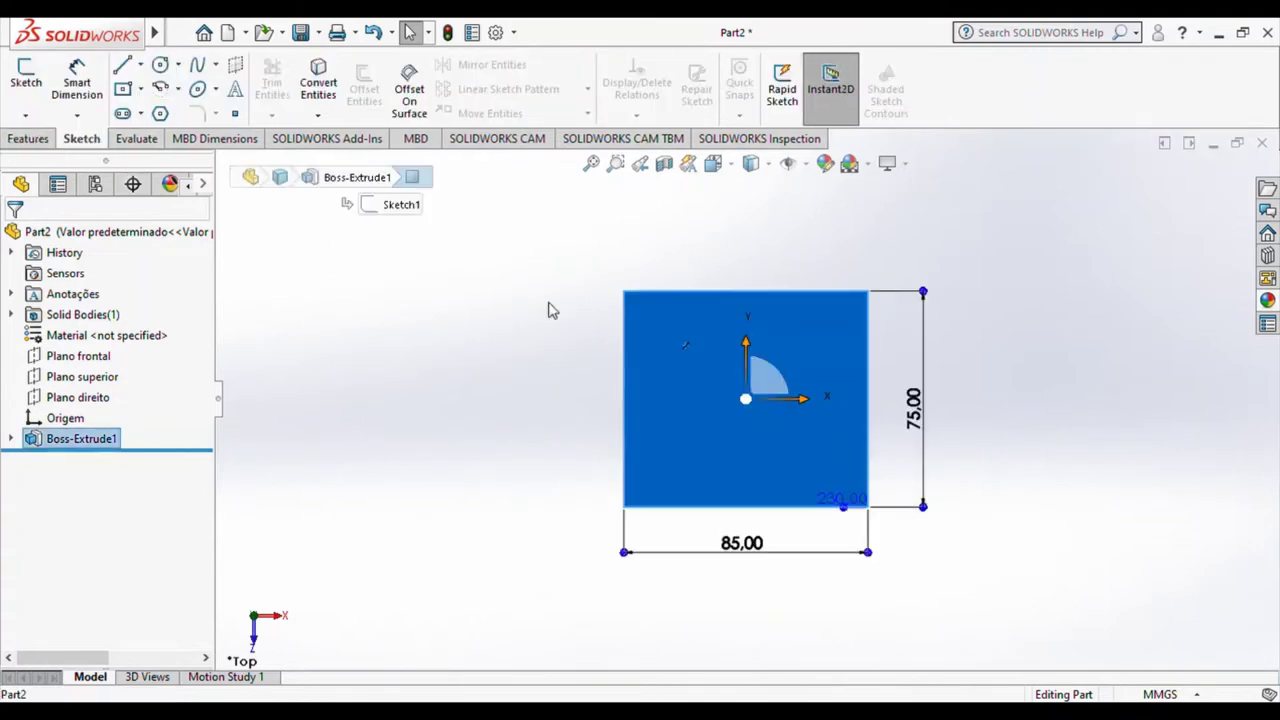
left_click(25, 78)
Draw a centre rectangle from the origin to the face corner and exit the sketch
left_click(123, 89)
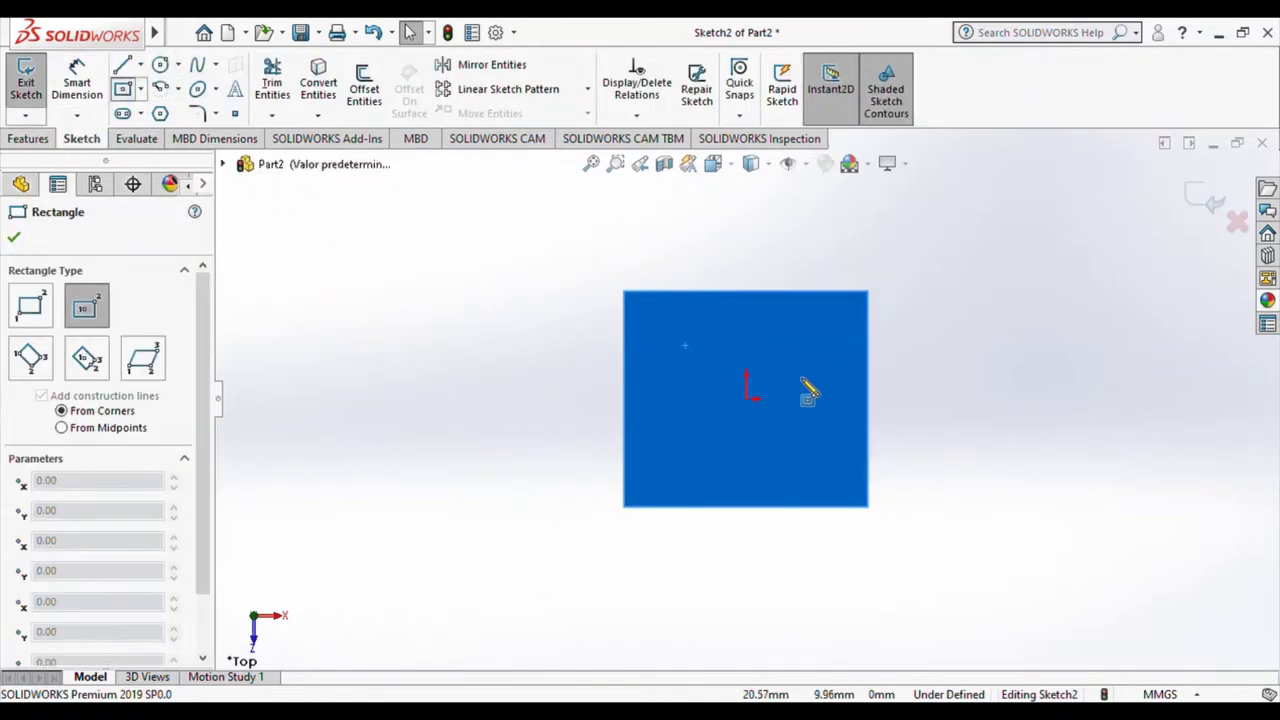
left_click(746, 395)
left_click(624, 291)
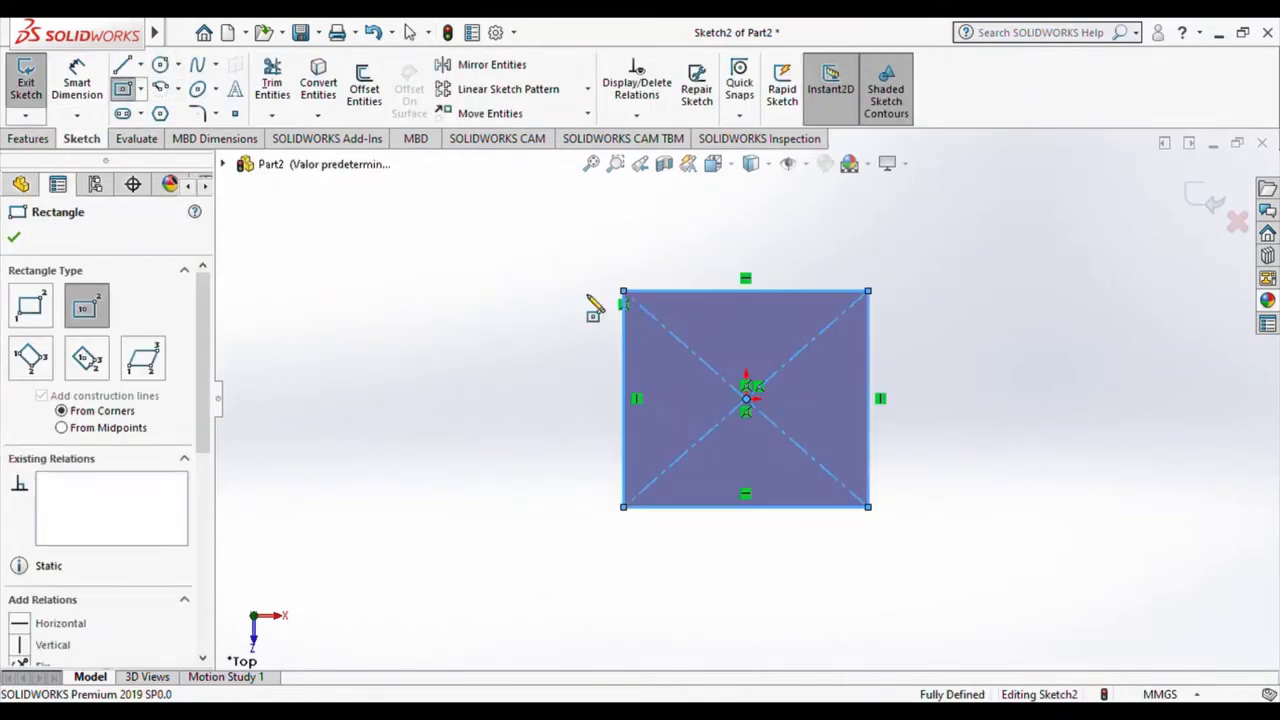
key("Escape")
left_click(30, 85)
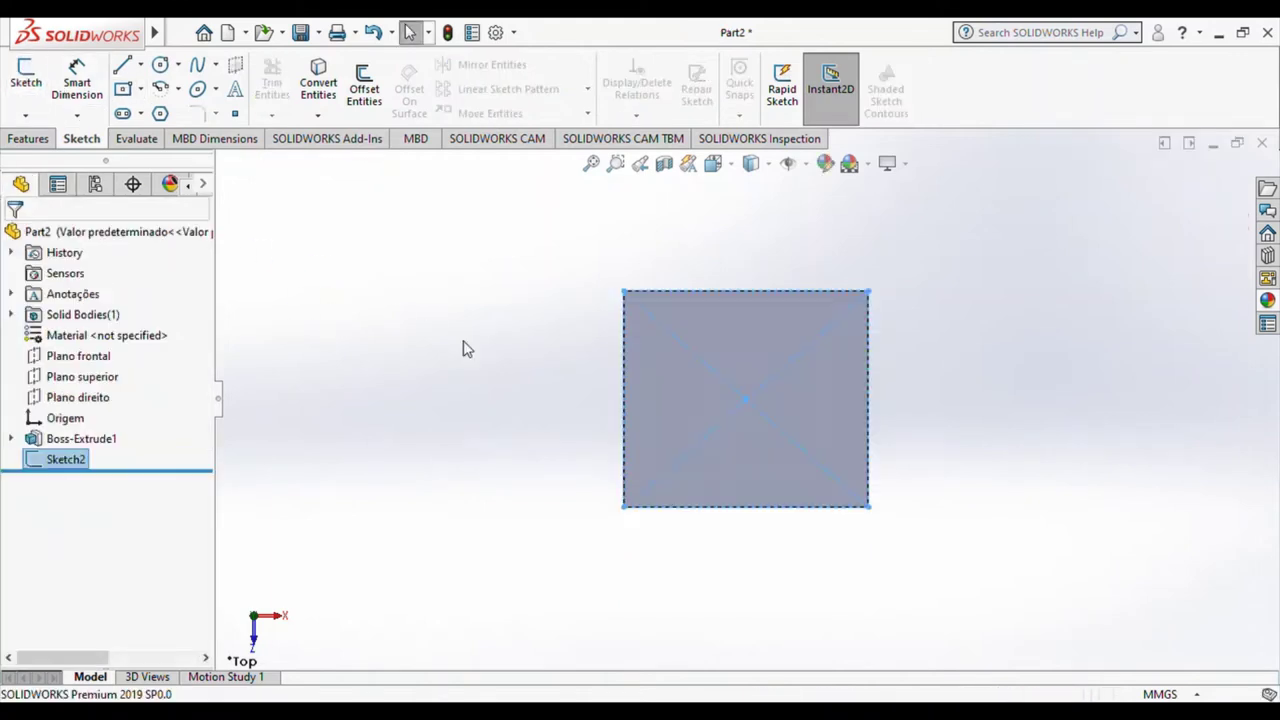
left_click(102, 377)
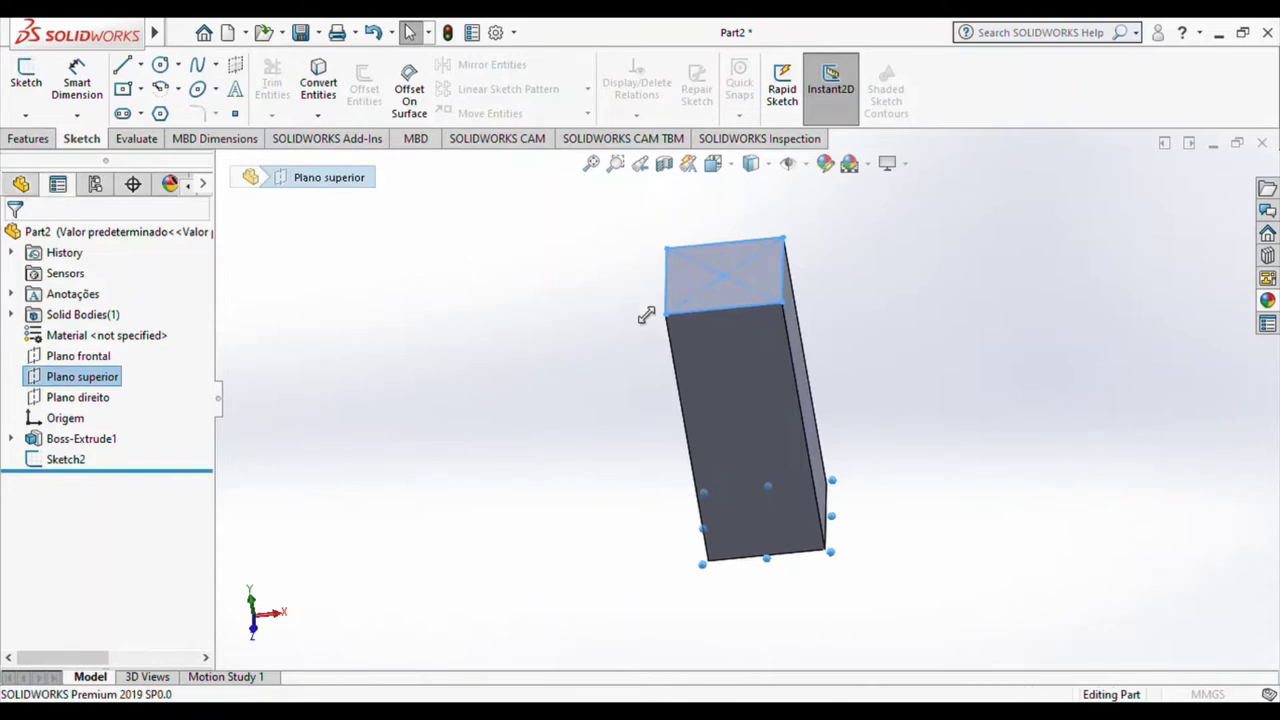
Create Plane1 280 mm above Plano superior and start a sketch on it
left_click_drag(663, 222, 600, 377, "ctrl")
type("270")
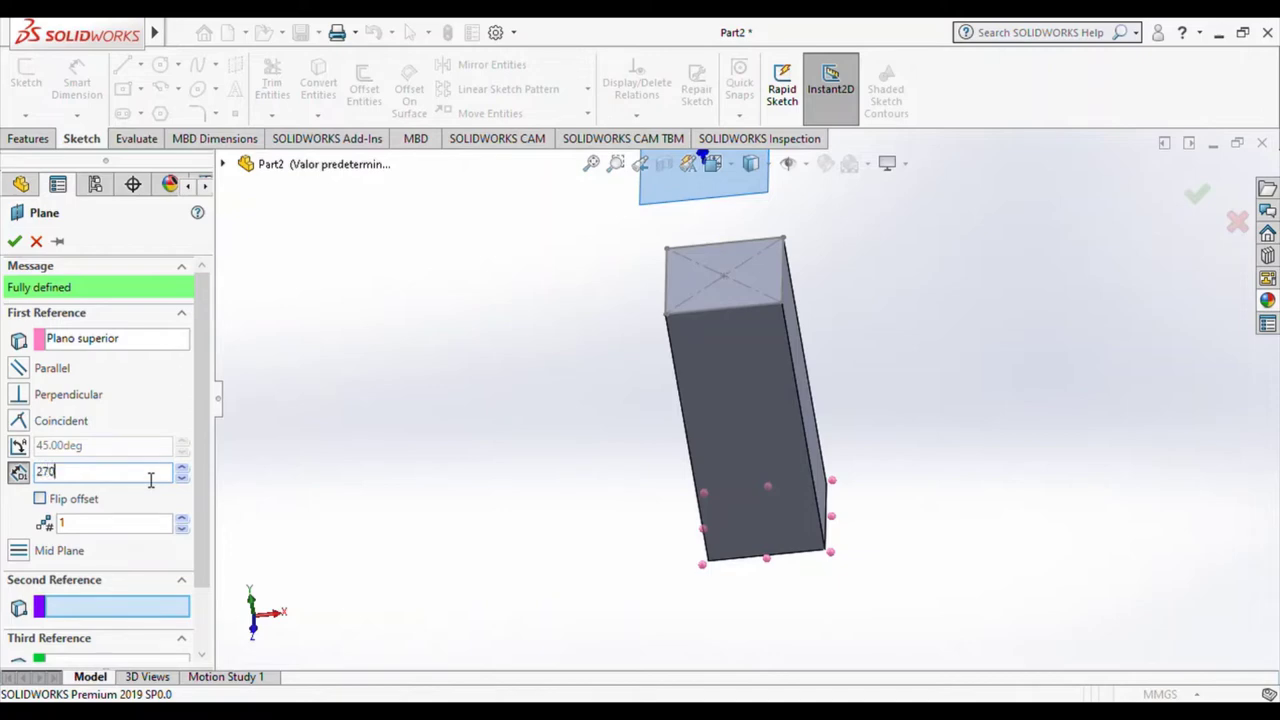
key("Return")
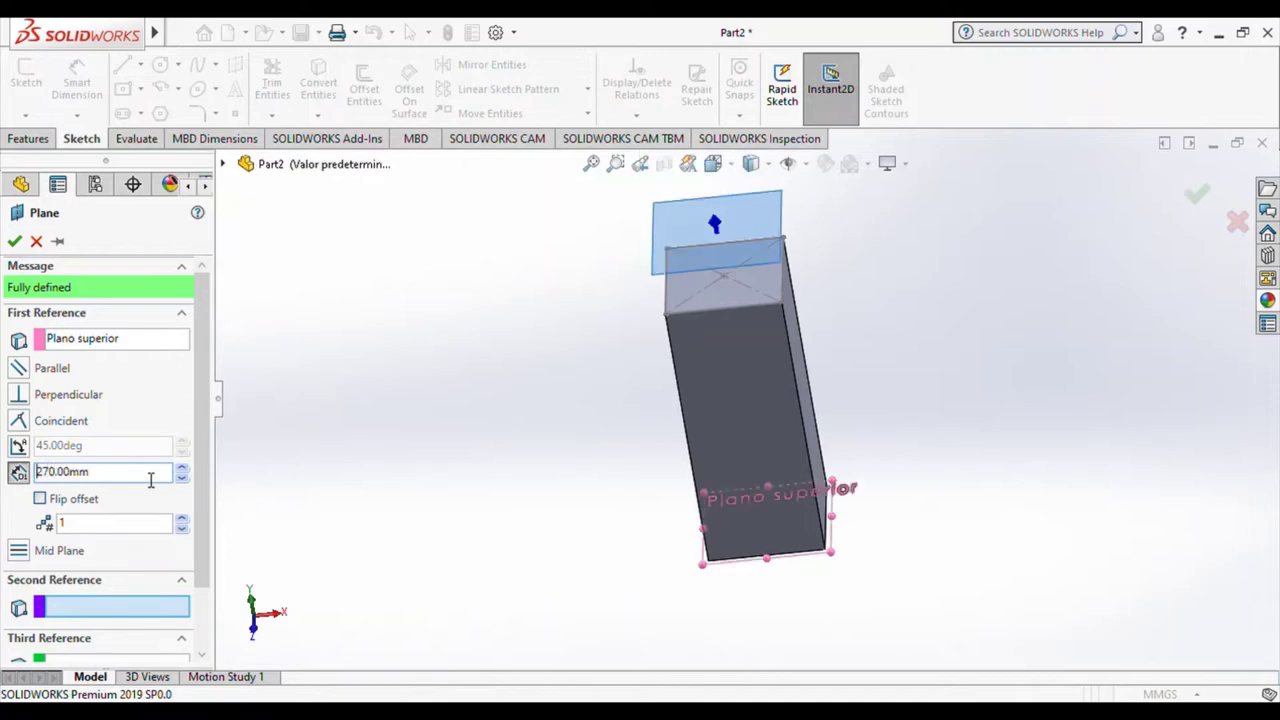
middle_click_drag(483, 350, 622, 261)
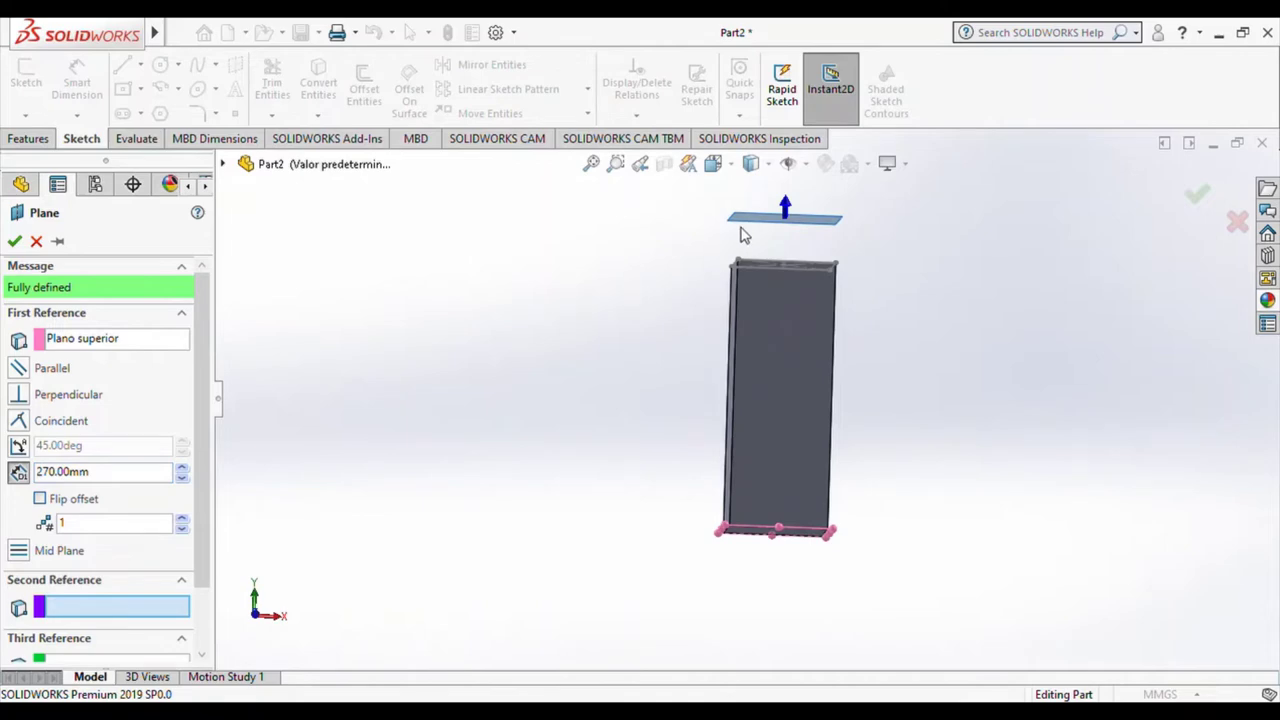
scroll(740, 233, "down", 2)
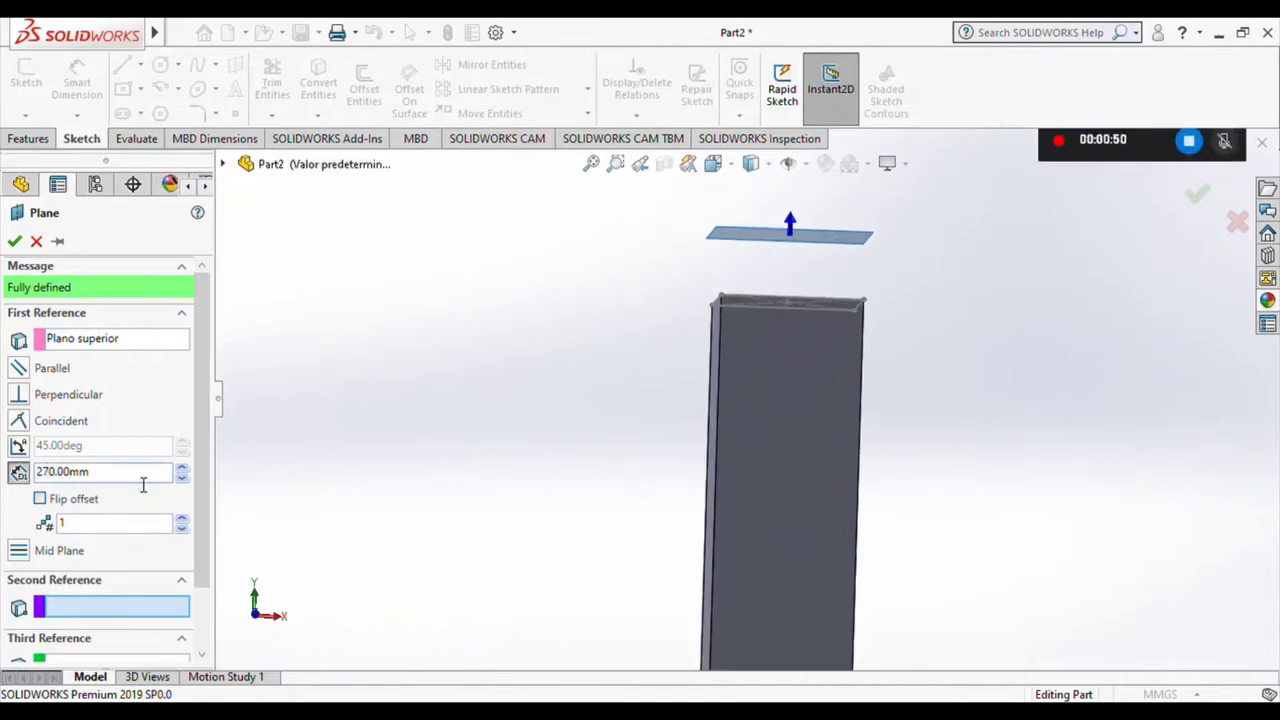
type("8")
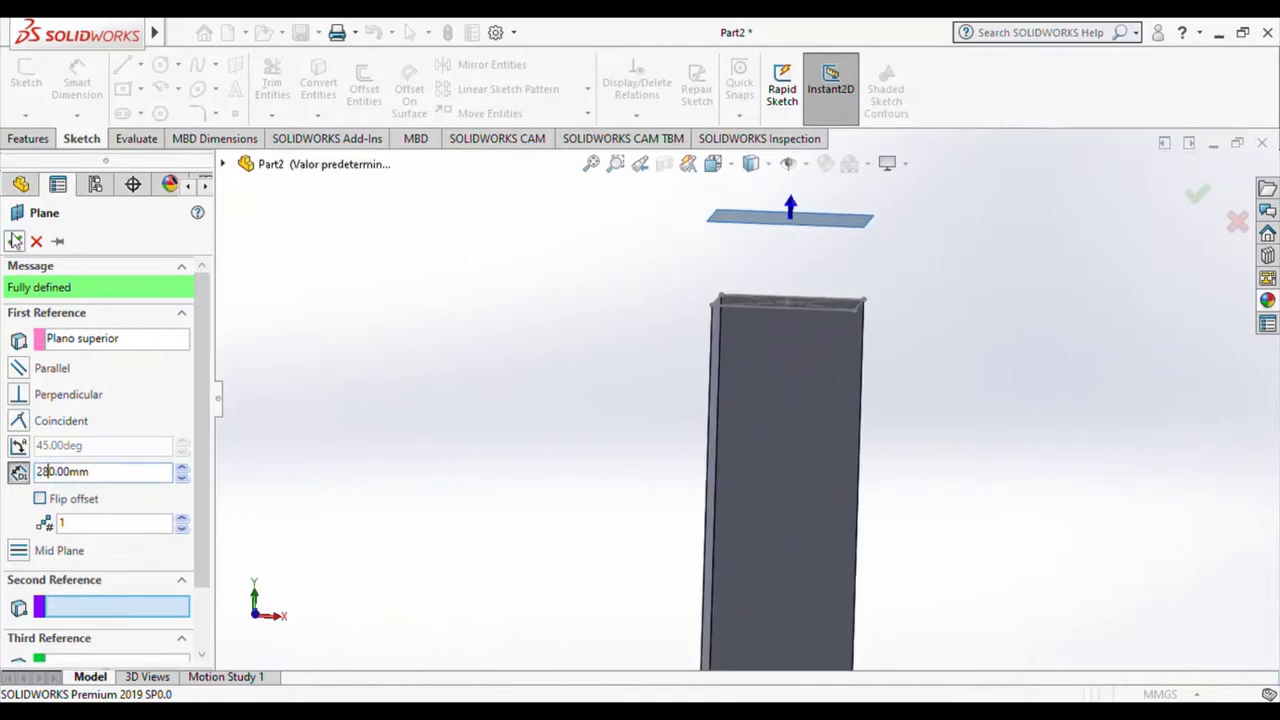
left_click(15, 241)
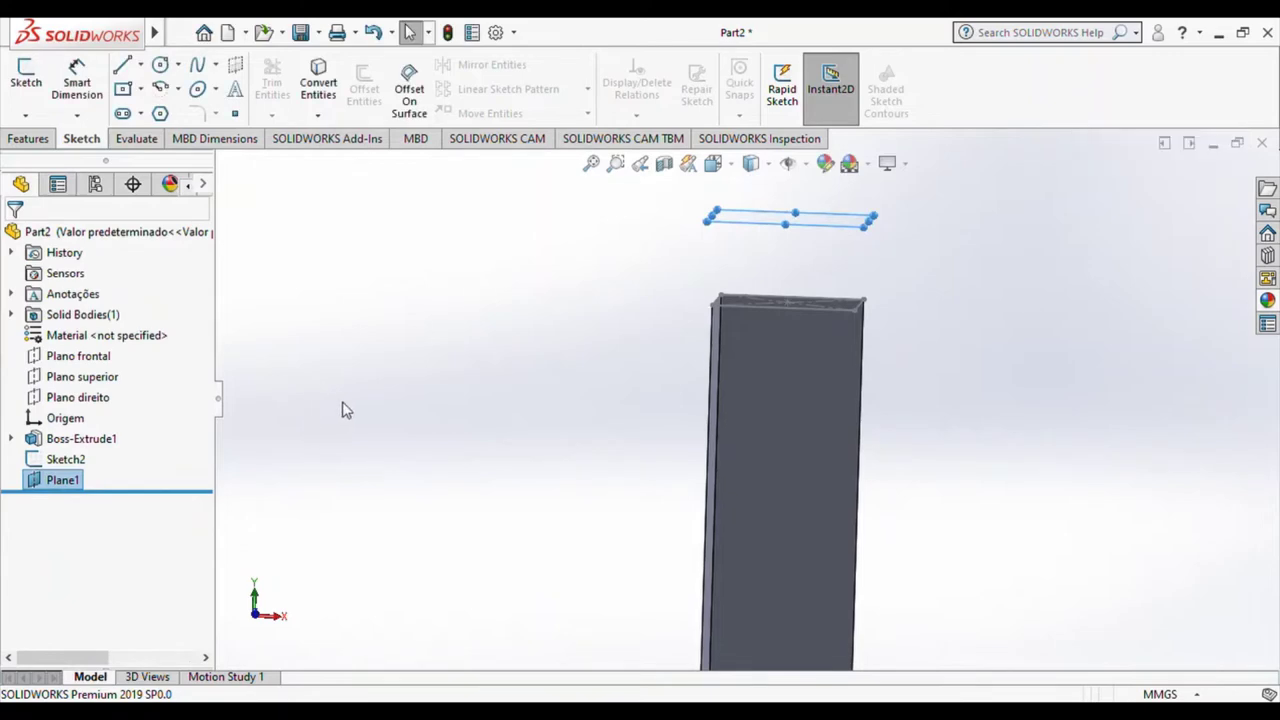
key("ctrl+8")
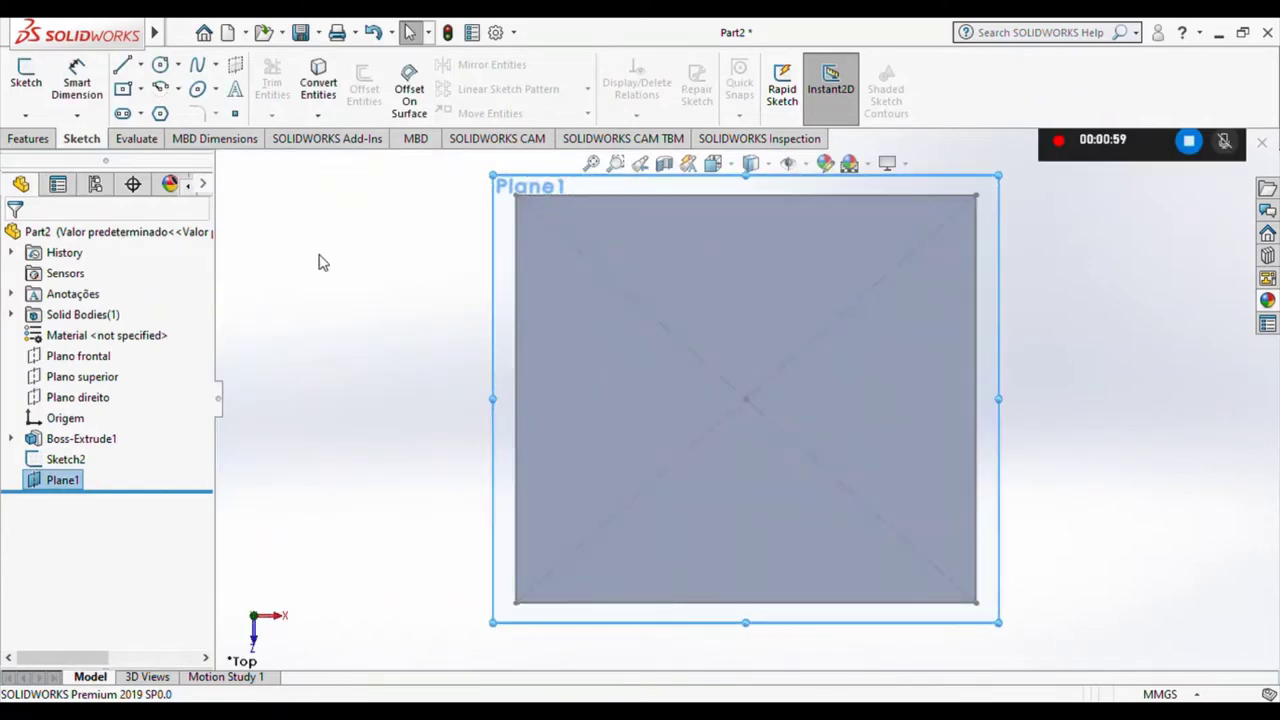
left_click(26, 75)
Draw a circle centred on the origin and dimension it to 40 mm diameter
left_click(160, 64)
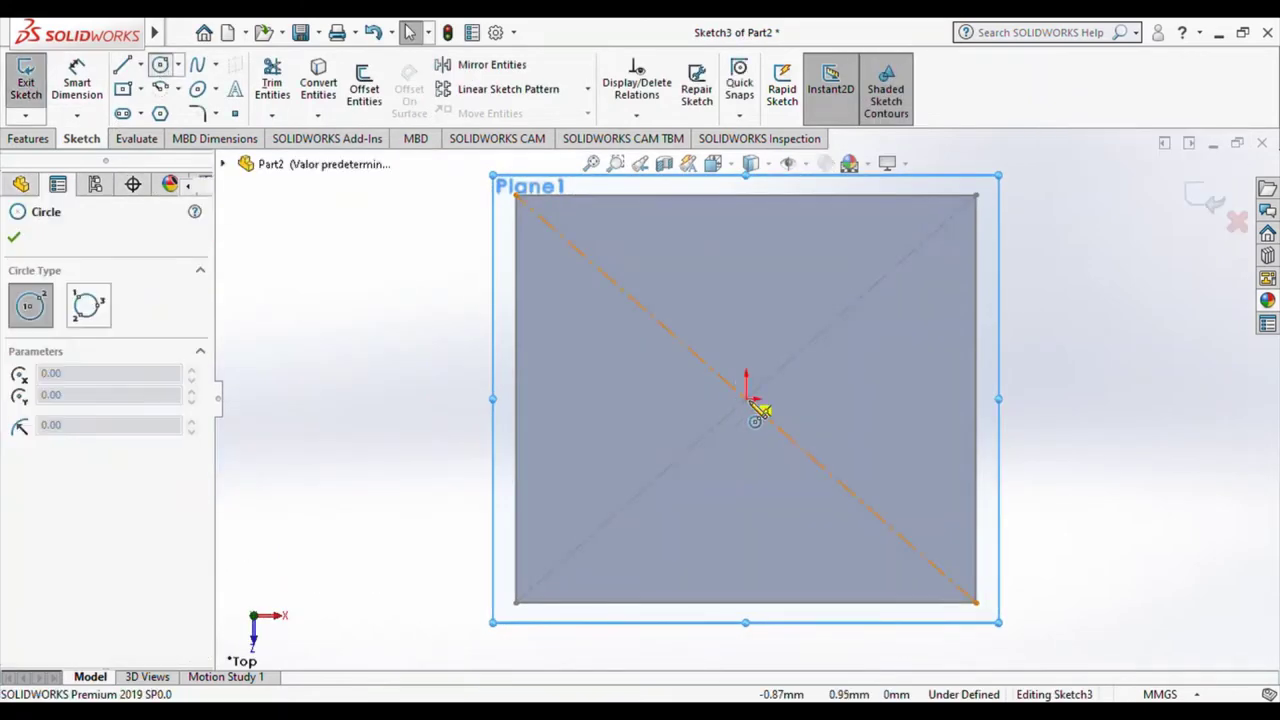
left_click(745, 398)
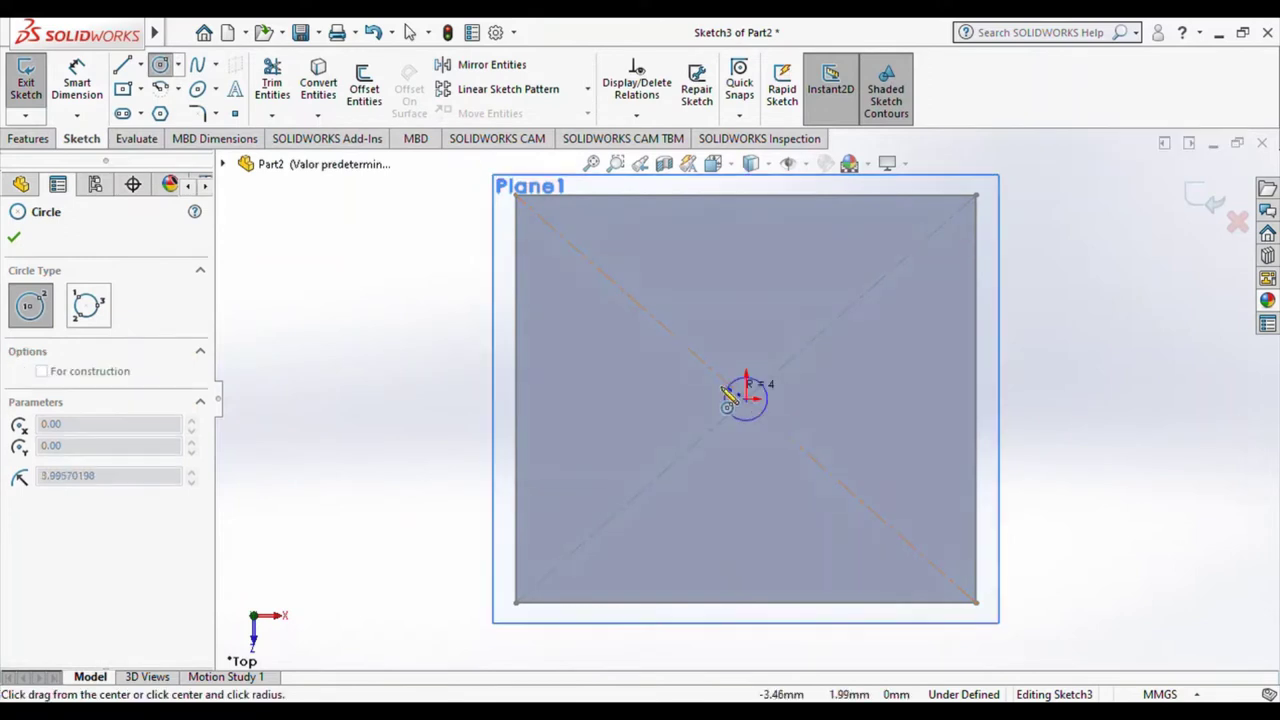
left_click(652, 380)
left_click(77, 82)
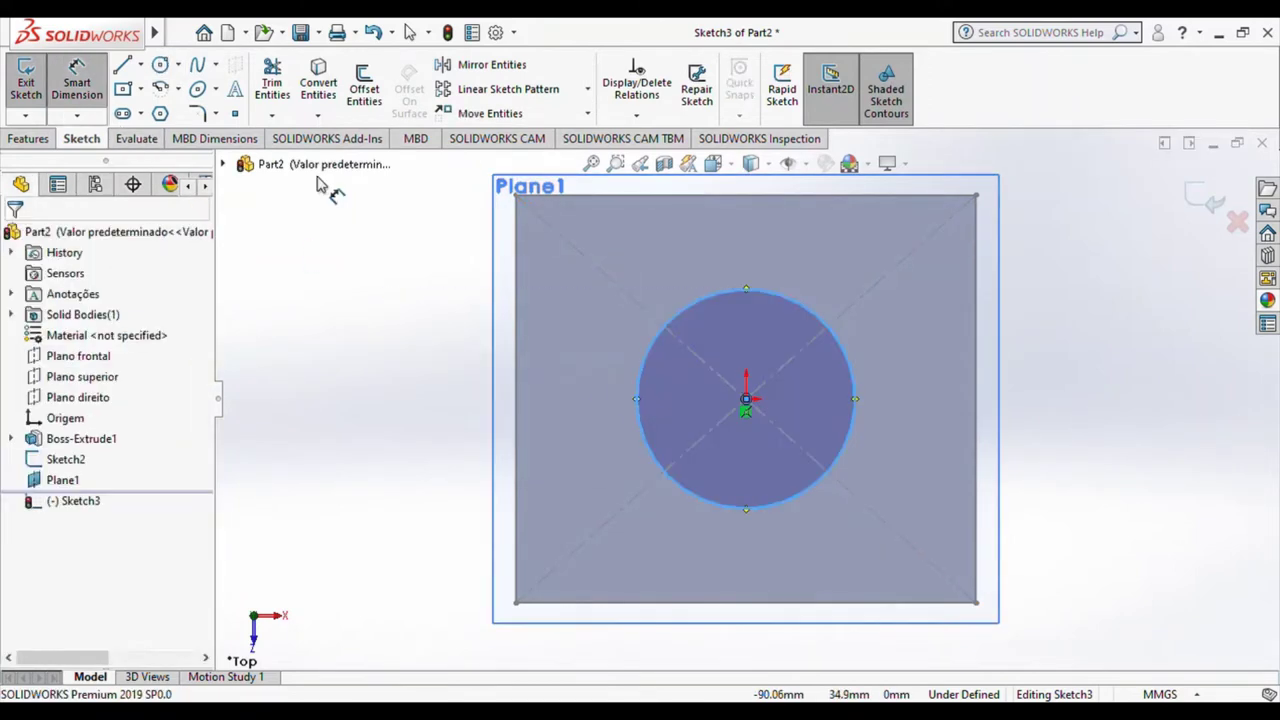
left_click(847, 364)
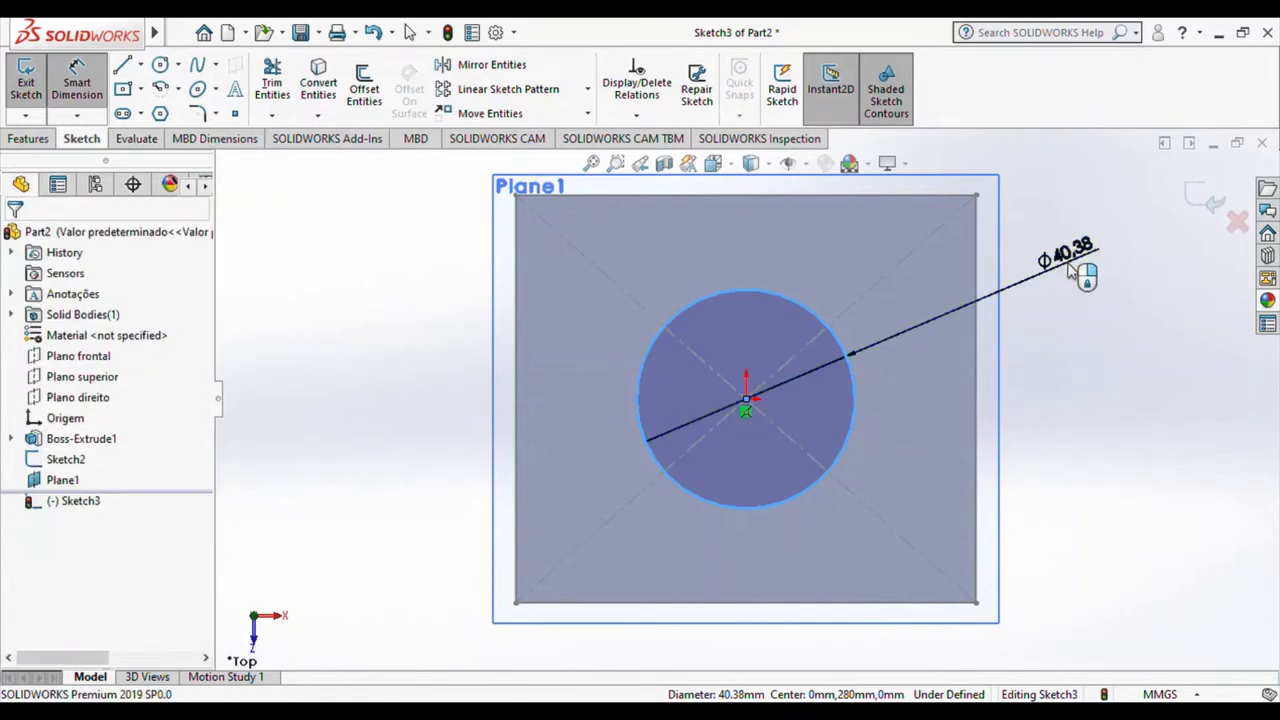
left_click(1068, 268)
type("40.00mm")
key("Return")
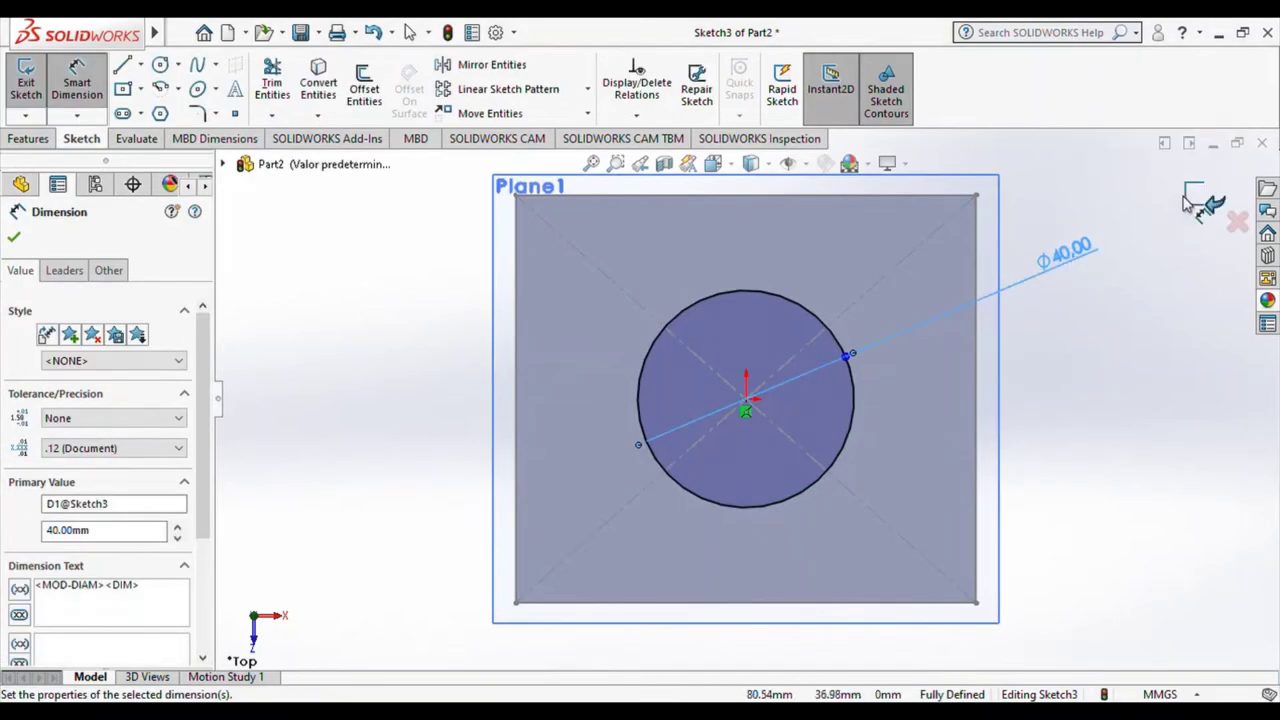
left_click(852, 466)
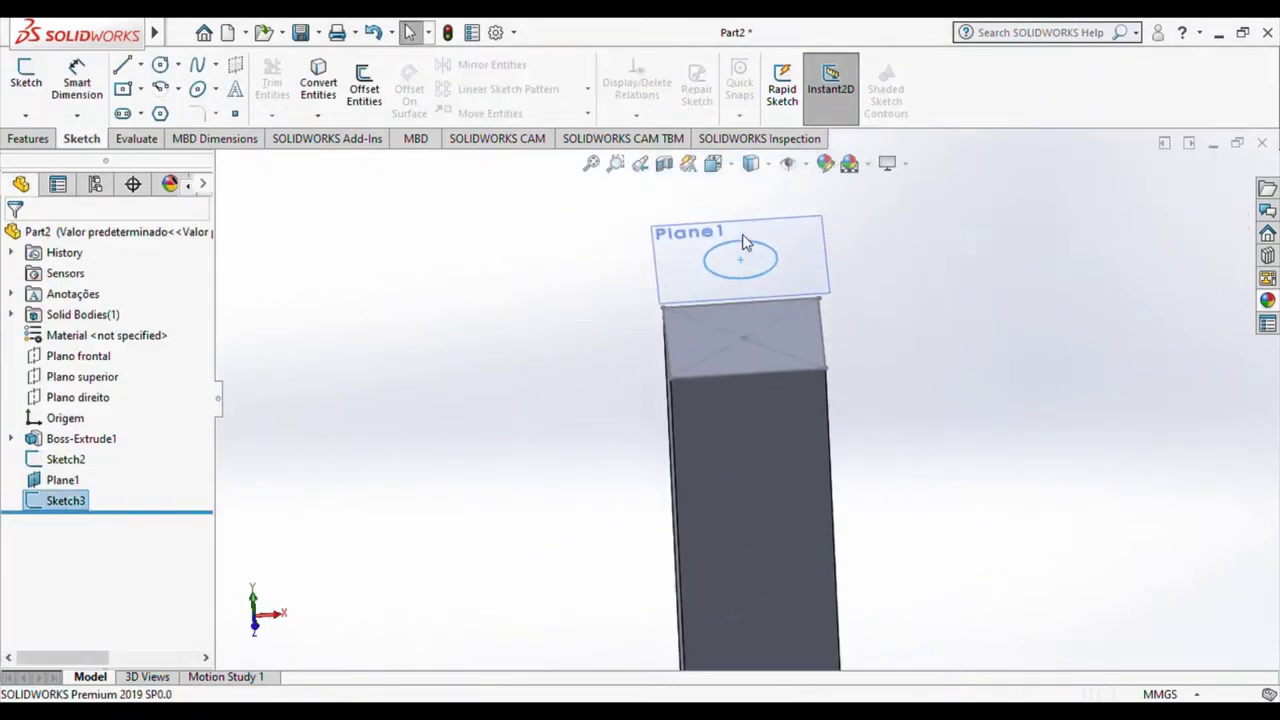
Loft Sketch2's rectangle into Sketch3's 40 mm circle to create Loft1
left_click(41, 142)
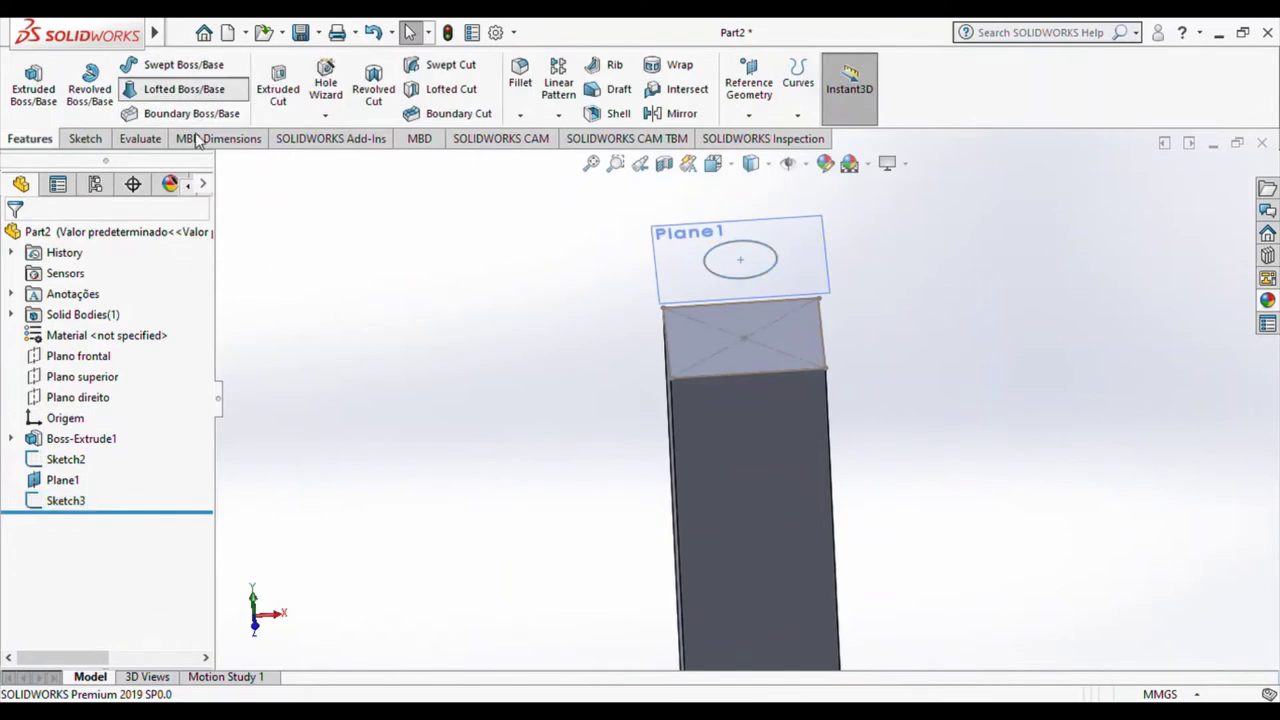
left_click(176, 89)
left_click(669, 364)
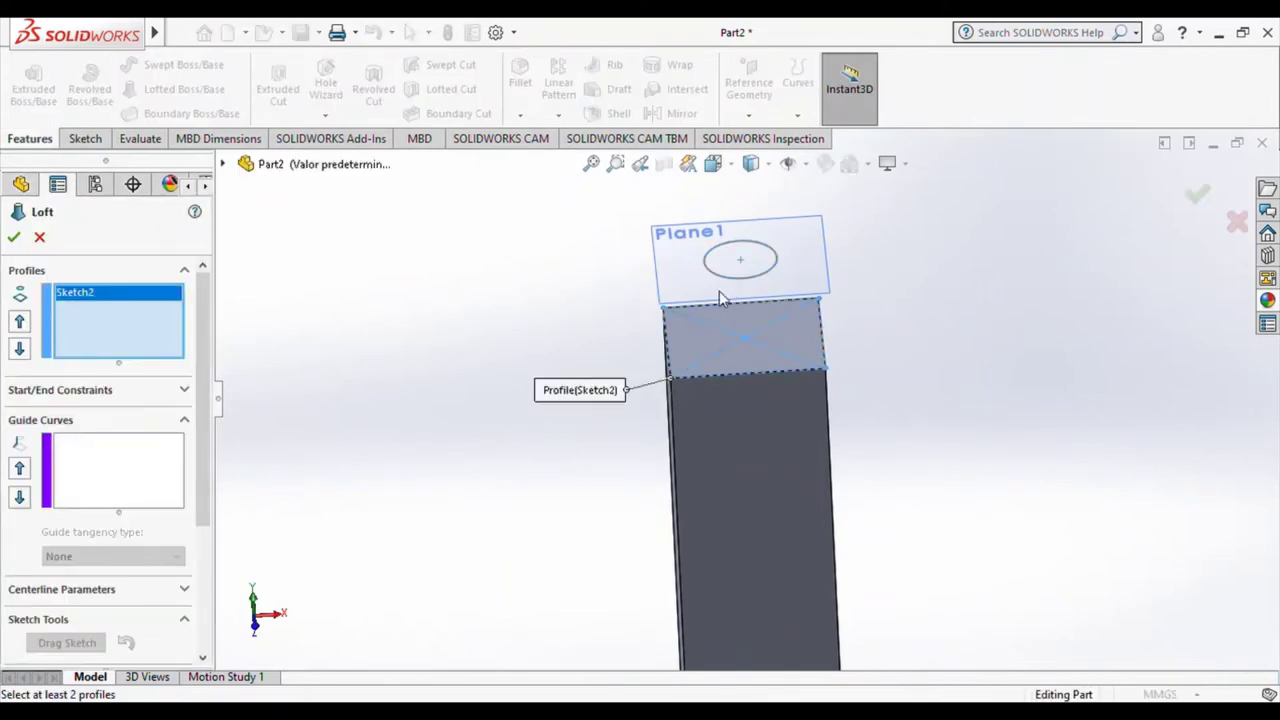
left_click(734, 277)
middle_click_drag(734, 277, 773, 293)
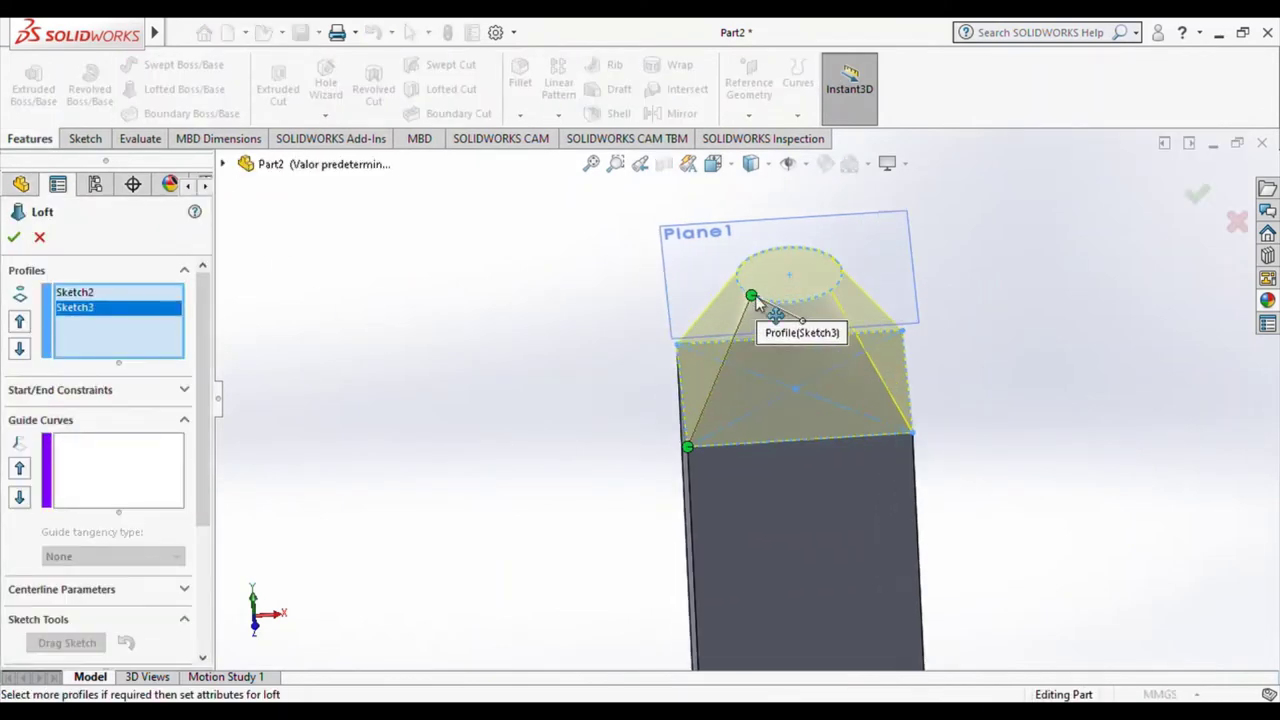
left_click_drag(765, 302, 759, 303)
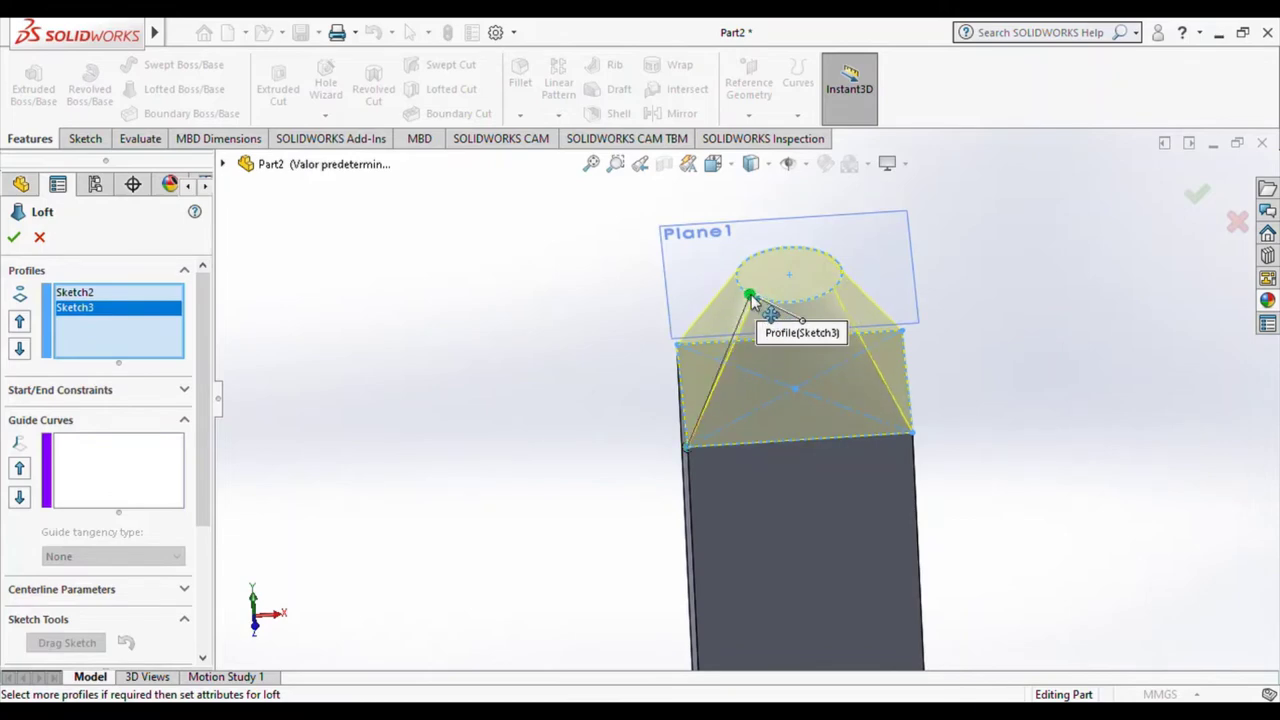
middle_click_drag(767, 308, 586, 403)
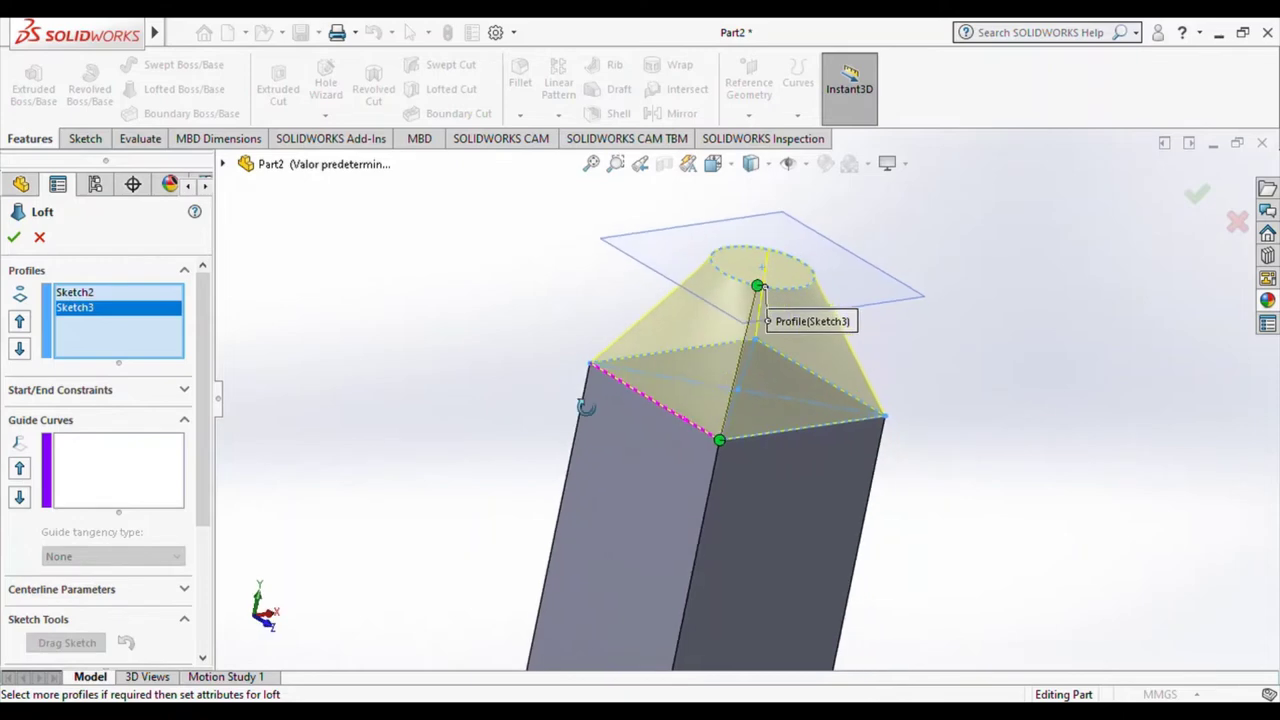
left_click(13, 237)
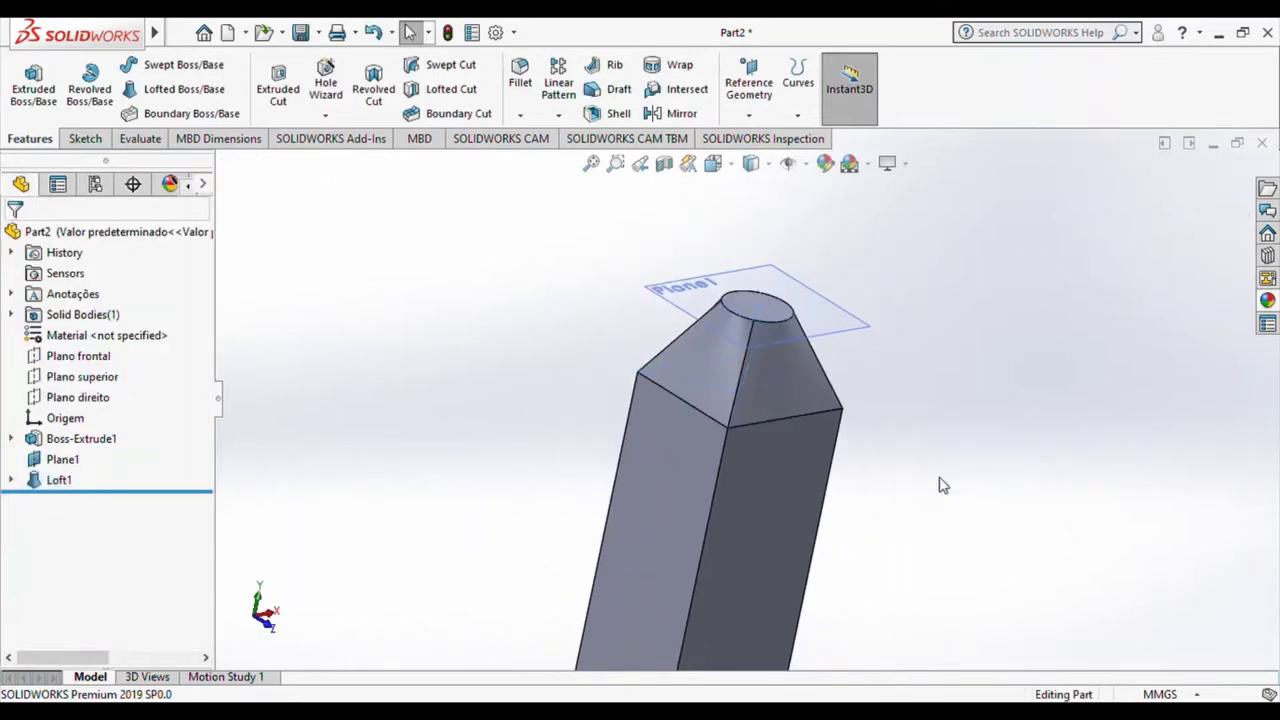
middle_click_drag(938, 480, 860, 308)
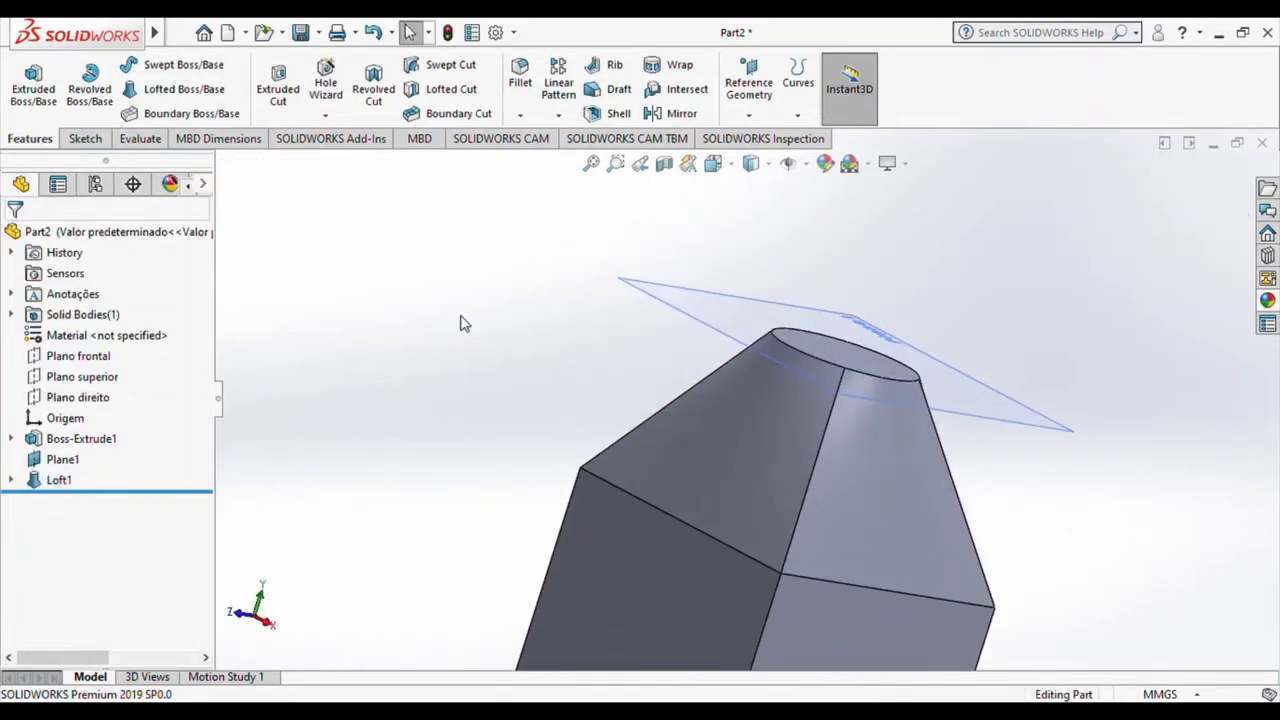
left_click(78, 397)
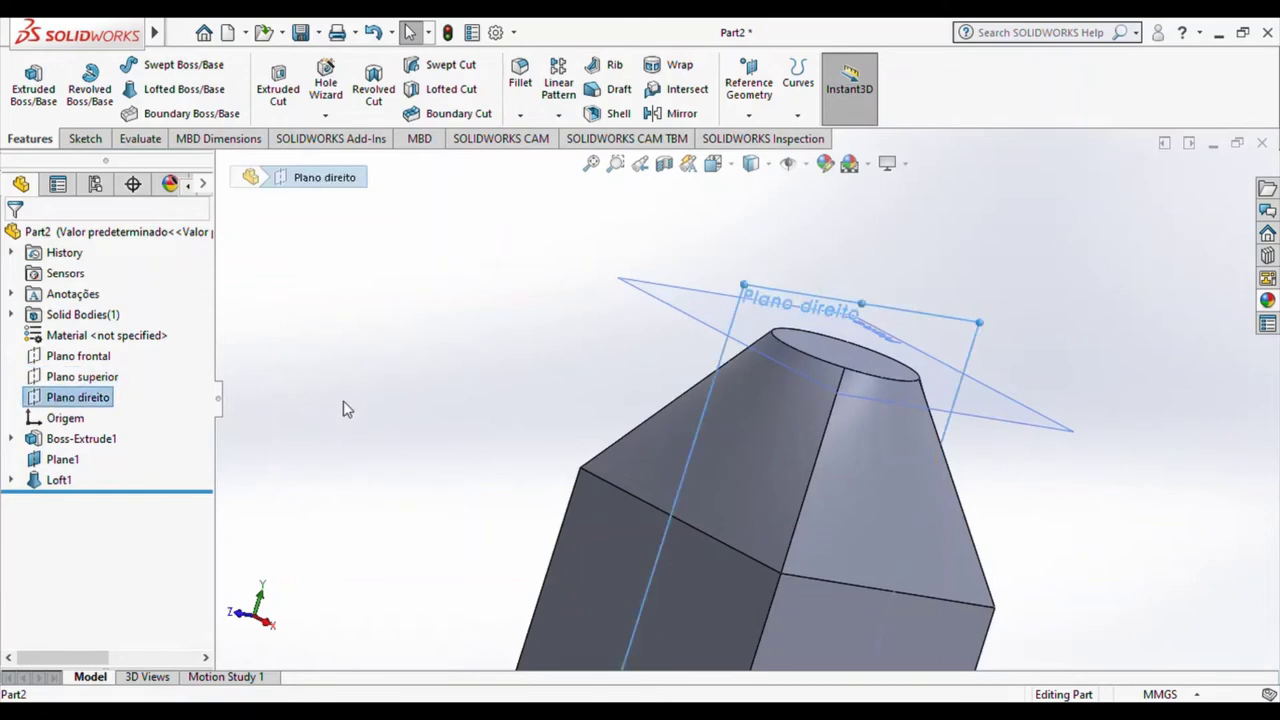
left_click(62, 459)
key("Escape")
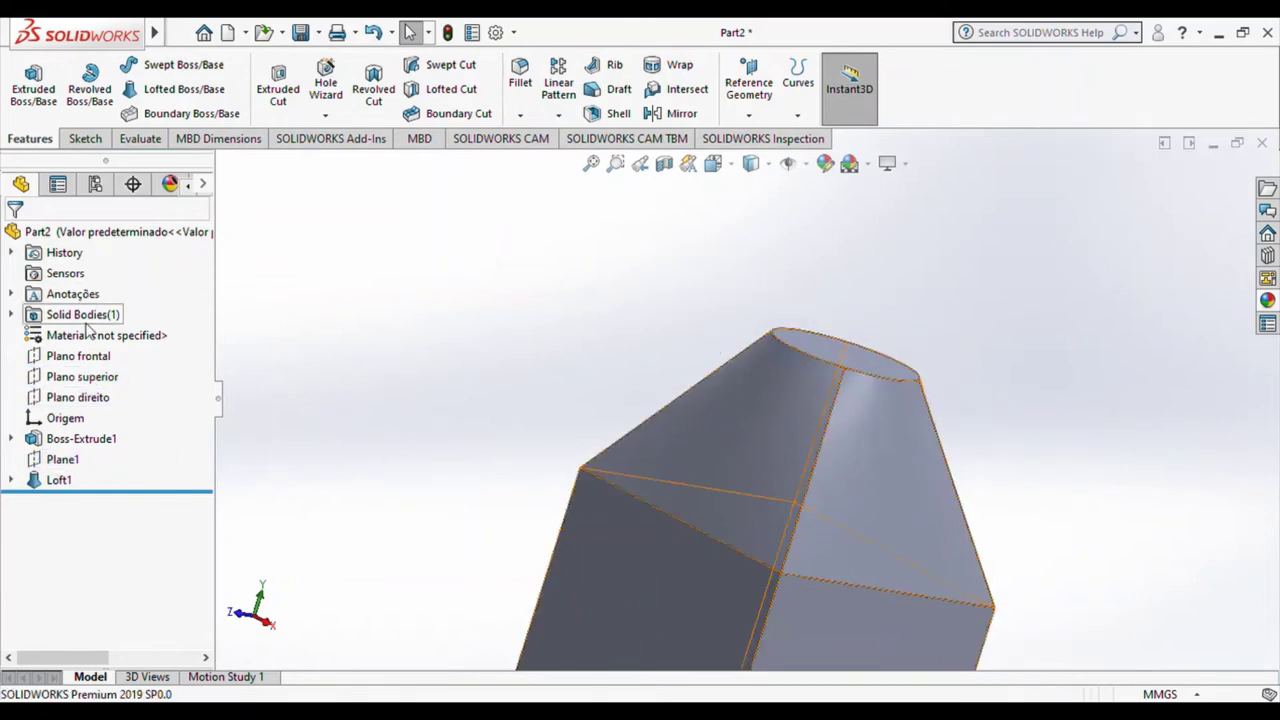
left_click(78, 397)
key("ctrl+8")
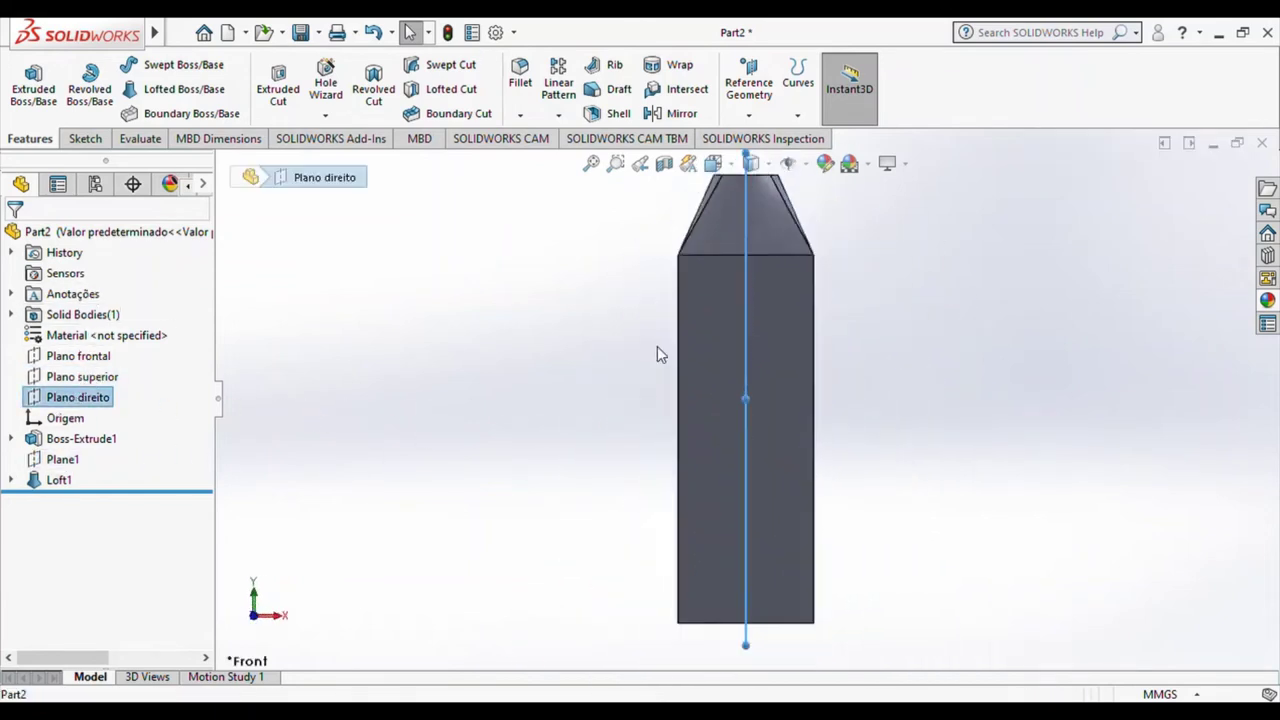
key("ctrl+8")
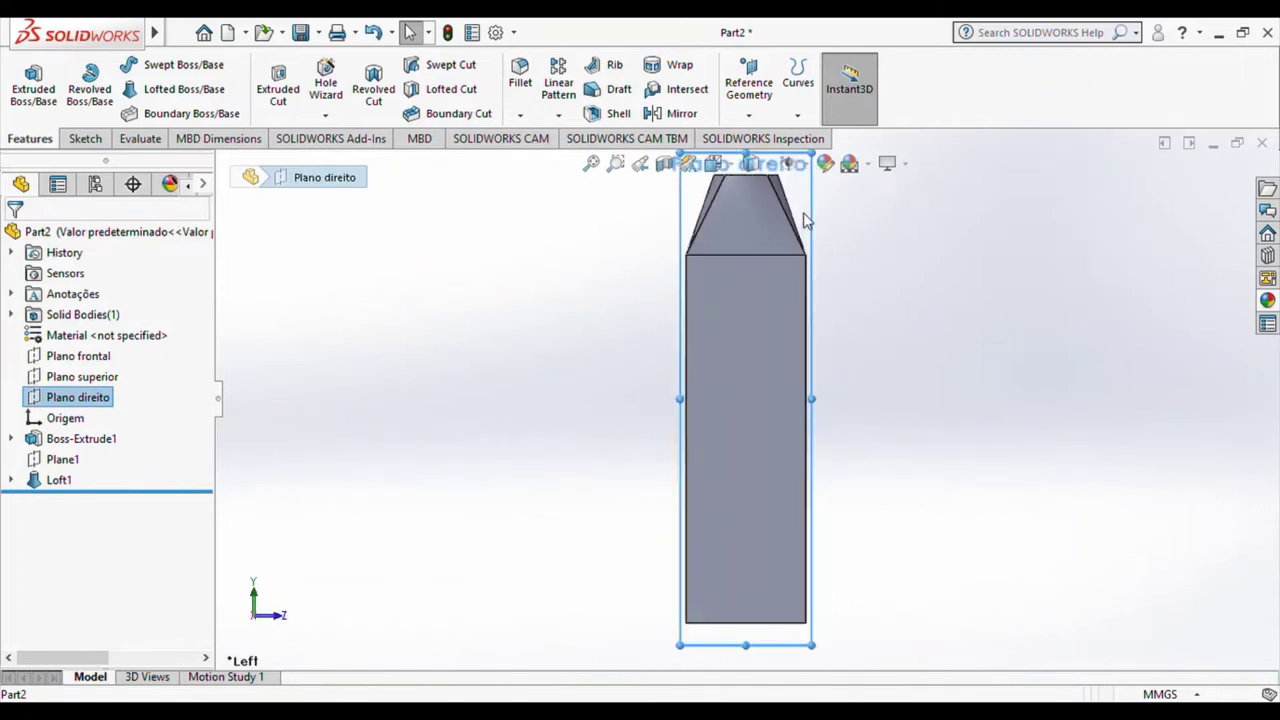
left_click(86, 139)
left_click(30, 90)
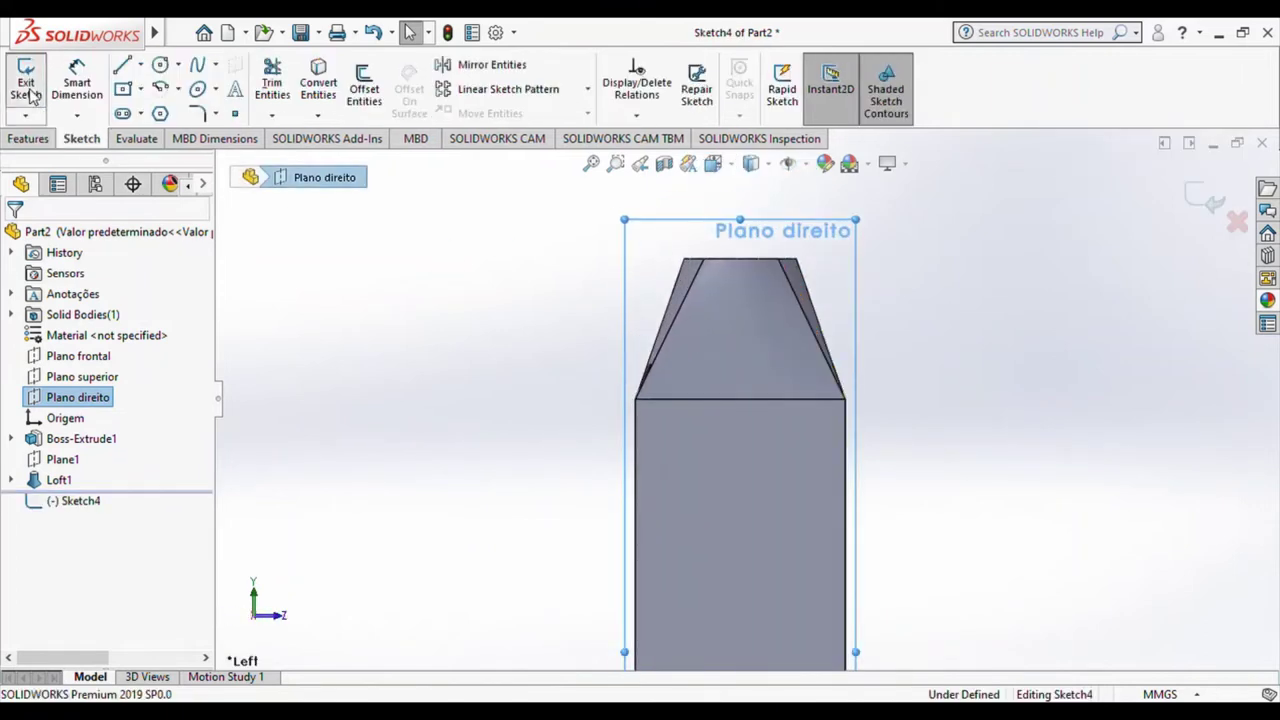
left_click(122, 65)
scroll(757, 275, "down", 3)
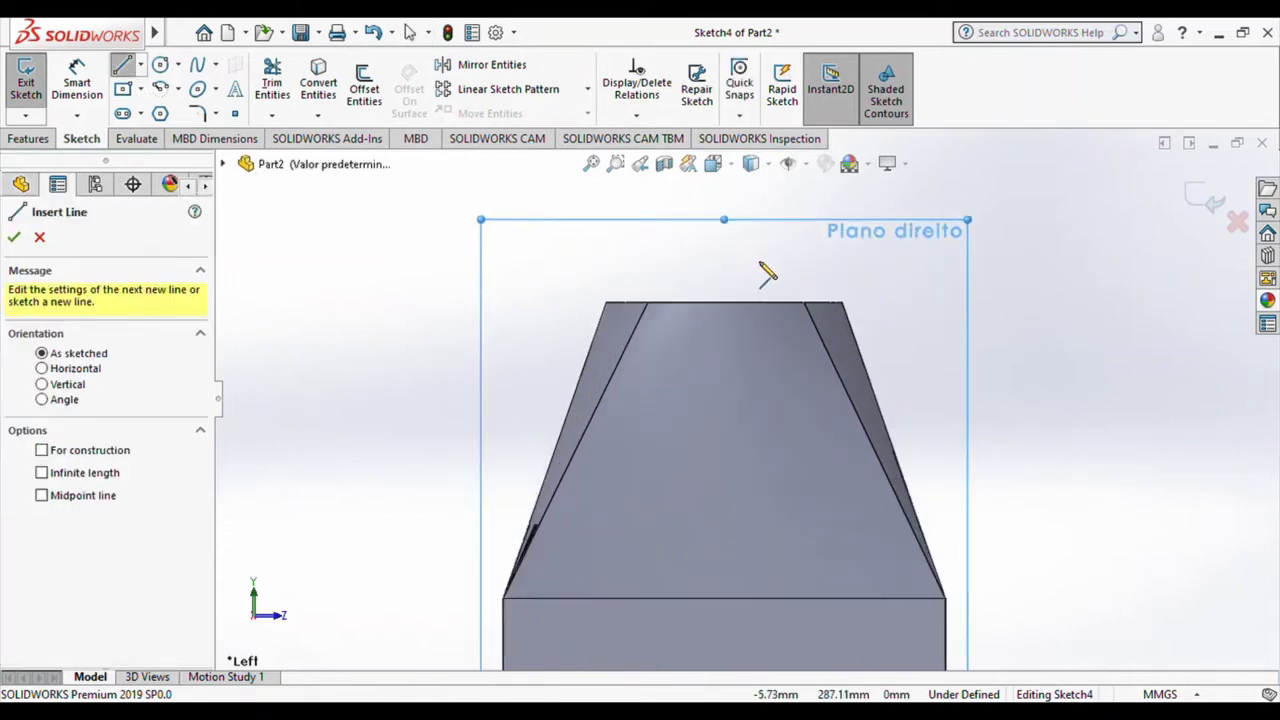
scroll(760, 266, "up", 5)
scroll(743, 325, "down", 3)
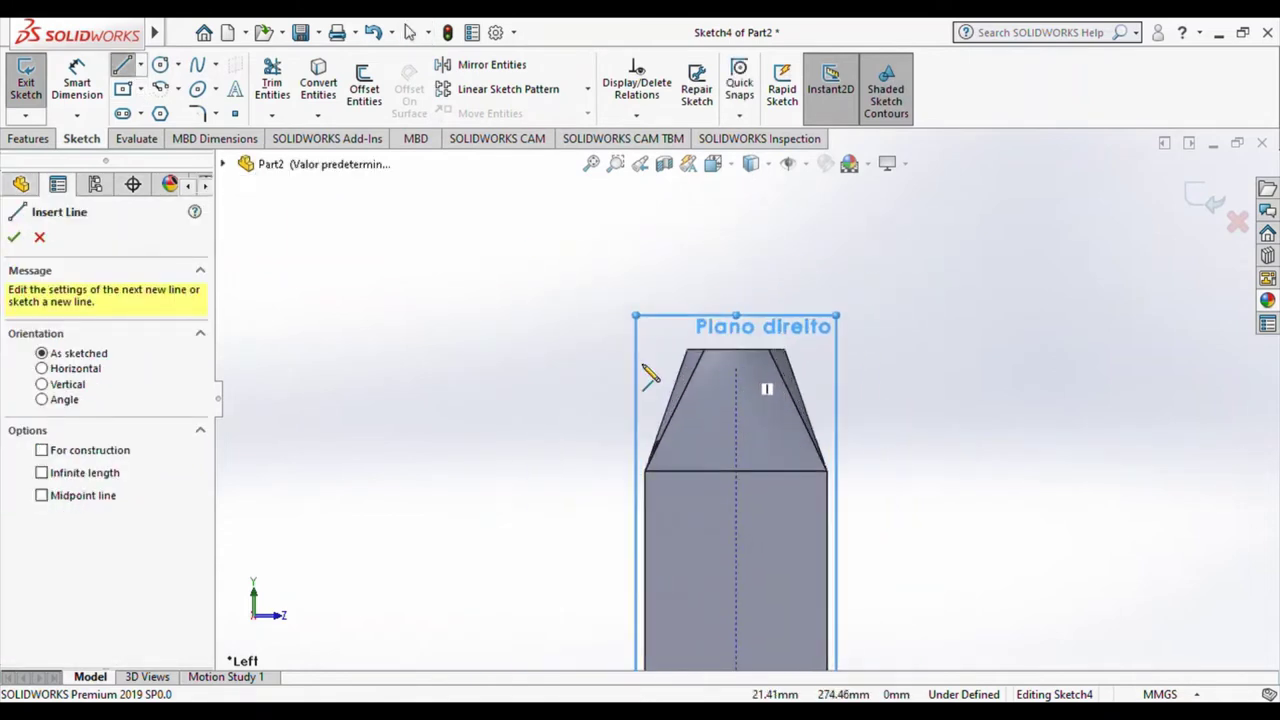
left_click(39, 237)
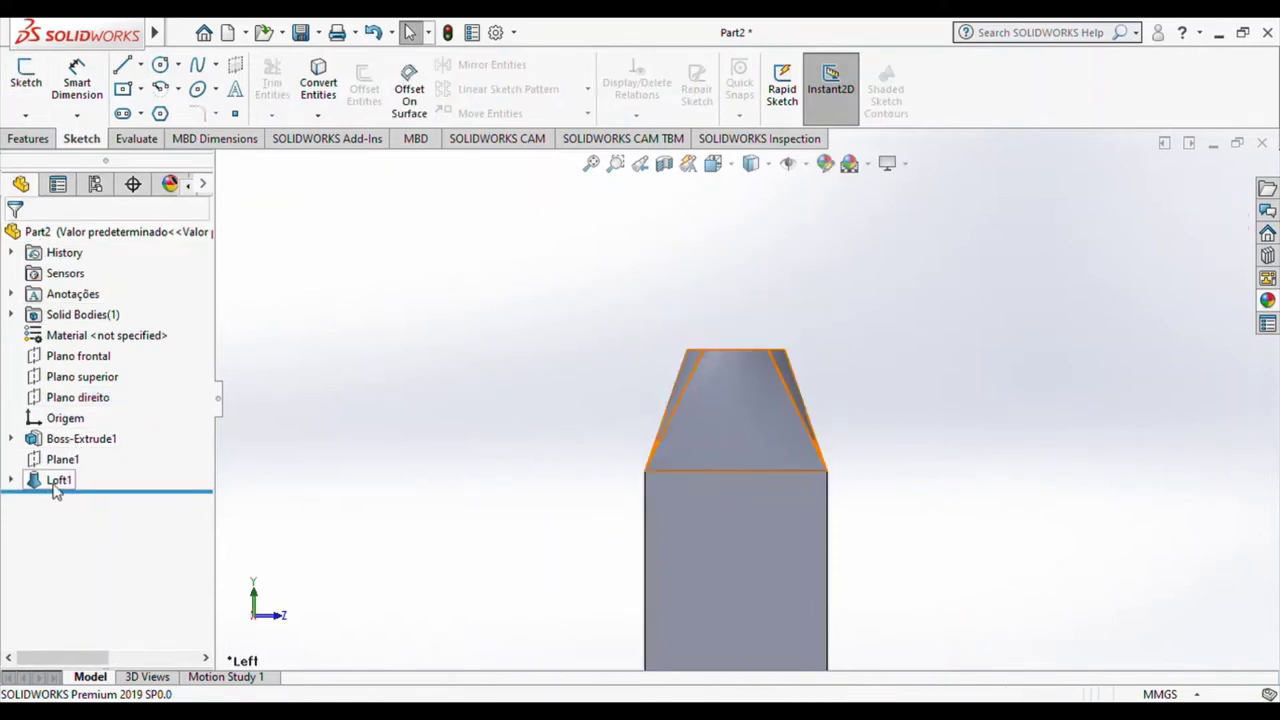
Change the loft's Sketch3 circle from 40 mm to 30 mm diameter and rebuild
left_click(10, 480)
left_click(87, 521)
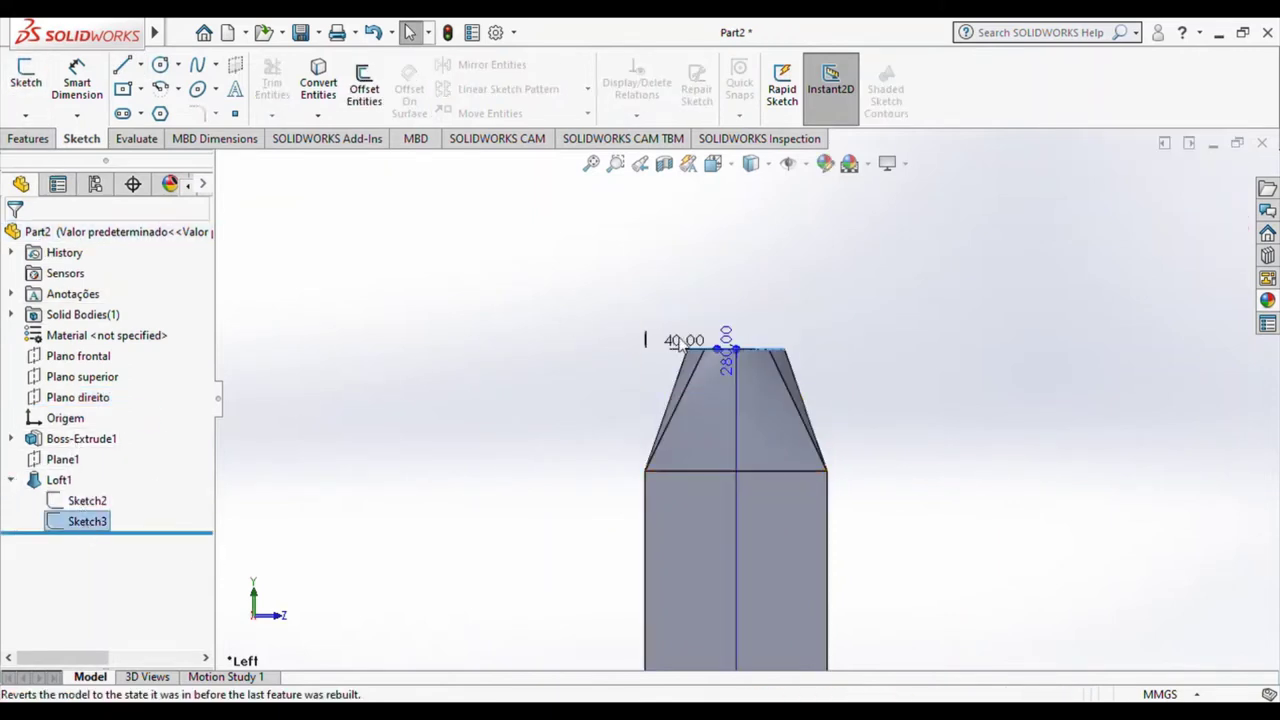
left_click(497, 272)
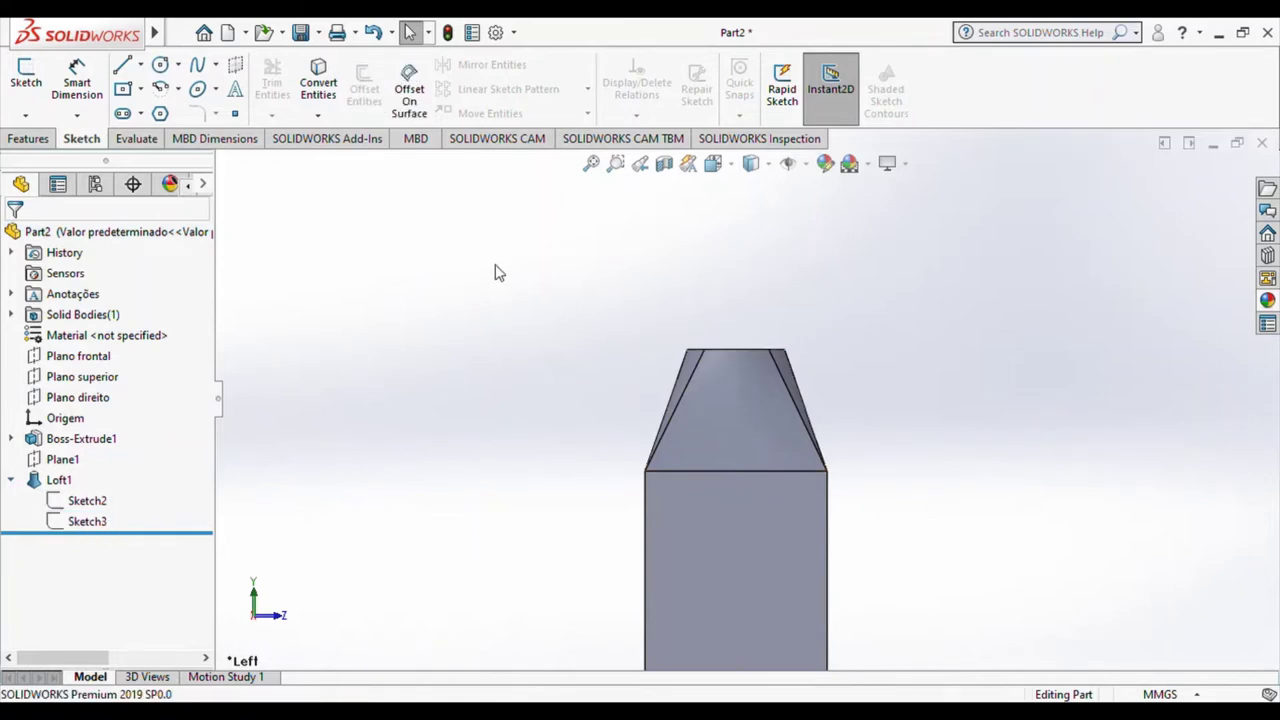
middle_click_drag(498, 272, 220, 508)
left_click(87, 521)
left_click(652, 252)
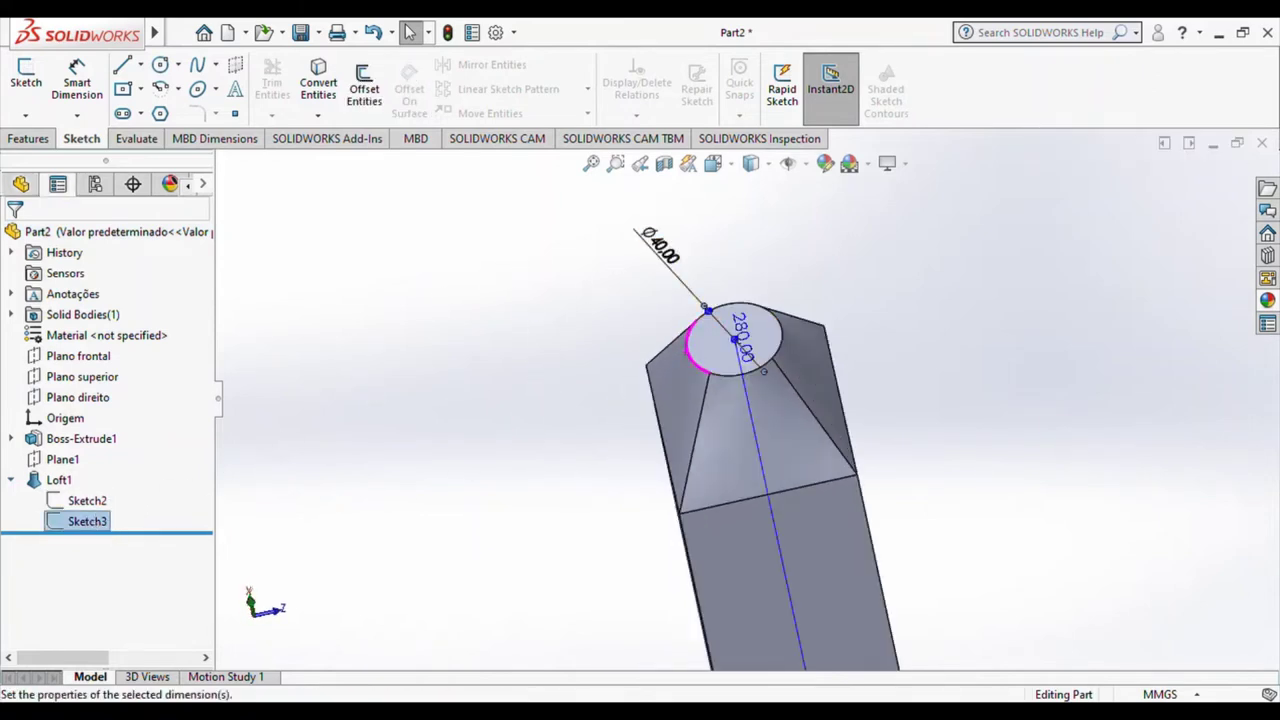
double_click(671, 260)
type("30")
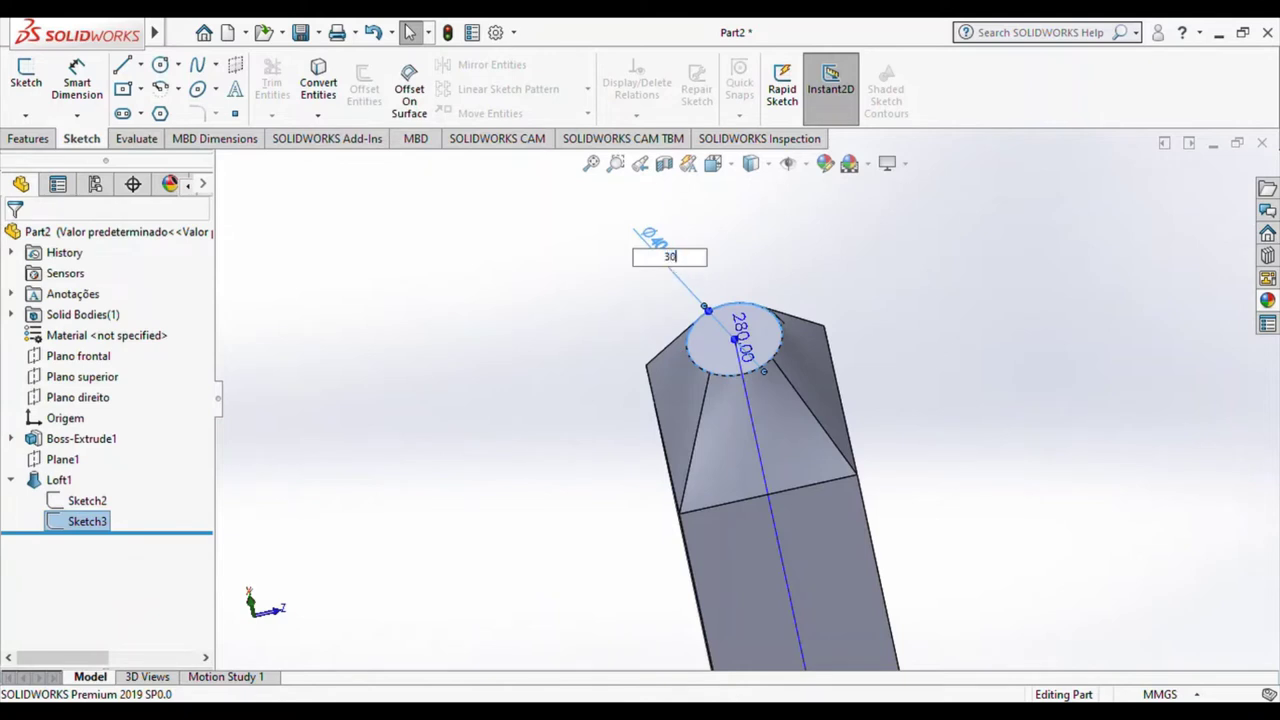
key("Return")
left_click(600, 346)
mouse_move(466, 457)
middle_mouse_down()
mouse_move(451, 294)
mouse_move(459, 331)
middle_mouse_up()
Start a sketch on Plano direito and reorient the view to look from the top
key("ctrl+4")
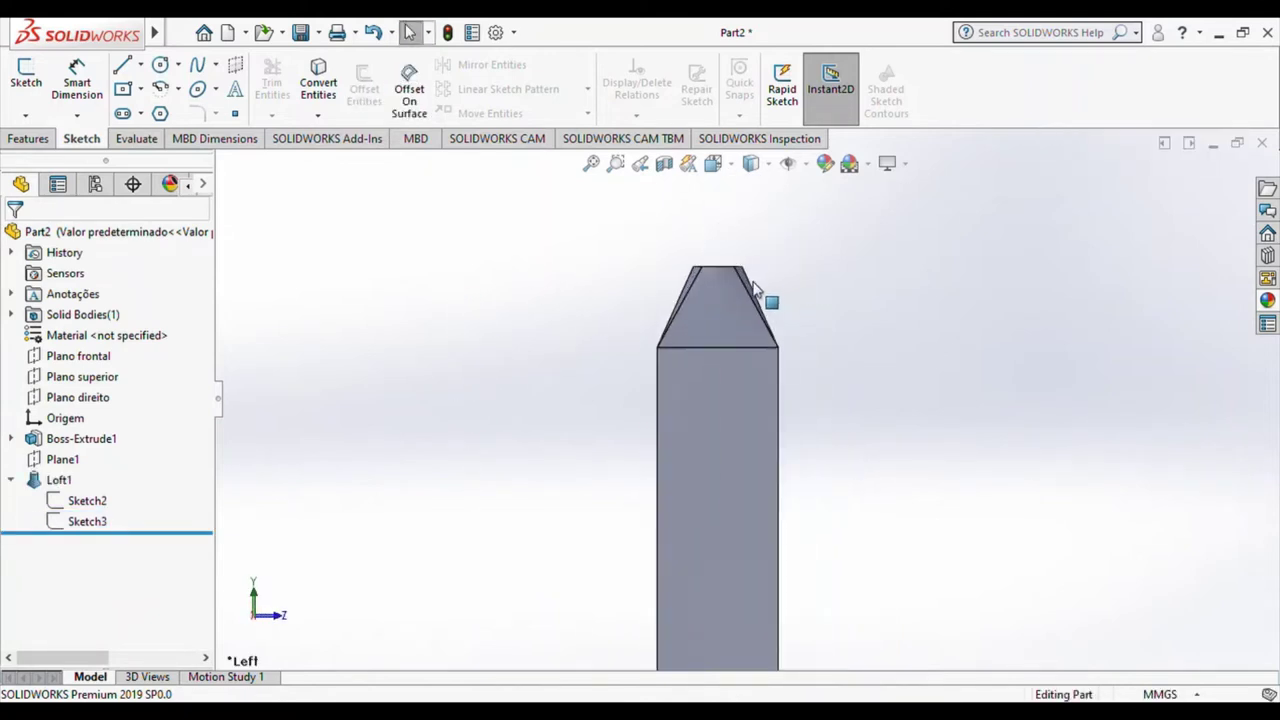
left_click(100, 401)
left_click(26, 75)
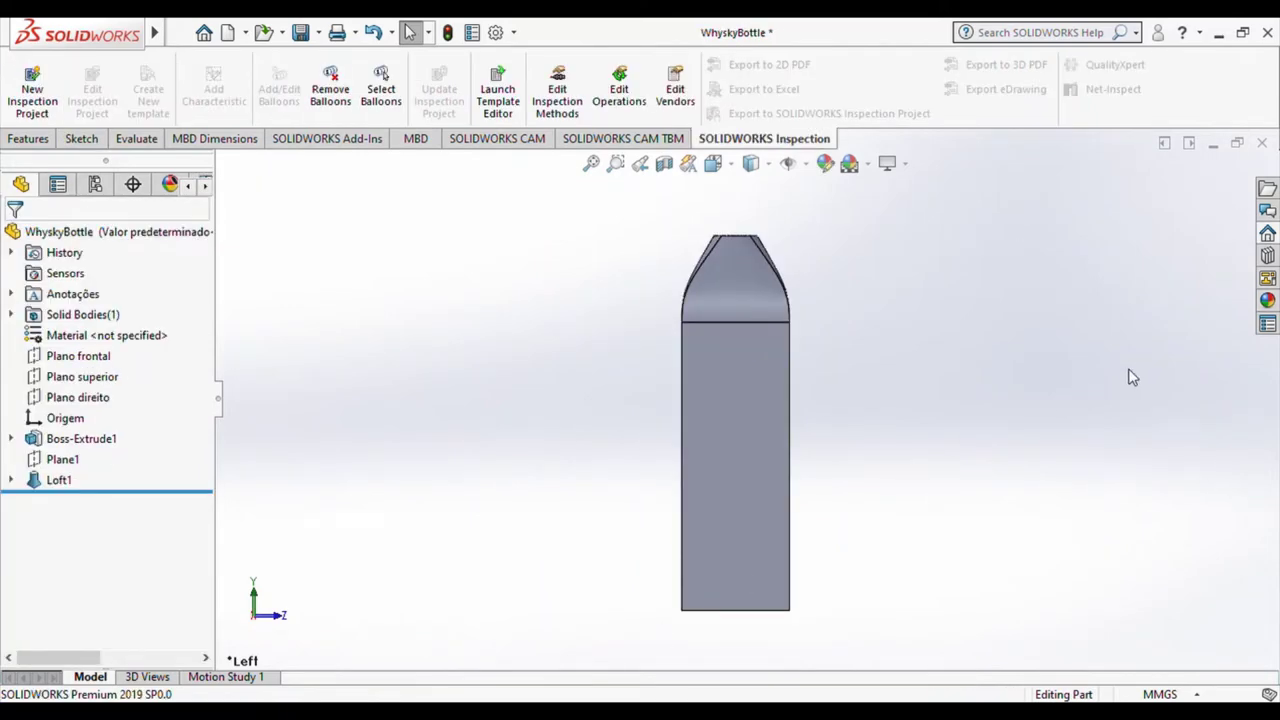
key("z")
key("ctrl+4")
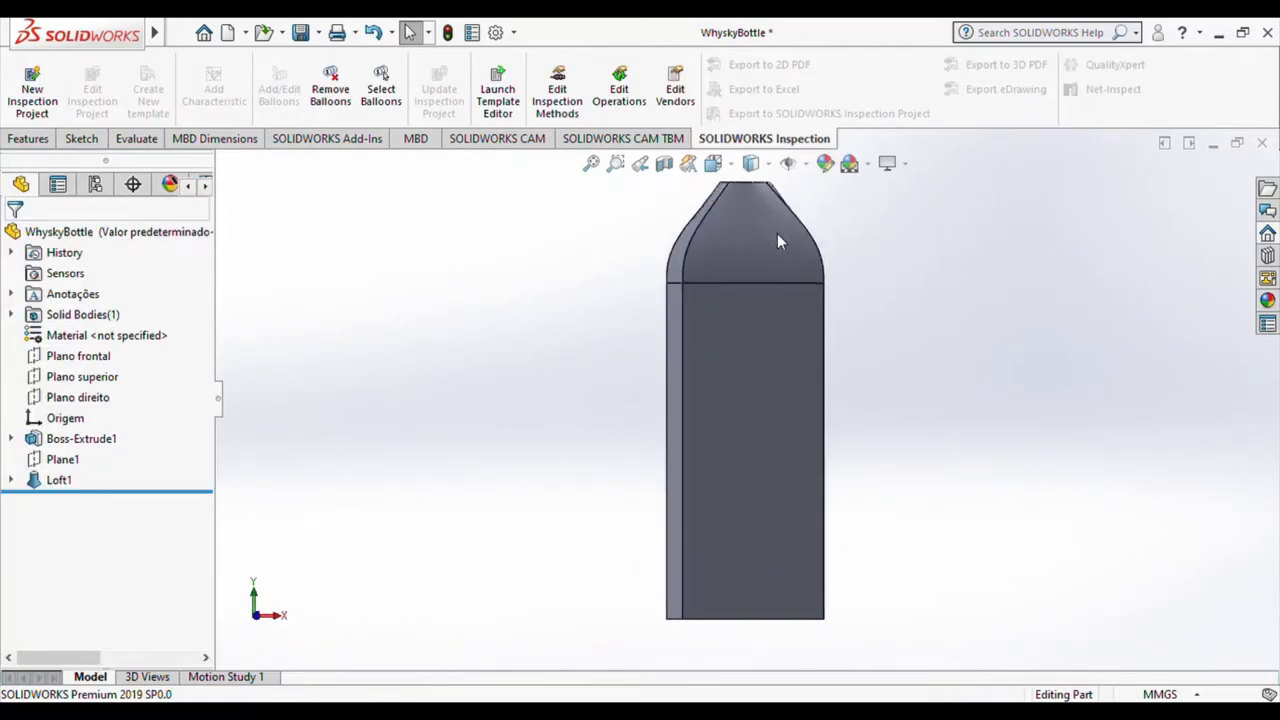
key("ctrl+7")
key("ctrl+5")
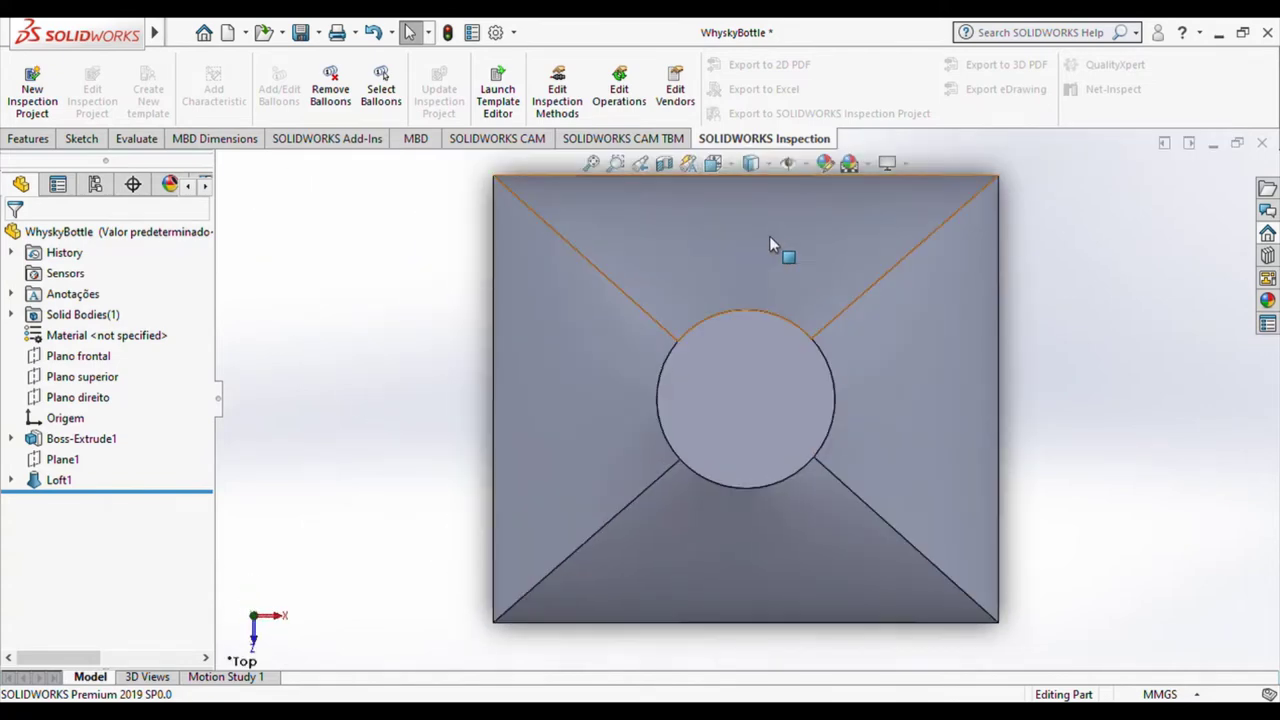
left_click(82, 138)
Sketch a 30 mm diameter circle centred on the neck's top face and close the sketch
left_click(810, 383)
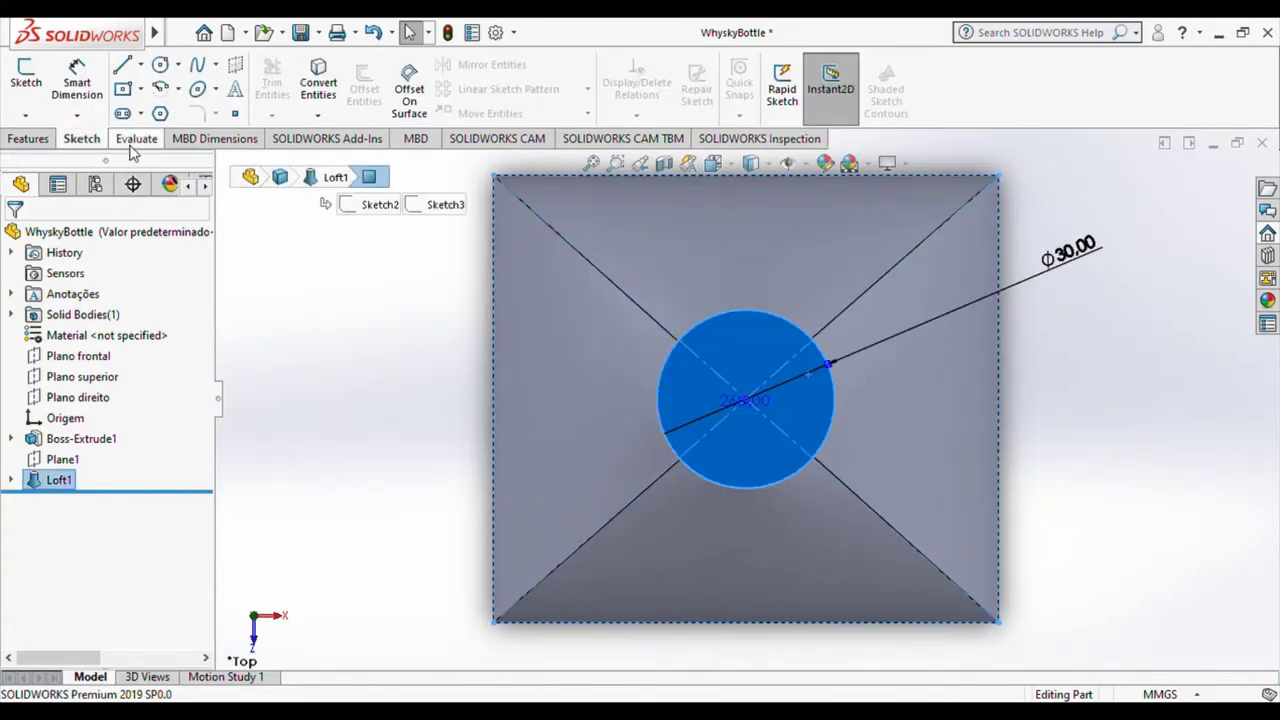
left_click(26, 75)
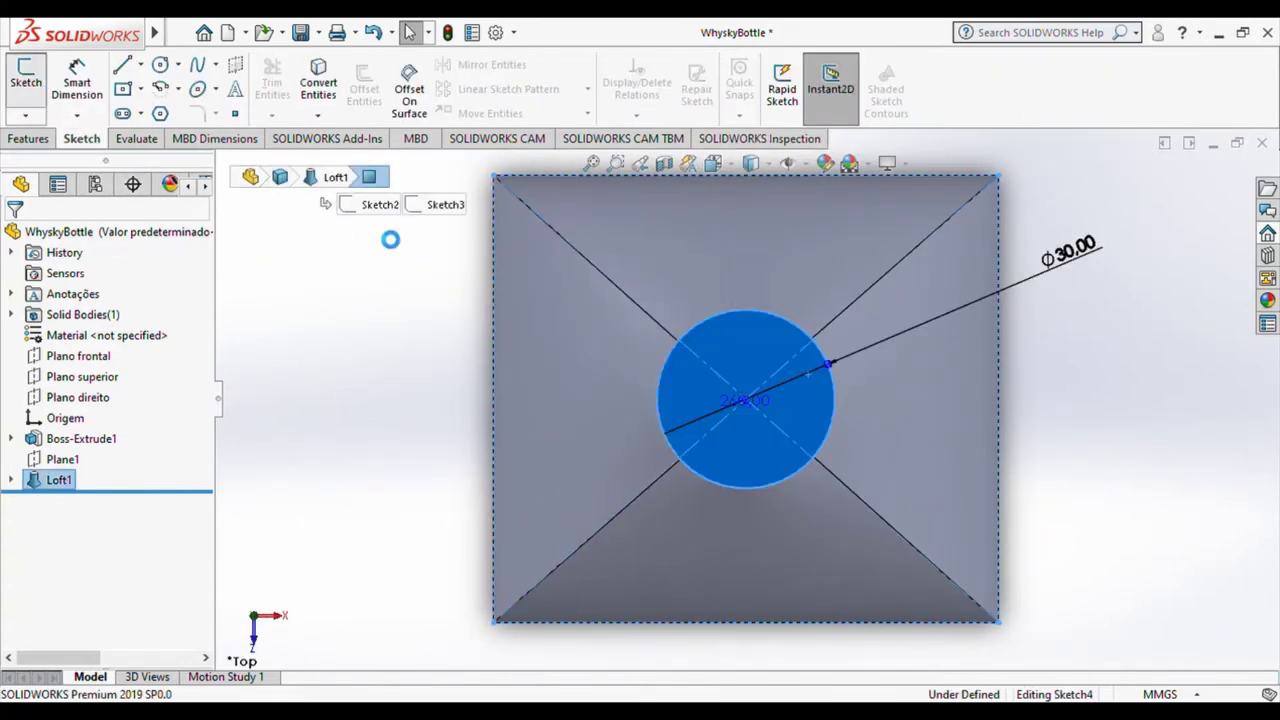
left_click(160, 66)
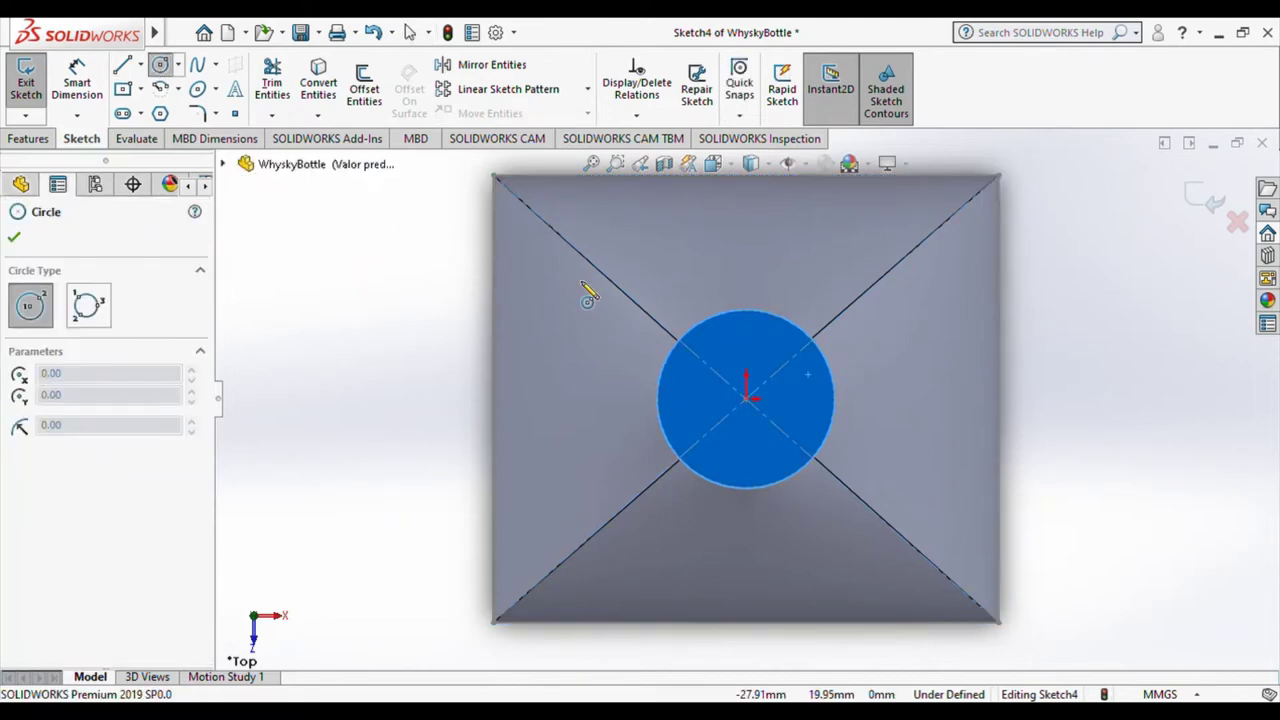
left_click(746, 399)
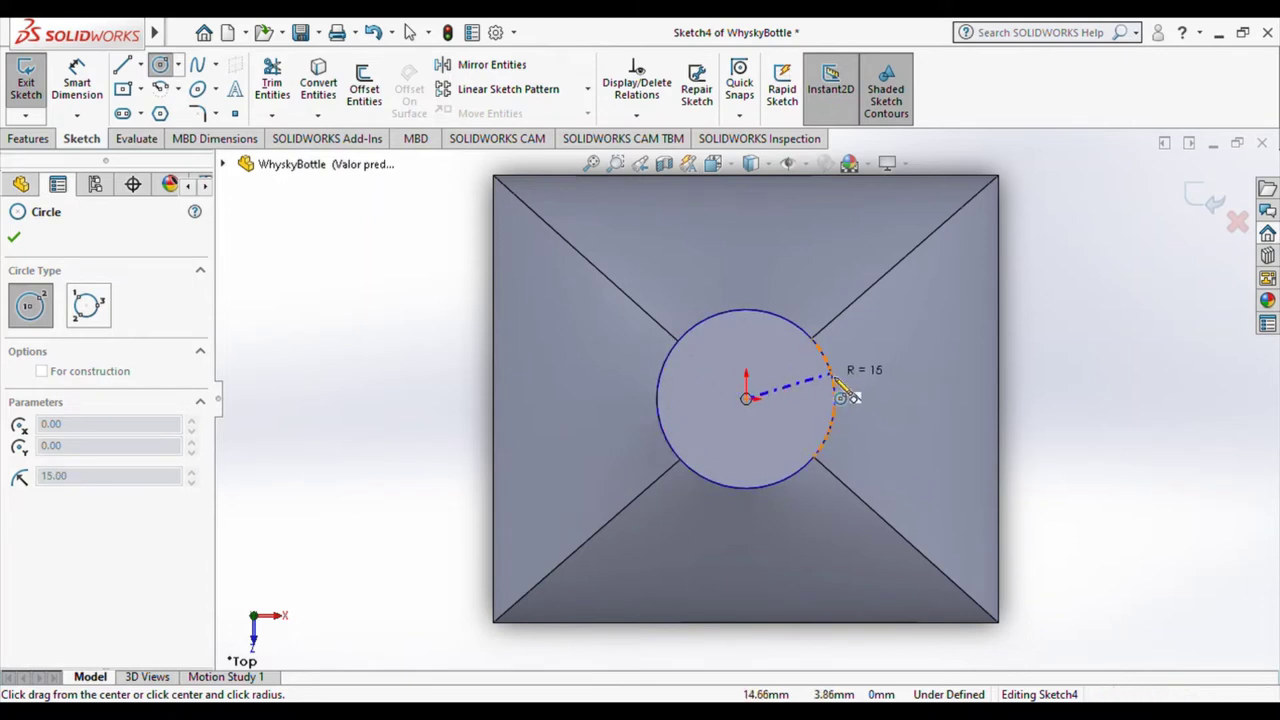
left_click(774, 484)
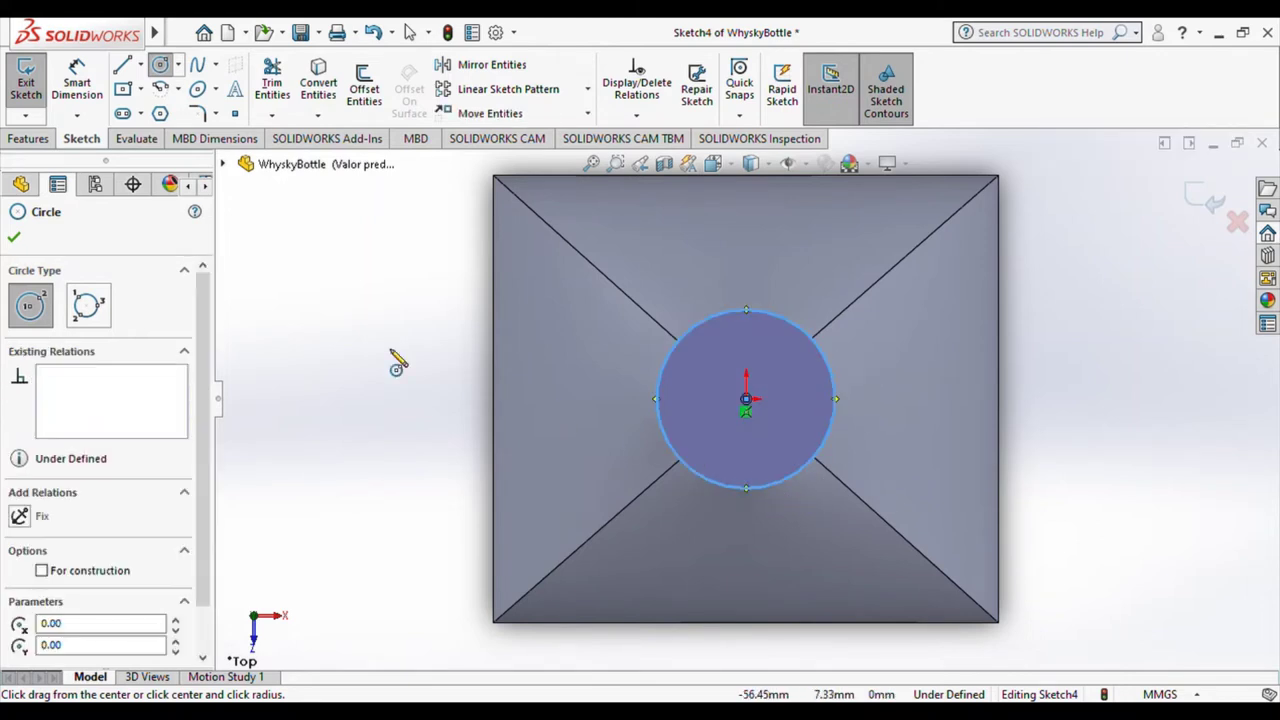
key("Escape")
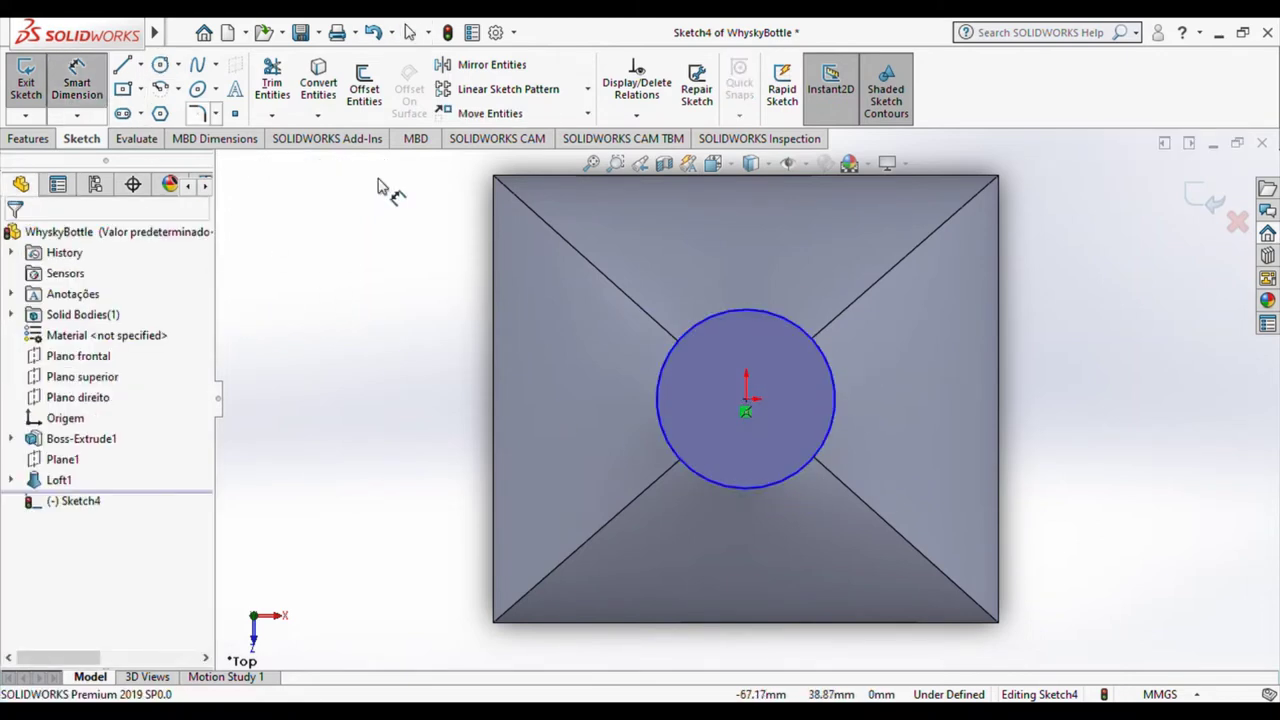
left_click(835, 385)
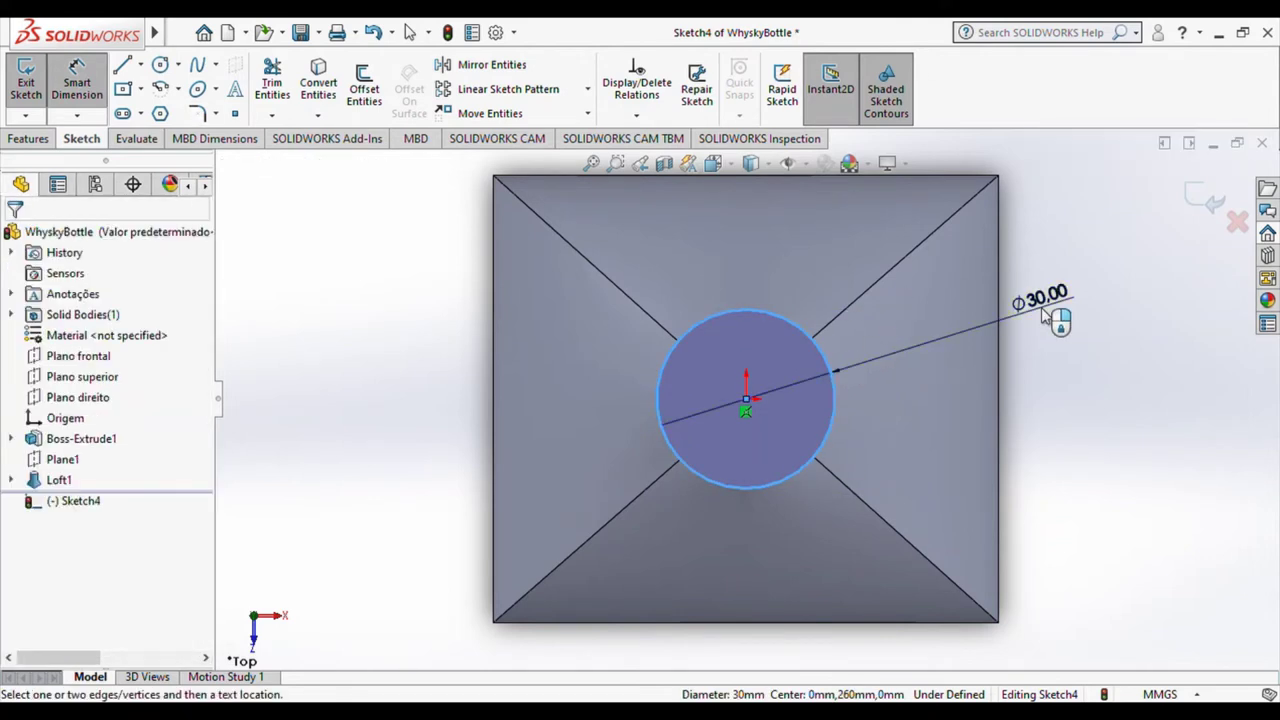
left_click(1041, 307)
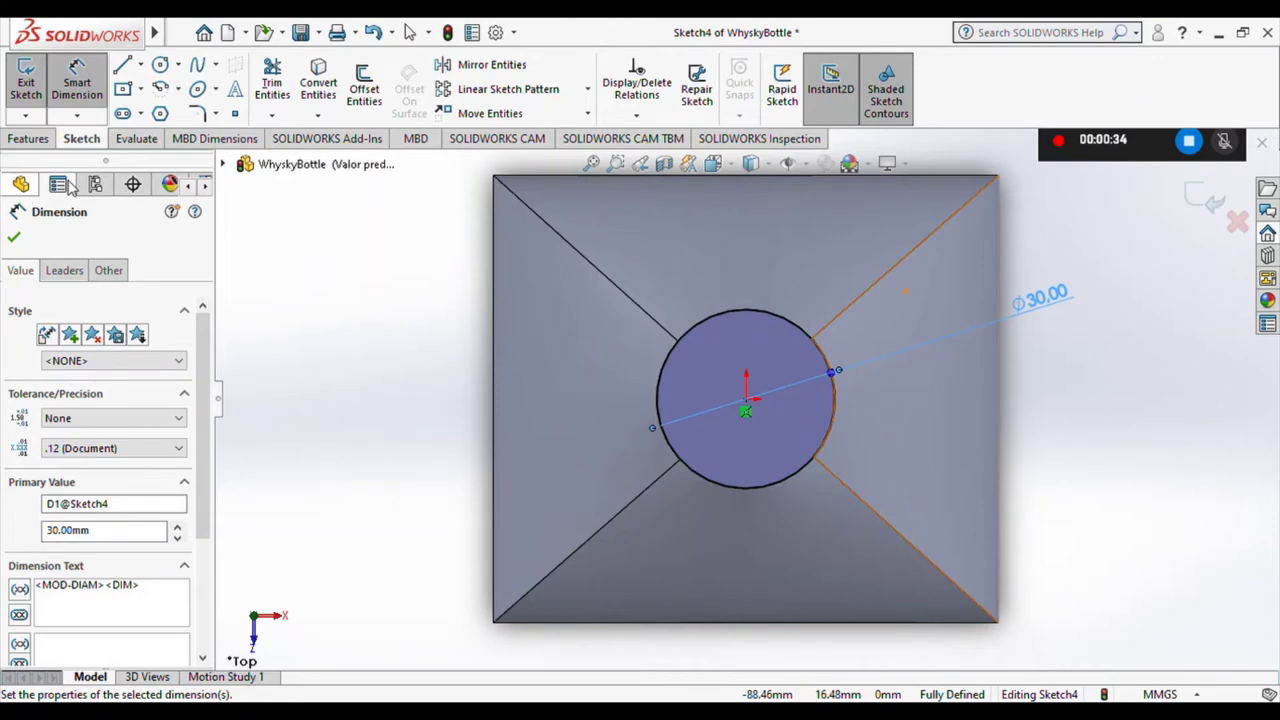
left_click(26, 80)
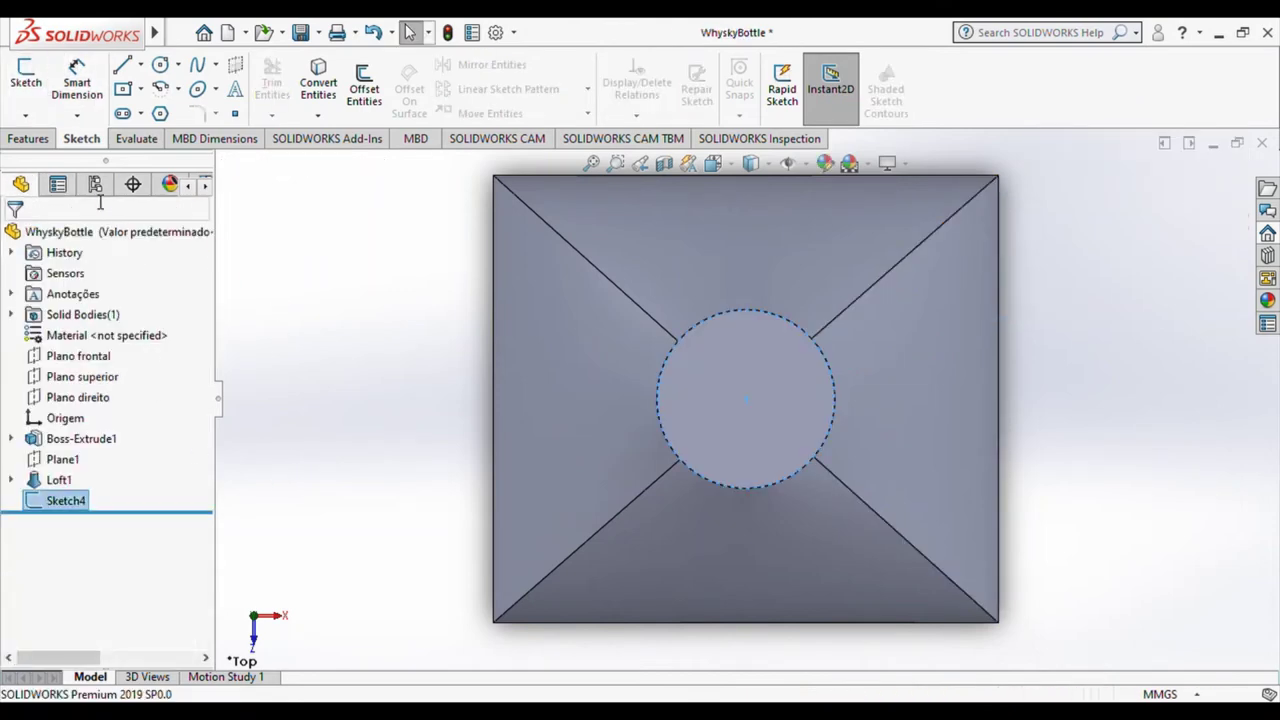
left_click(28, 138)
Extrude the 30 mm circle 20 mm upward as Boss-Extrude2
left_click(33, 86)
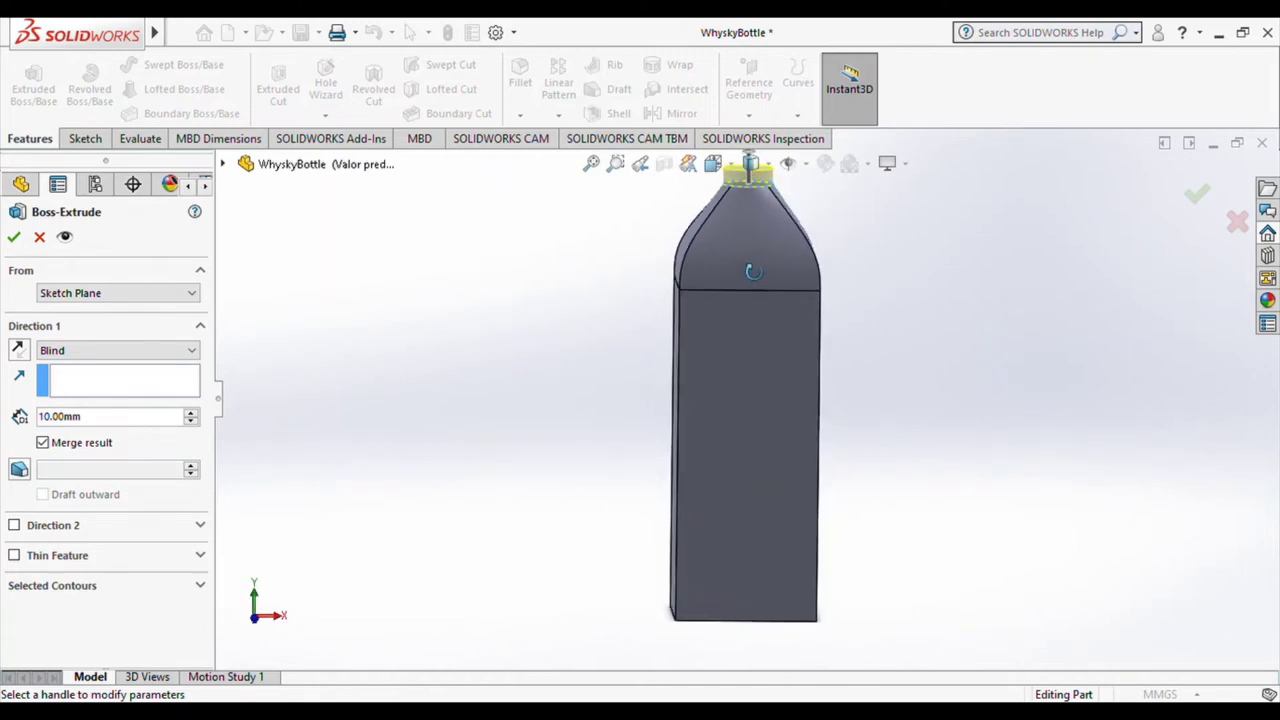
scroll(741, 305, "down", 1)
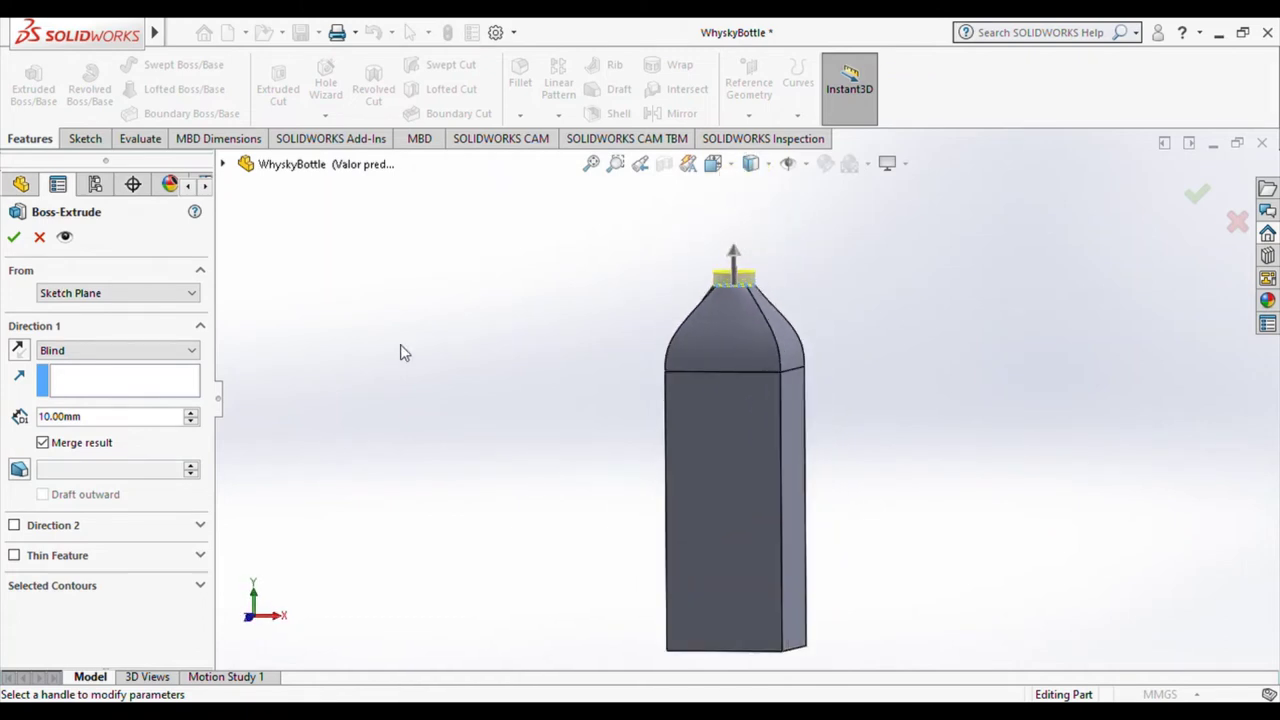
left_click(99, 420)
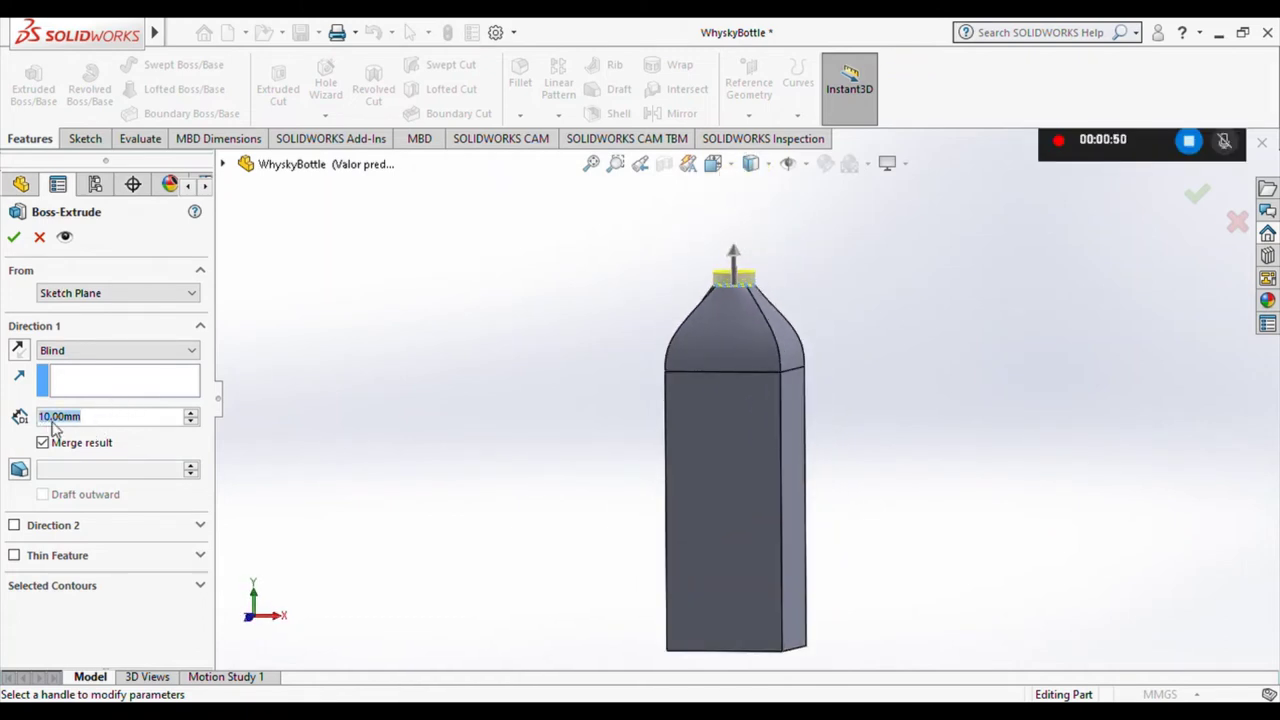
type("20")
key("Return")
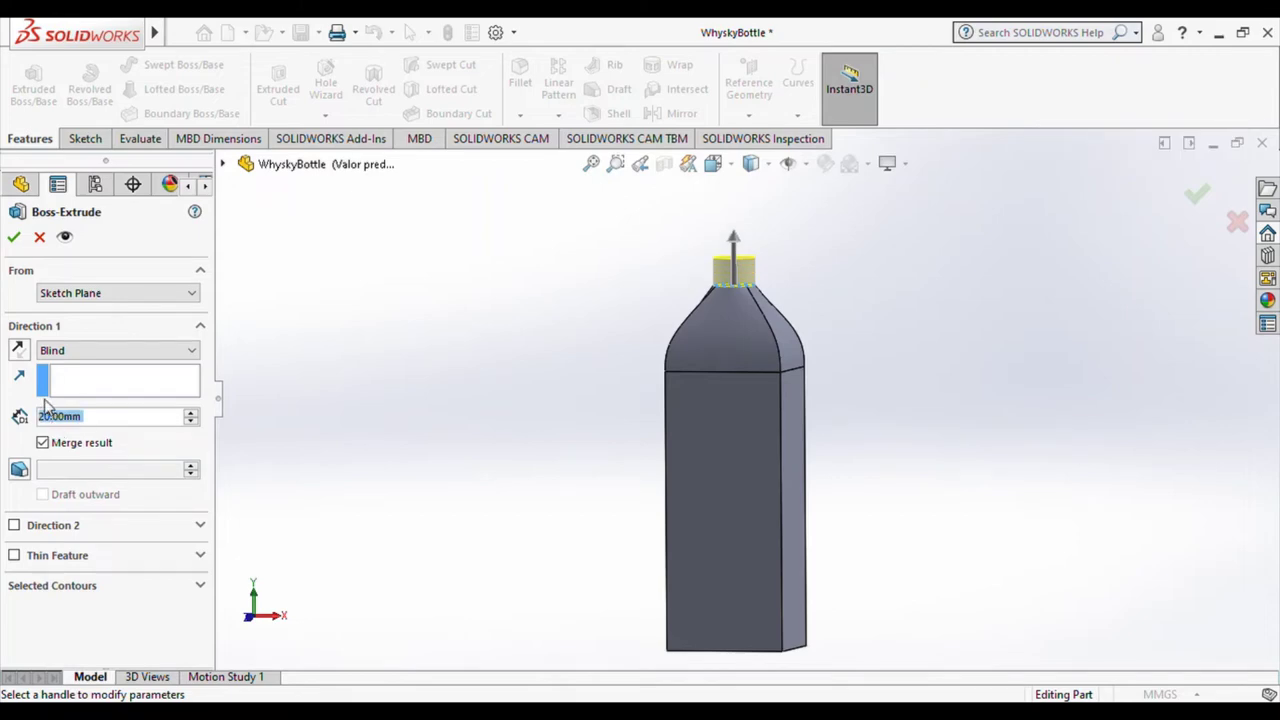
left_click(12, 237)
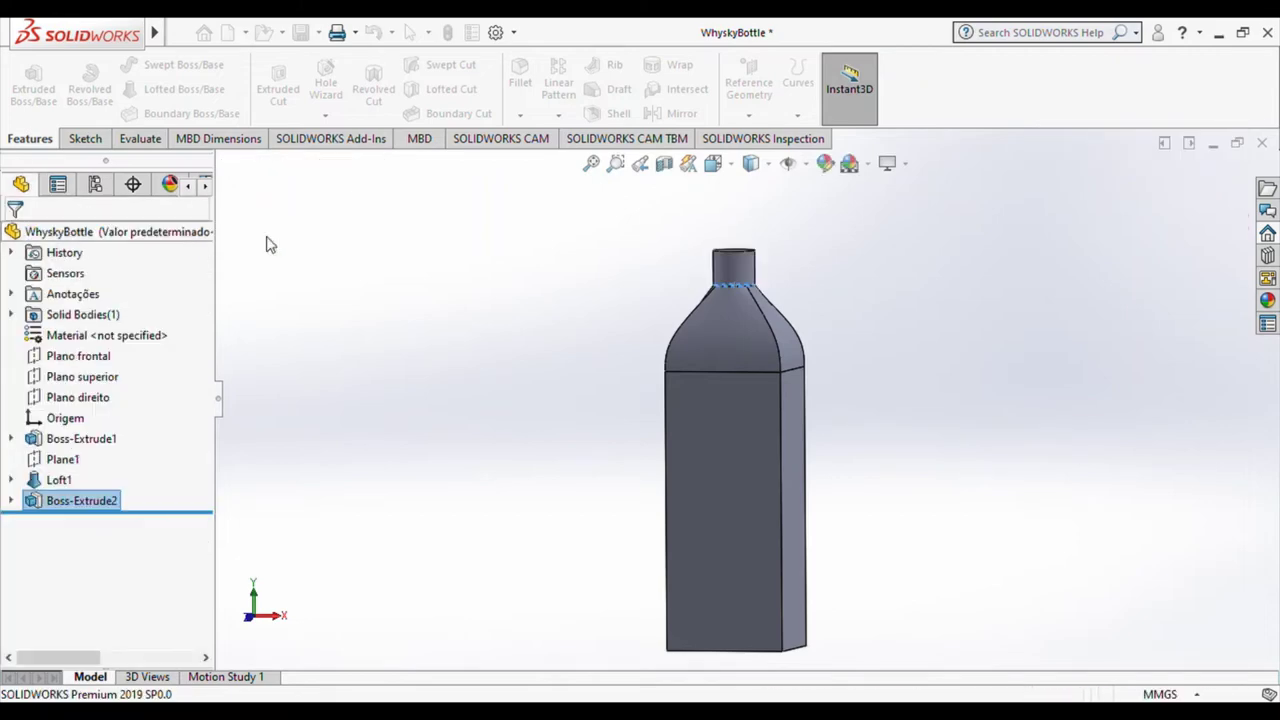
scroll(748, 266, "up", 2)
scroll(760, 415, "up", 1)
scroll(760, 415, "down", 2)
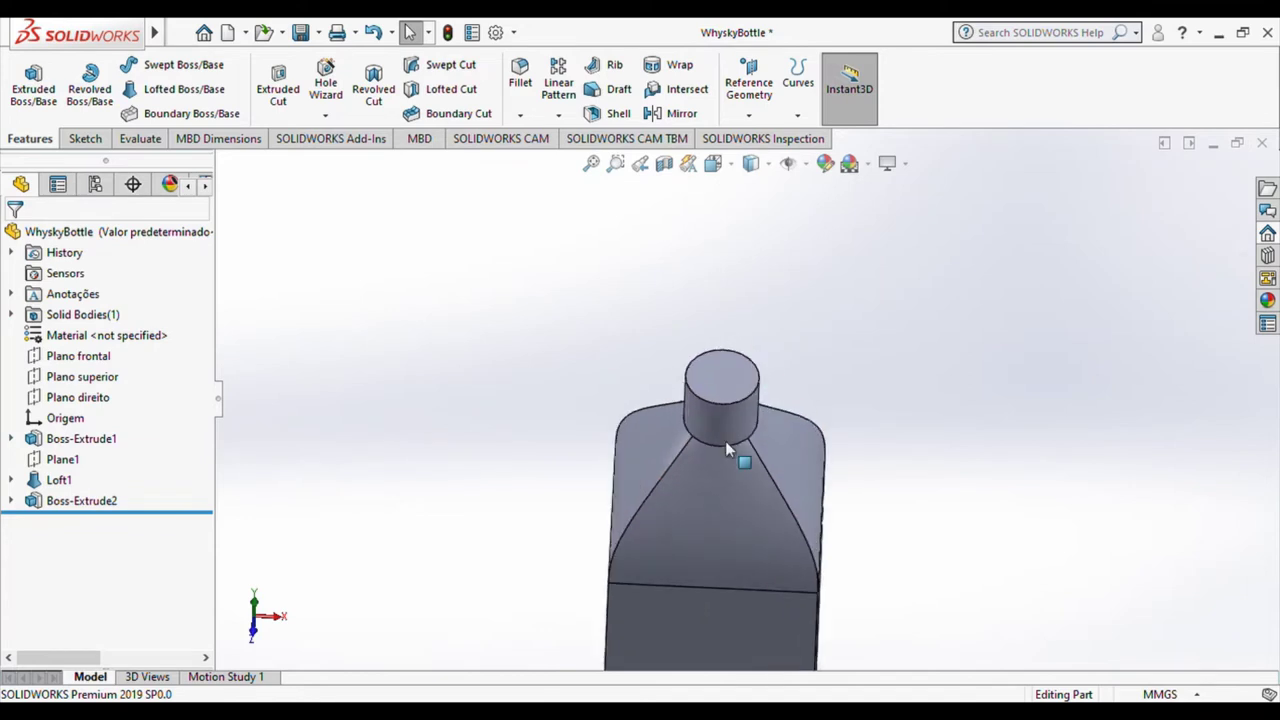
scroll(725, 441, "down", 2)
middle_click_drag(718, 435, 515, 380)
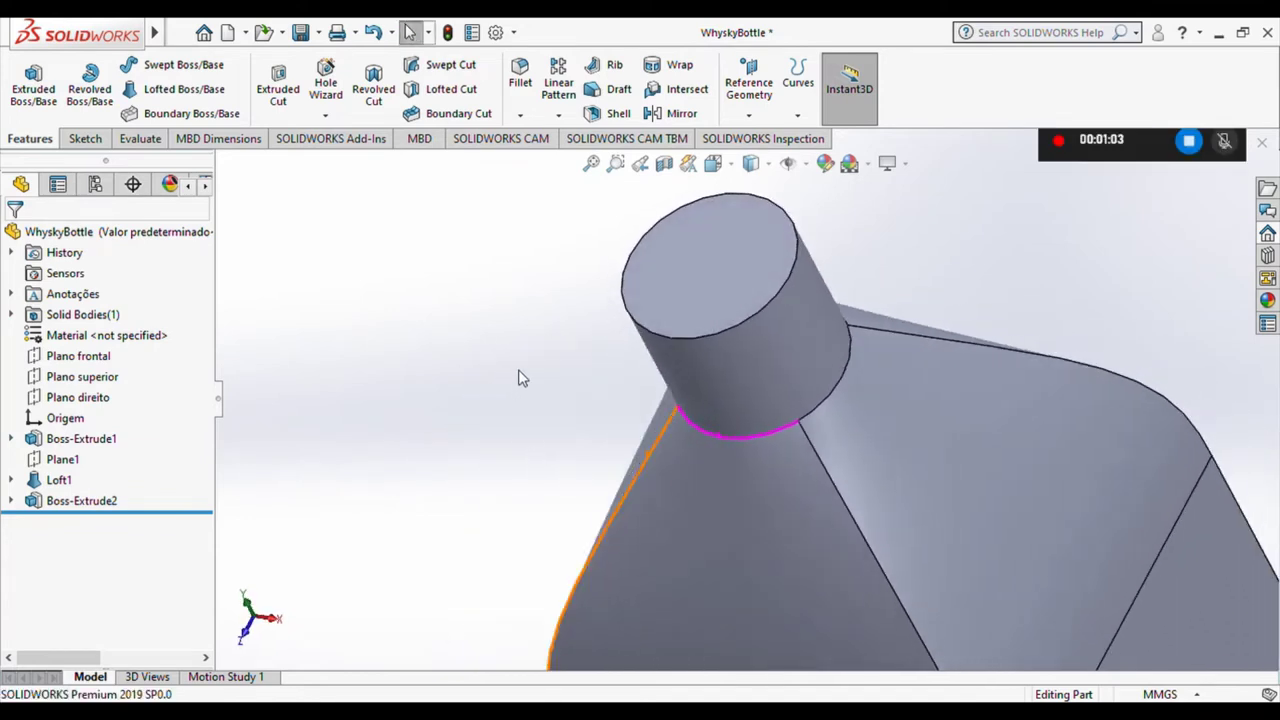
key("ctrl+5")
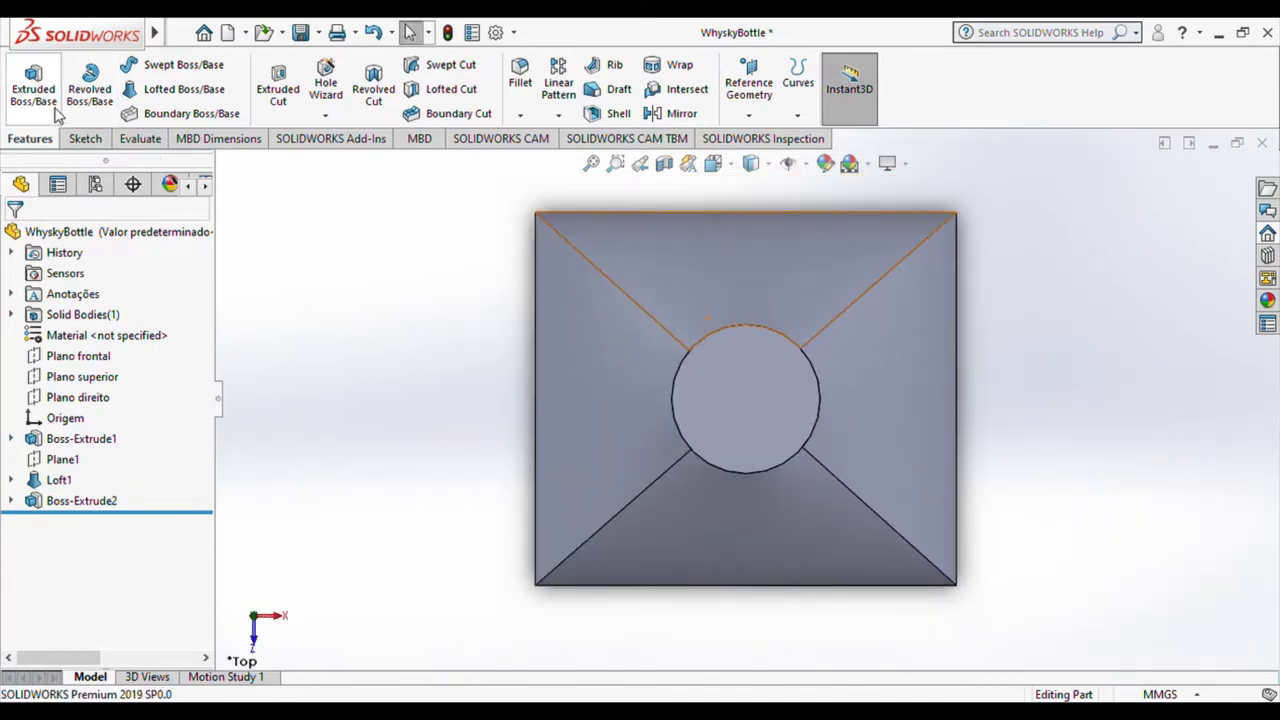
Sketch a 34 mm diameter circle centred on the neck's top face
left_click(33, 88)
left_click(729, 383)
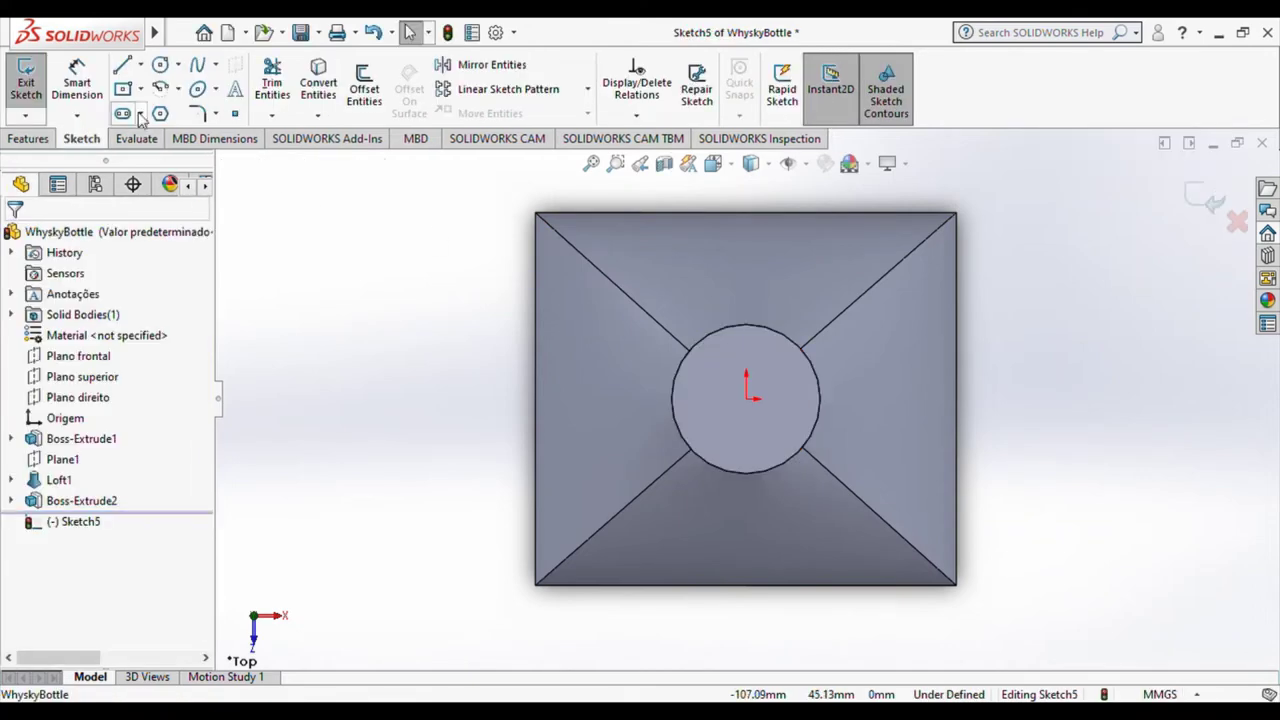
left_click(160, 65)
left_click(746, 397)
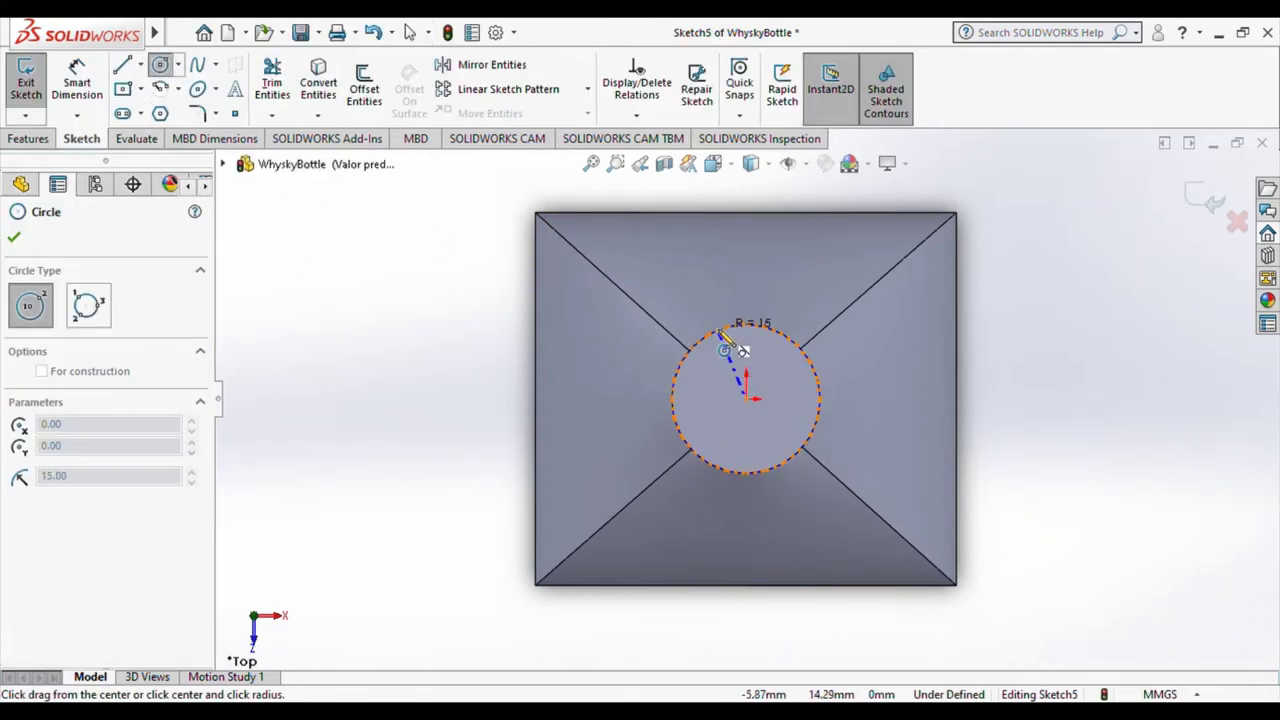
left_click(721, 335)
right_click_drag(721, 335, 700, 228)
left_click(808, 334)
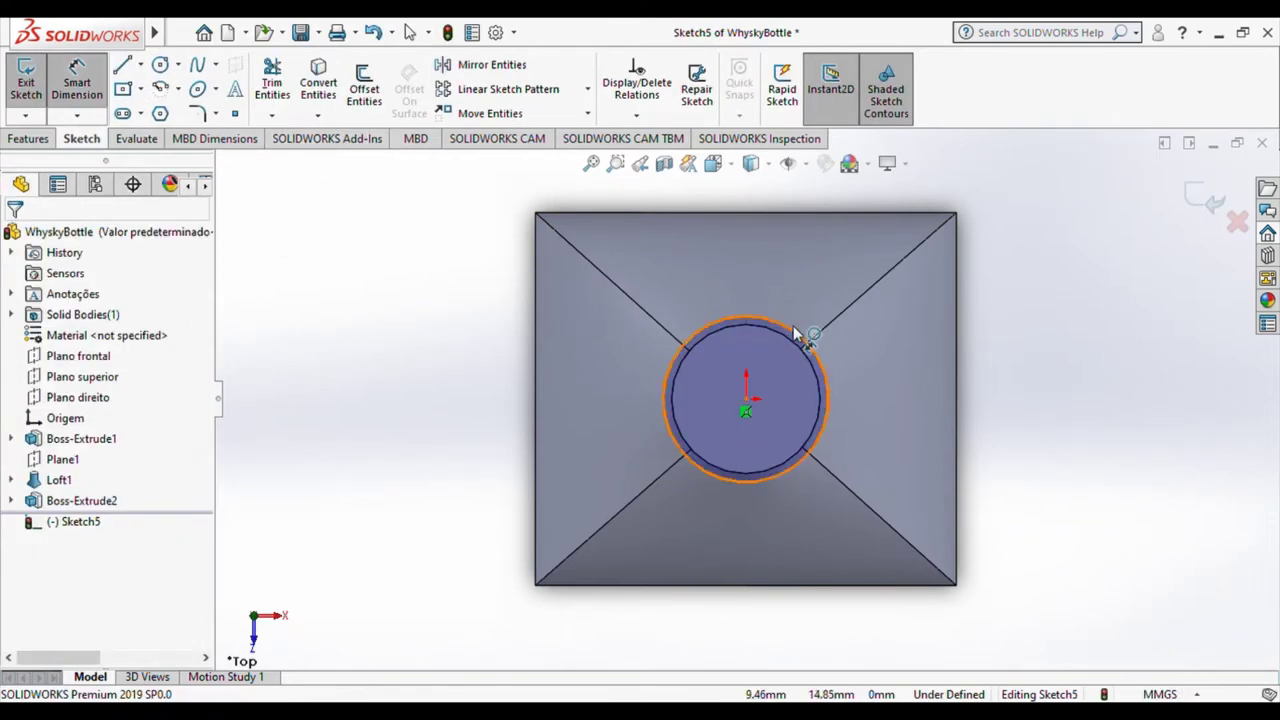
left_click(1004, 305)
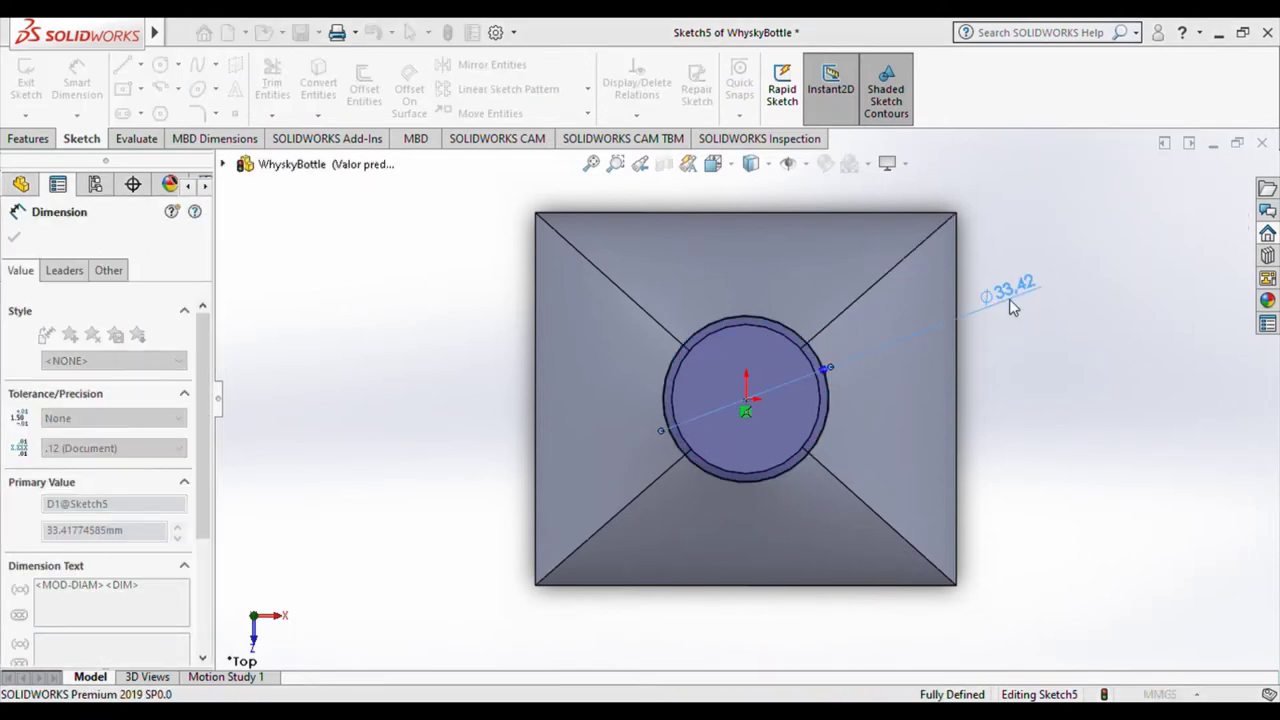
type("34")
key("Return")
key("Escape")
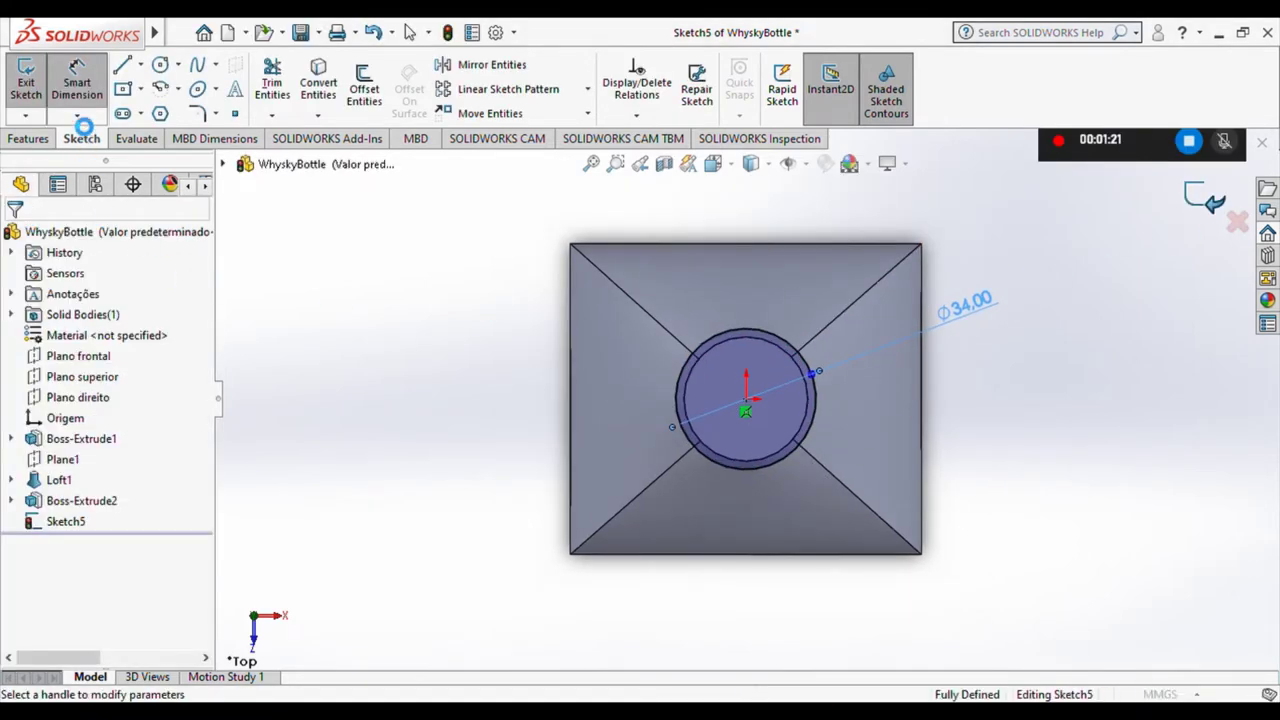
Extrude the 34 mm circle 5 mm to form the lip
middle_click_drag(443, 536, 843, 256)
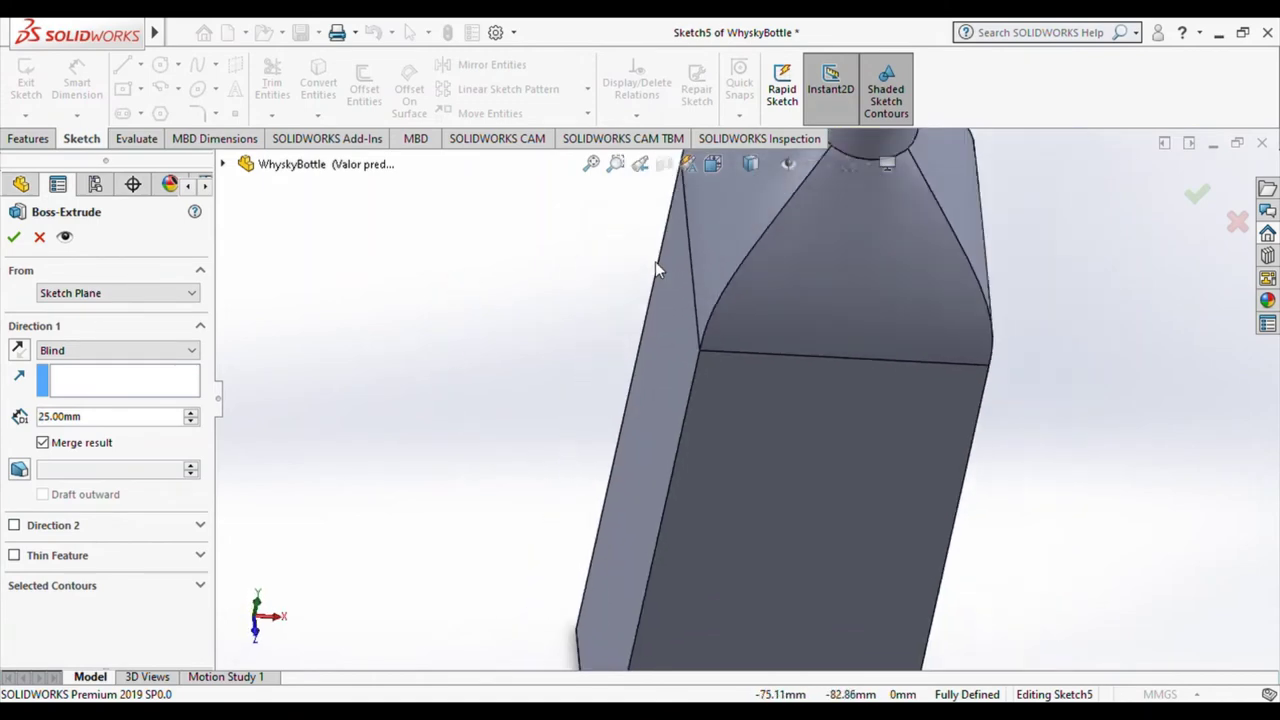
scroll(810, 290, "down", 2)
scroll(758, 331, "down", 2)
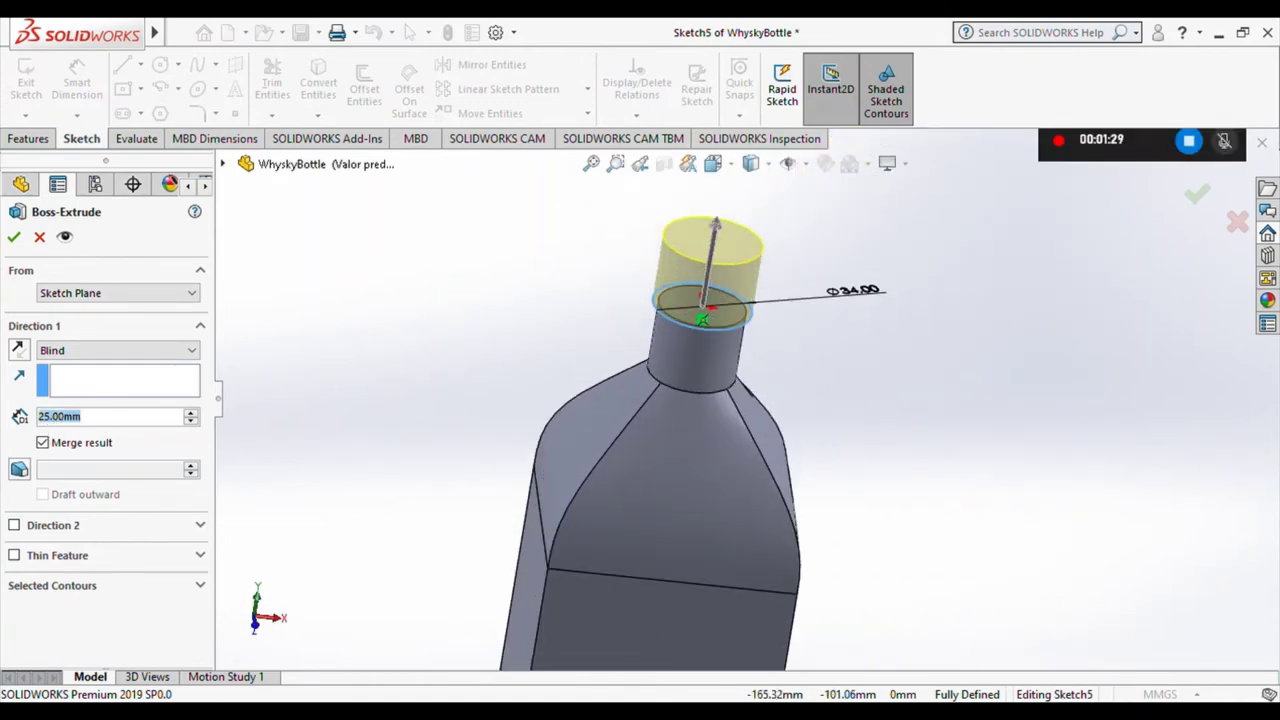
type("5")
key("Return")
left_click(14, 237)
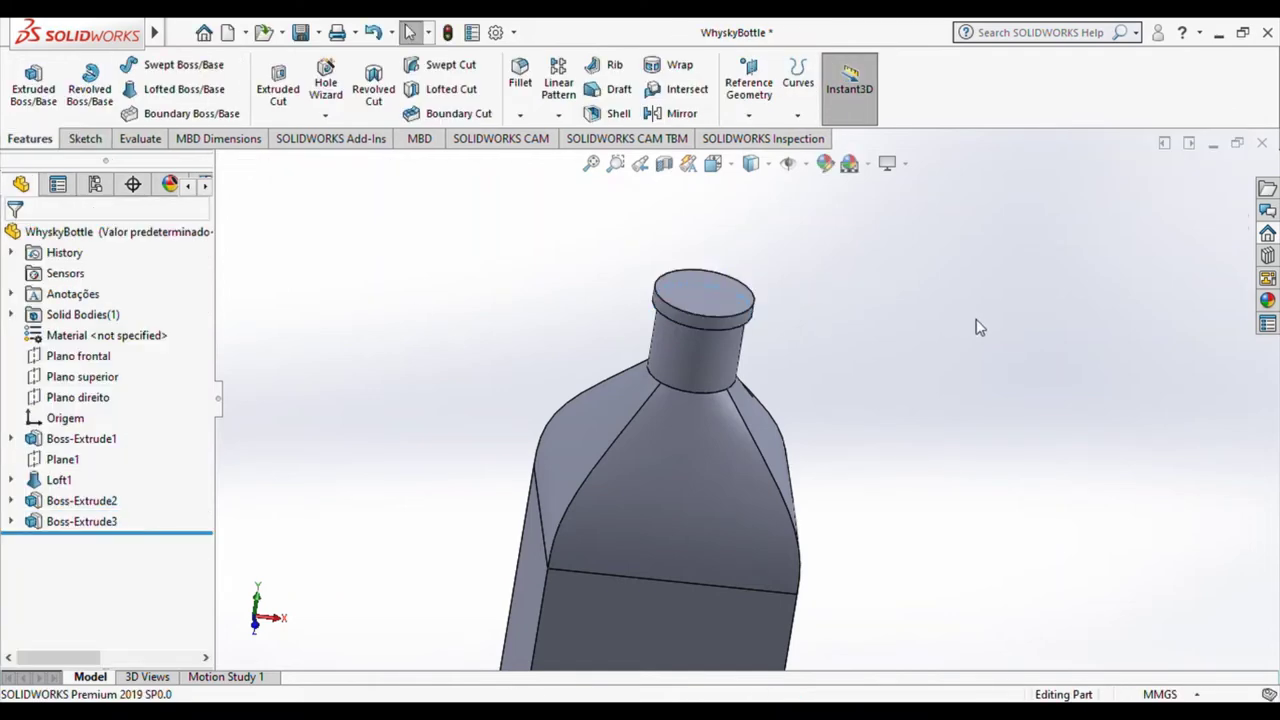
Extrude a 30 mm diameter circle centred on the lip's top face as Boss-Extrude4
left_click(731, 314)
left_click(745, 300)
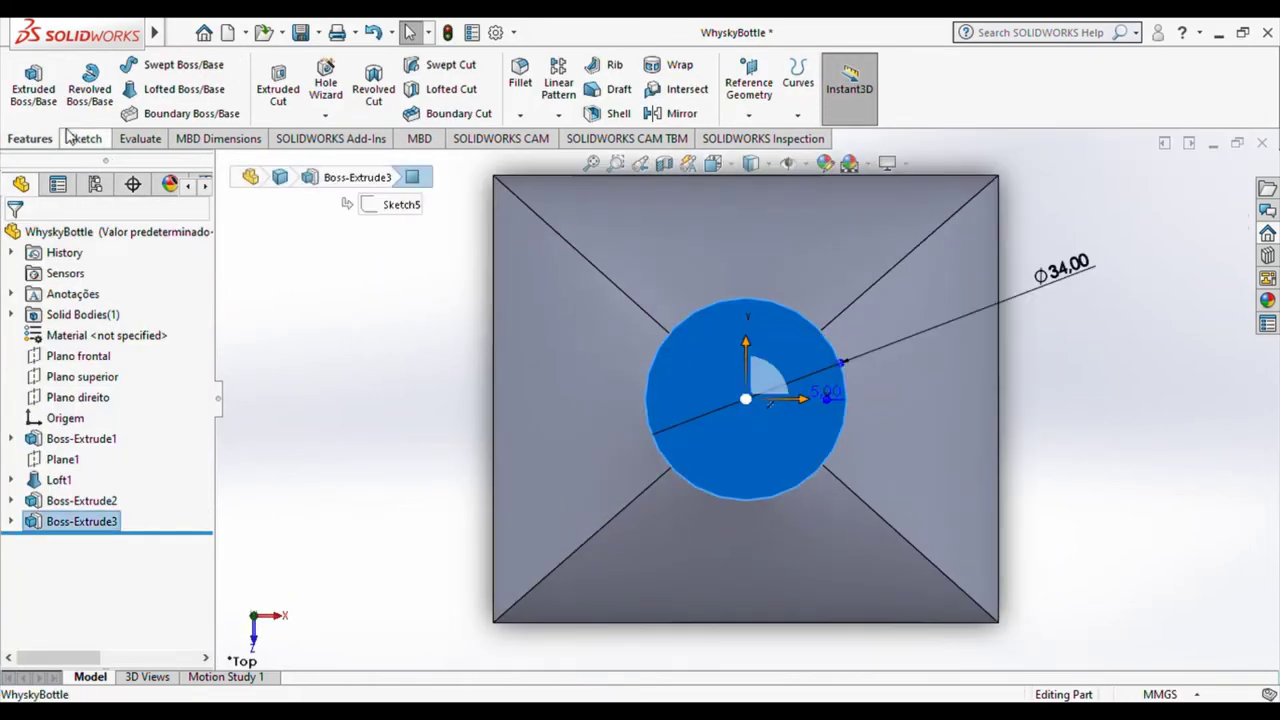
left_click(160, 64)
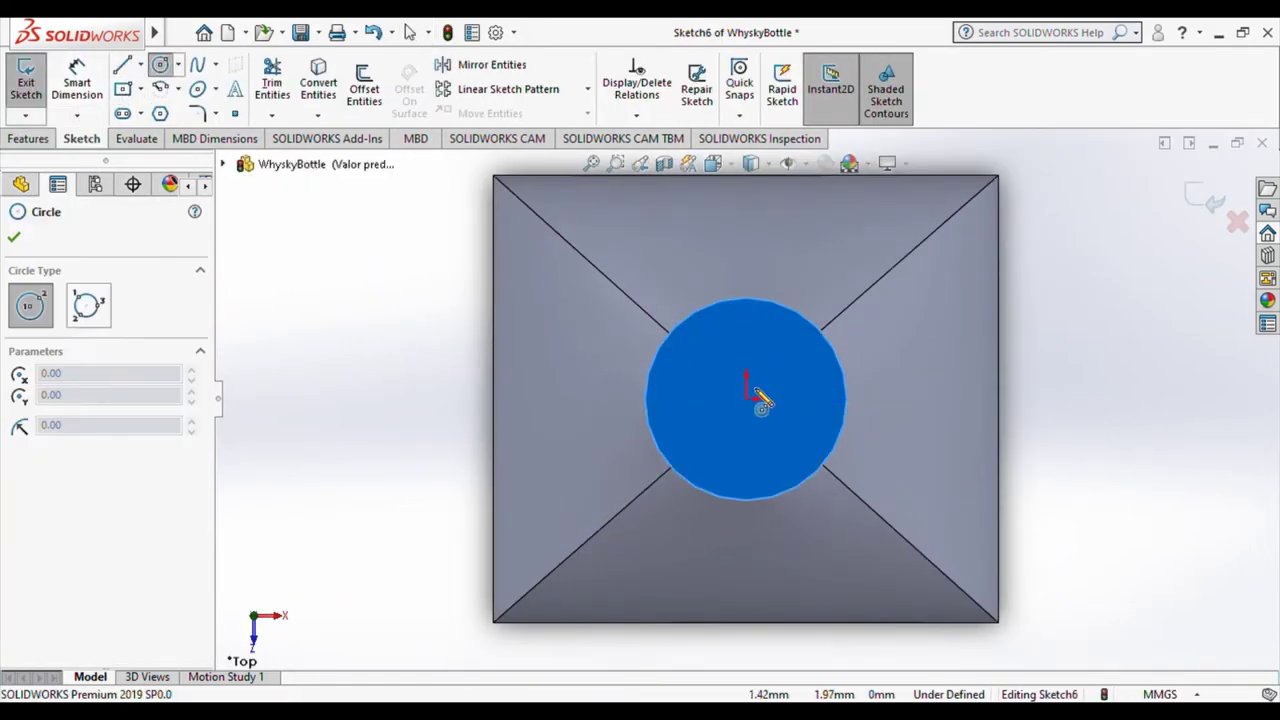
left_click(746, 399)
left_click(748, 349)
left_click(77, 82)
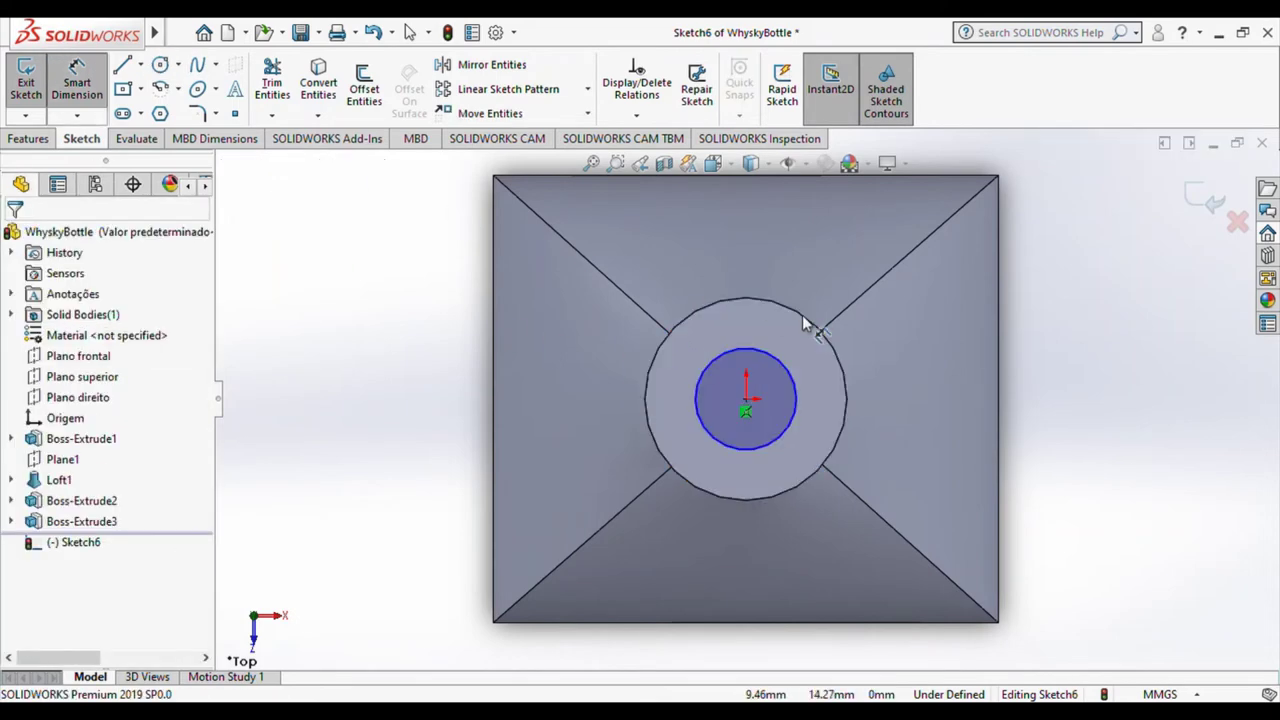
left_click(796, 383)
left_click(1147, 295)
type("30")
key("Return")
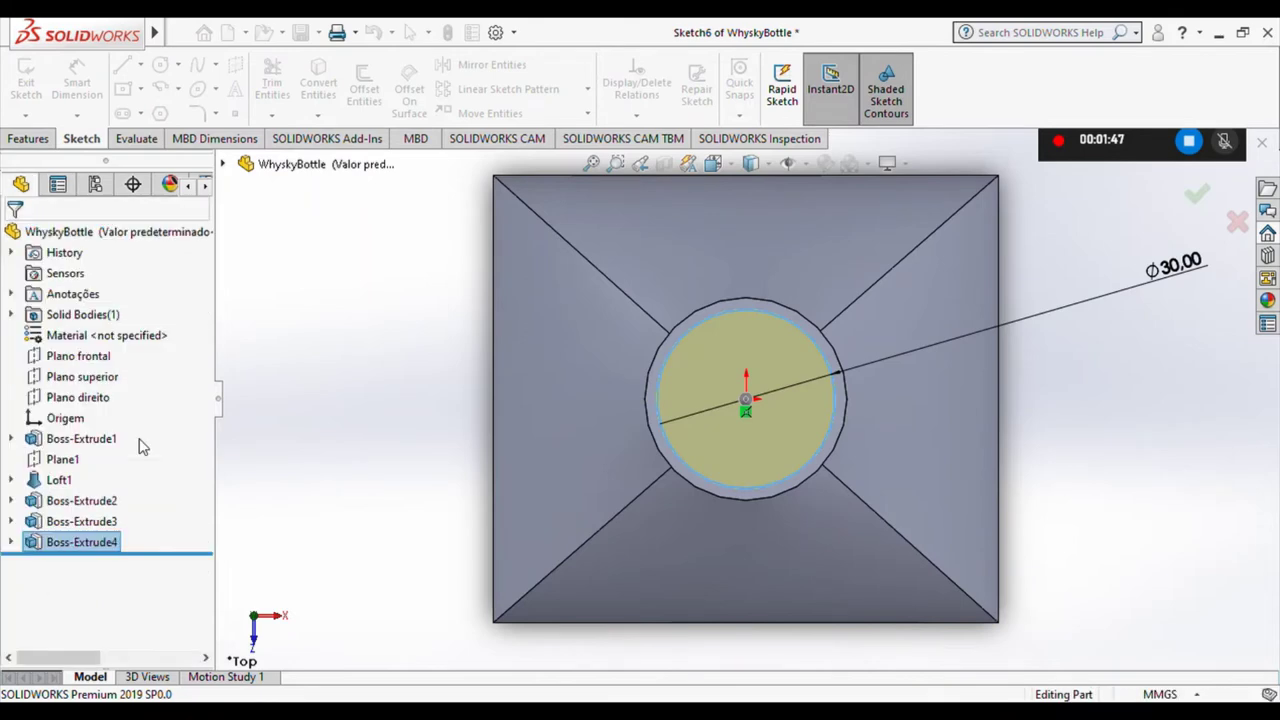
key("Return")
middle_click_drag(640, 519, 826, 318)
scroll(826, 318, "up", 5)
scroll(757, 388, "down", 2)
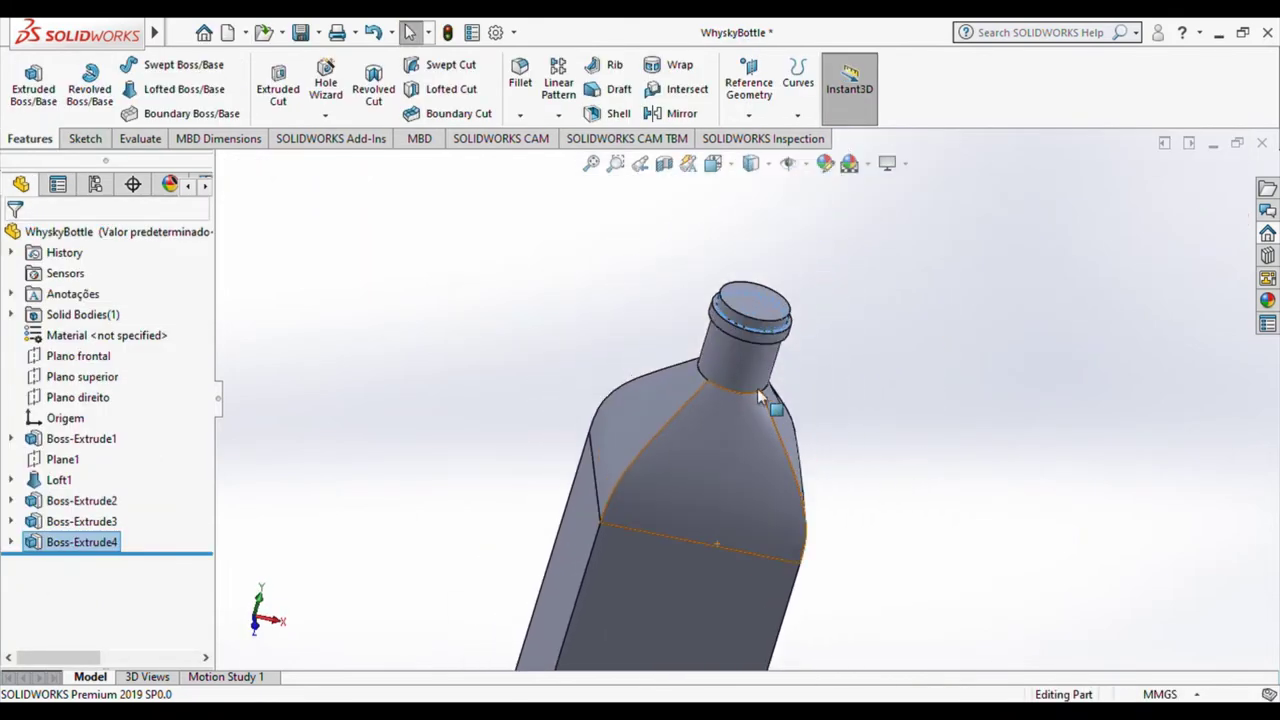
scroll(853, 390, "down", 2)
Sketch a 34 mm diameter cap circle centred on the new top face
key("e")
left_click(745, 285)
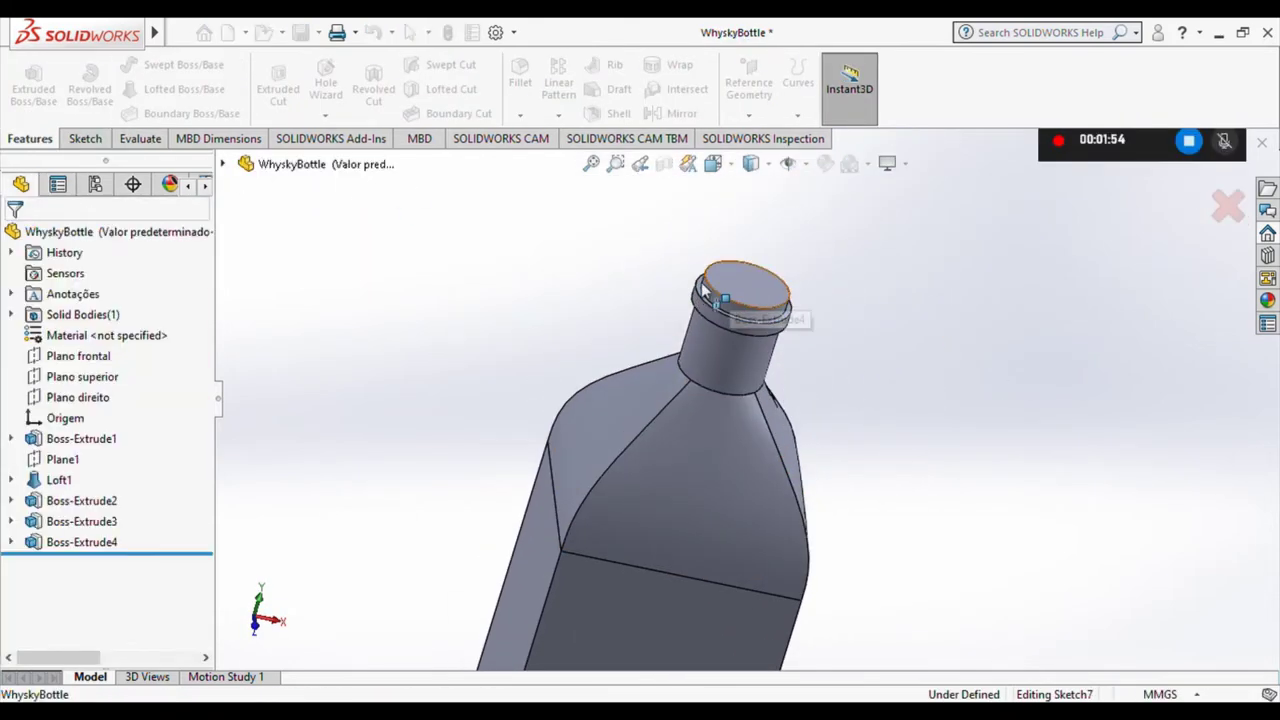
key("c")
left_click(748, 285)
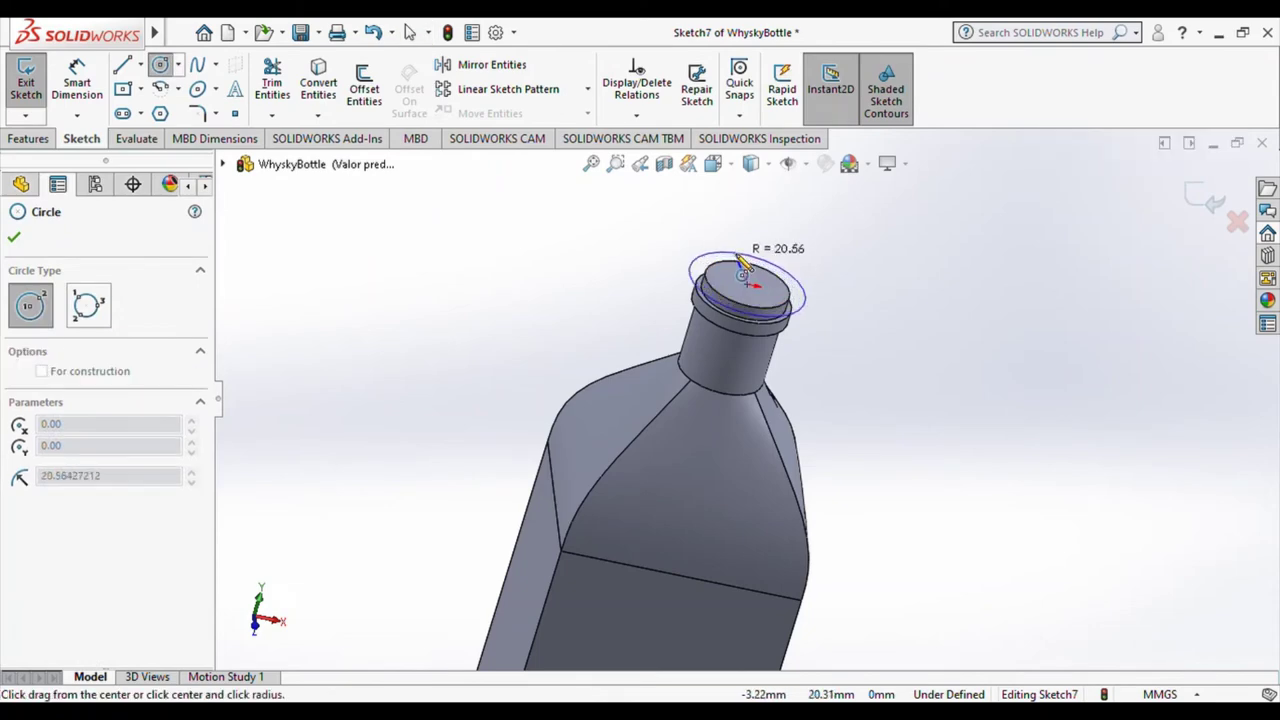
left_click(795, 262)
key("Escape")
left_click(806, 300)
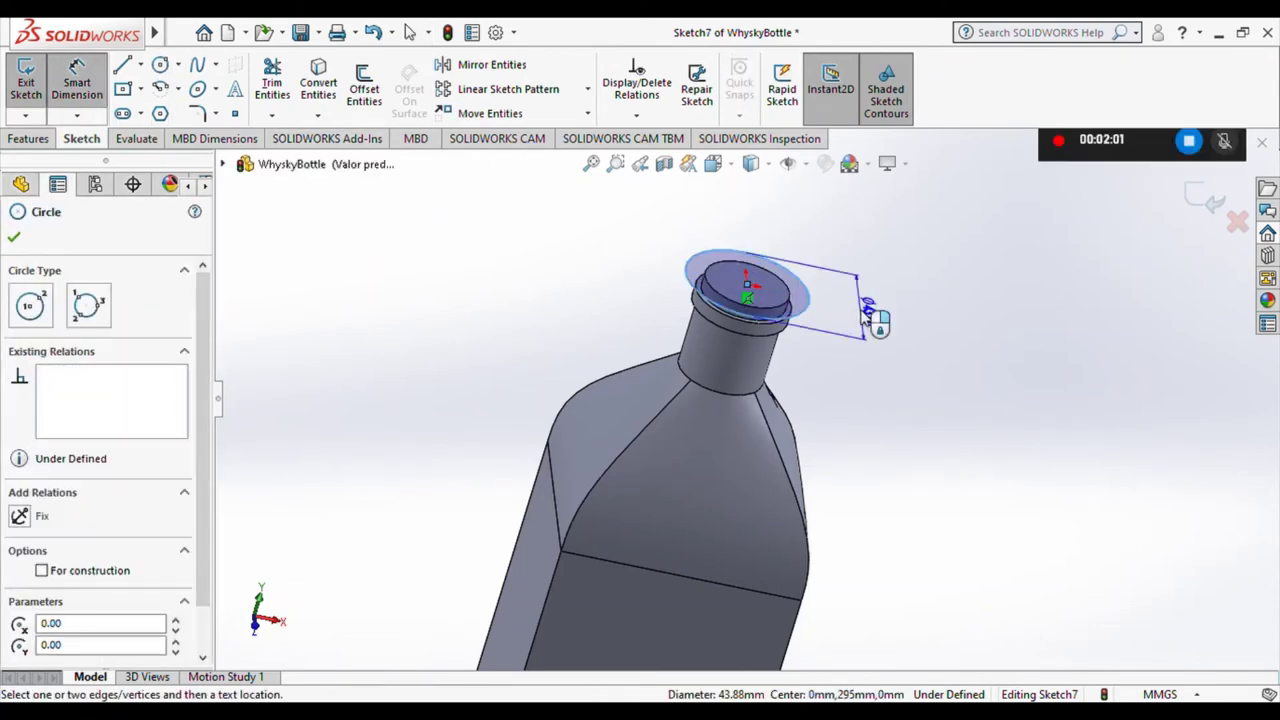
left_click(865, 315)
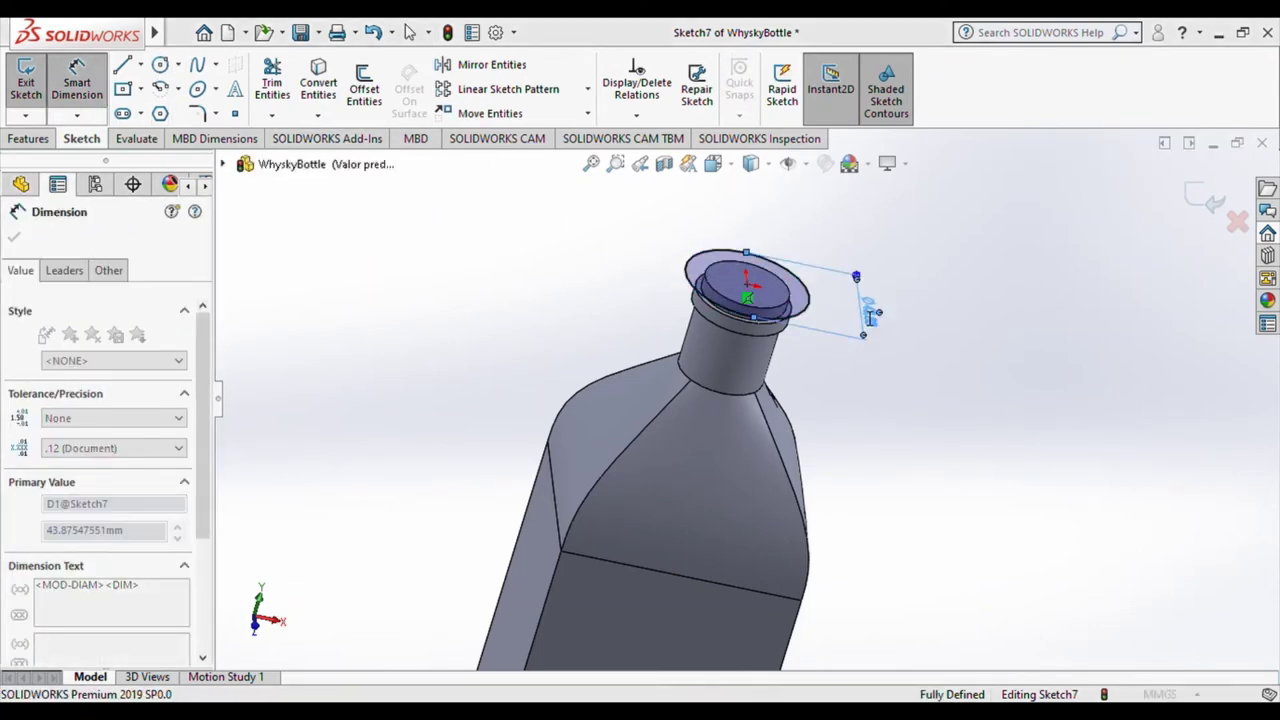
left_click(26, 82)
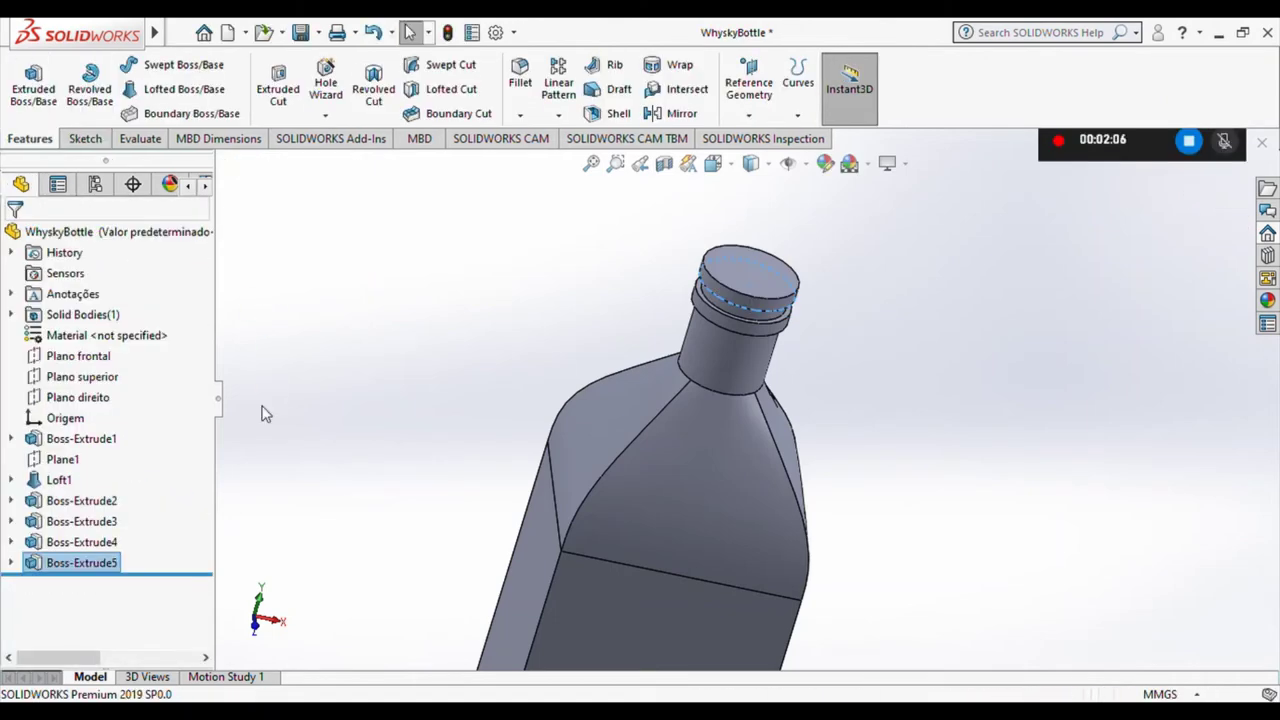
Start a shell removing the top cap face, with the preview shown
key("ctrl+5")
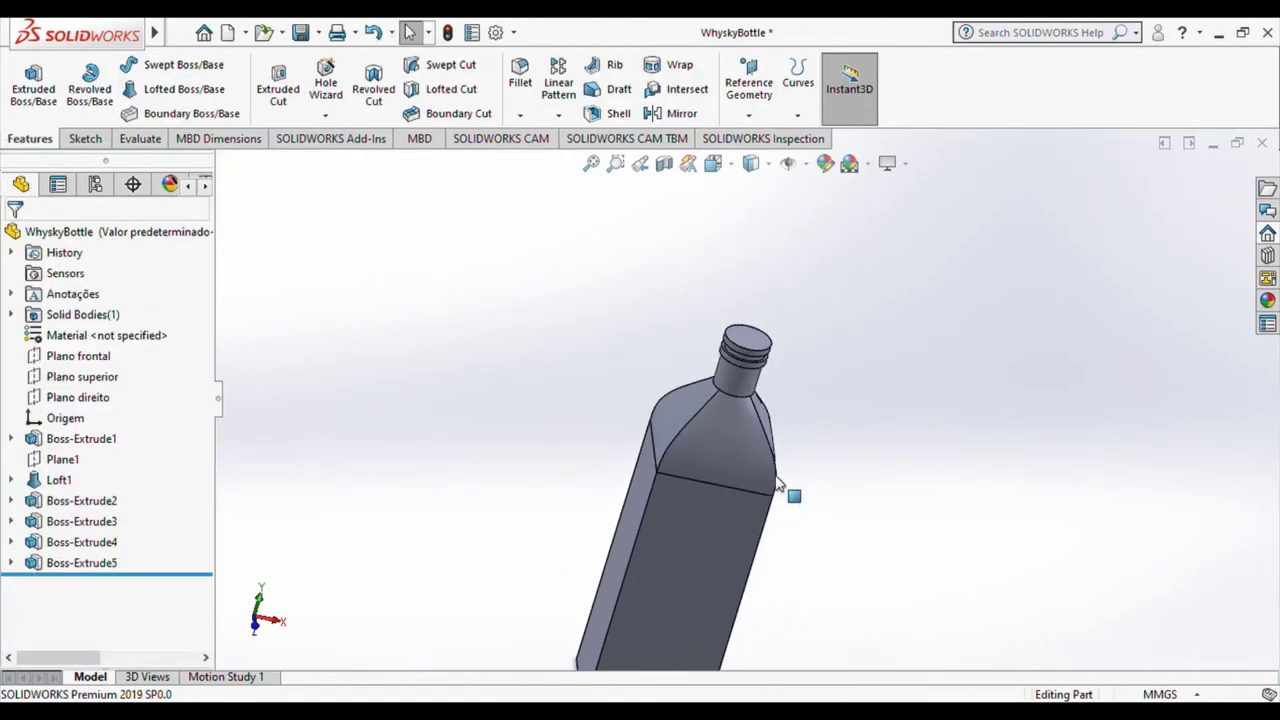
key("ctrl+1")
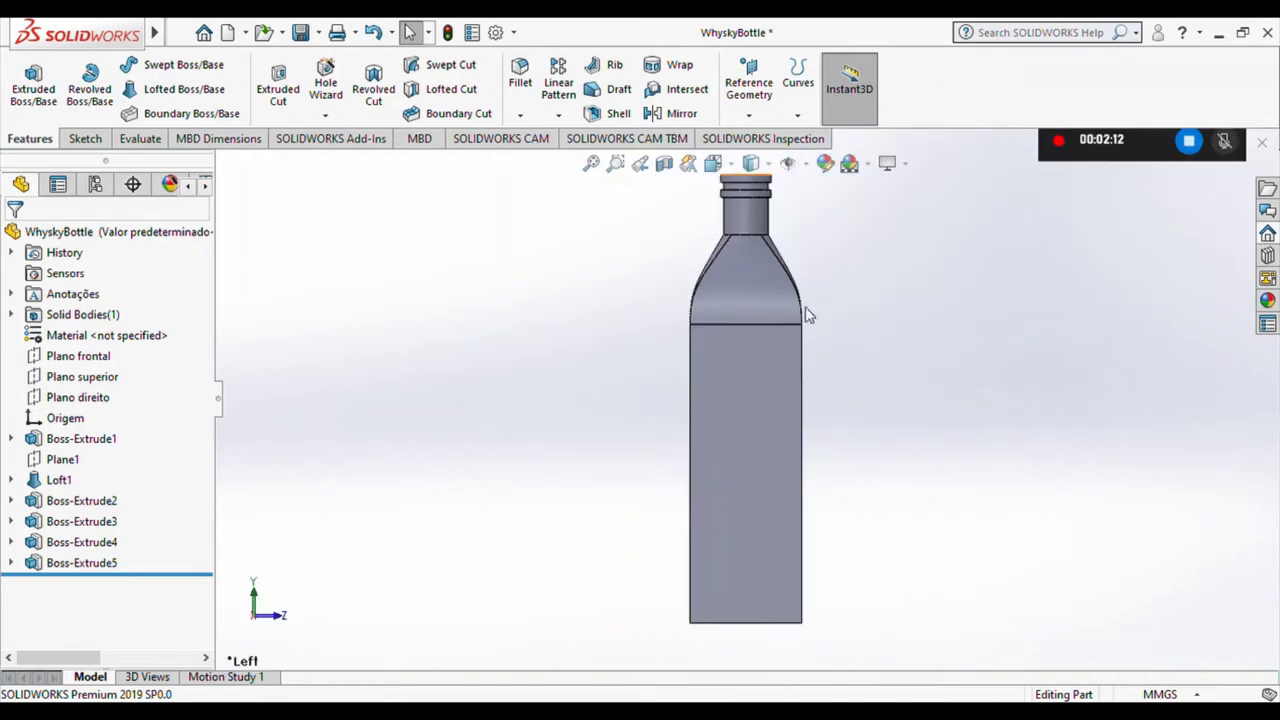
mouse_move(951, 351)
middle_mouse_down()
mouse_move(769, 460)
mouse_move(748, 275)
middle_mouse_up()
scroll(746, 266, "down", 3)
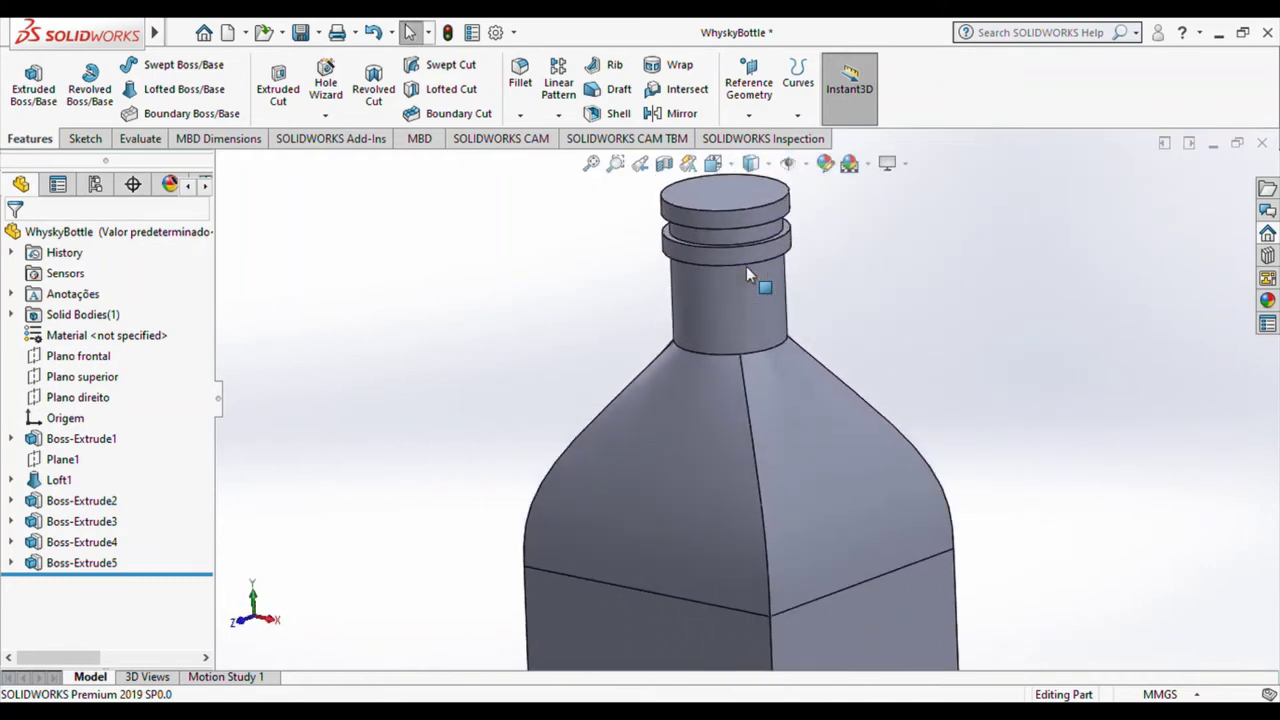
scroll(746, 266, "down", 3)
scroll(686, 220, "up", 2)
left_click(618, 113)
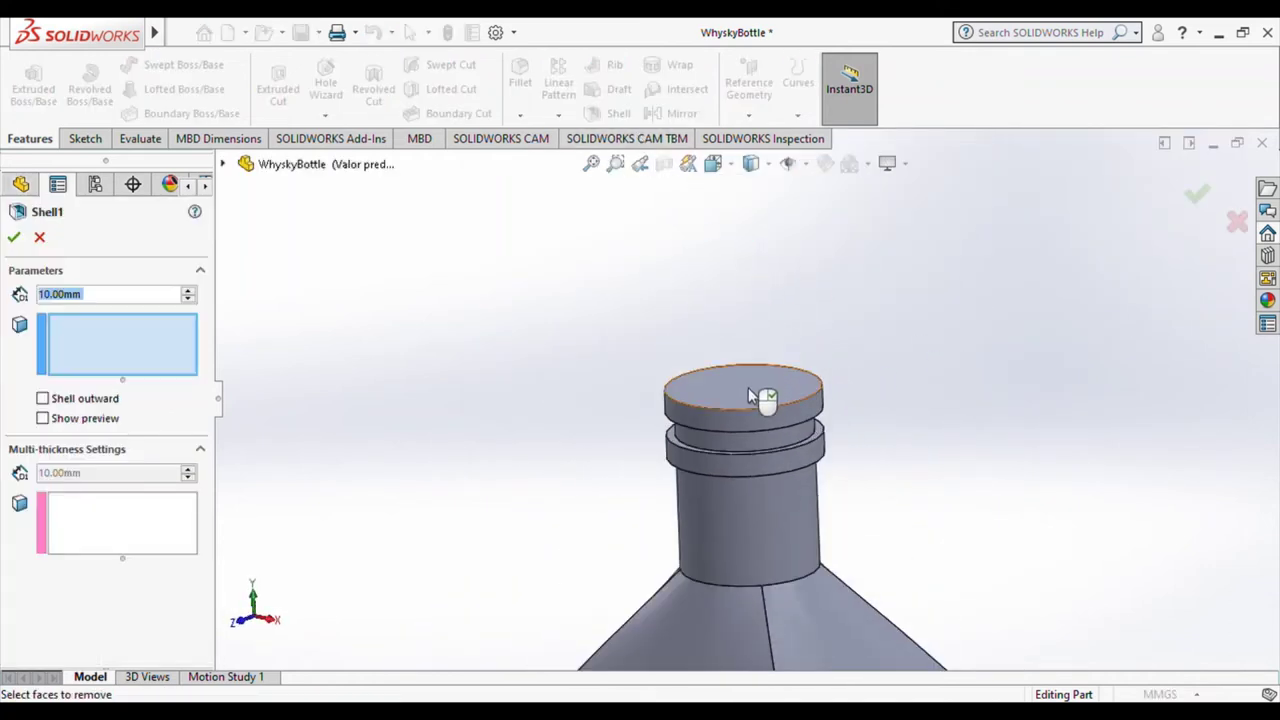
left_click(757, 397)
scroll(694, 491, "up", 3)
scroll(694, 491, "up", 2)
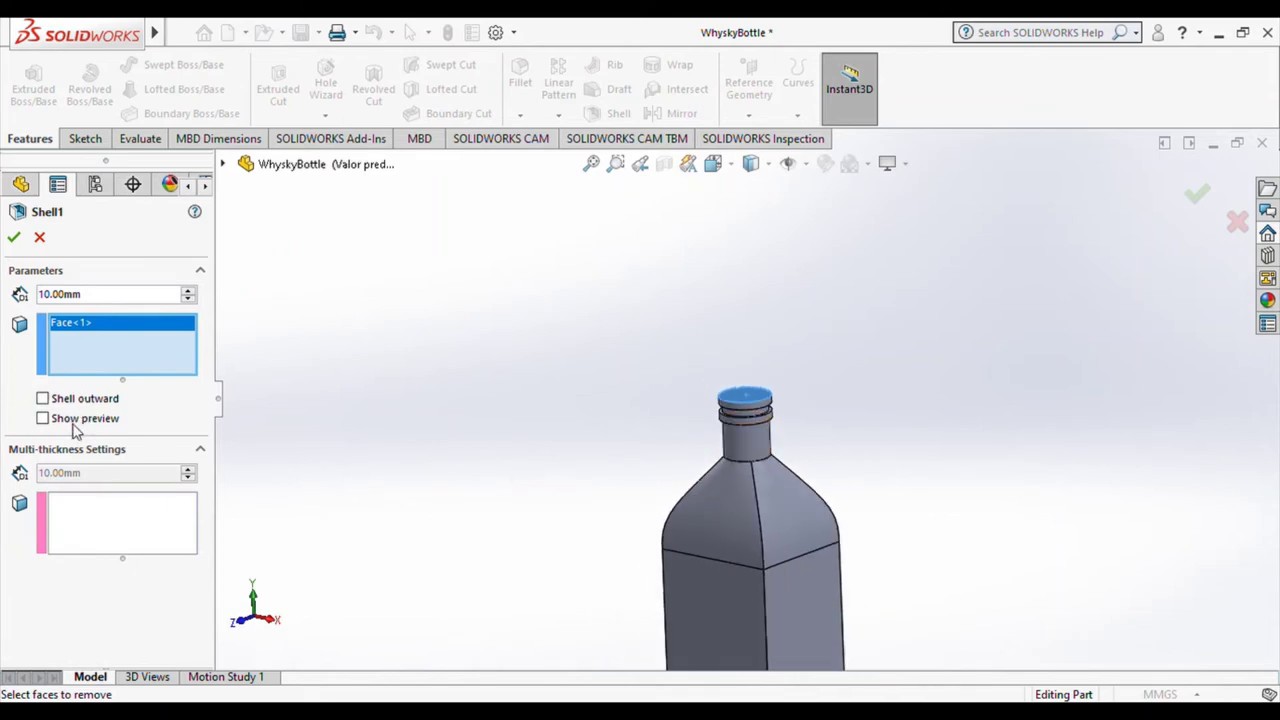
left_click(74, 421)
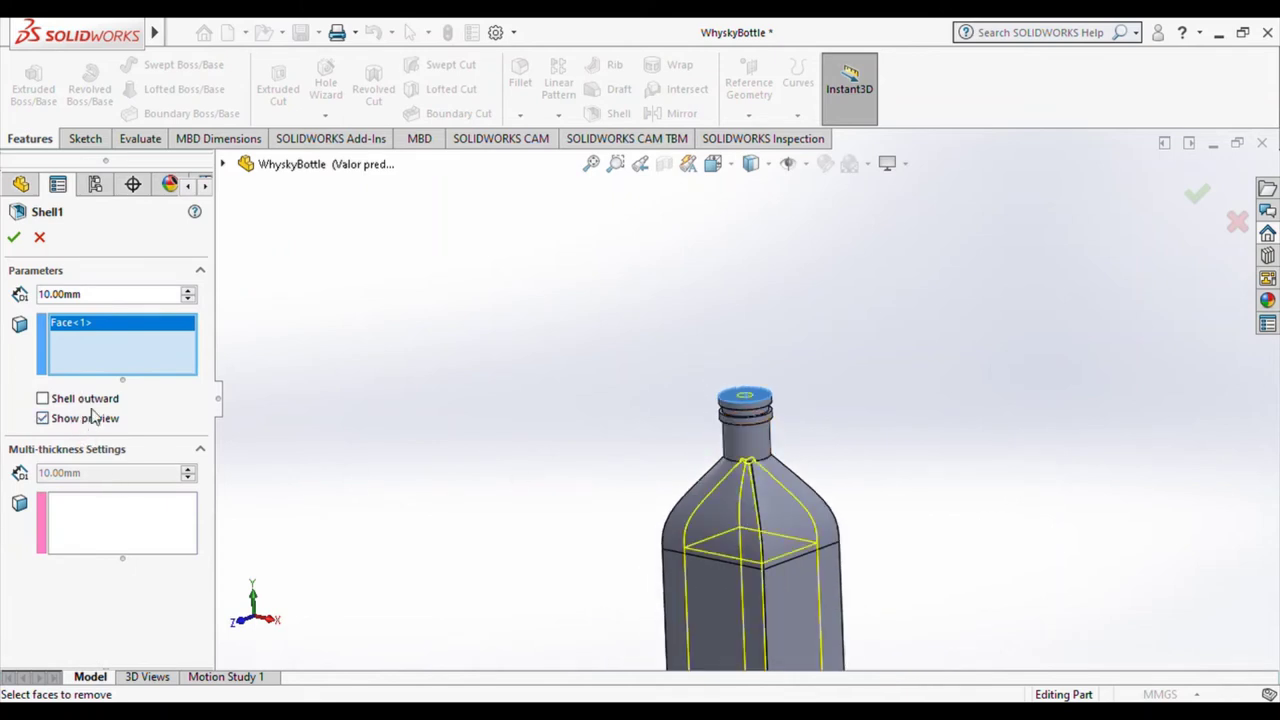
Set the shell to 2 mm inward wall thickness and accept it
scroll(650, 464, "up", 2)
scroll(846, 415, "down", 3)
scroll(766, 445, "down", 2)
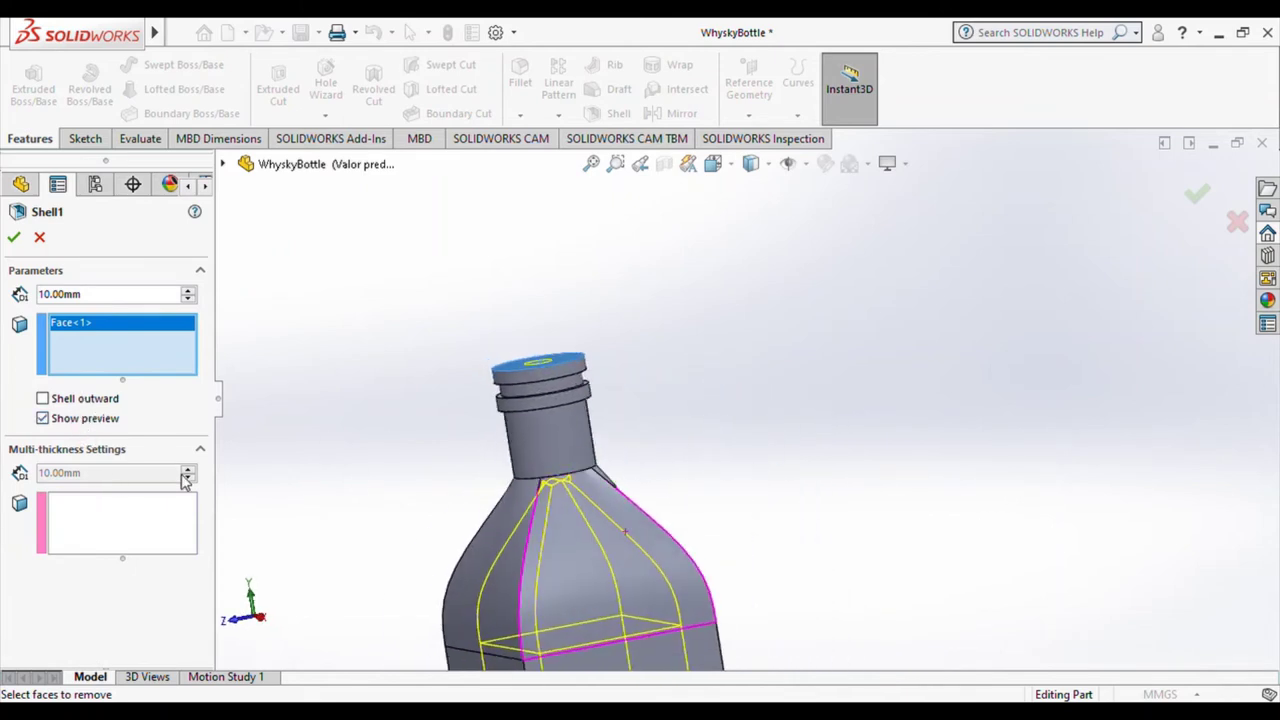
left_click(43, 398)
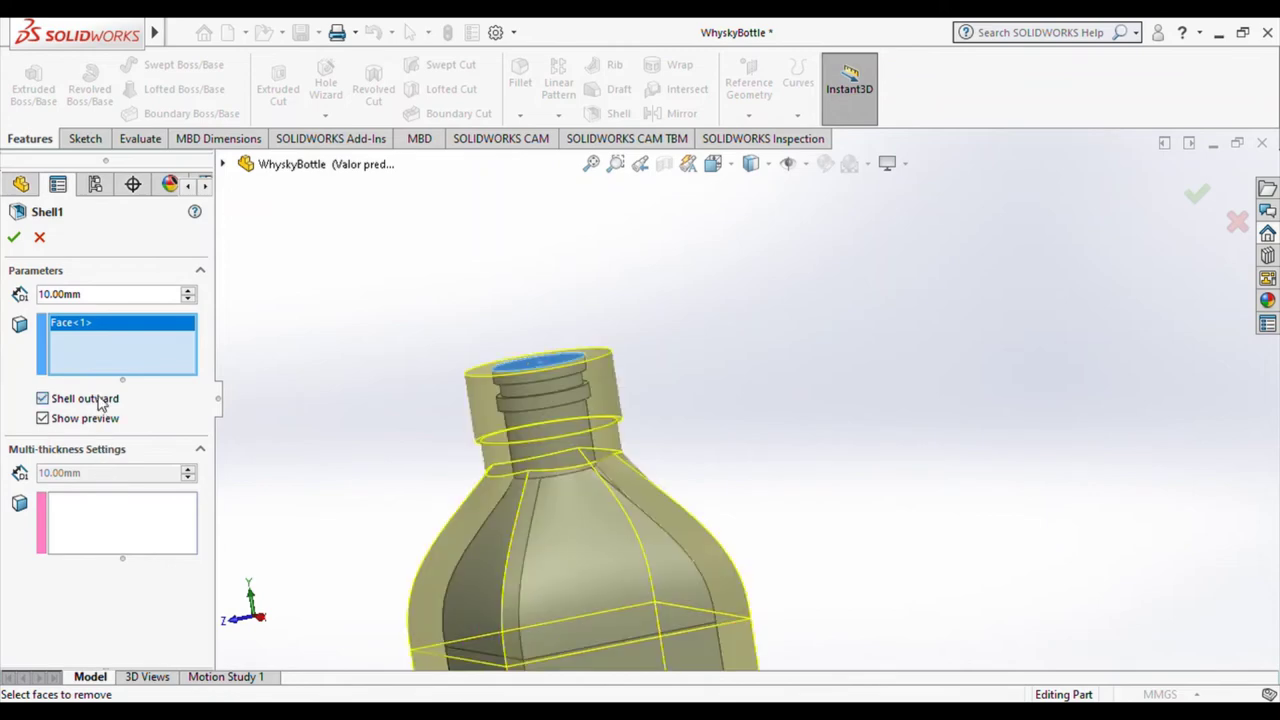
left_click(99, 399)
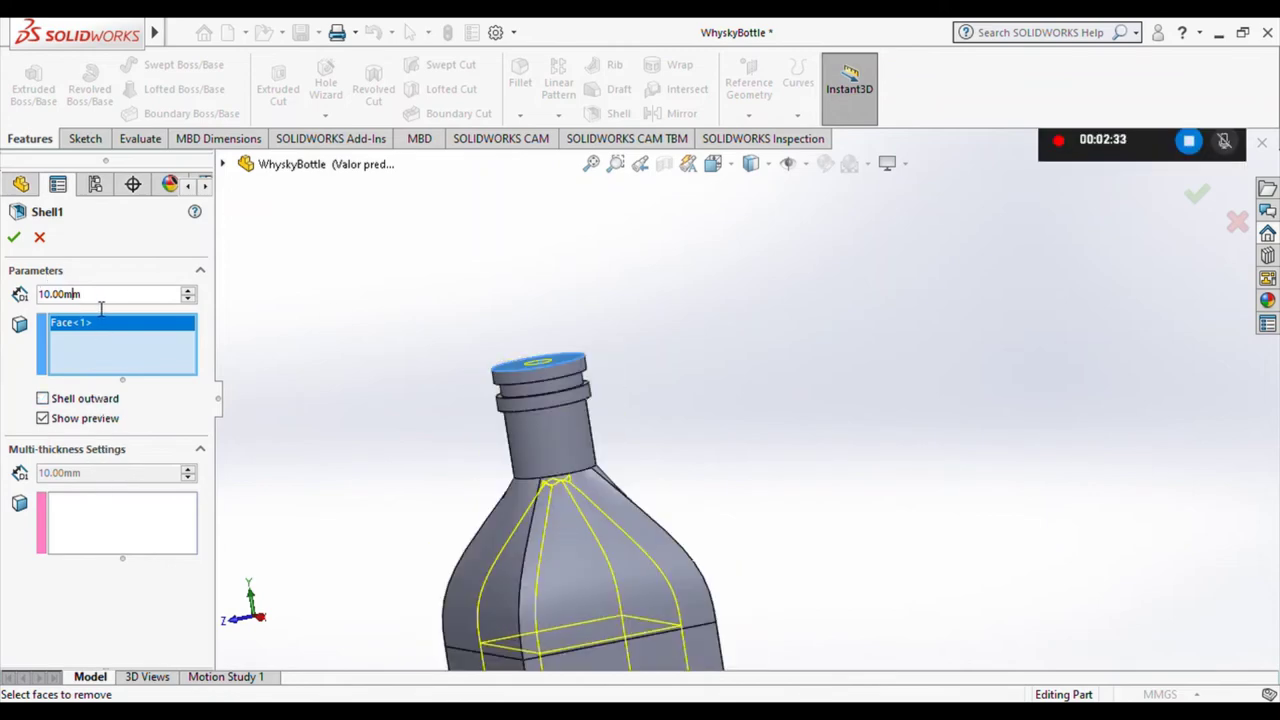
type("2")
key("Return")
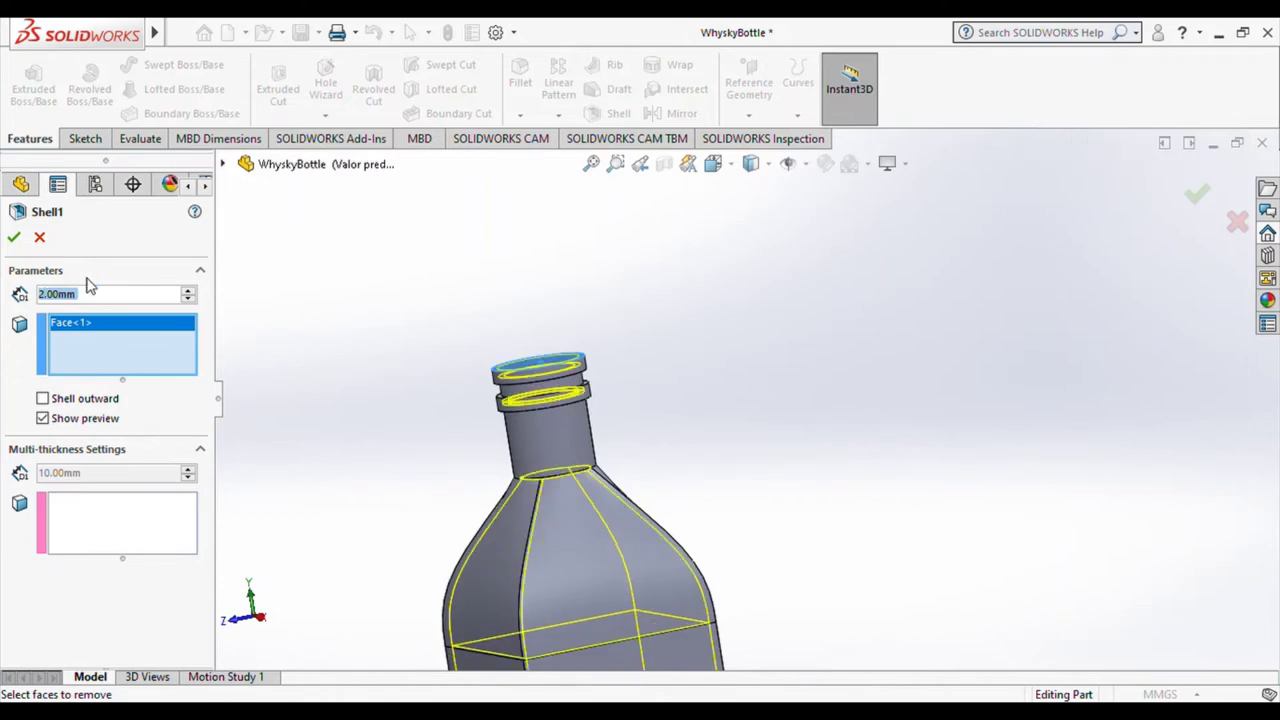
scroll(586, 300, "up", 3)
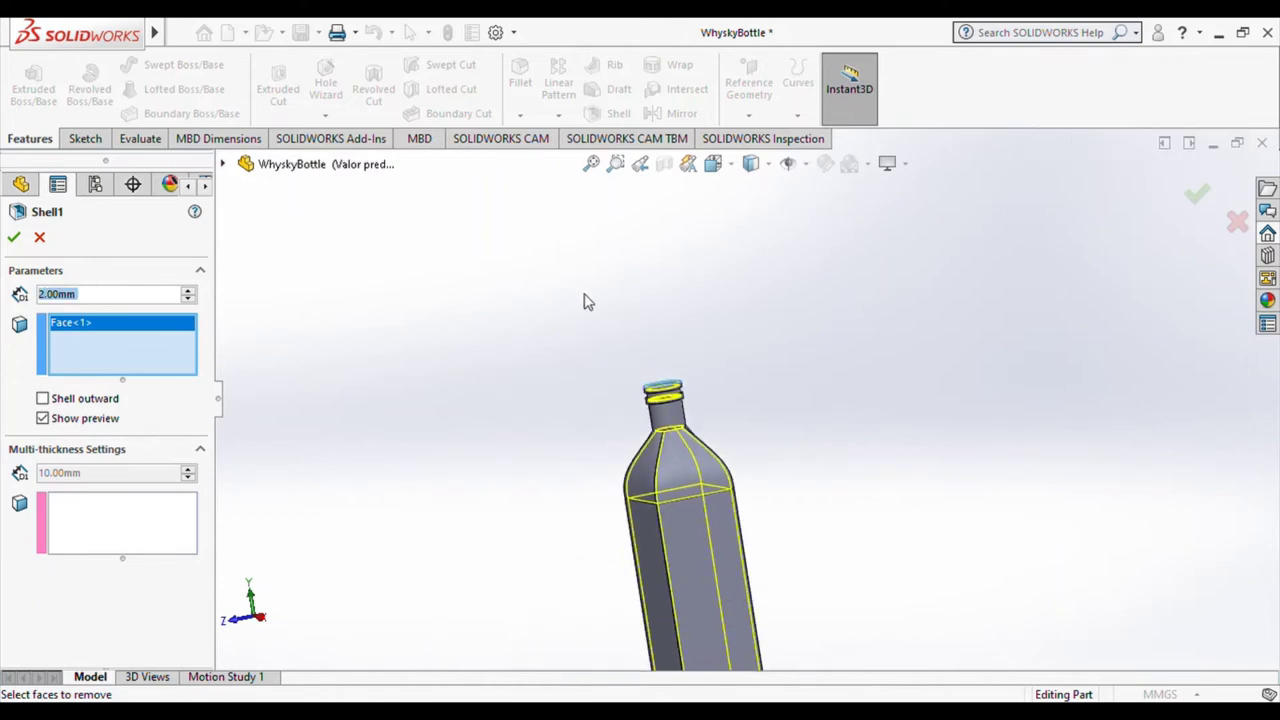
left_click(15, 237)
middle_click_drag(837, 296, 771, 640)
Orbit to a side view of the neck and cancel the accidental second Shell feature
scroll(680, 460, "up", 3)
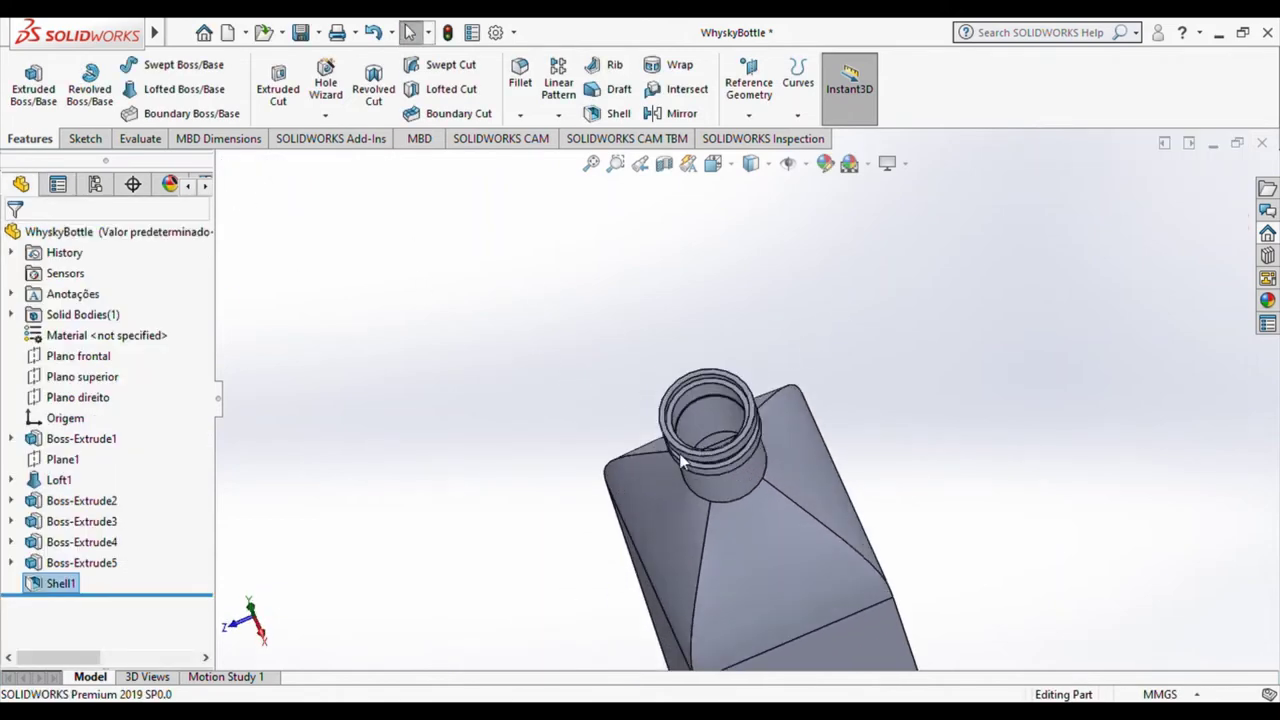
mouse_move(680, 460)
middle_mouse_down()
mouse_move(863, 446)
mouse_move(850, 400)
middle_mouse_up()
left_click(618, 113)
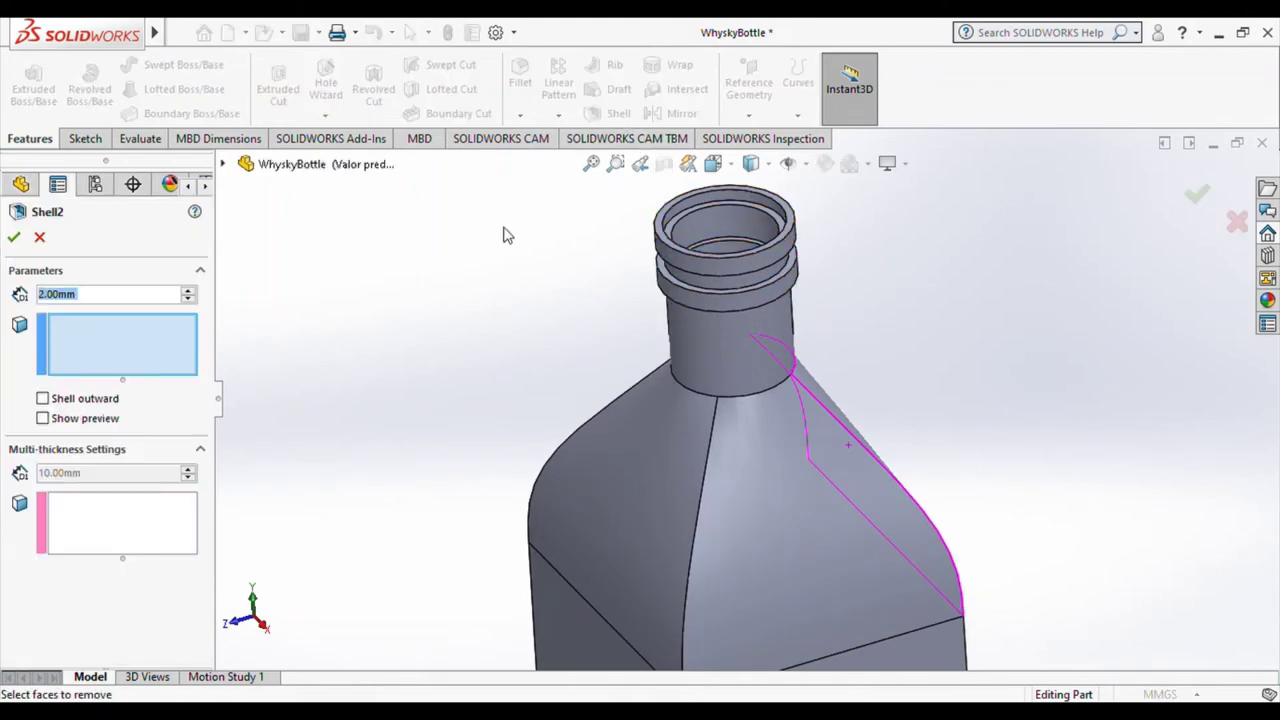
left_click(38, 238)
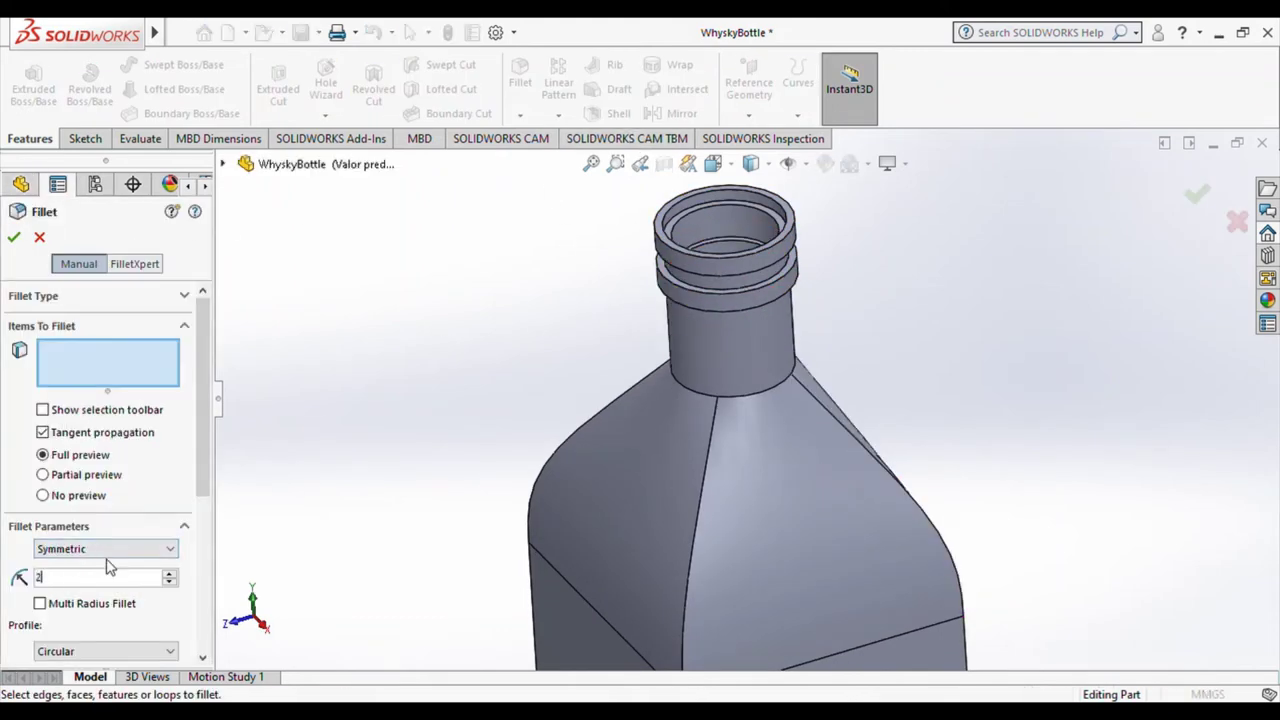
scroll(637, 378, "down", 5)
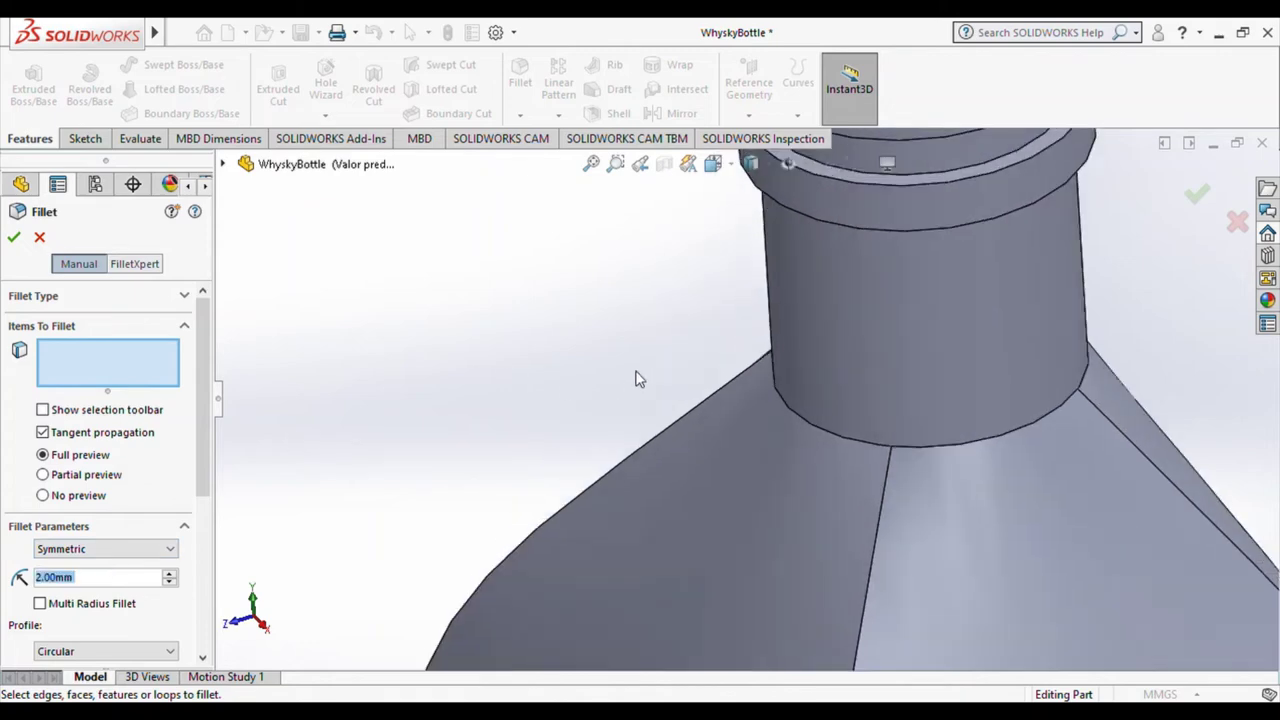
Fillet the four neck-ring edges with a 2 mm radius
left_click(935, 181)
scroll(943, 189, "up", 3)
scroll(590, 453, "down", 3)
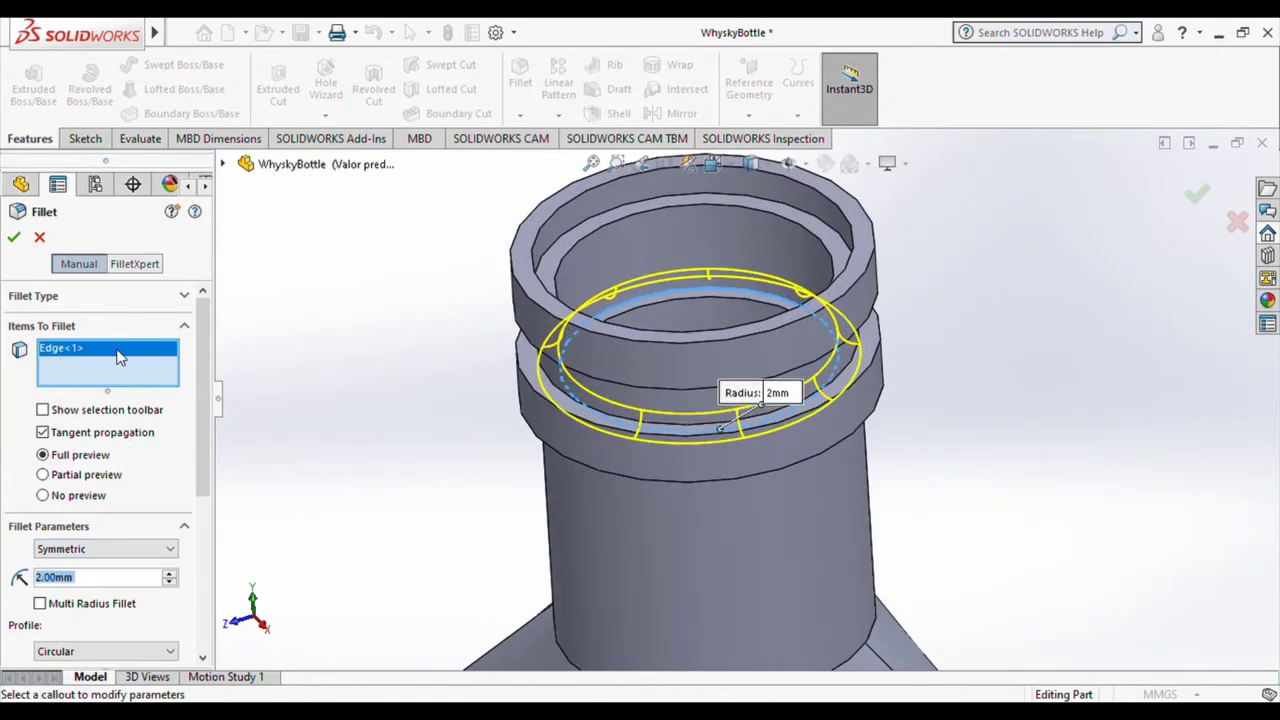
key("Delete")
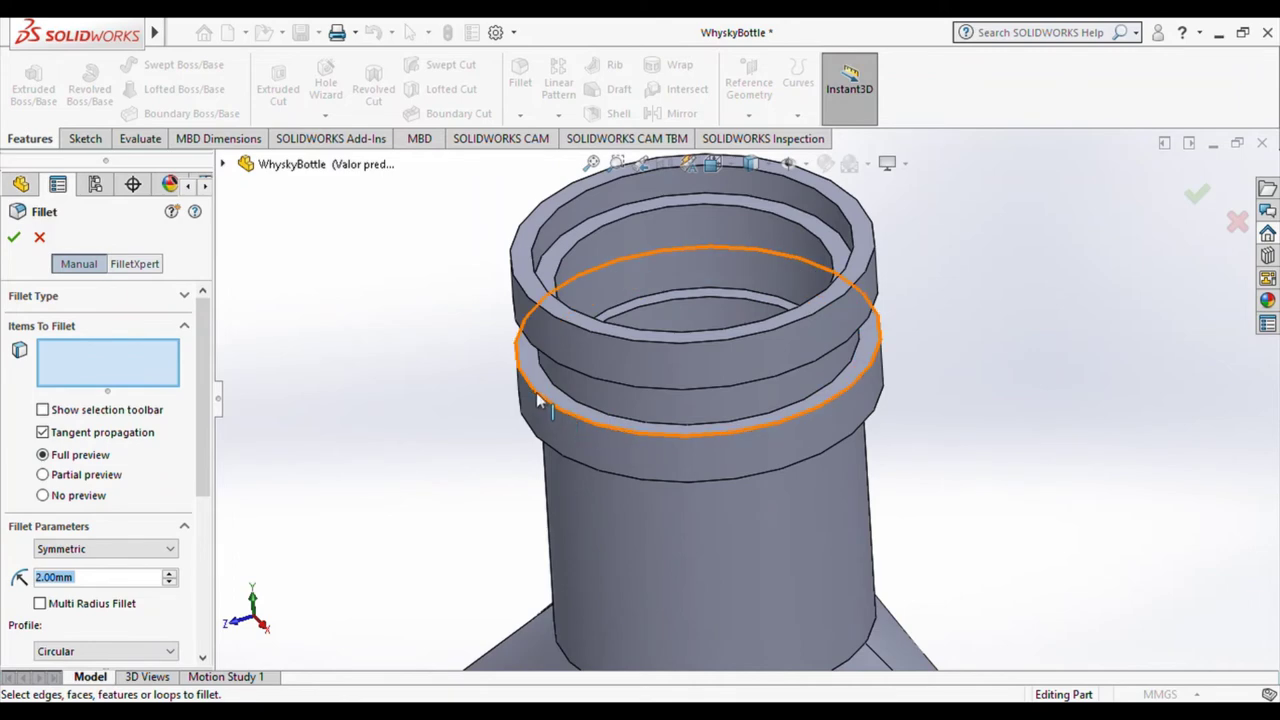
left_click(537, 398)
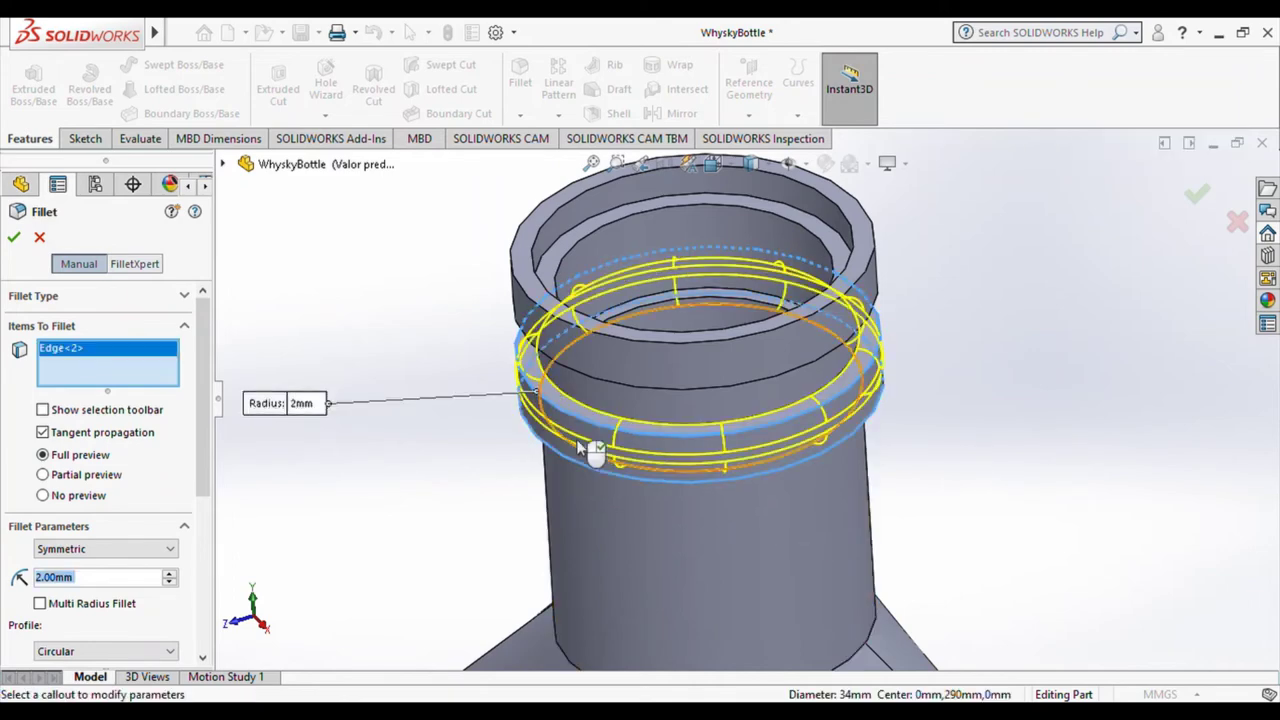
left_click(580, 447)
left_click(610, 370)
left_click(609, 338)
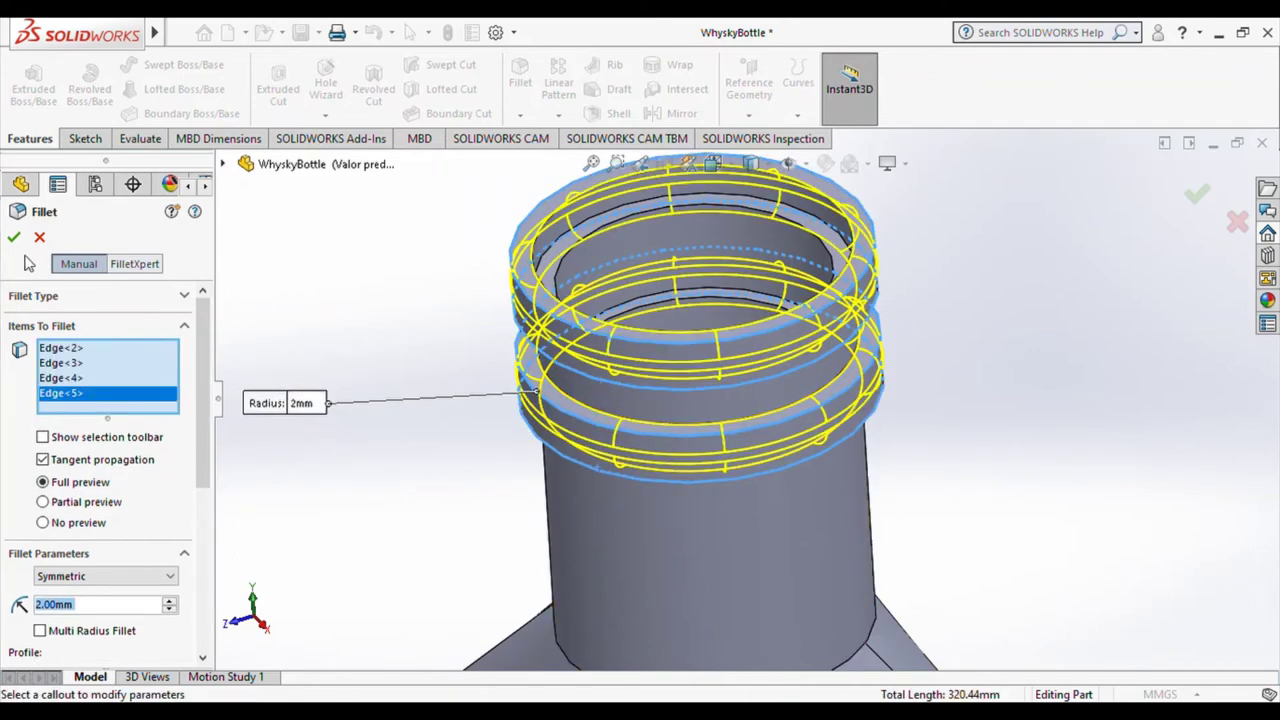
left_click(13, 237)
scroll(1046, 477, "up", 3)
Reopen Boss-Extrude4 and Boss-Extrude5 and confirm them without changes
scroll(998, 512, "up", 3)
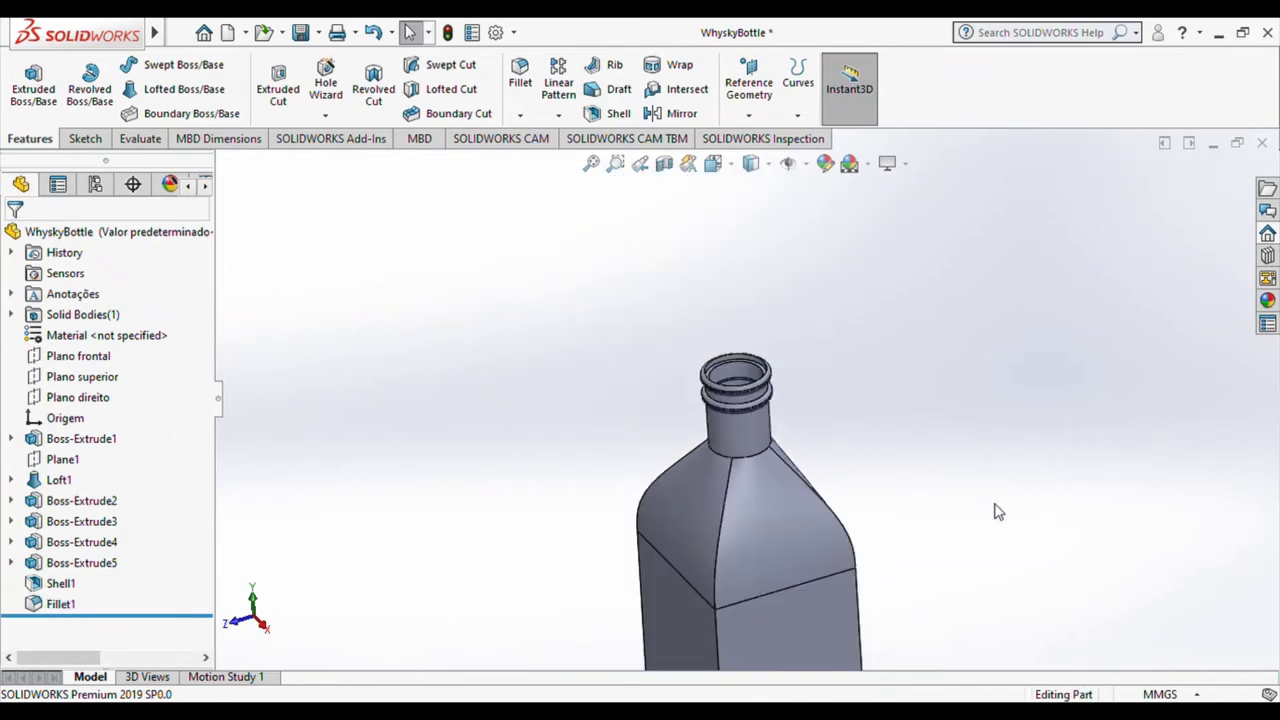
scroll(910, 518, "down", 2)
scroll(828, 228, "down", 2)
scroll(774, 293, "down", 3)
scroll(500, 330, "down", 2)
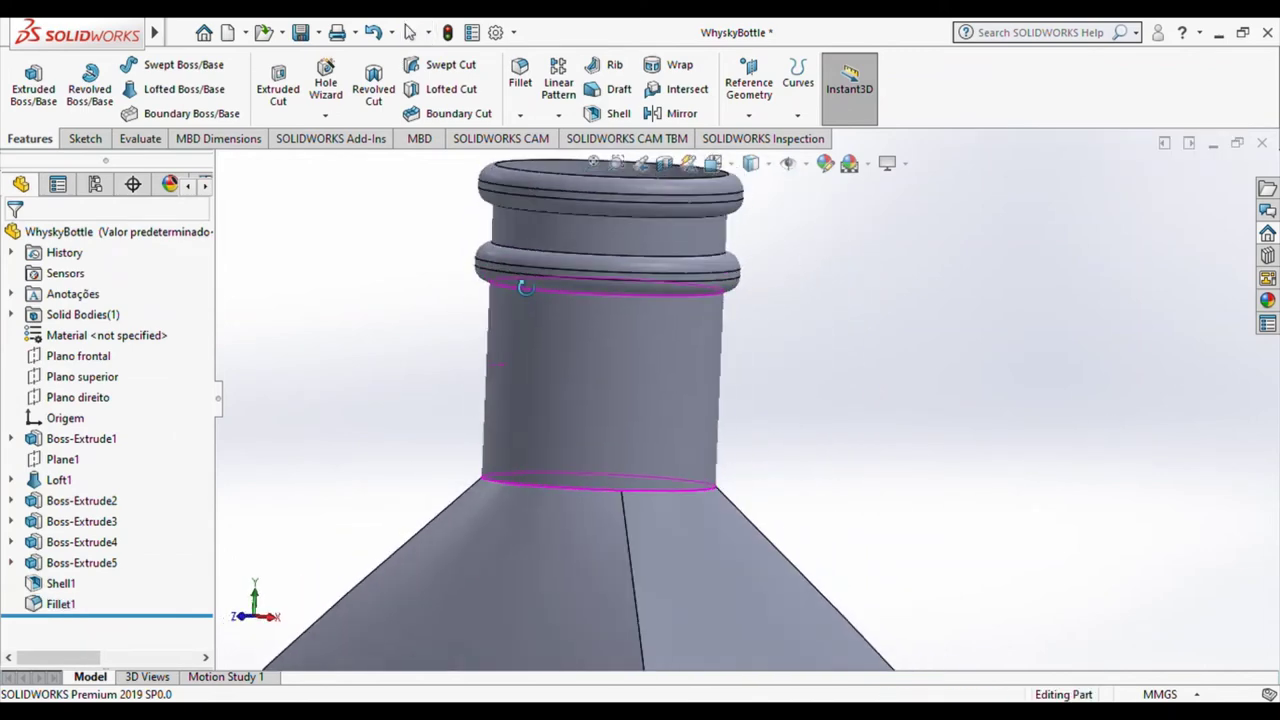
scroll(524, 287, "down", 1)
scroll(795, 385, "down", 2)
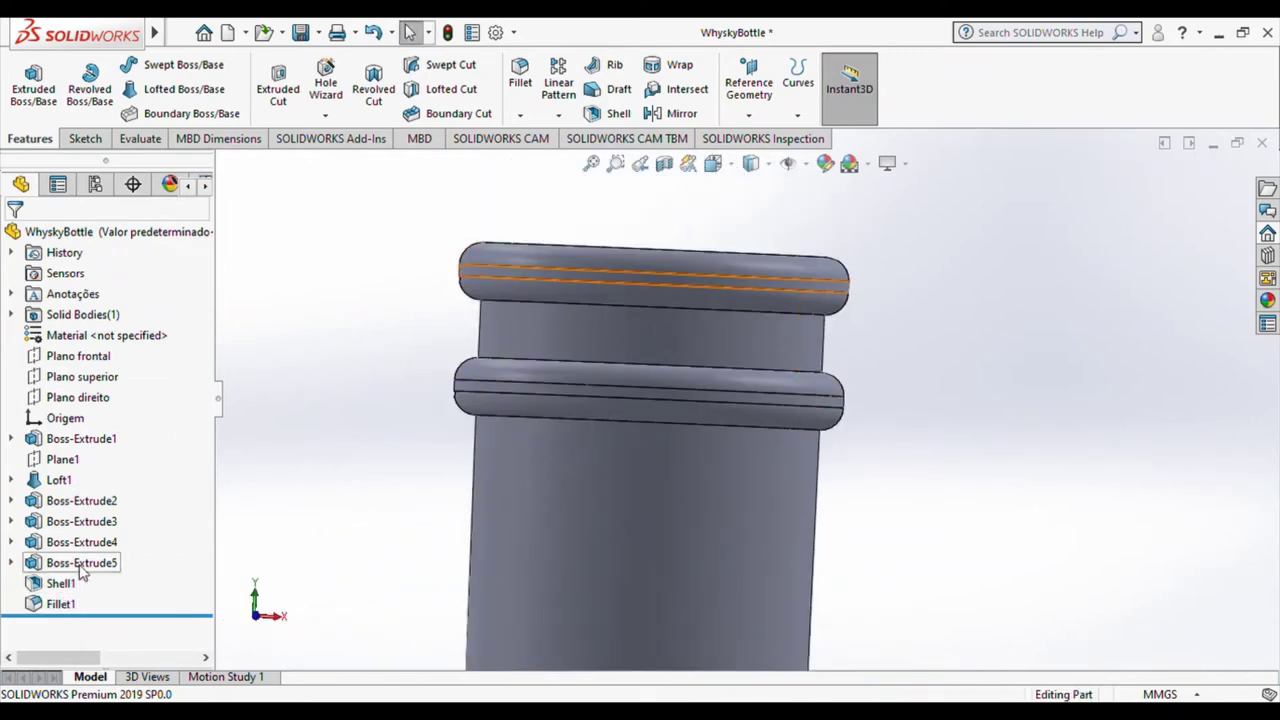
left_click(52, 543)
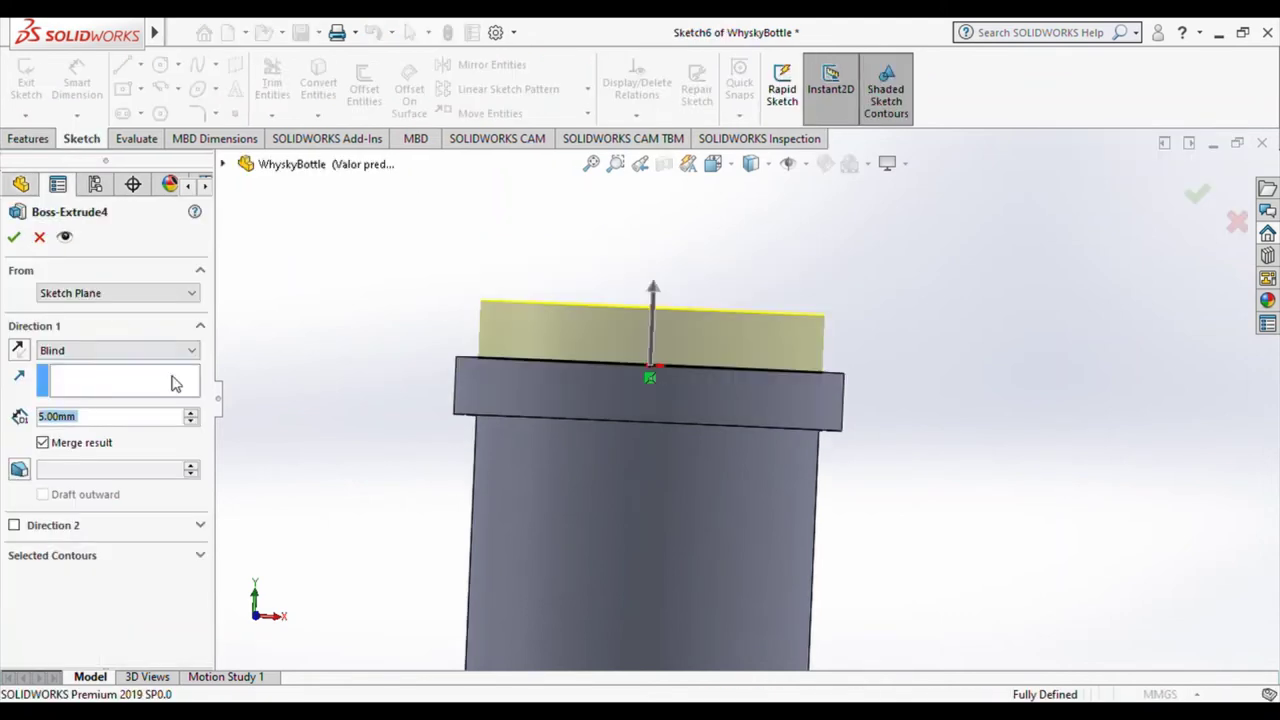
double_click(117, 416)
left_click(14, 237)
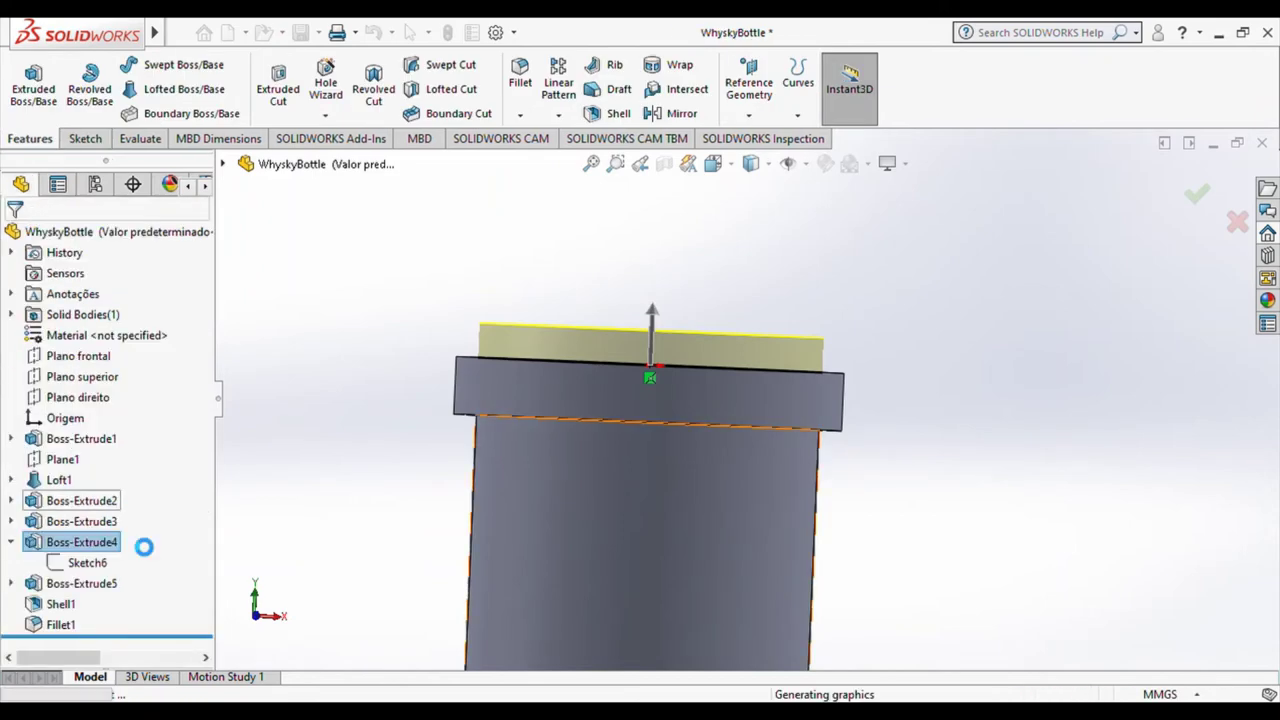
left_click(80, 586)
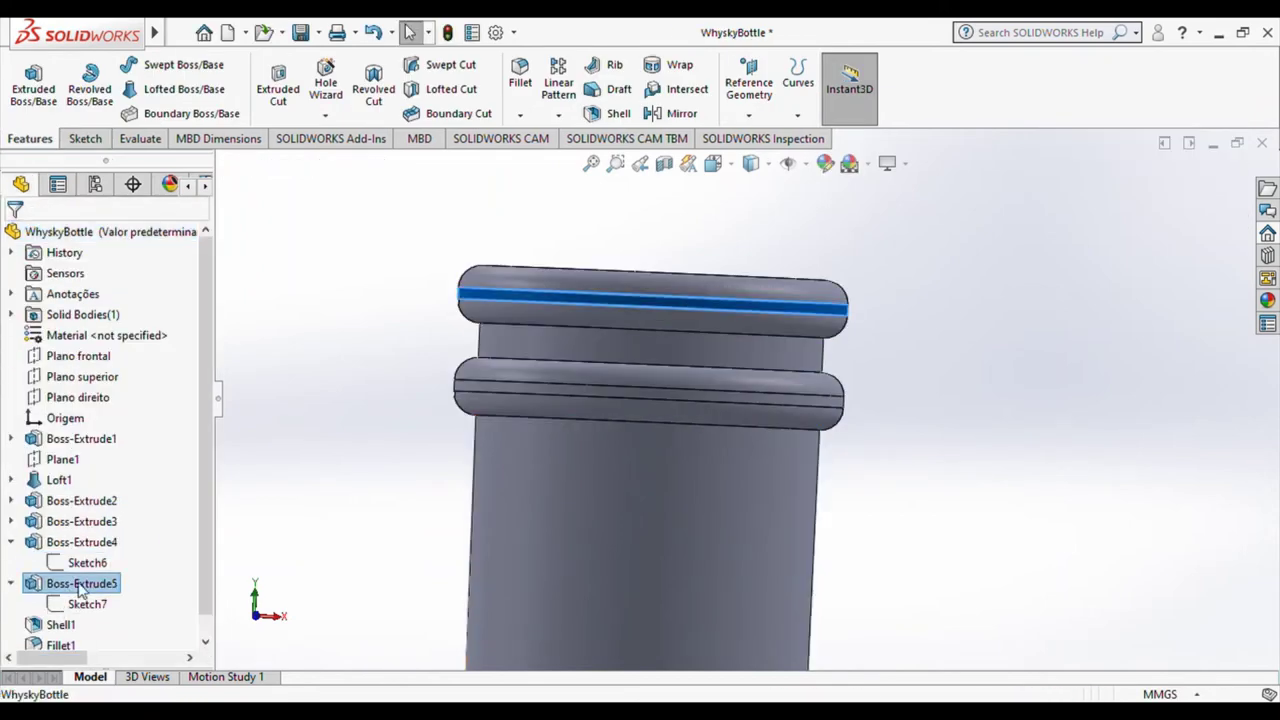
left_click(108, 503)
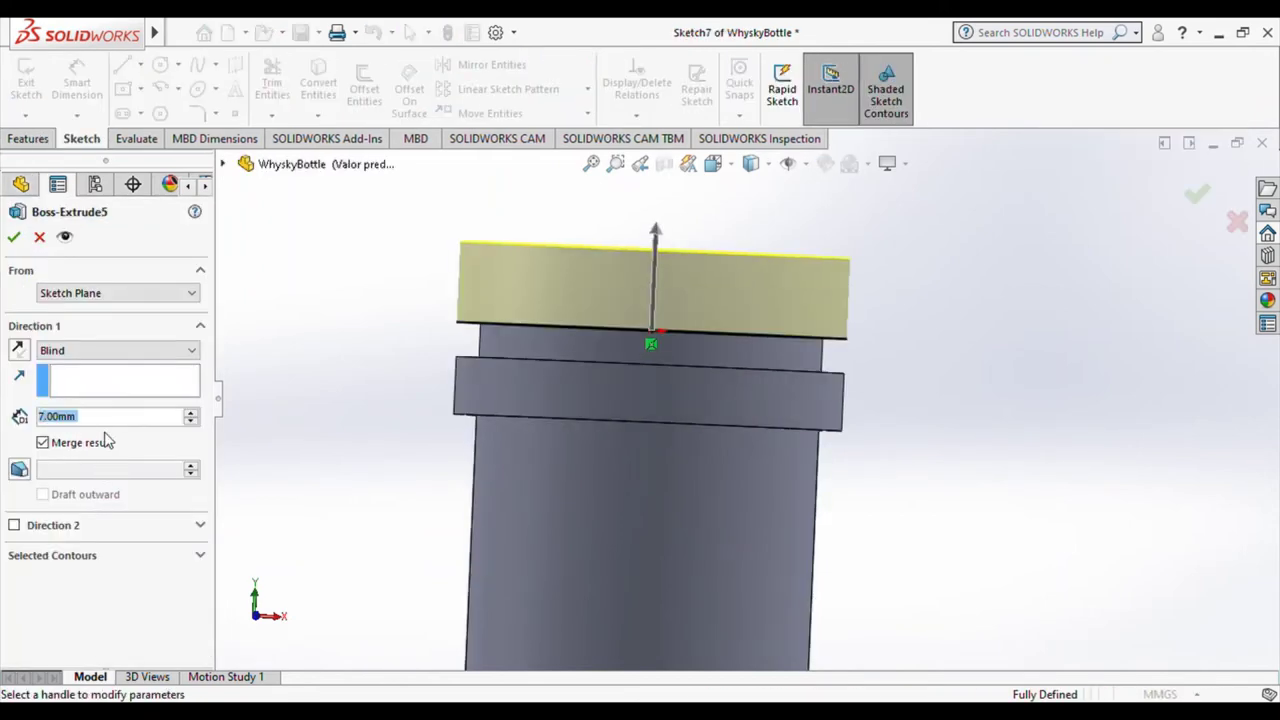
left_click(18, 240)
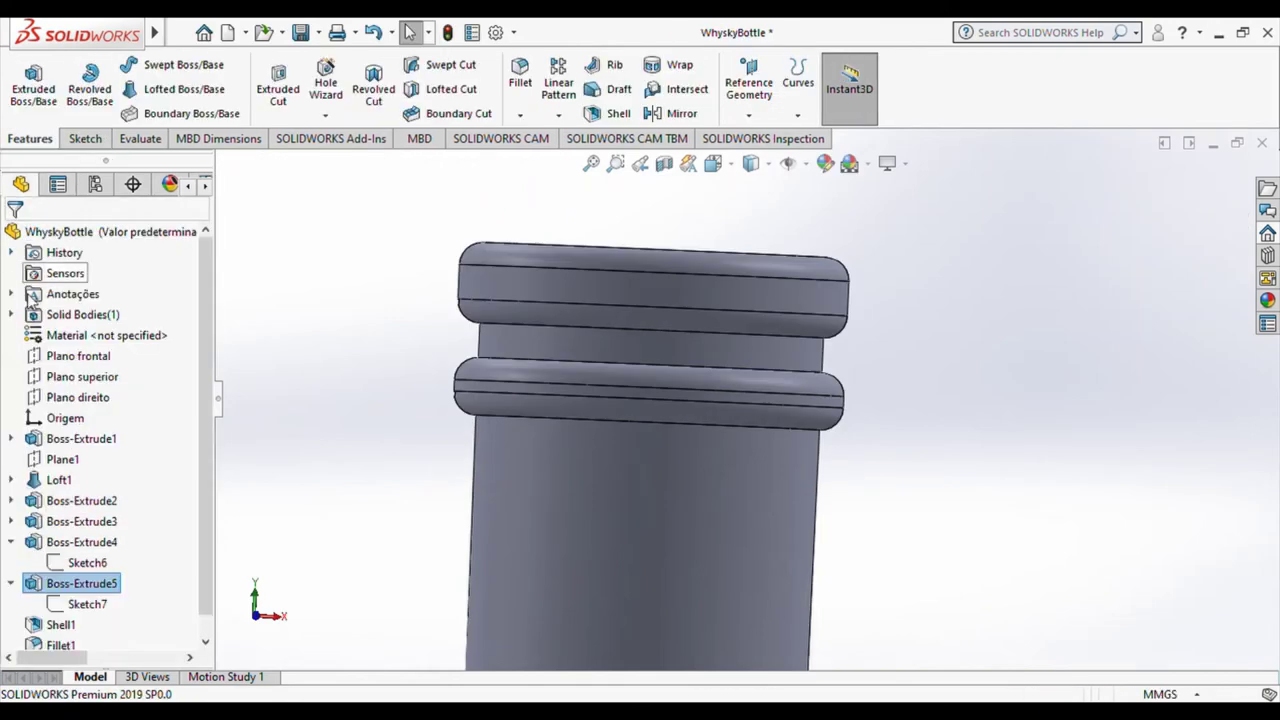
Change the depth of Boss-Extrude3 from 5 mm to 7 mm
left_click(80, 521)
left_click(88, 335)
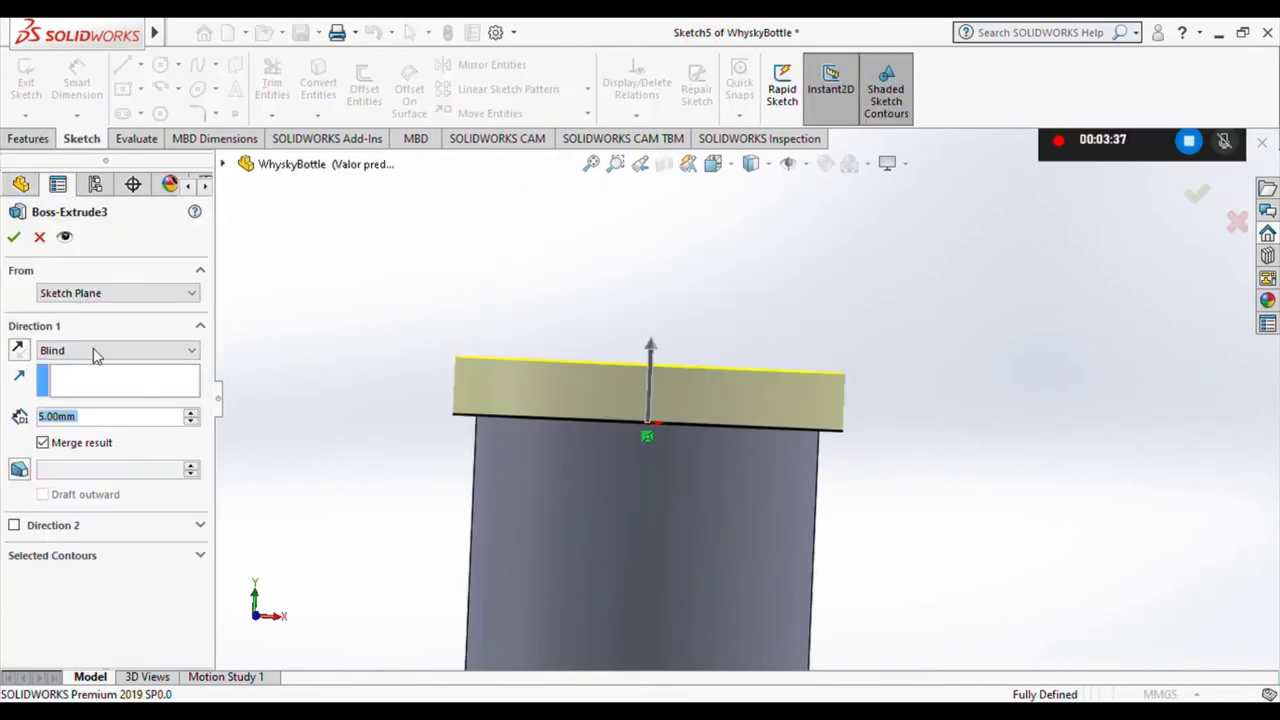
scroll(122, 415, "up", 2)
left_click(16, 238)
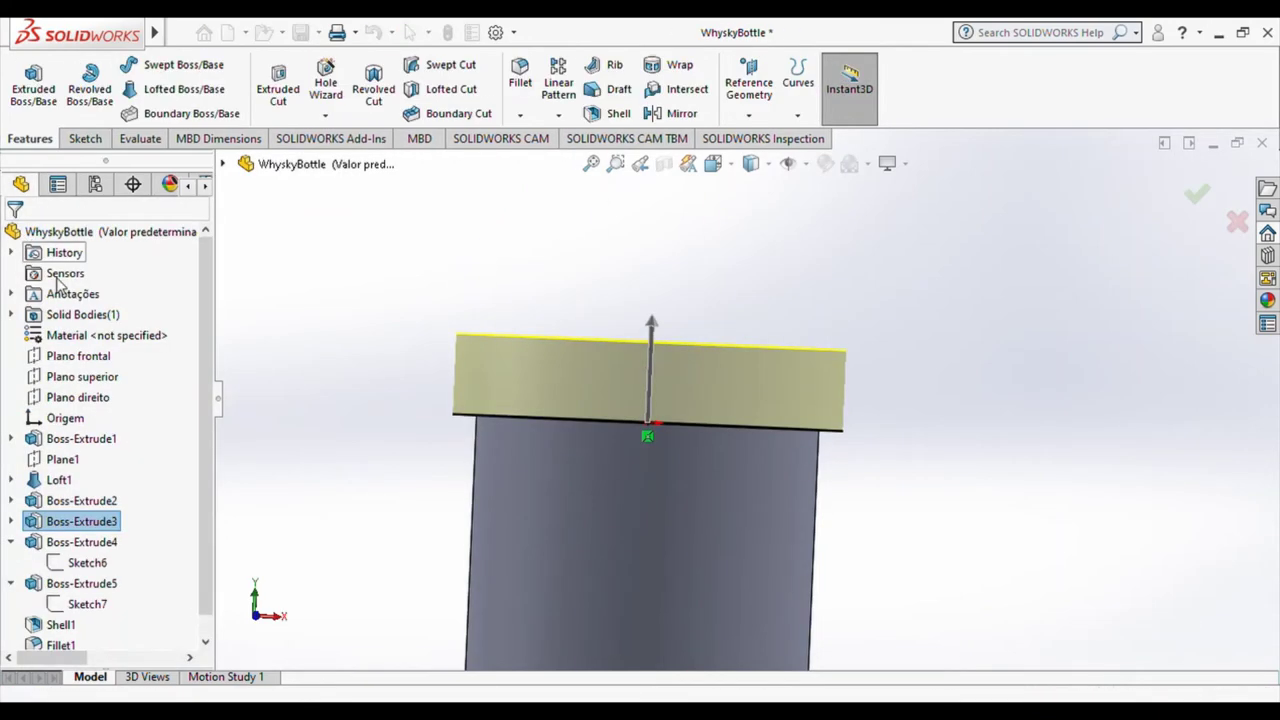
left_click(72, 625)
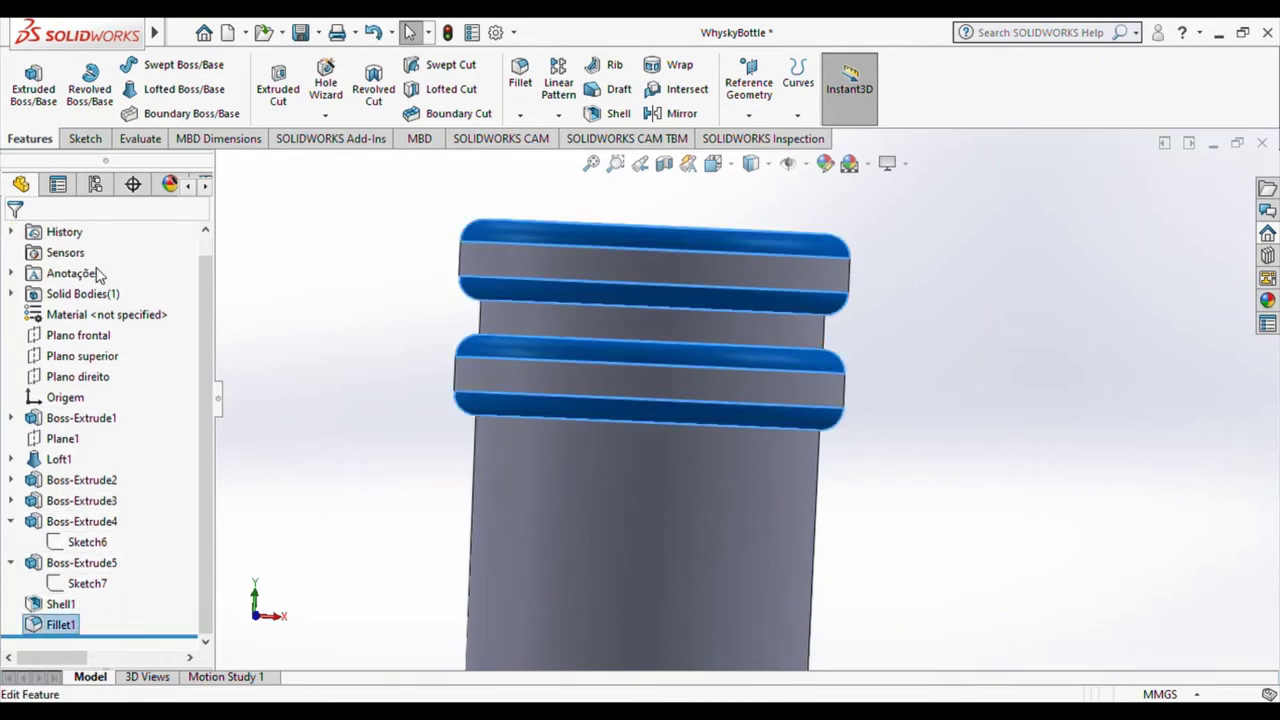
Confirm the Fillet1 edit at 1 mm radius and orbit to the neck and shoulder
scroll(80, 574, "down", 1)
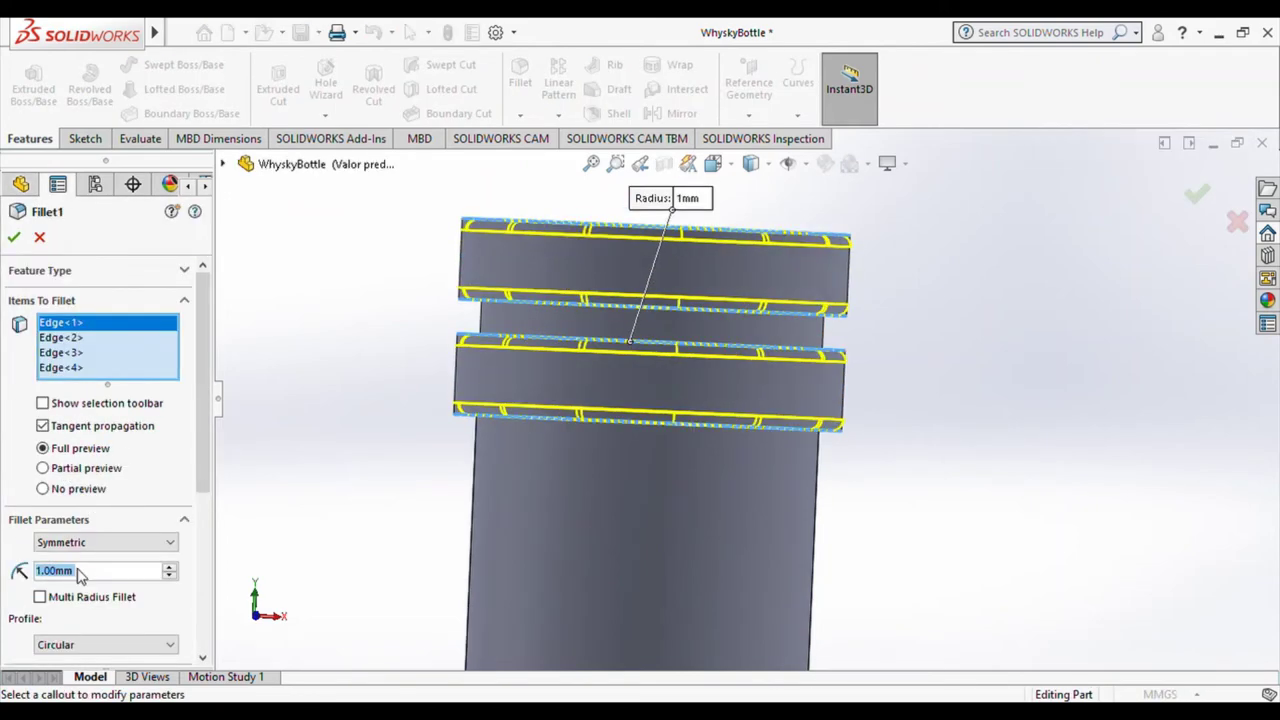
left_click(16, 237)
scroll(906, 449, "down", 5)
middle_click_drag(906, 449, 813, 467)
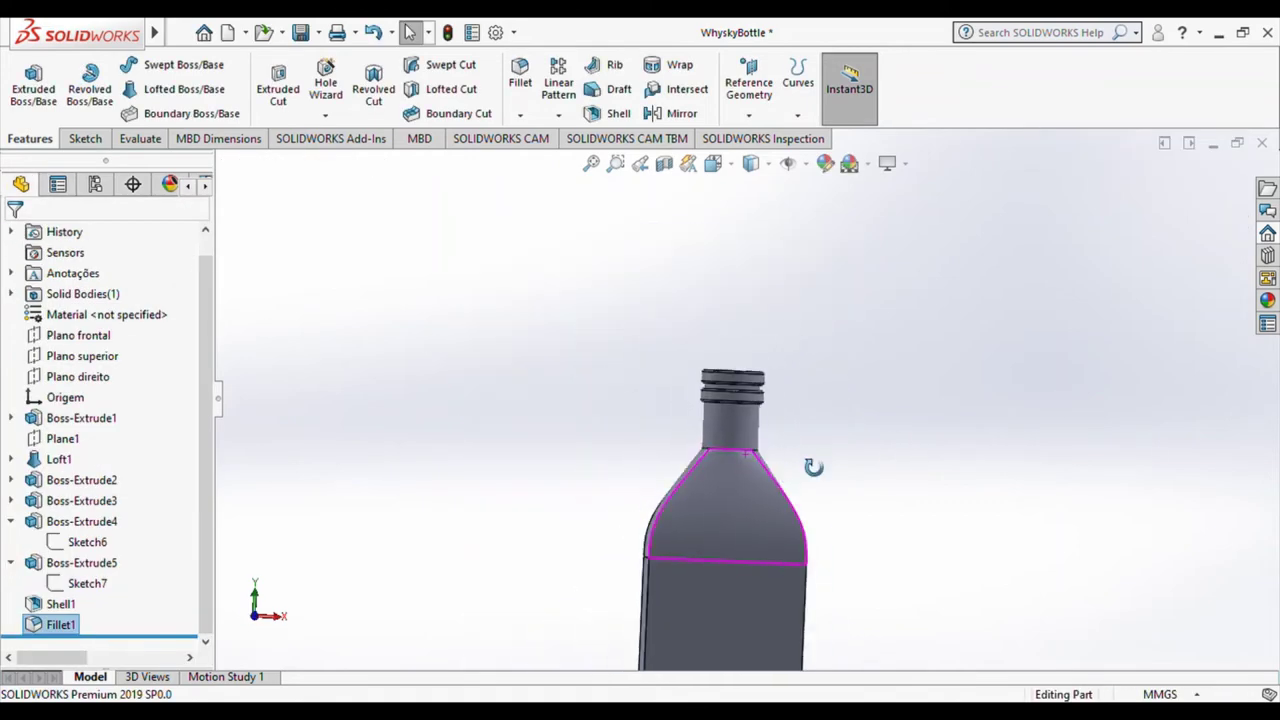
scroll(682, 382, "down", 2)
scroll(660, 375, "down", 2)
scroll(643, 368, "down", 3)
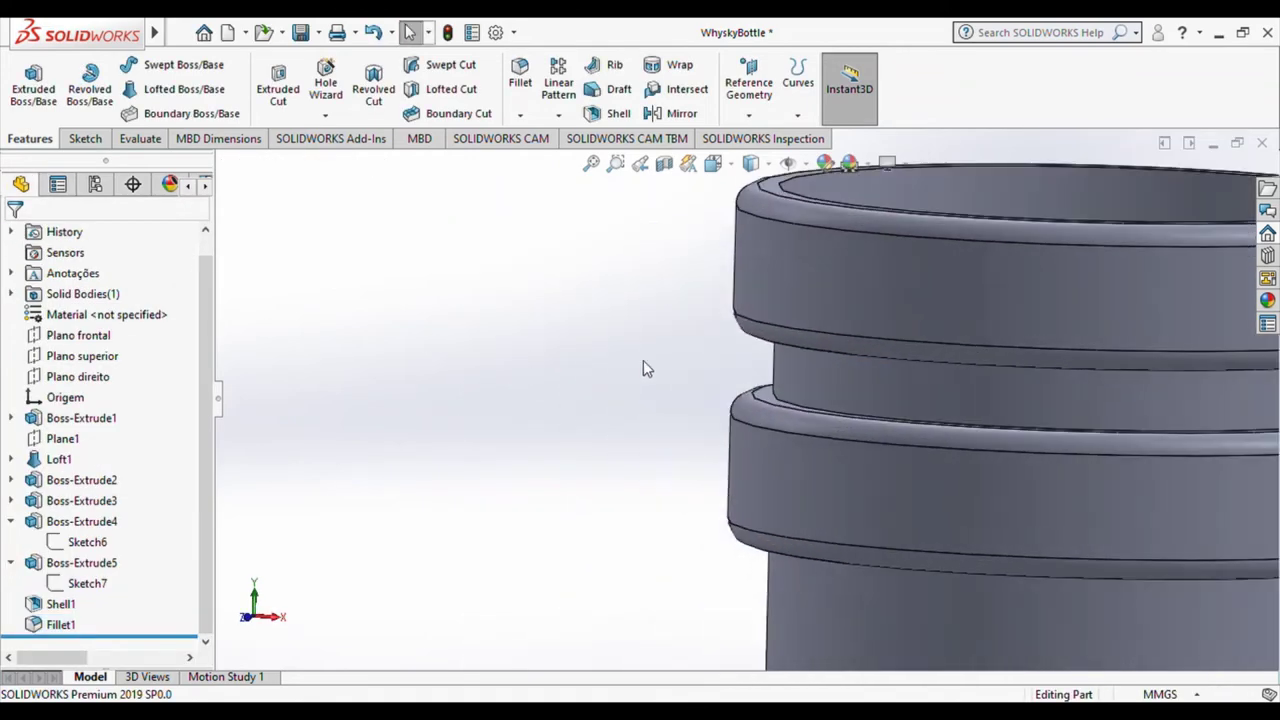
scroll(951, 314, "down", 2)
scroll(929, 529, "up", 5)
scroll(929, 529, "up", 2)
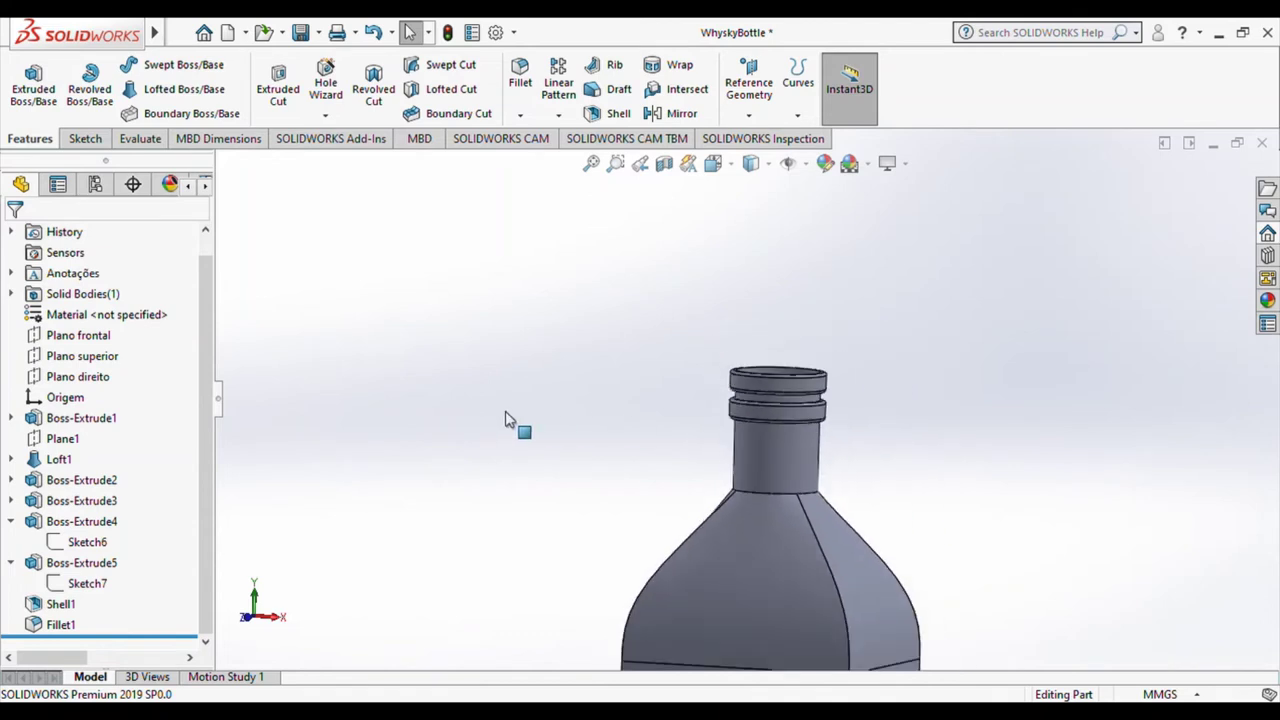
Select the eight vertical body and shoulder edges for a new fillet
left_click(516, 76)
scroll(725, 500, "up", 2)
left_click(793, 512)
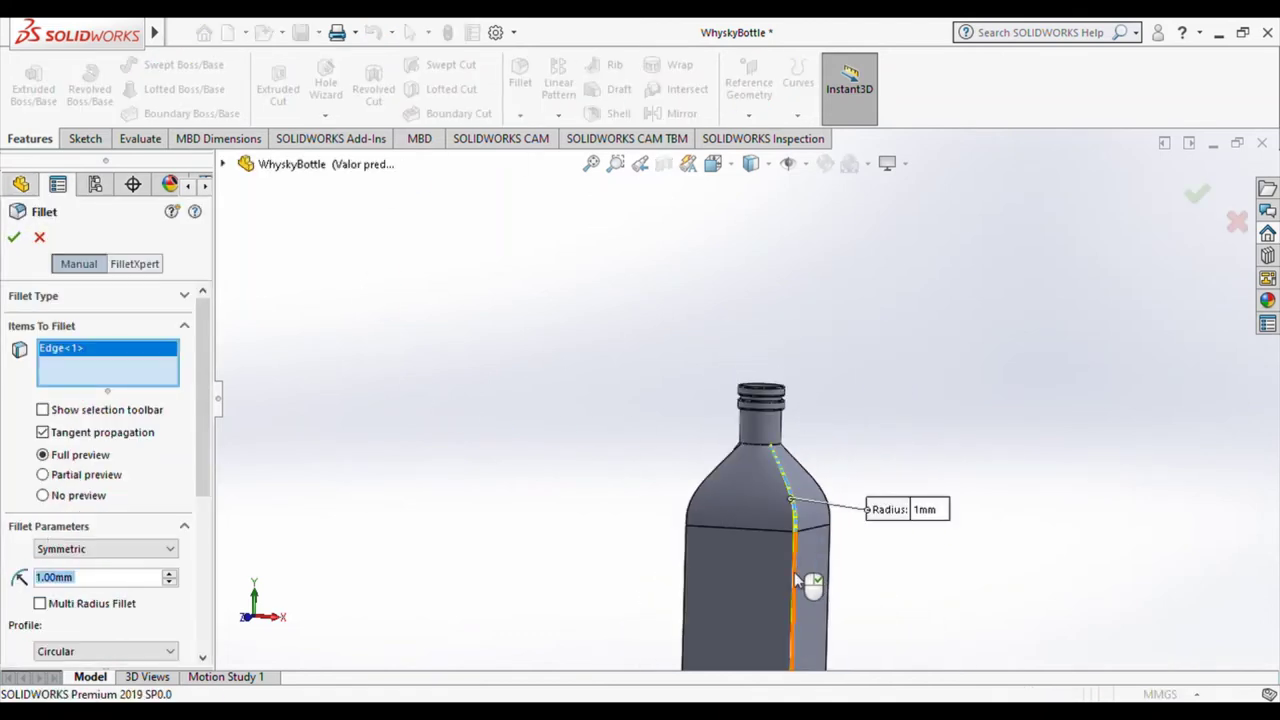
left_click(824, 585)
mouse_move(824, 585)
middle_mouse_down()
mouse_move(697, 594)
mouse_move(811, 510)
mouse_move(886, 534)
mouse_move(742, 594)
middle_mouse_up()
left_click(815, 497)
left_click(822, 541)
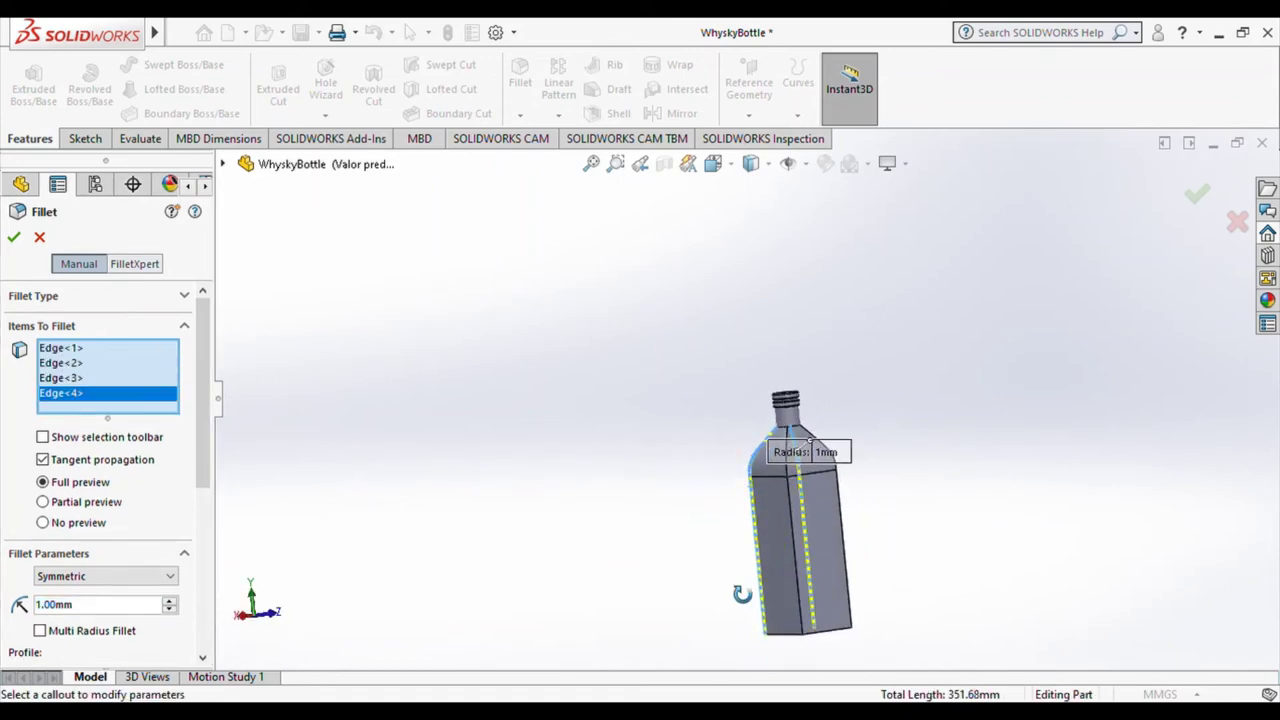
scroll(813, 497, "down", 5)
left_click(770, 262)
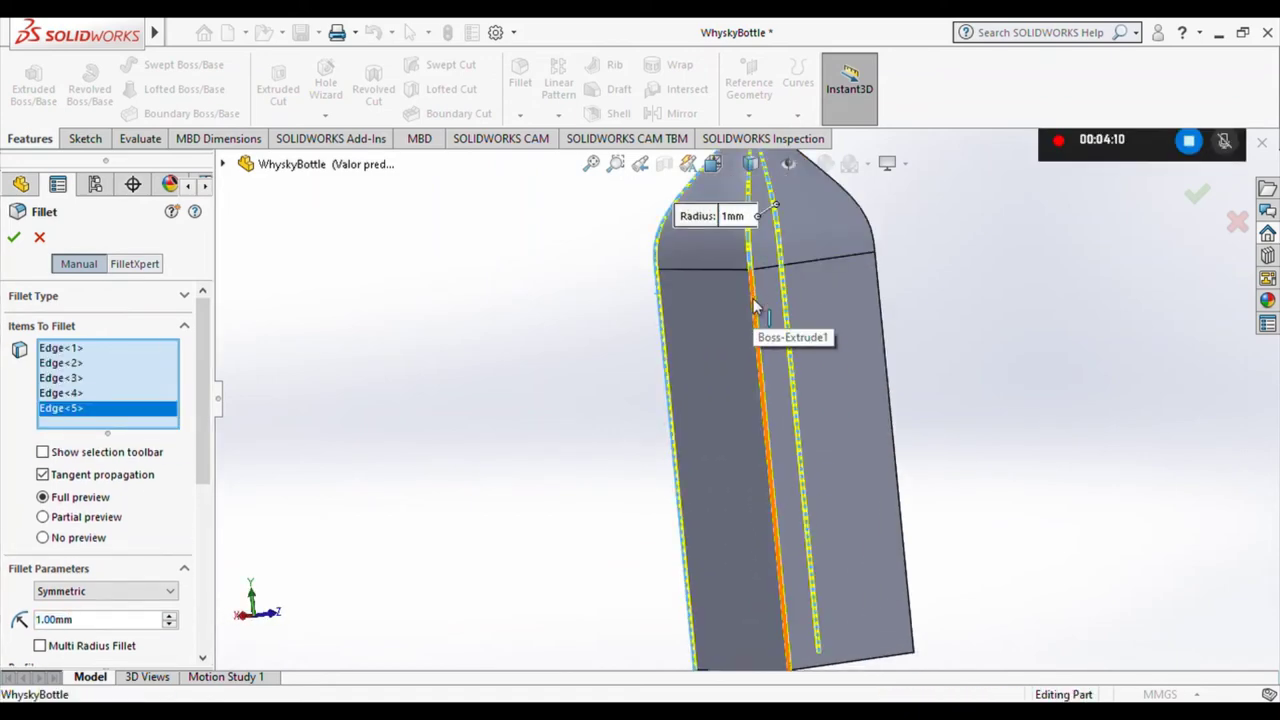
left_click(760, 322)
mouse_move(760, 322)
middle_mouse_down()
mouse_move(689, 349)
mouse_move(893, 204)
middle_mouse_up()
left_click(868, 200)
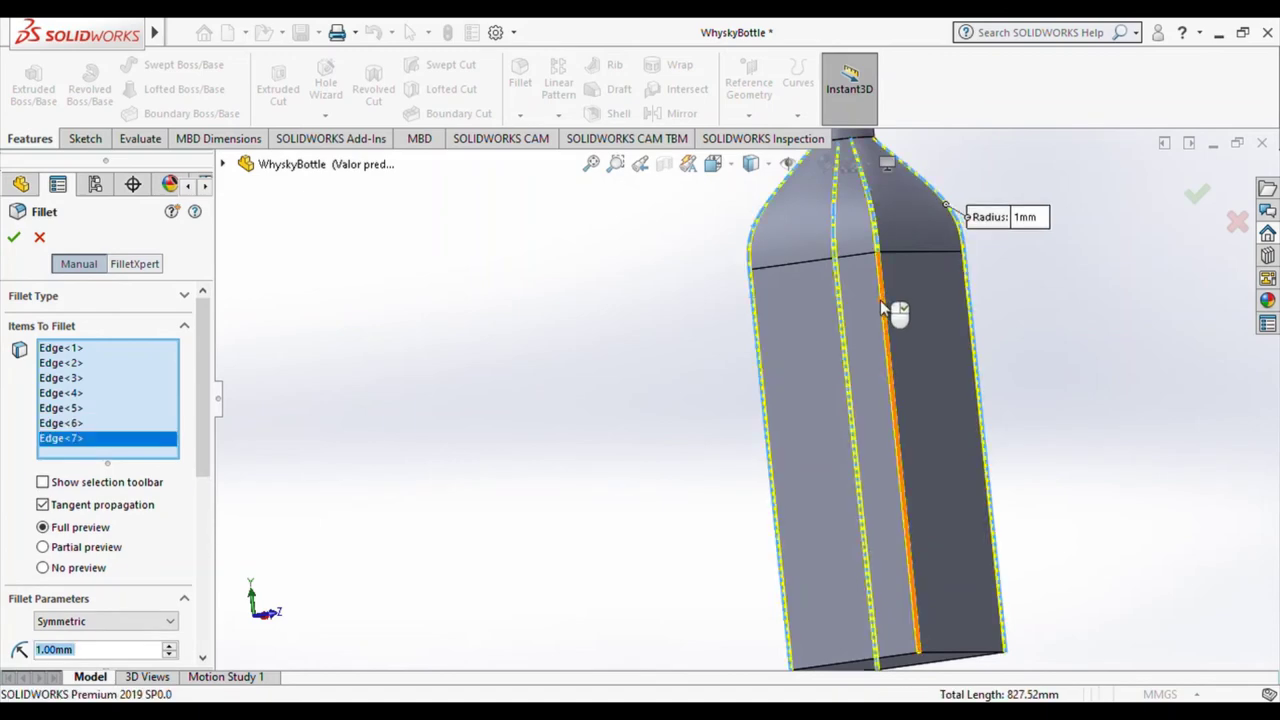
Set the fillet radius to 10 mm and accept it as Fillet2
left_click(884, 300)
scroll(170, 636, "down", 1)
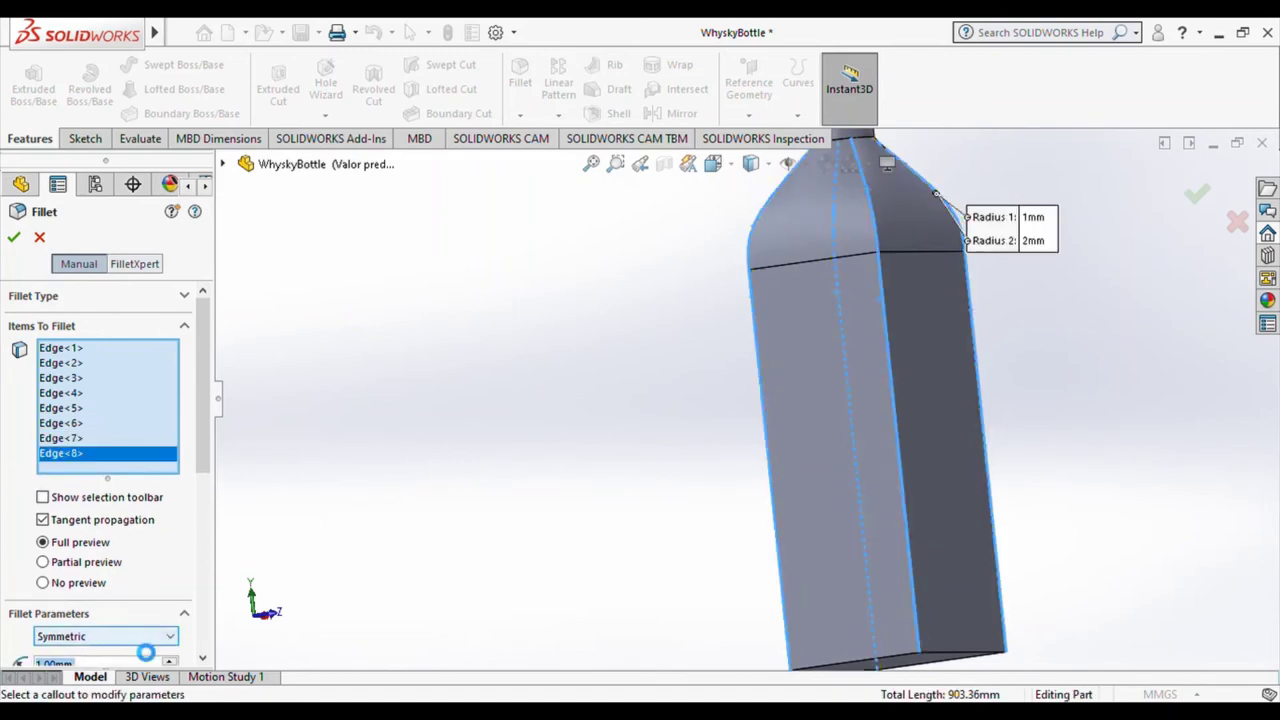
scroll(120, 445, "down", 3)
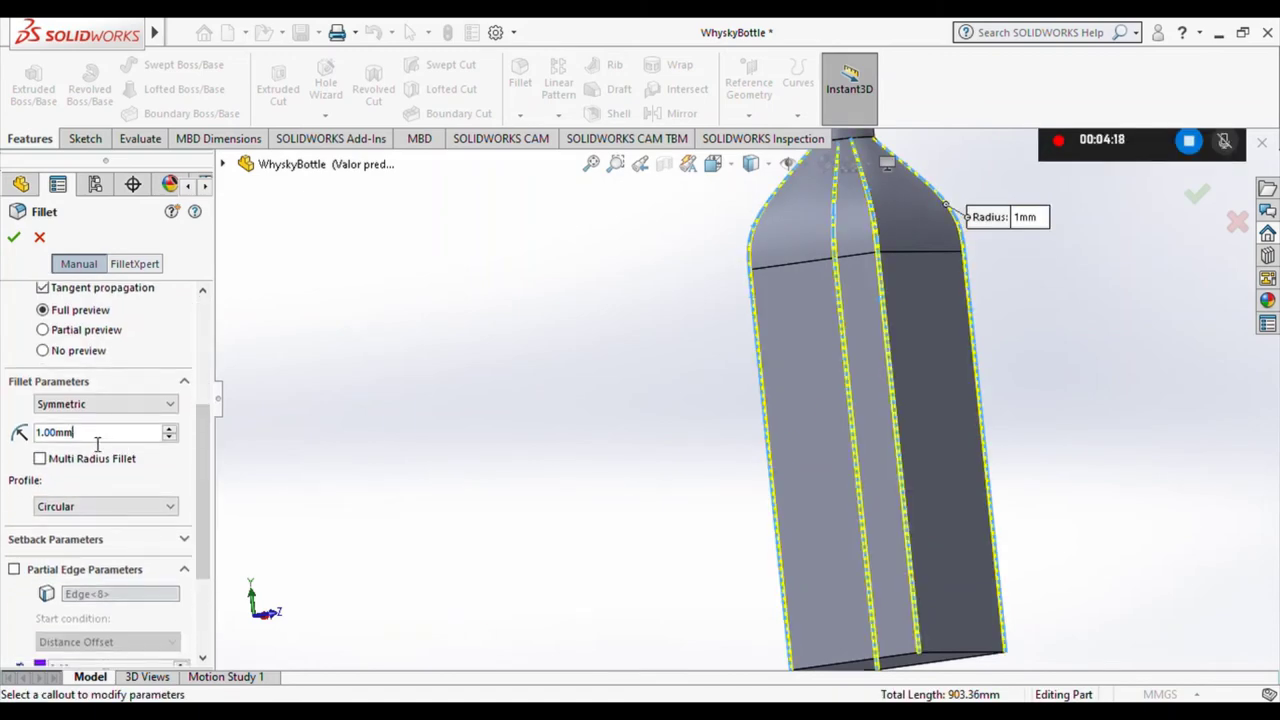
type("10")
key("Return")
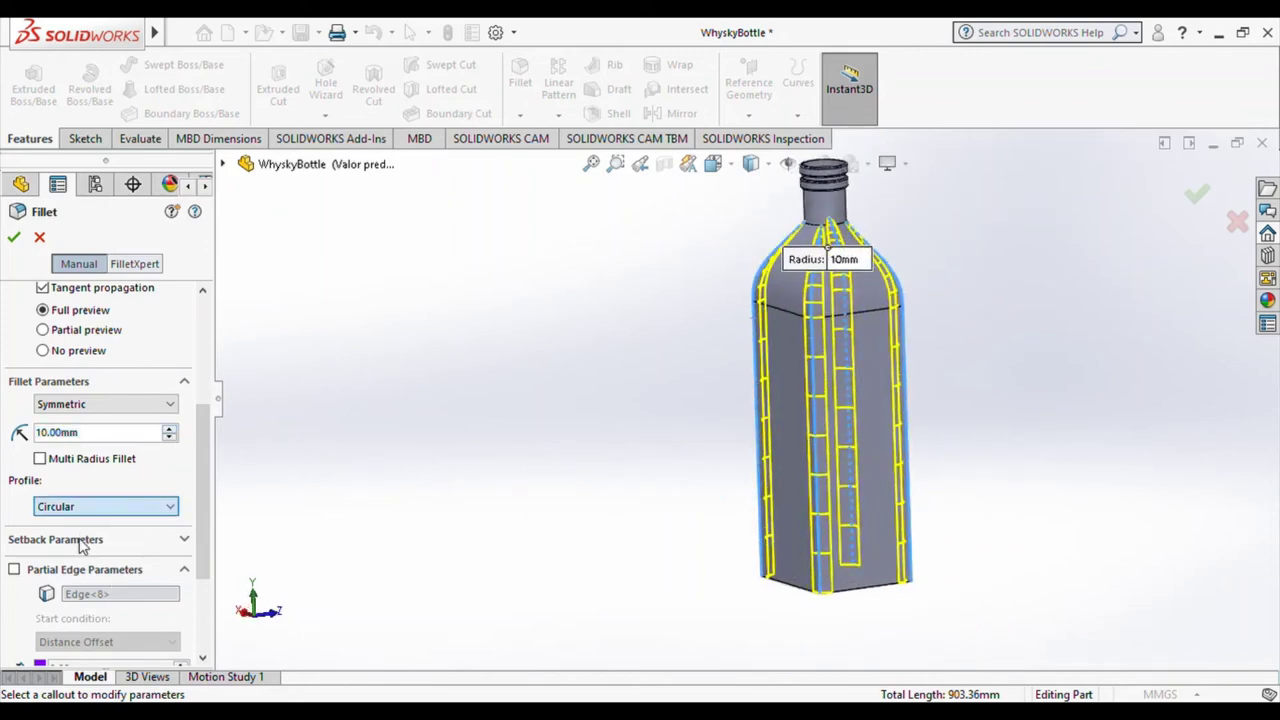
scroll(892, 298, "down", 2)
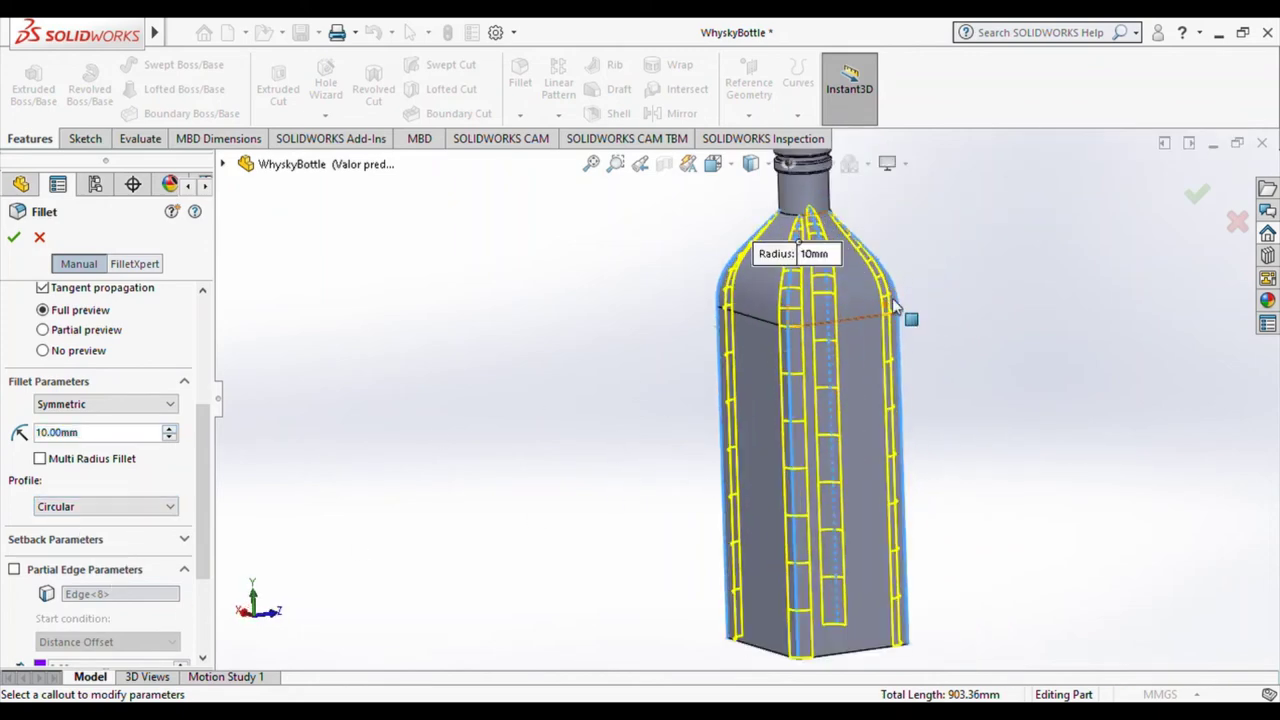
left_click(1197, 193)
scroll(869, 265, "up", 3)
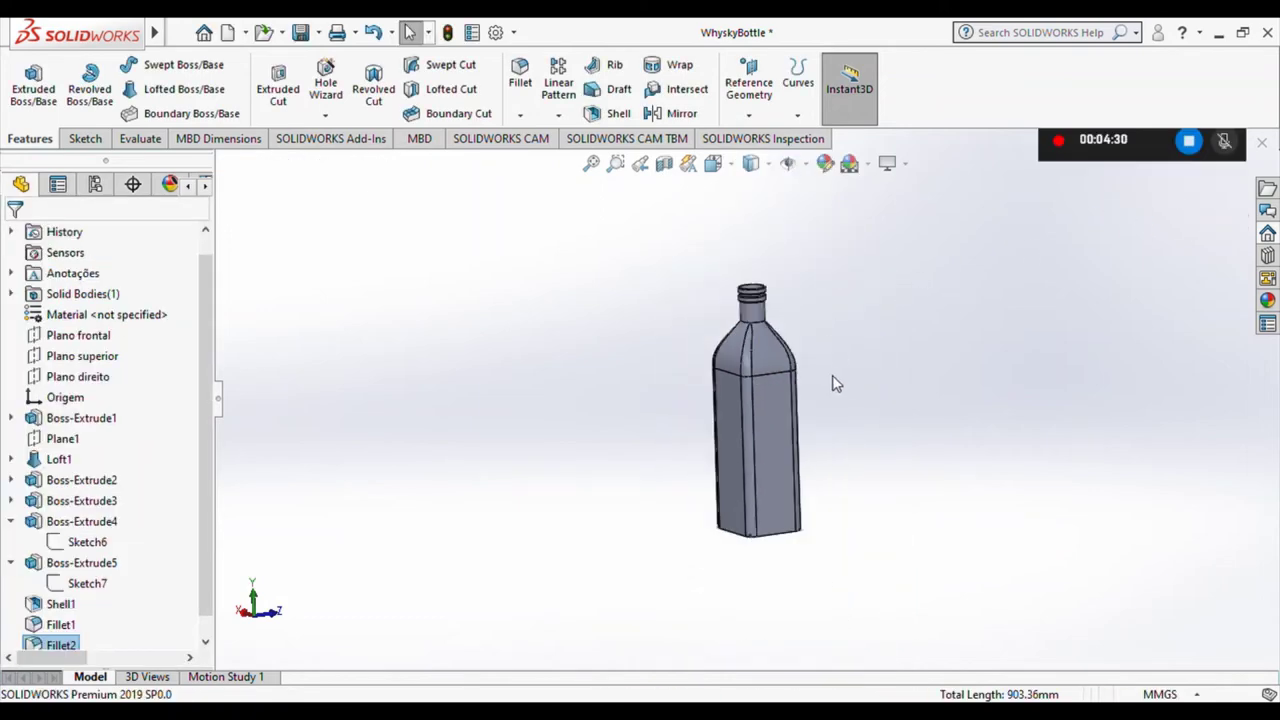
middle_click_drag(834, 380, 675, 170)
Round the edge where the neck meets the shoulder with a 15 mm fillet
key("Return")
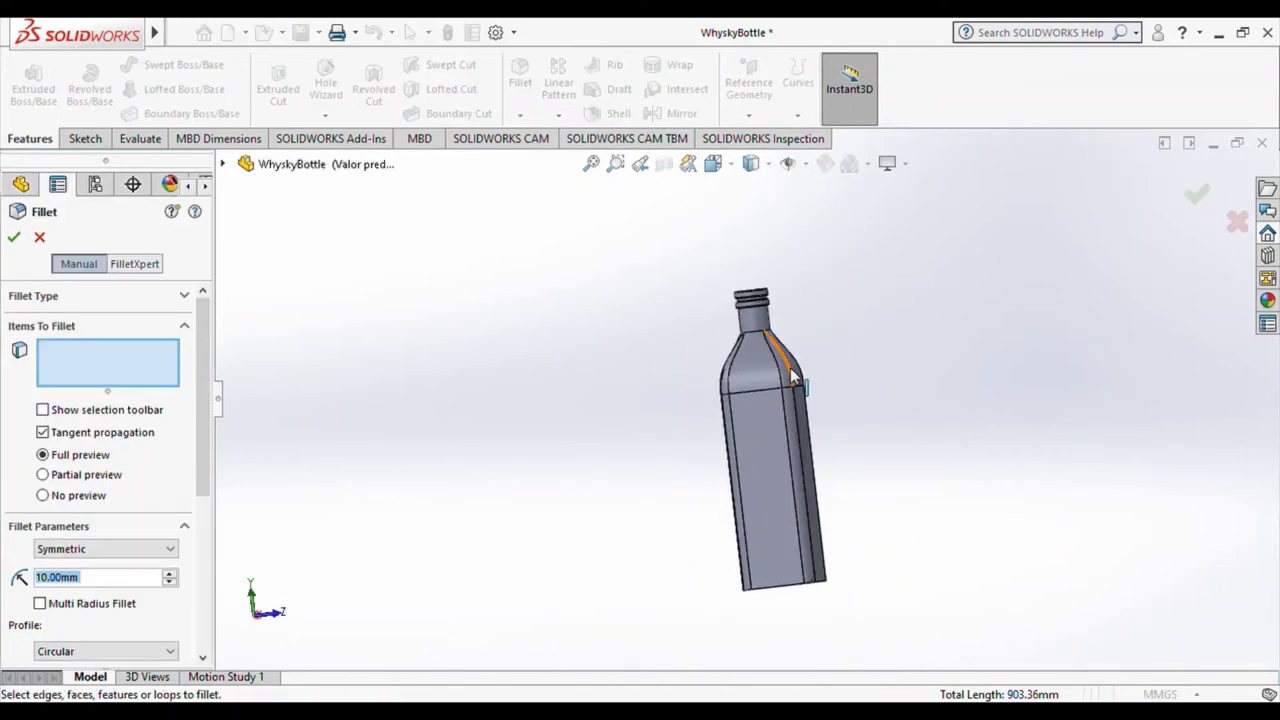
scroll(695, 413, "down", 1)
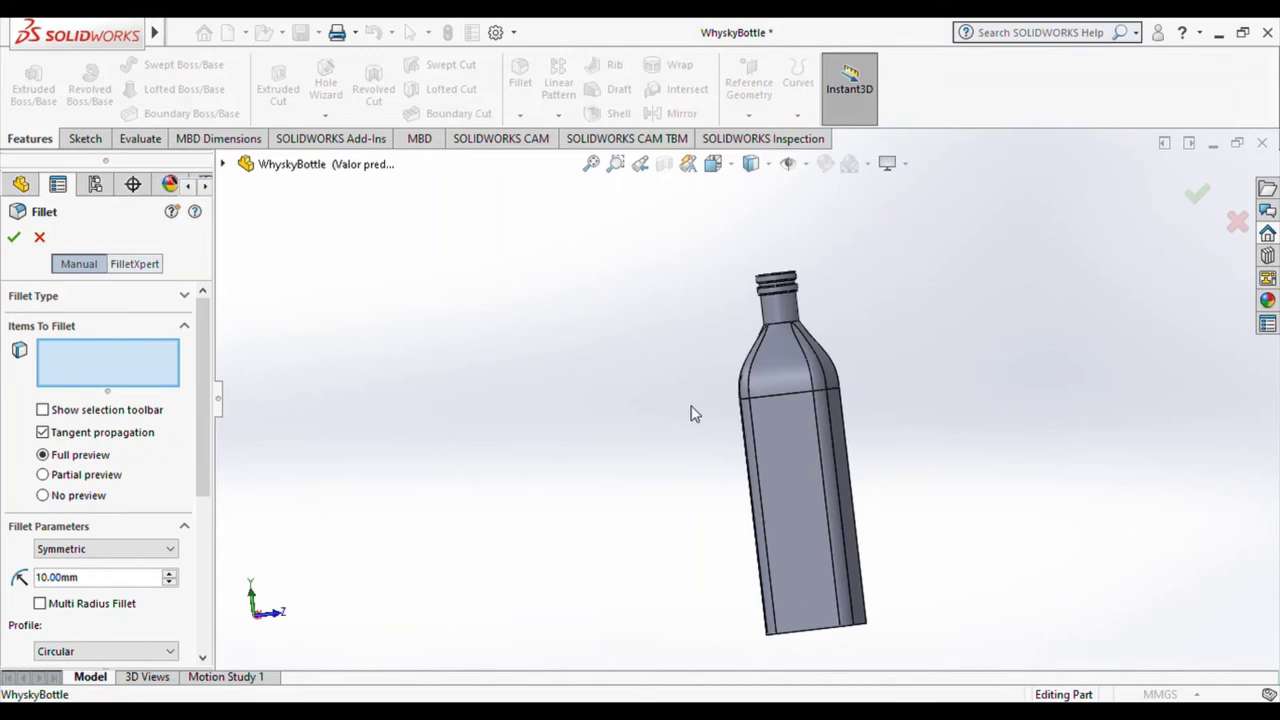
left_click(783, 330)
scroll(783, 330, "down", 5)
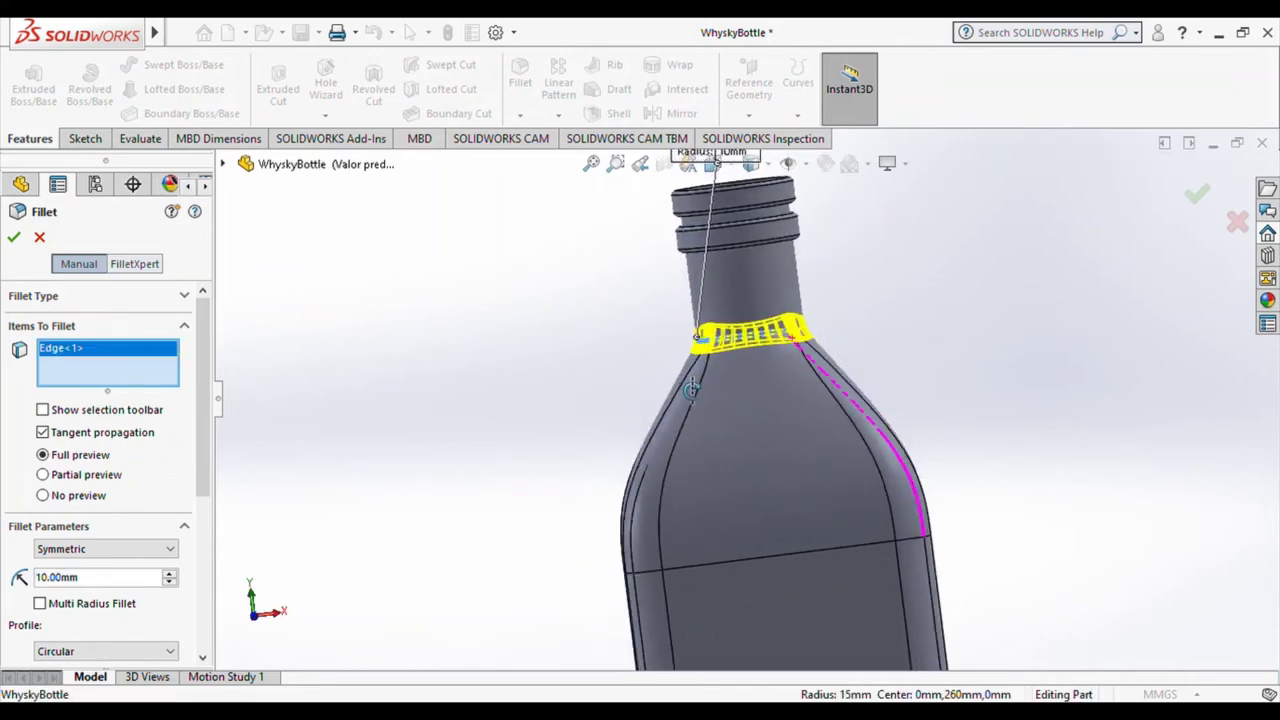
left_click(123, 580)
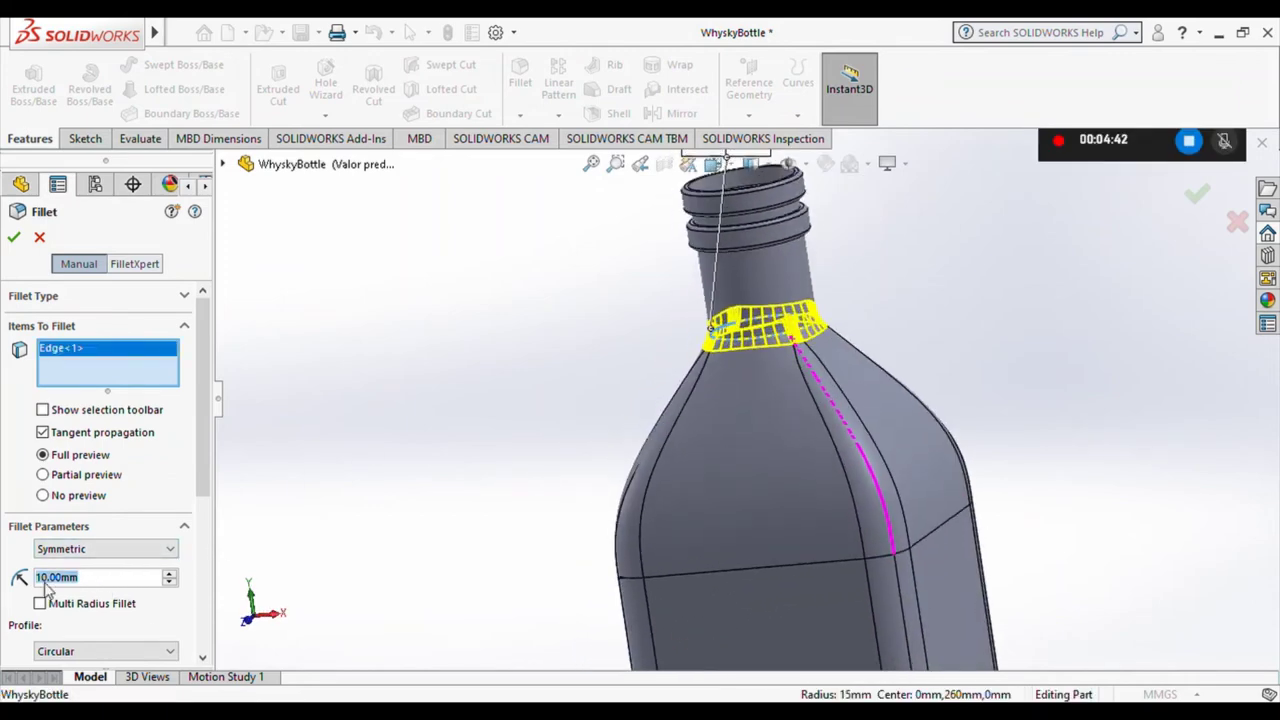
type("15")
key("Return")
left_click(15, 238)
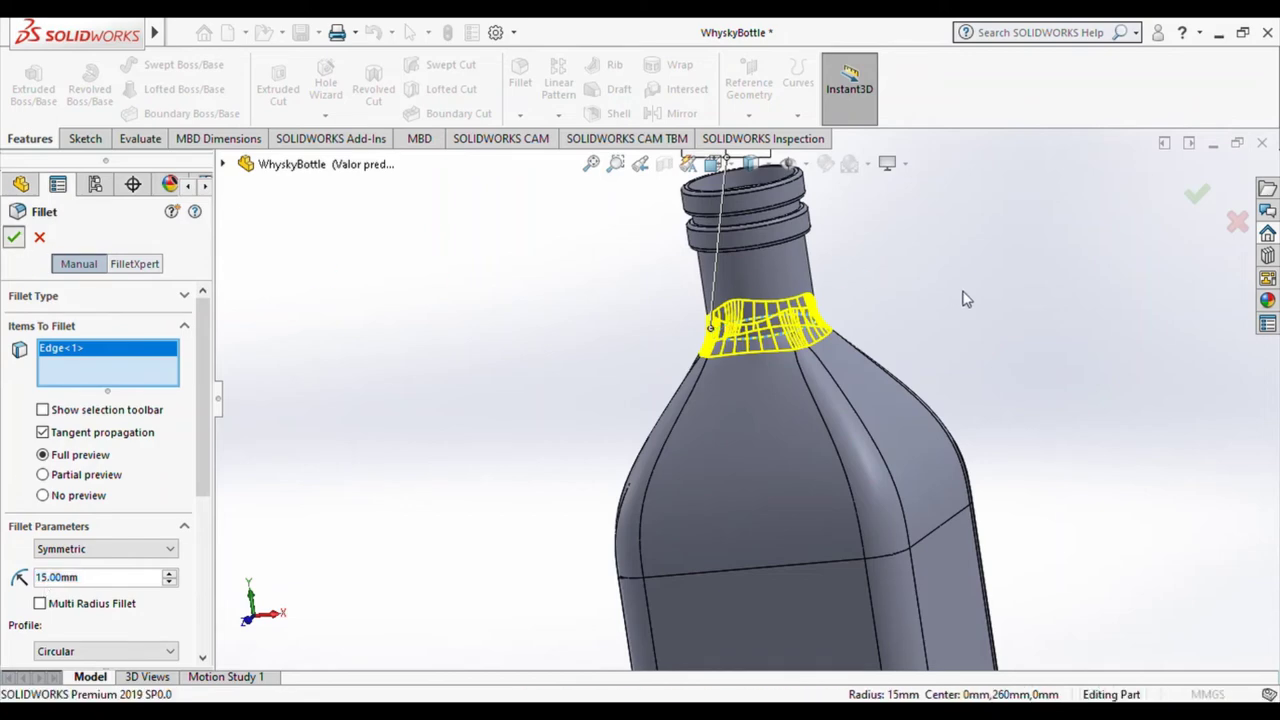
mouse_move(963, 291)
middle_mouse_down()
mouse_move(990, 332)
mouse_move(892, 359)
mouse_move(755, 425)
middle_mouse_up()
scroll(741, 412, "up", 3)
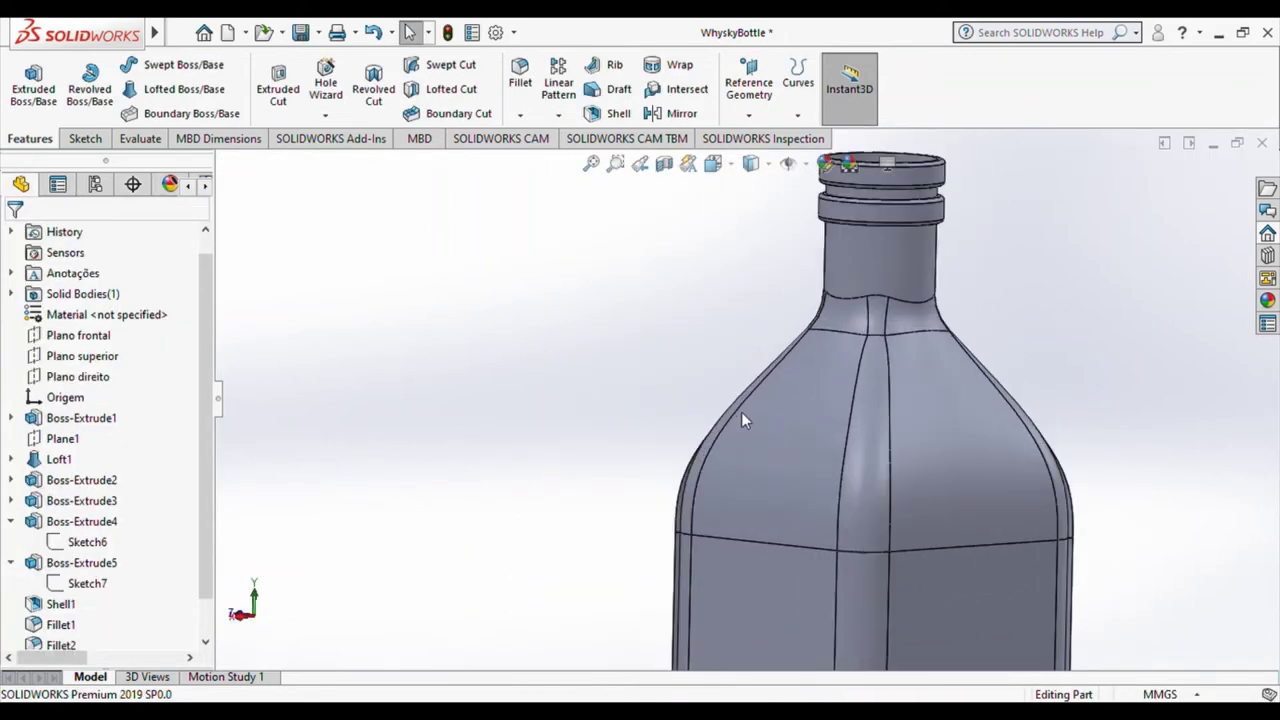
scroll(741, 412, "up", 3)
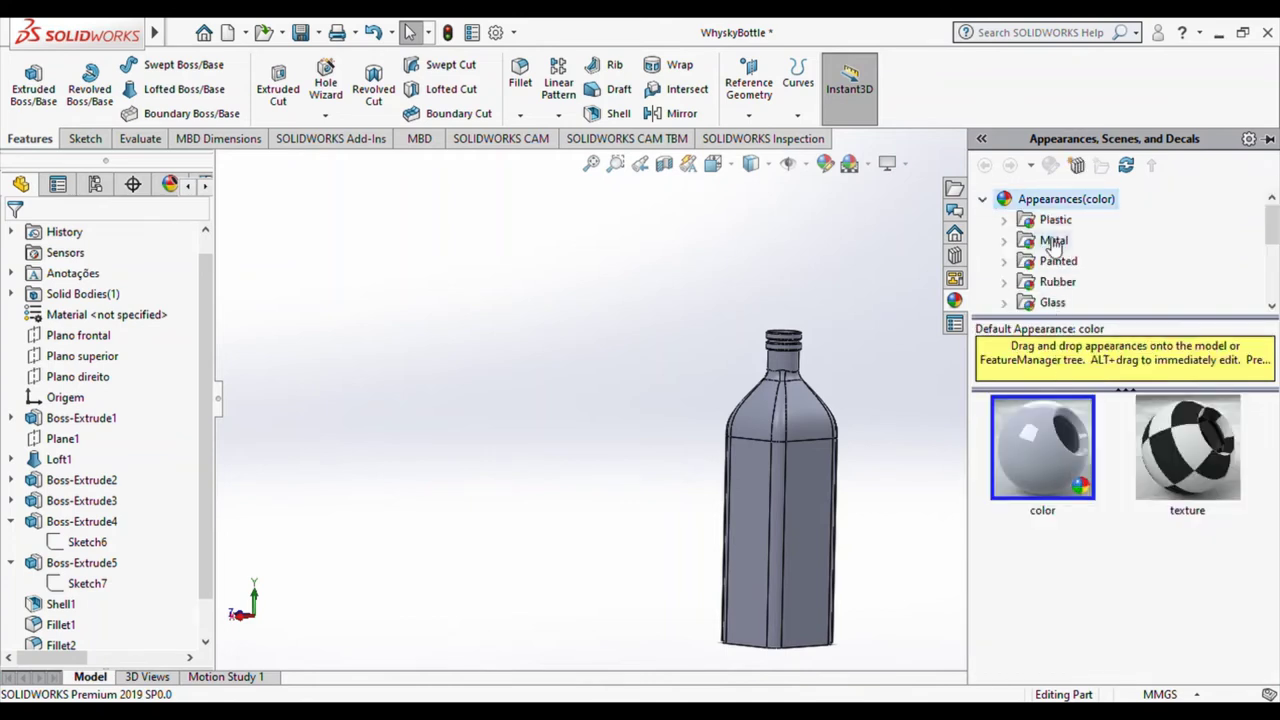
Browse the Appearances library to Glass > Thick Gloss
left_click(1054, 243)
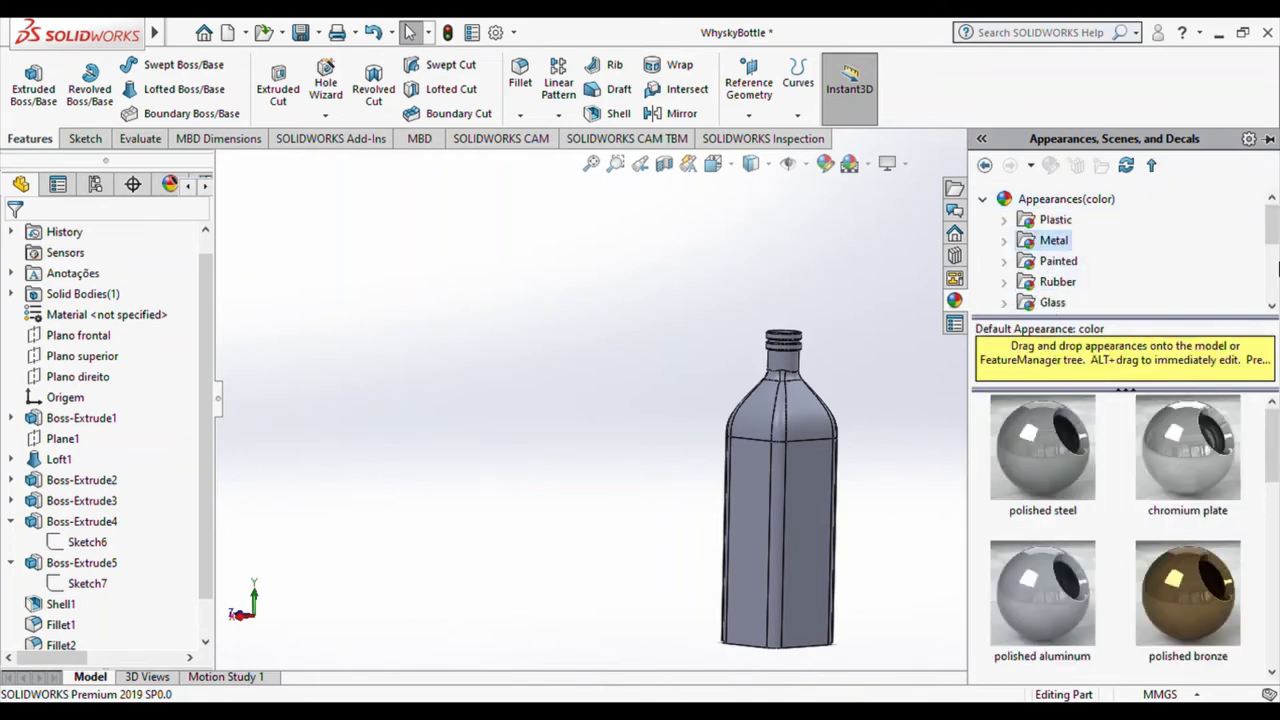
scroll(1073, 268, "down", 1)
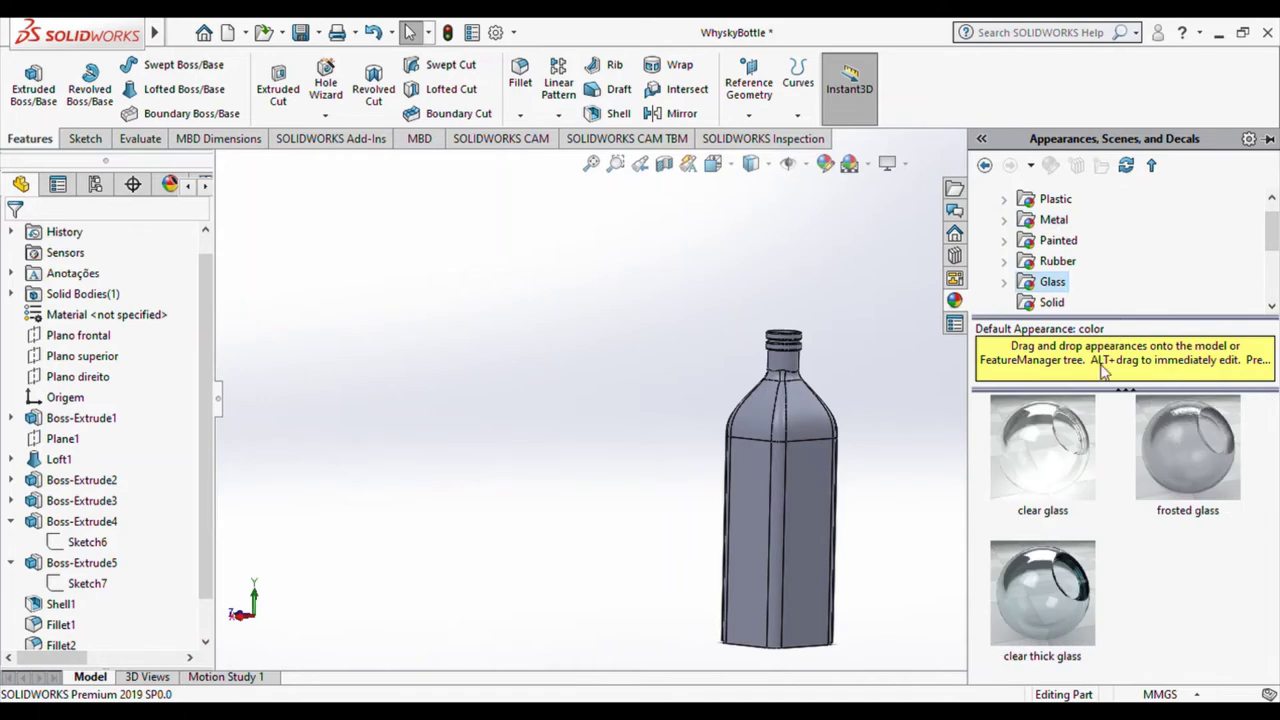
left_click(1004, 288)
scroll(1050, 250, "down", 1)
left_click(1074, 220)
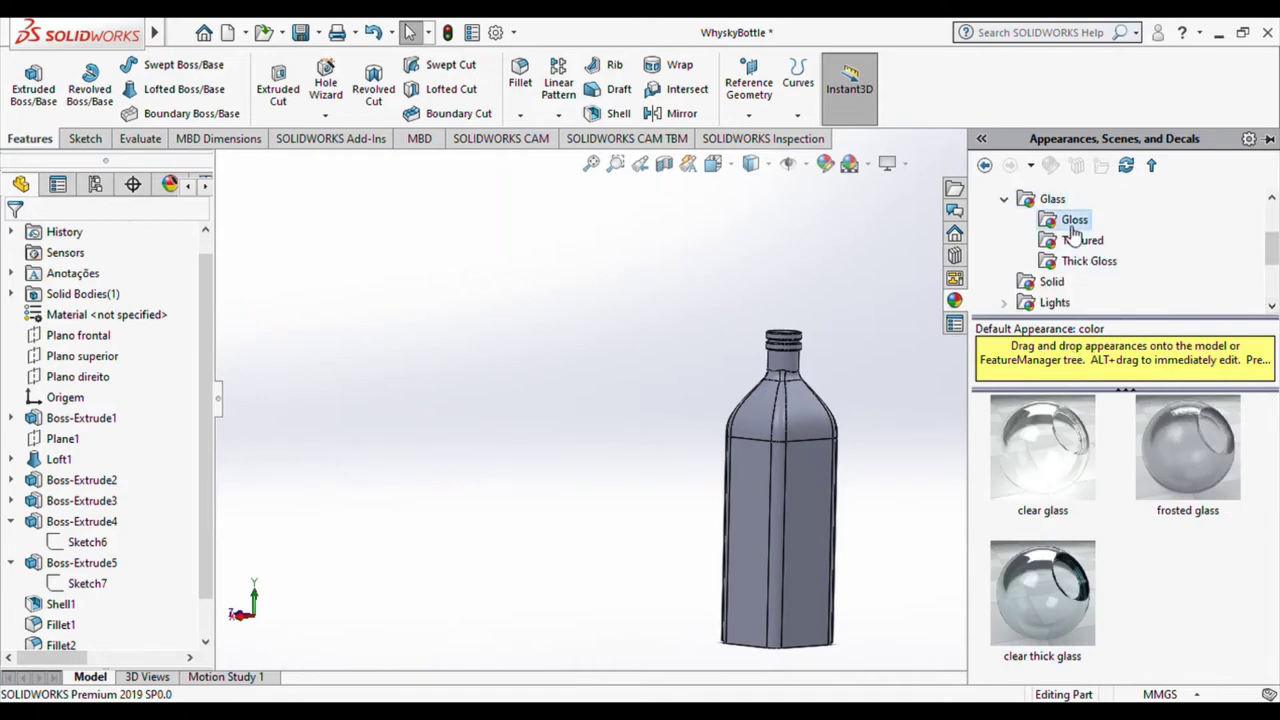
left_click_drag(1271, 475, 1263, 584)
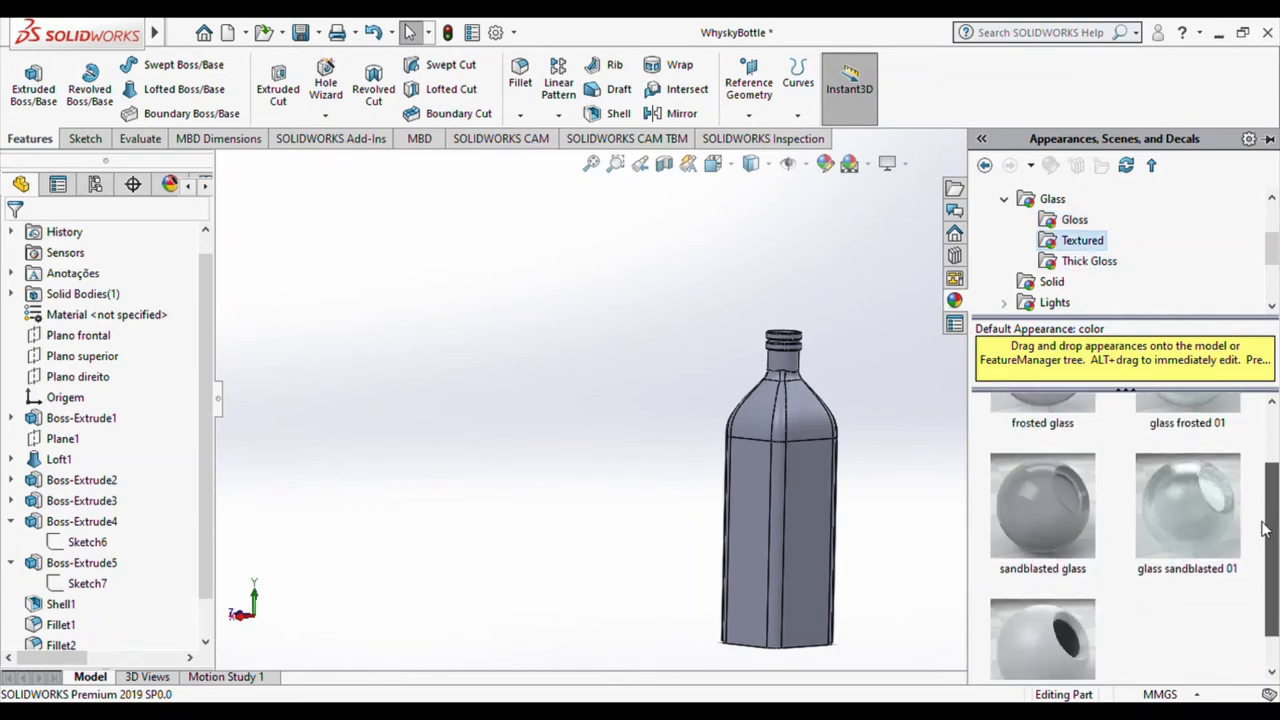
left_click_drag(1273, 475, 1268, 481)
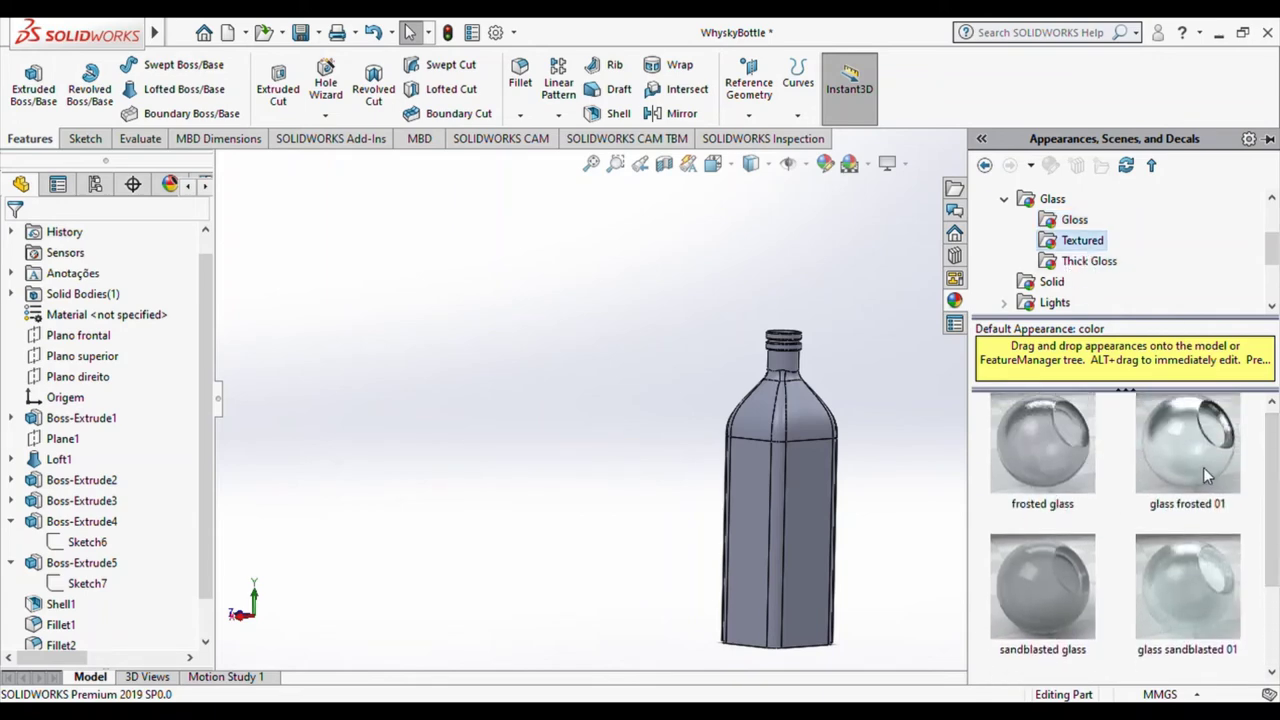
left_click(1089, 261)
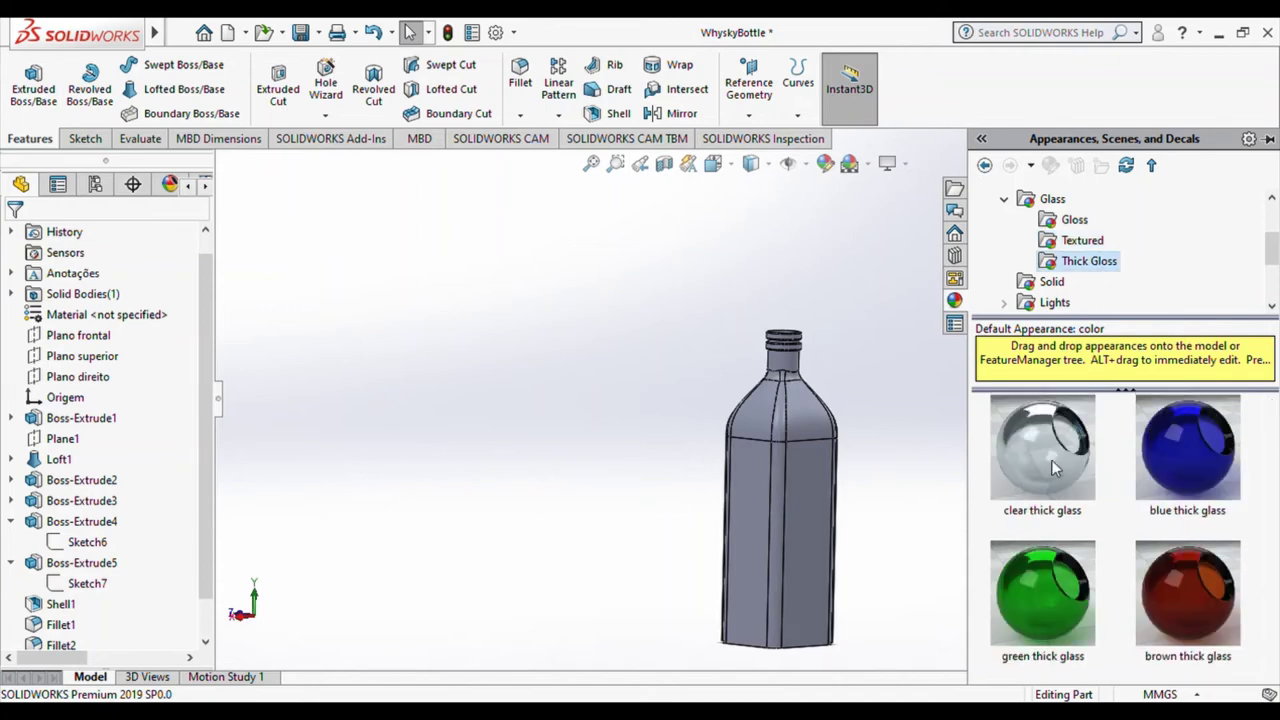
Apply clear thick glass to the whole bottle and view it from front and isometric
left_click_drag(1053, 468, 818, 500)
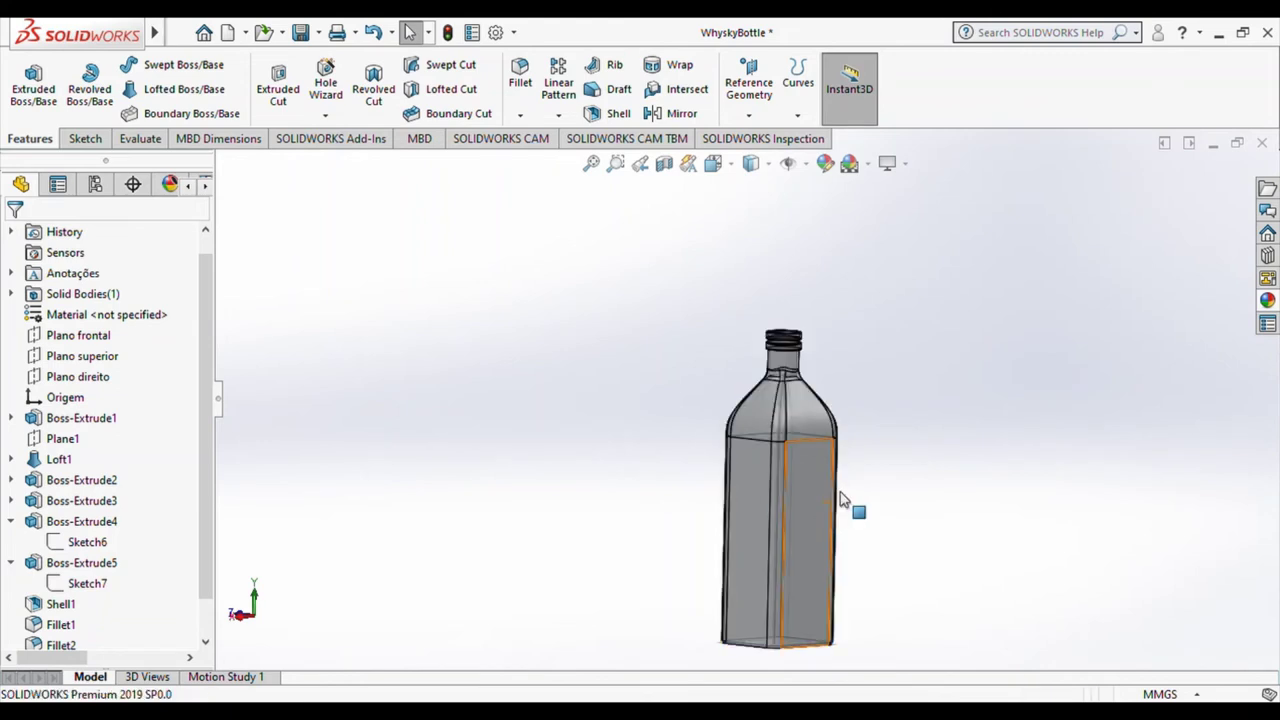
left_click(851, 506)
key("ctrl+7")
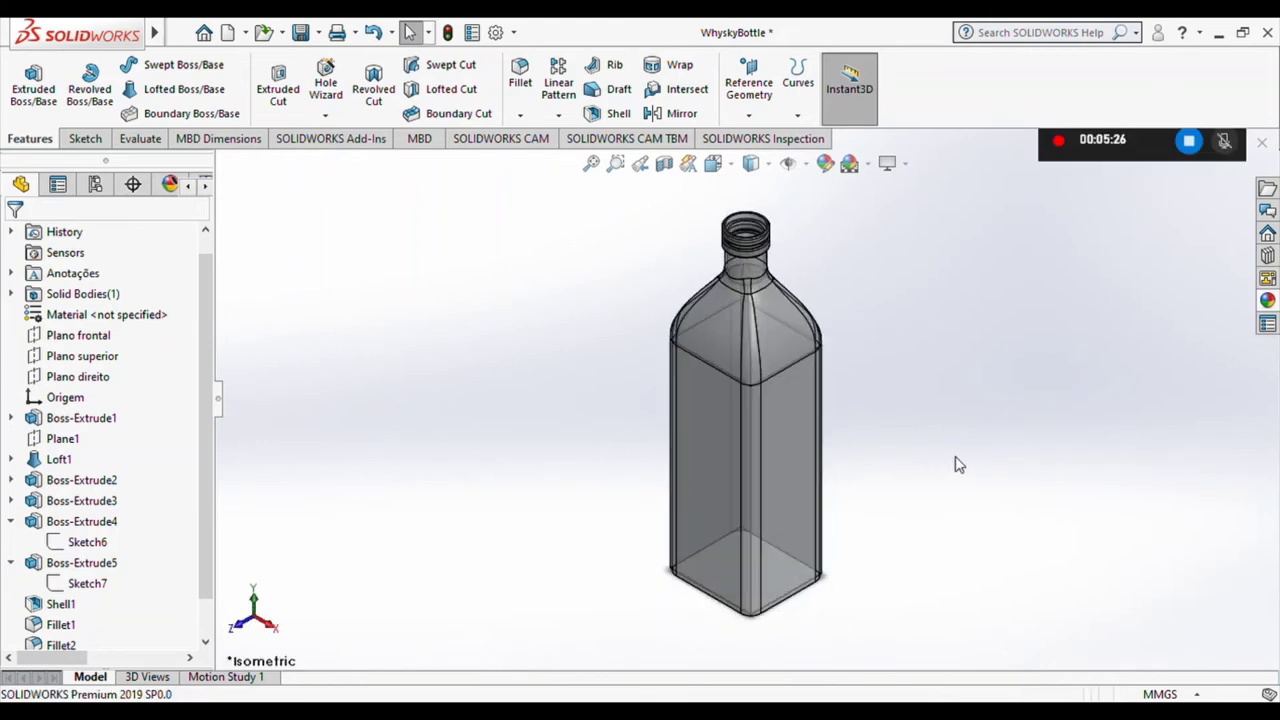
scroll(1000, 300, "up", 2)
scroll(872, 461, "down", 1)
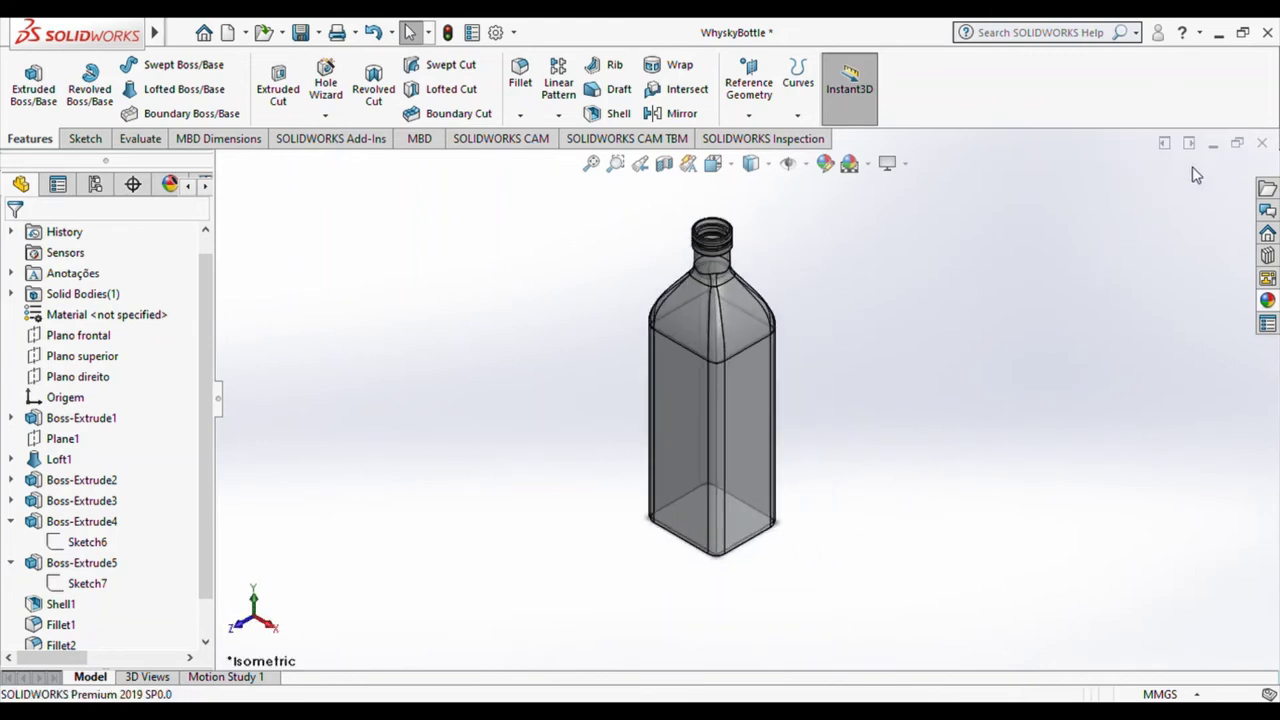
middle_click_drag(1196, 175, 1143, 340)
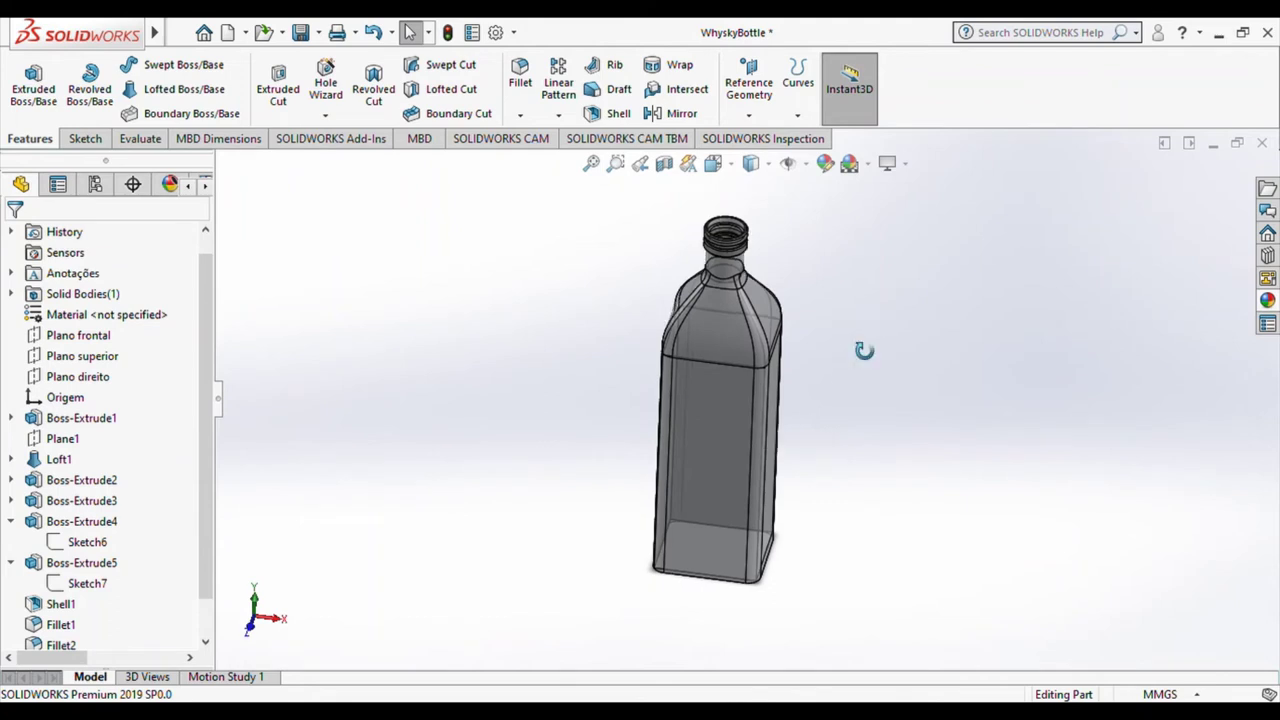
middle_click_drag(879, 315, 913, 320)
key("ctrl+1")
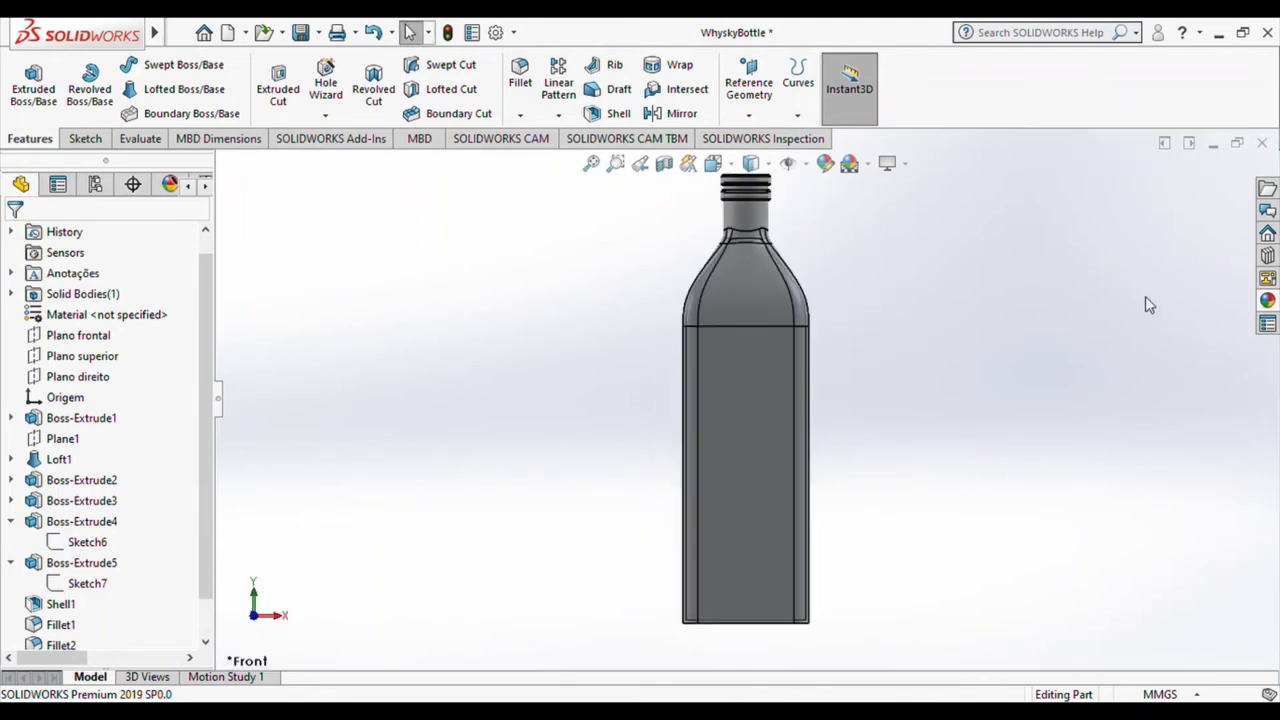
left_click(1268, 300)
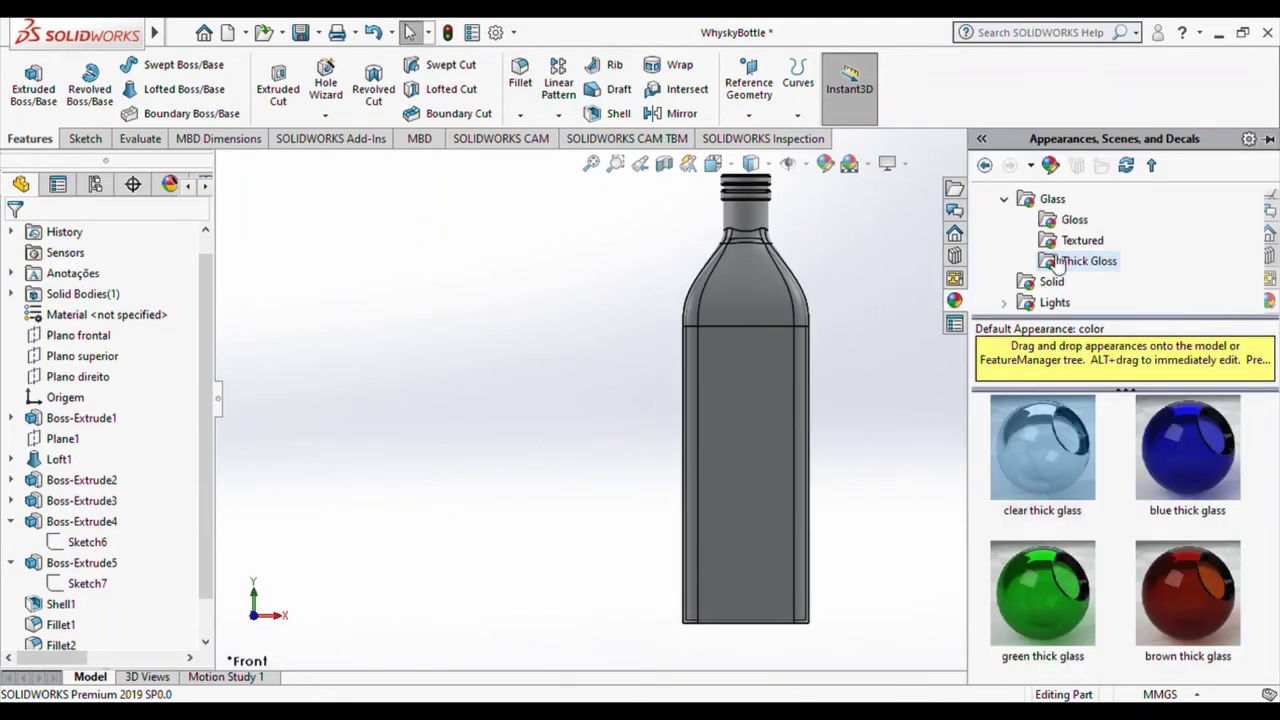
Drop the Black Label decal onto the bottle's front face and remove its mask
left_click(1003, 203)
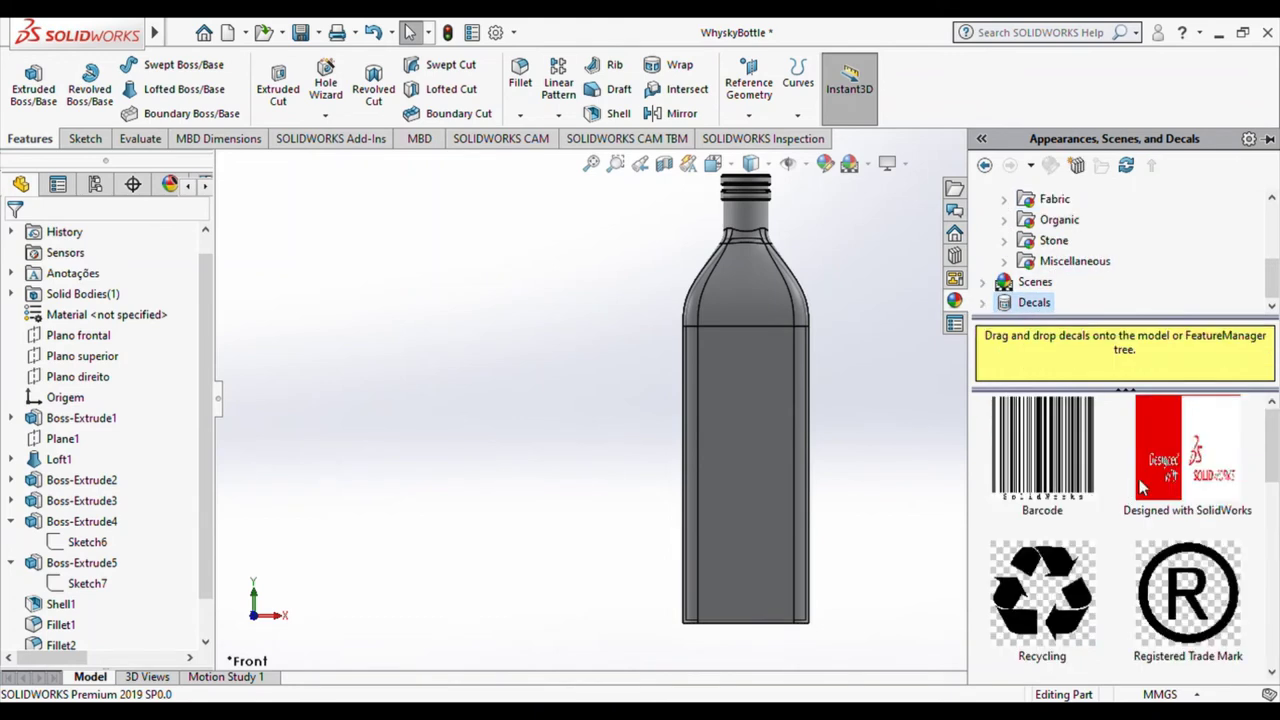
left_click_drag(1183, 620, 749, 431)
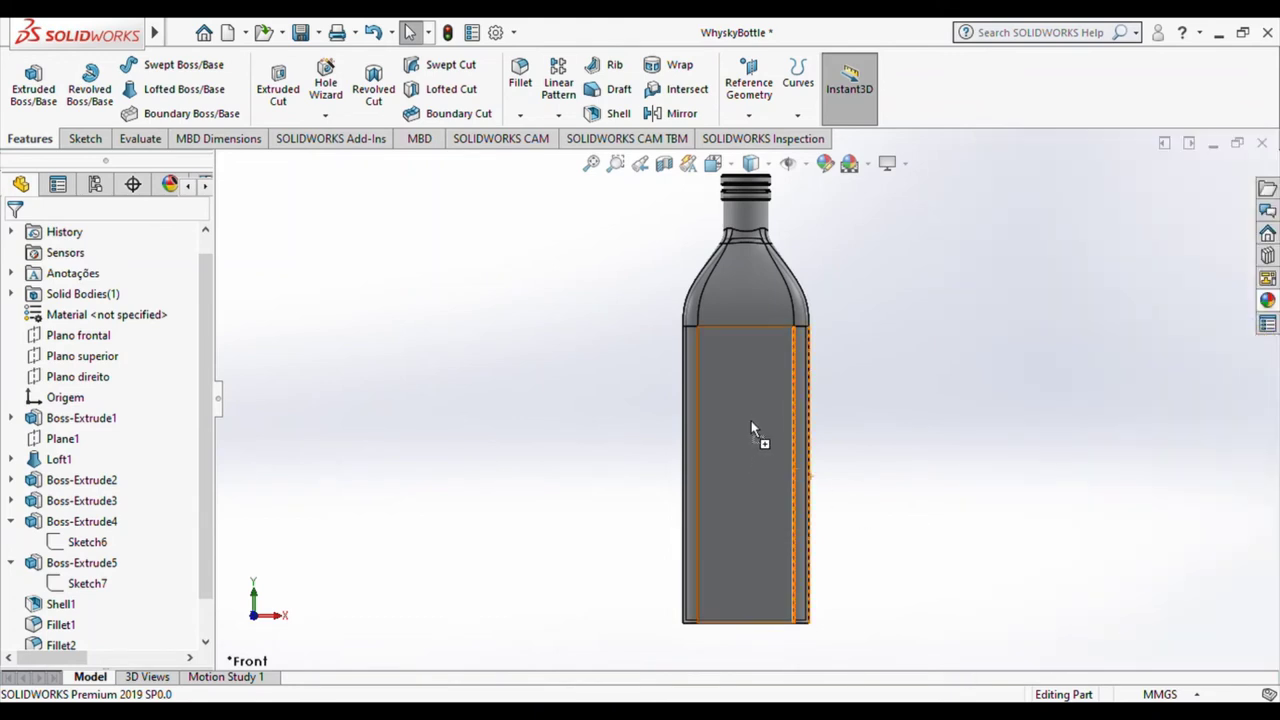
left_click_drag(752, 420, 752, 420)
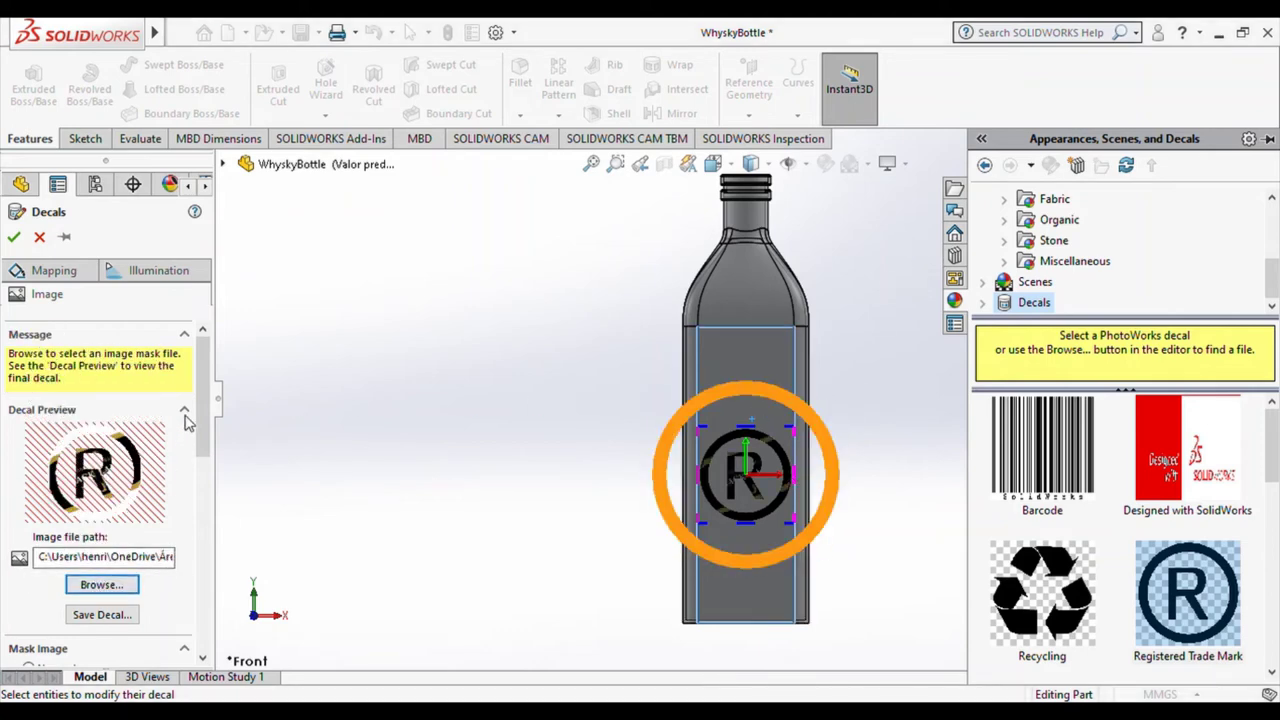
scroll(110, 480, "down", 2)
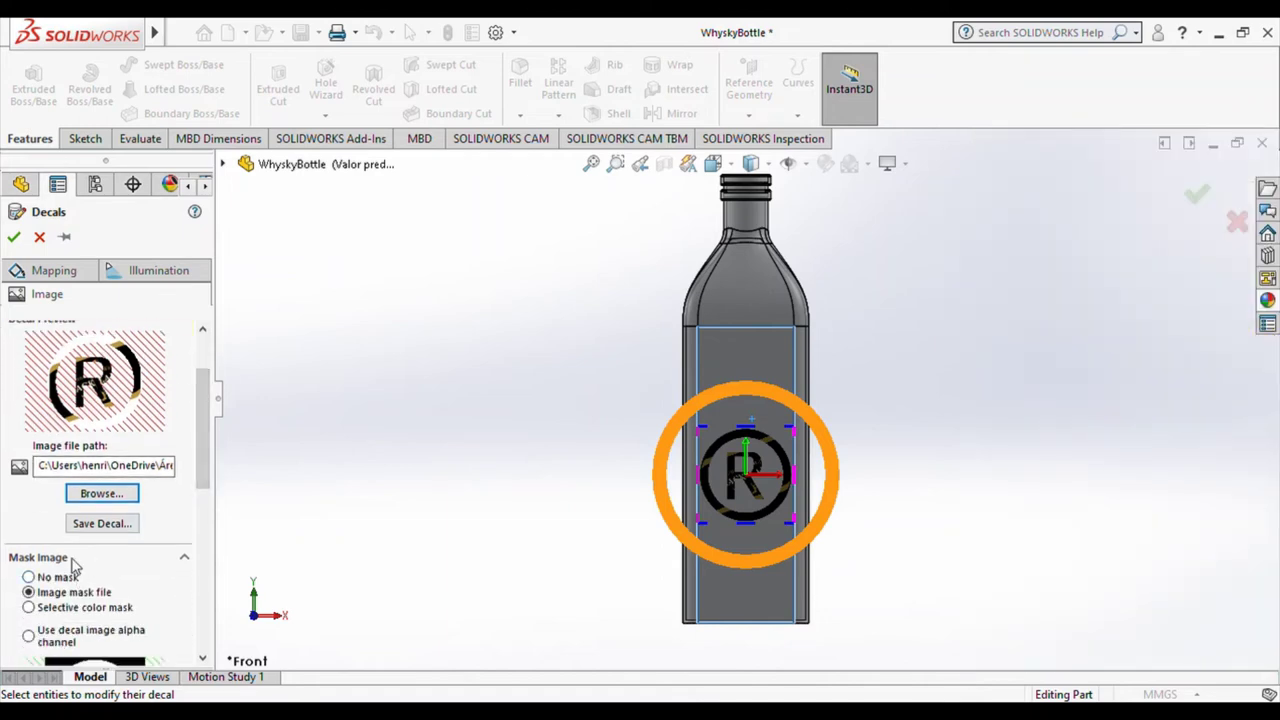
left_click(60, 577)
Tilt and raise the decal, and set Mask Image to use the decal image alpha channel
scroll(205, 415, "up", 2)
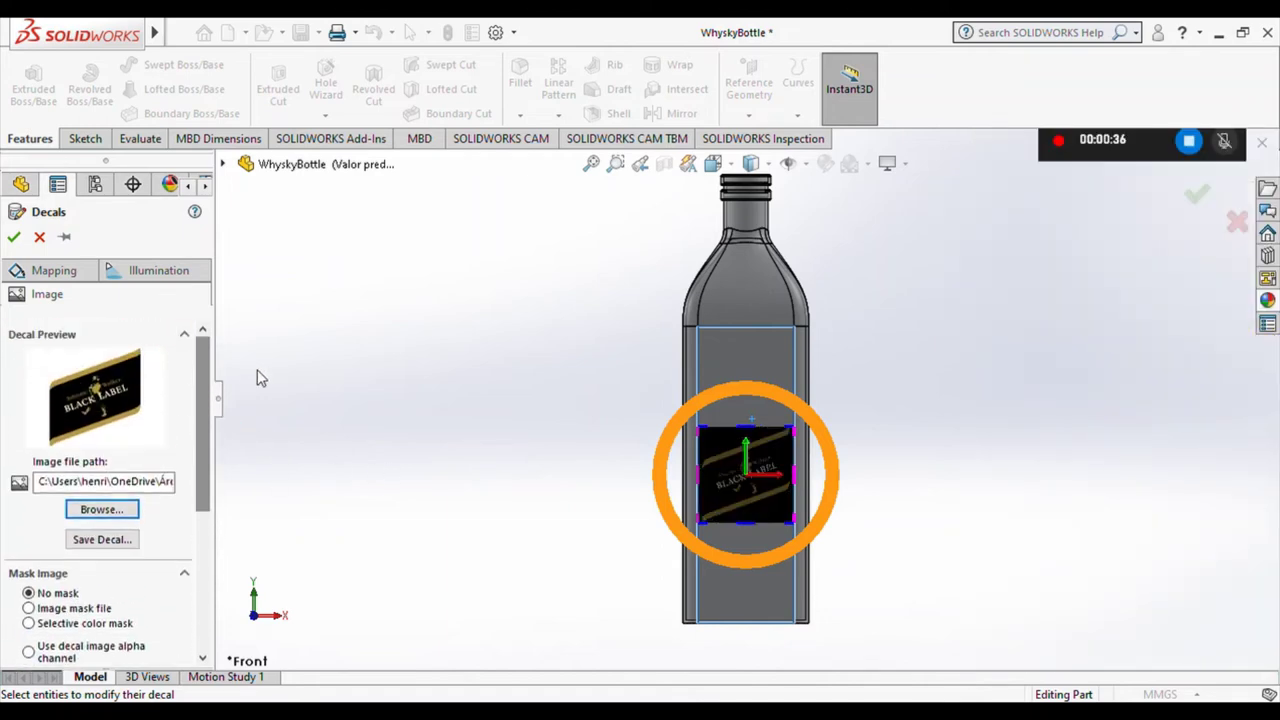
left_click_drag(794, 414, 806, 400)
mouse_move(750, 445)
left_mouse_down()
mouse_move(755, 405)
mouse_move(745, 410)
left_mouse_up()
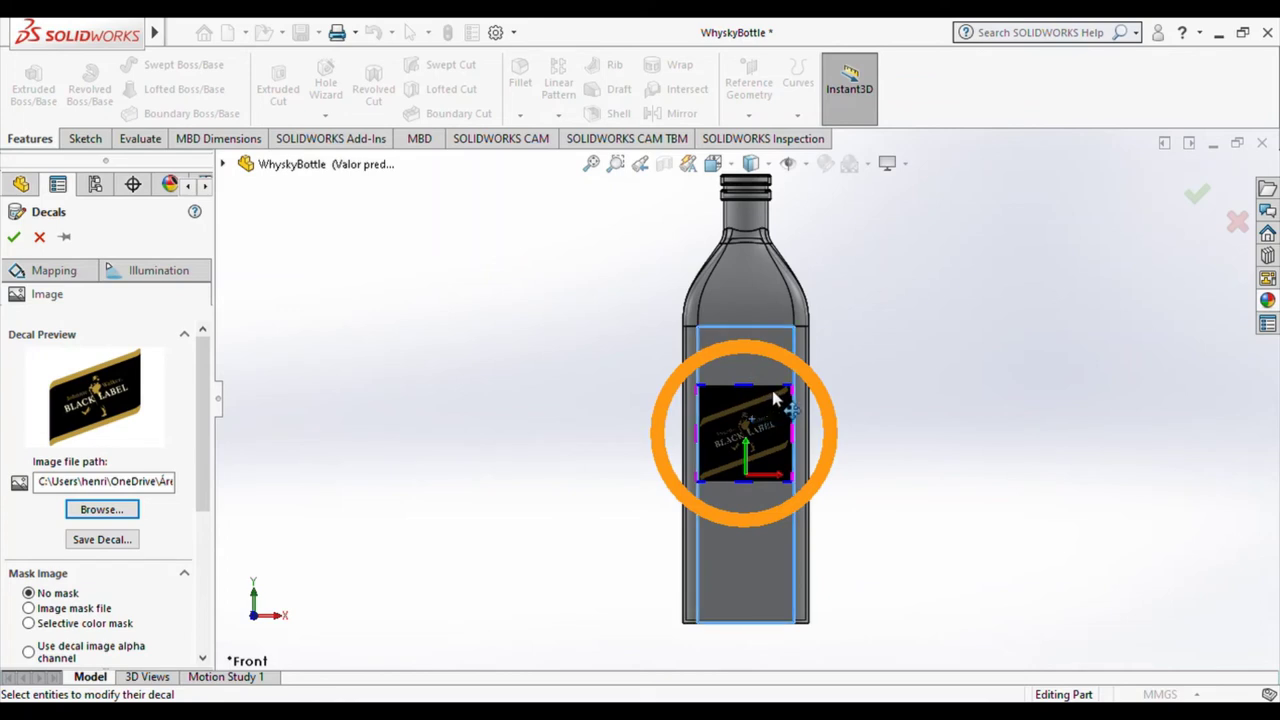
left_click_drag(800, 490, 818, 508)
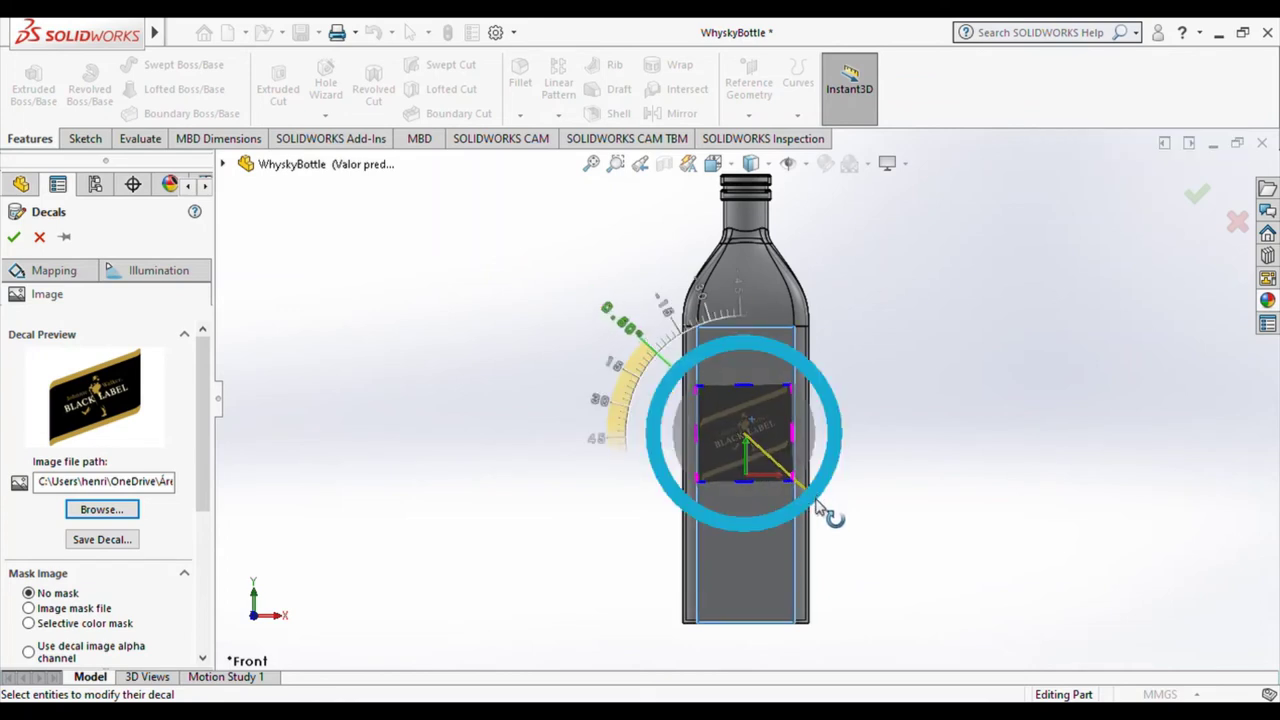
left_click(112, 626)
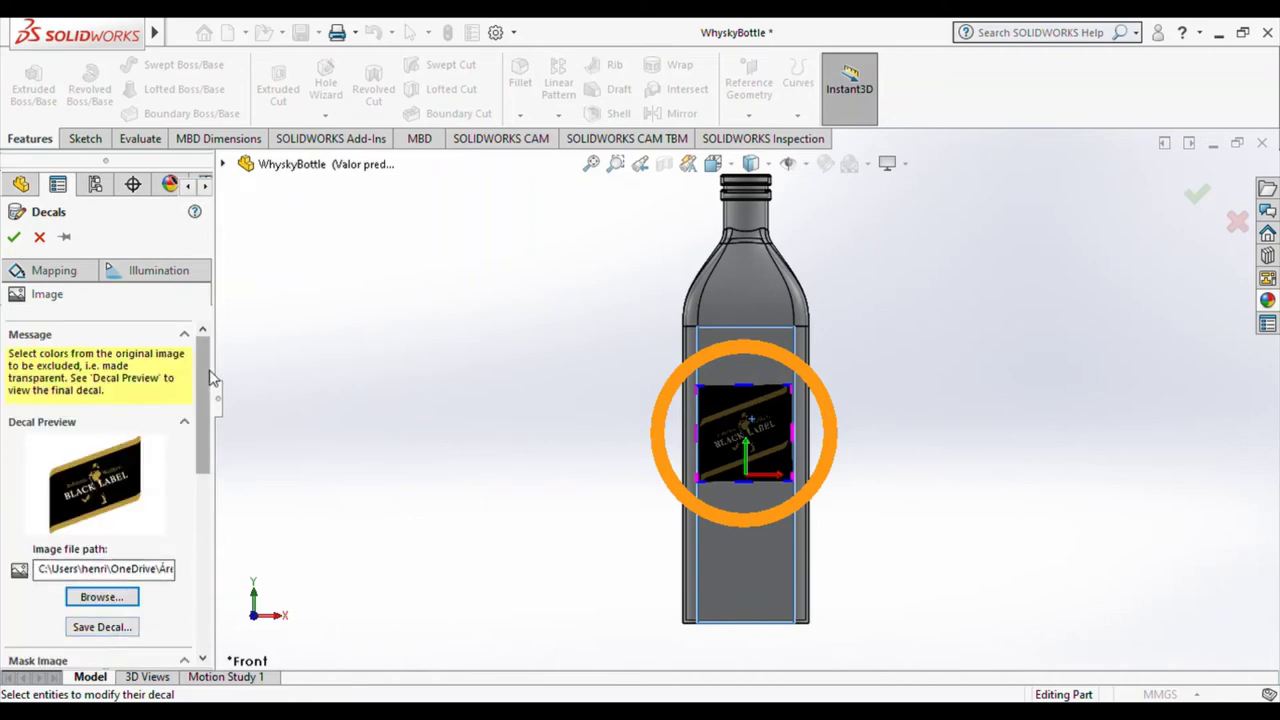
scroll(125, 520, "down", 5)
left_click(137, 426)
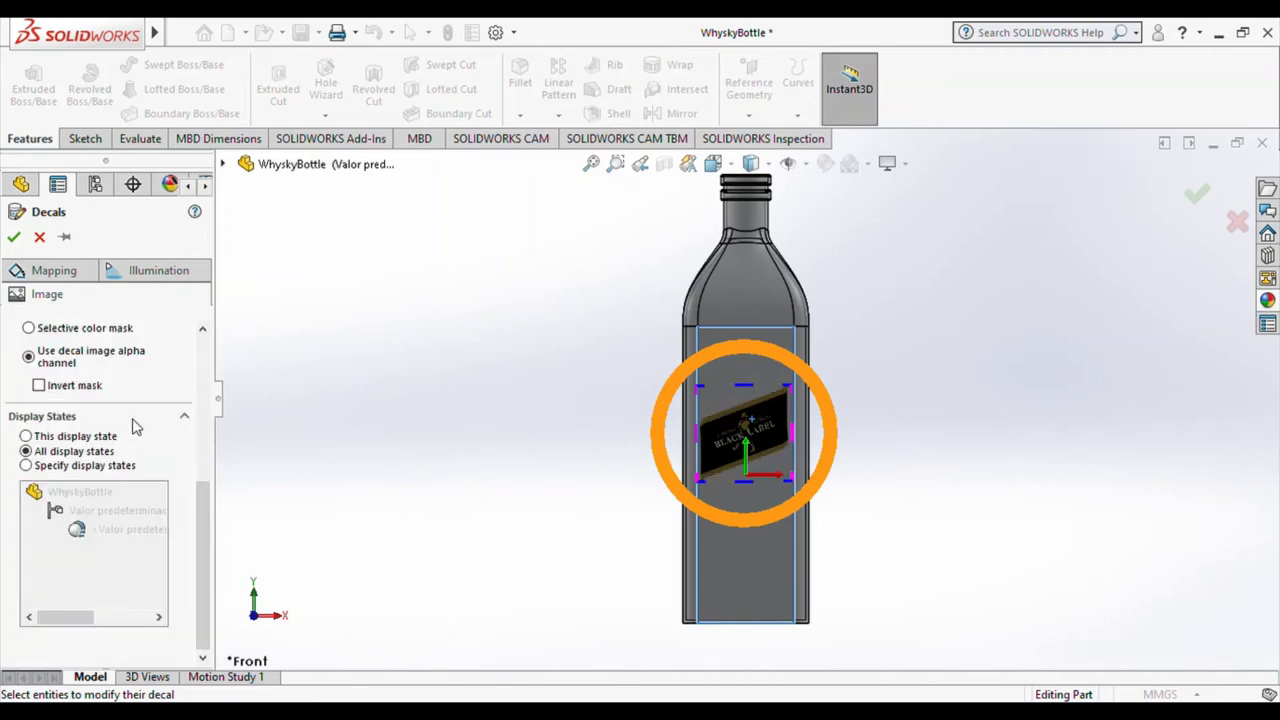
scroll(208, 530, "up", 5)
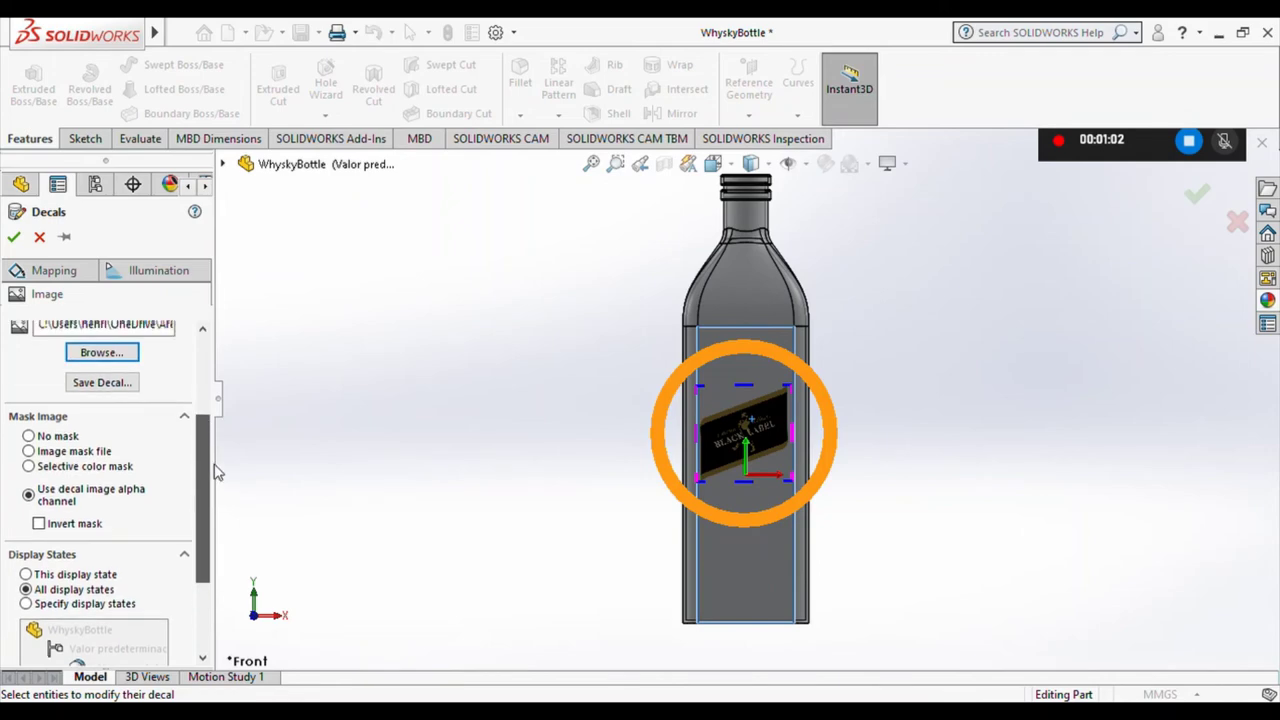
scroll(750, 434, "down", 3)
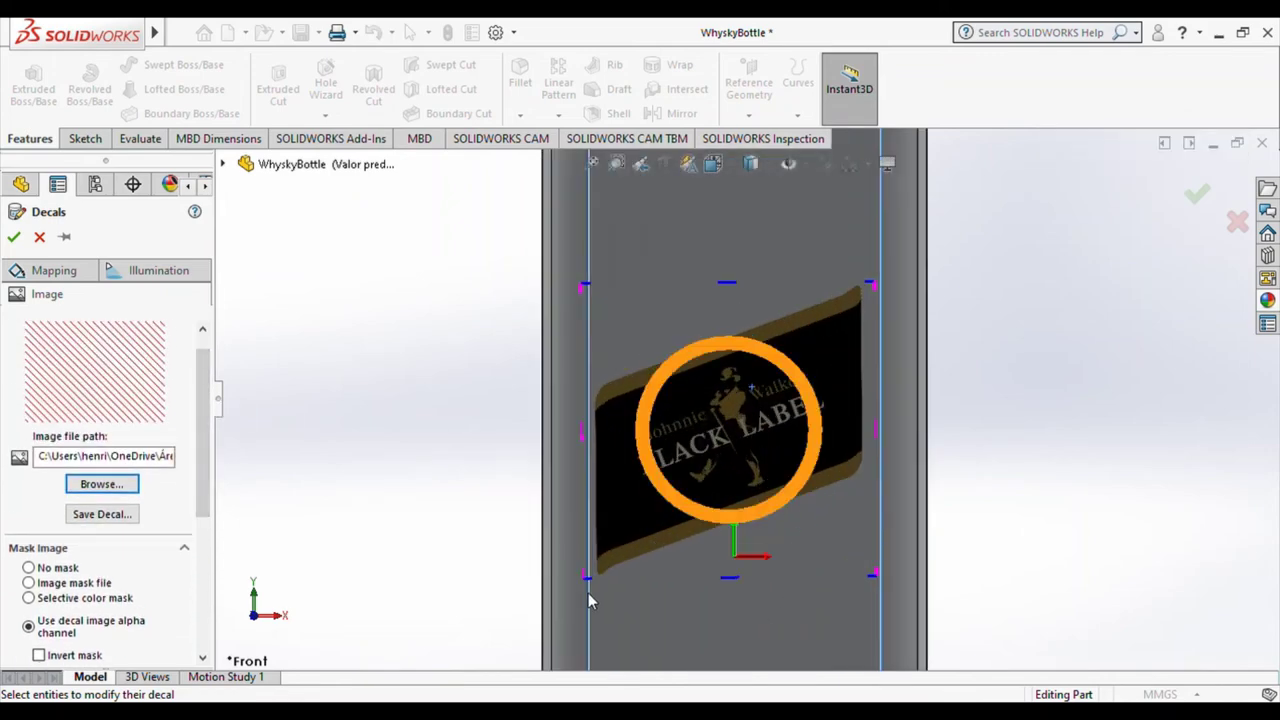
Resize the decal to about 77.6 mm square and orbit to inspect it
left_click_drag(600, 593, 594, 598)
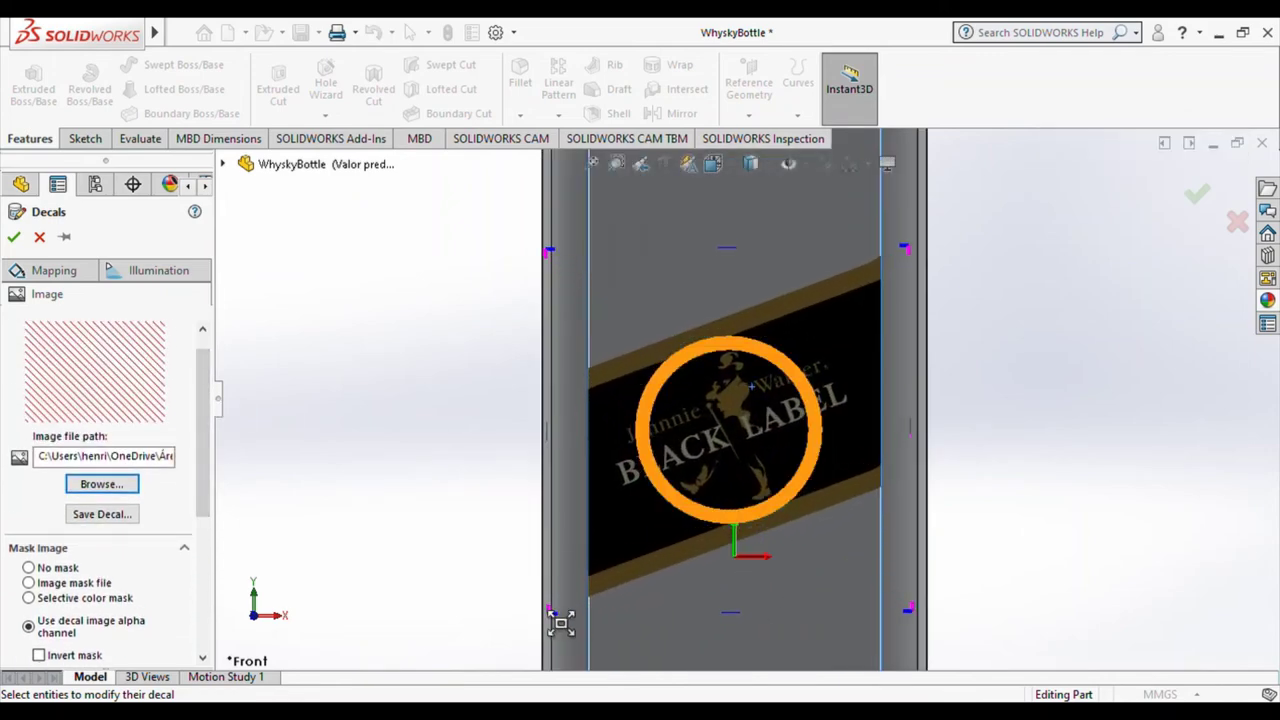
left_click_drag(594, 598, 610, 580)
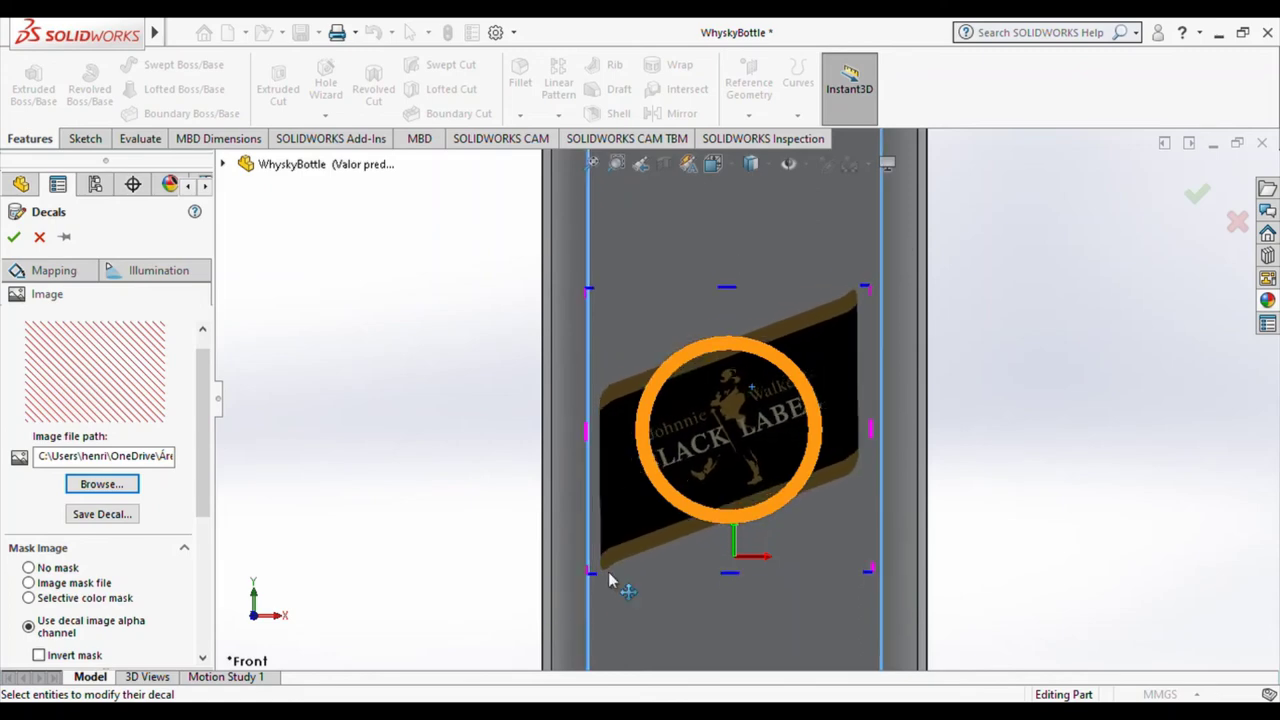
scroll(193, 507, "down", 2)
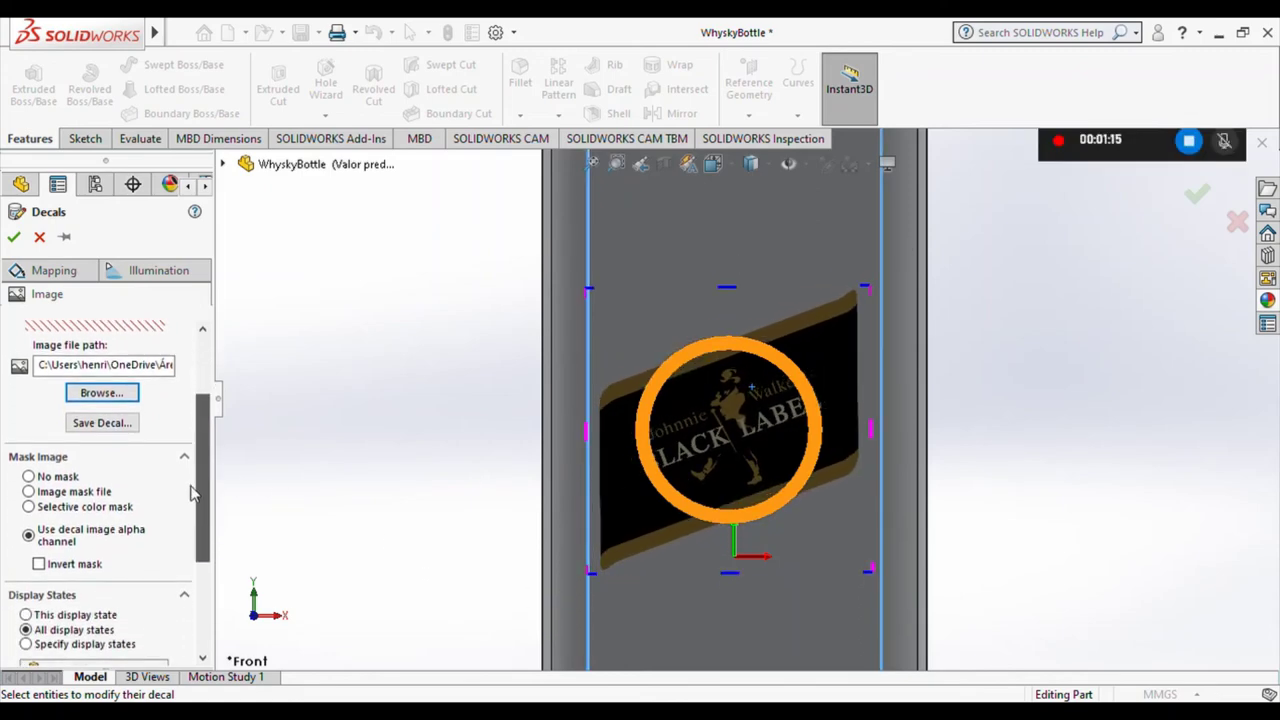
scroll(193, 507, "down", 1)
scroll(194, 580, "down", 3)
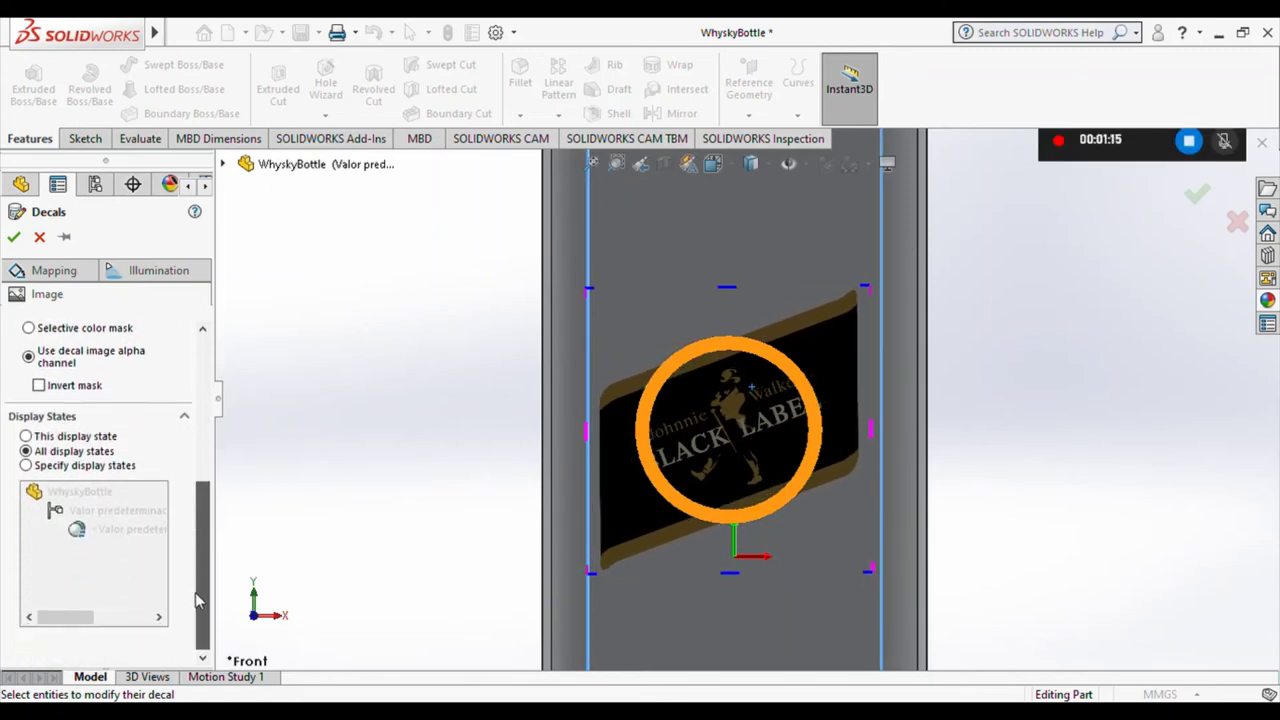
scroll(197, 597, "up", 6)
scroll(205, 460, "down", 3)
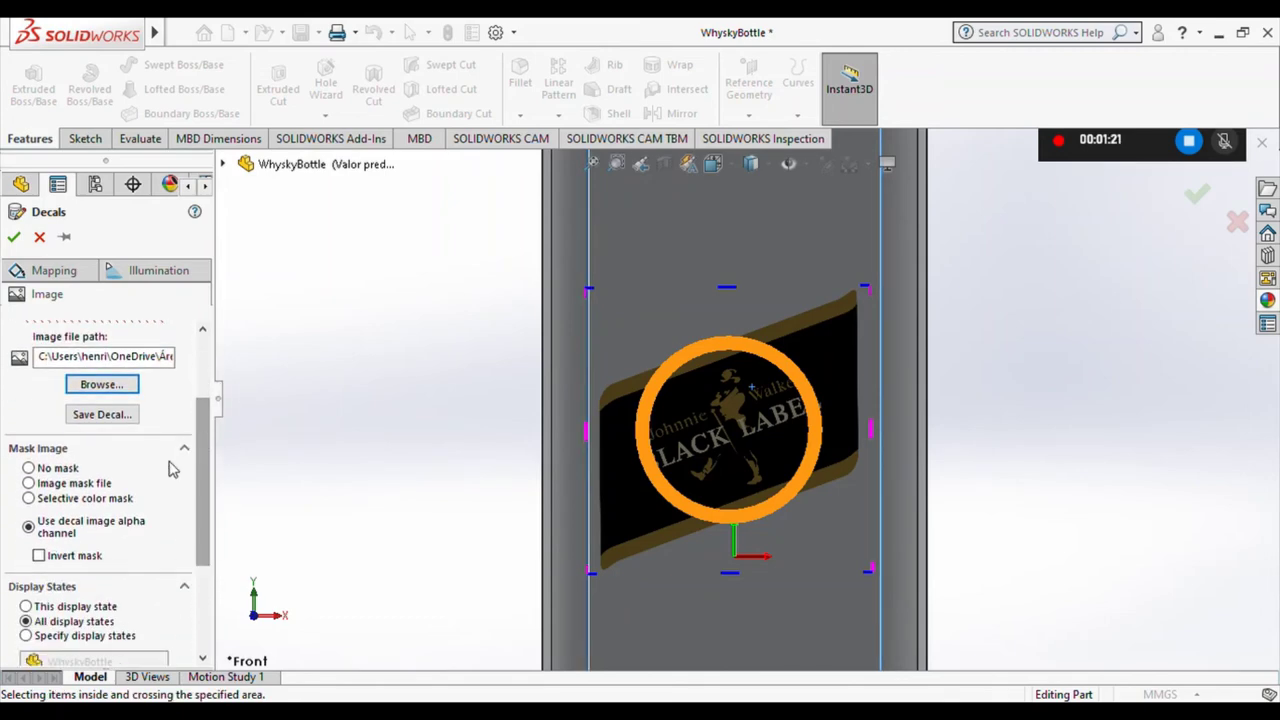
scroll(197, 517, "down", 2)
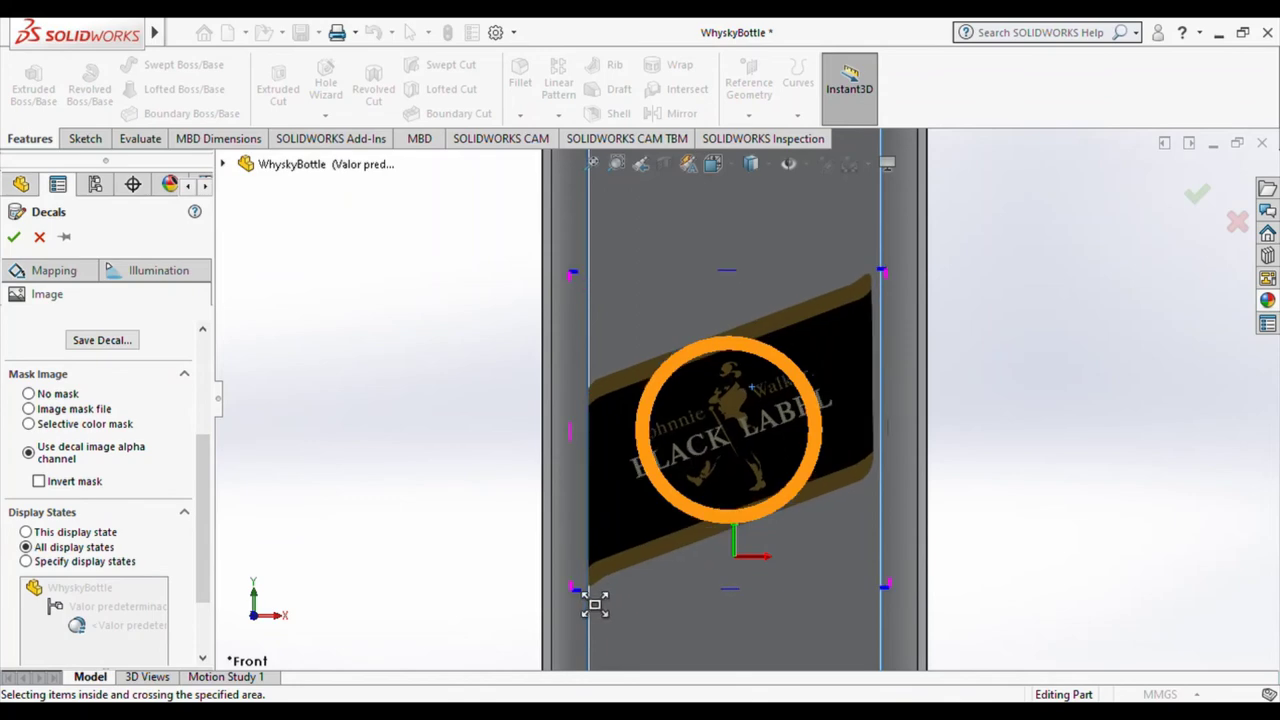
key("f")
scroll(757, 416, "down", 3)
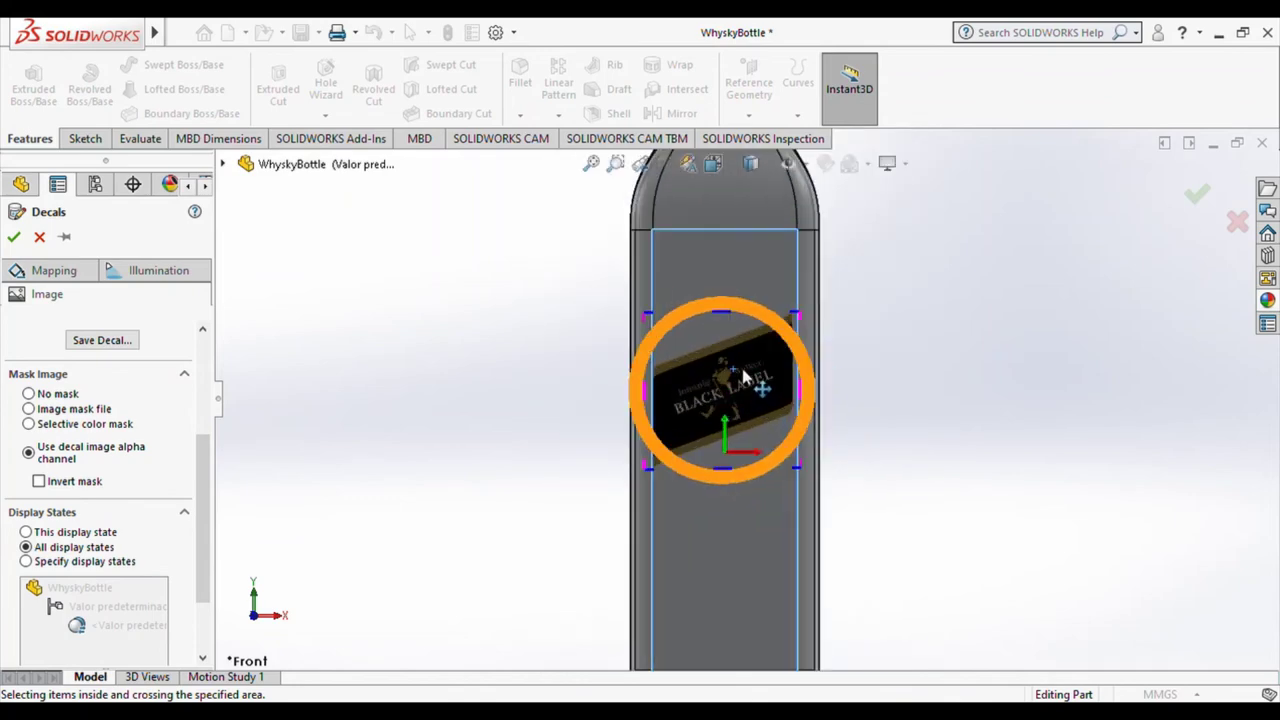
scroll(757, 416, "down", 1)
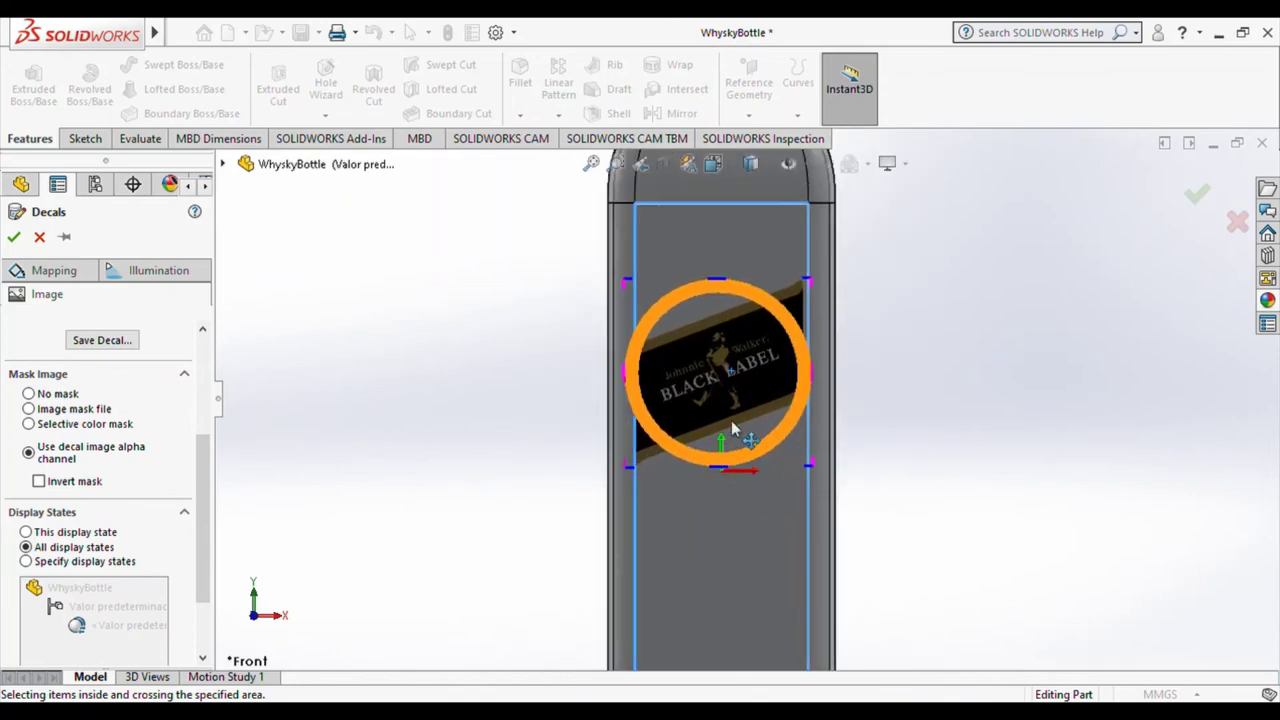
middle_click_drag(731, 420, 955, 441)
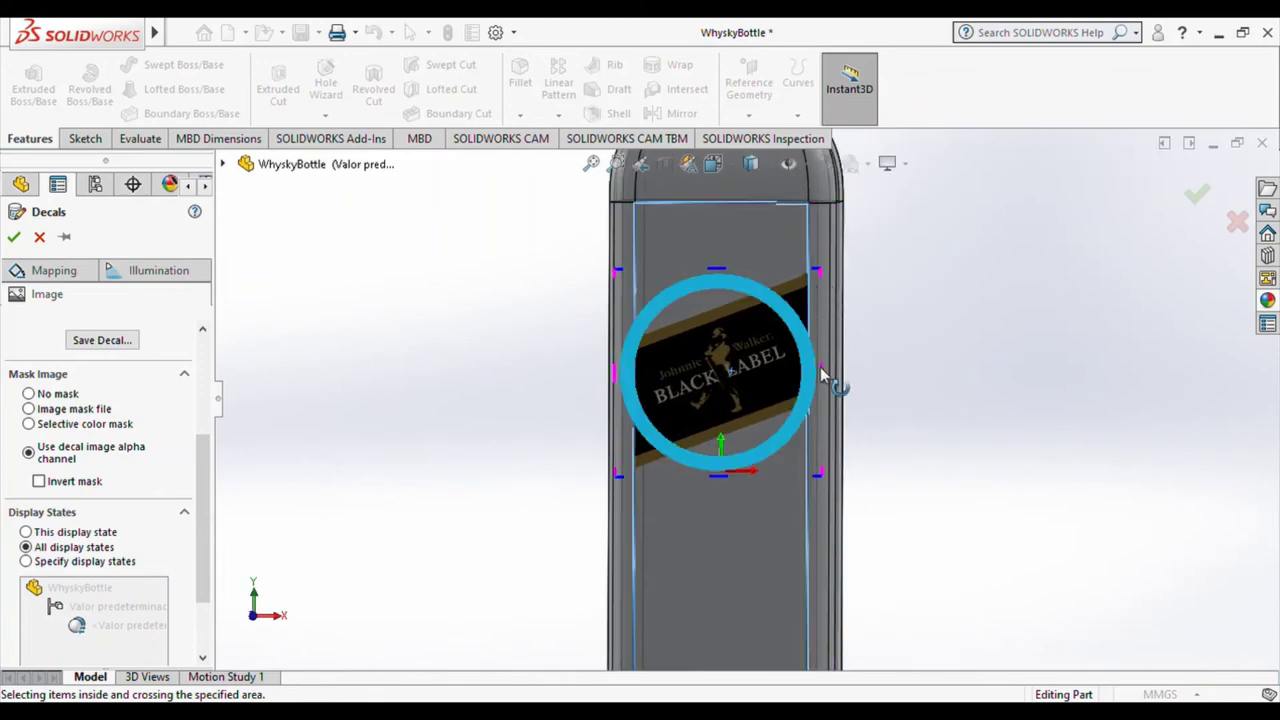
mouse_move(831, 380)
middle_mouse_down()
mouse_move(835, 407)
mouse_move(183, 335)
middle_mouse_up()
Set the decal mapping to Projection and add Fillet2 to its faces
left_click(55, 271)
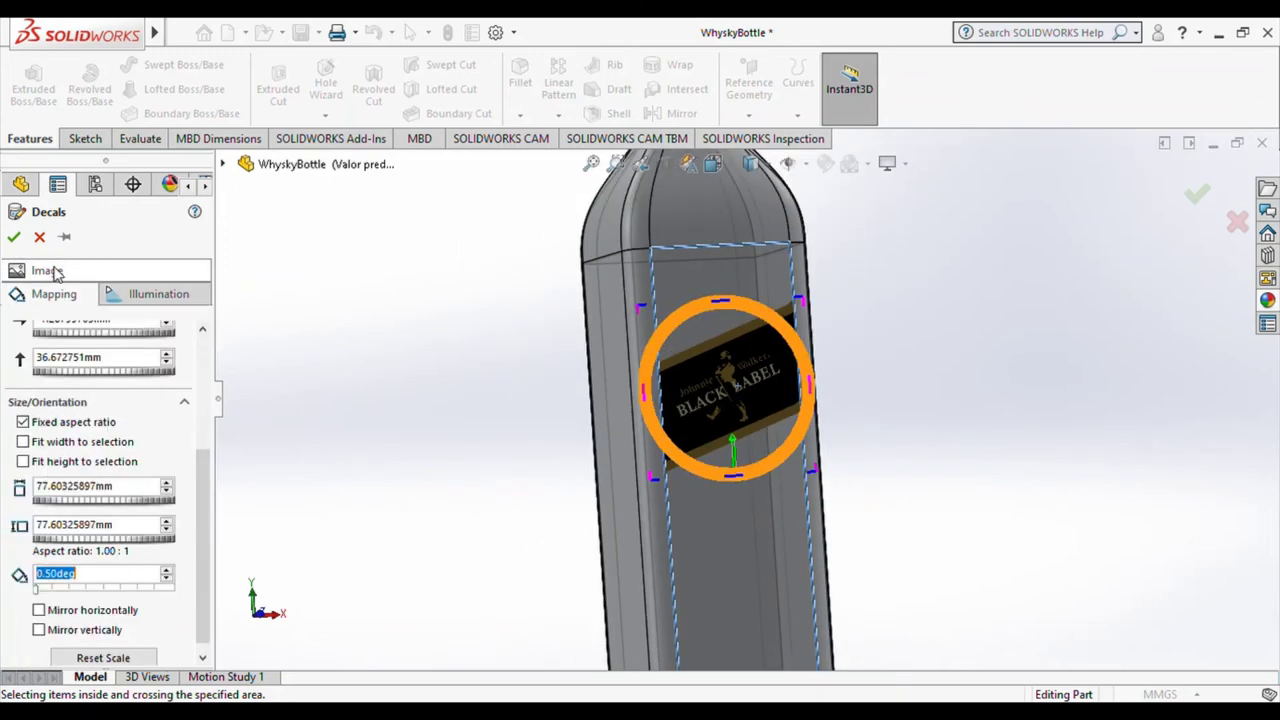
left_click_drag(203, 560, 211, 363)
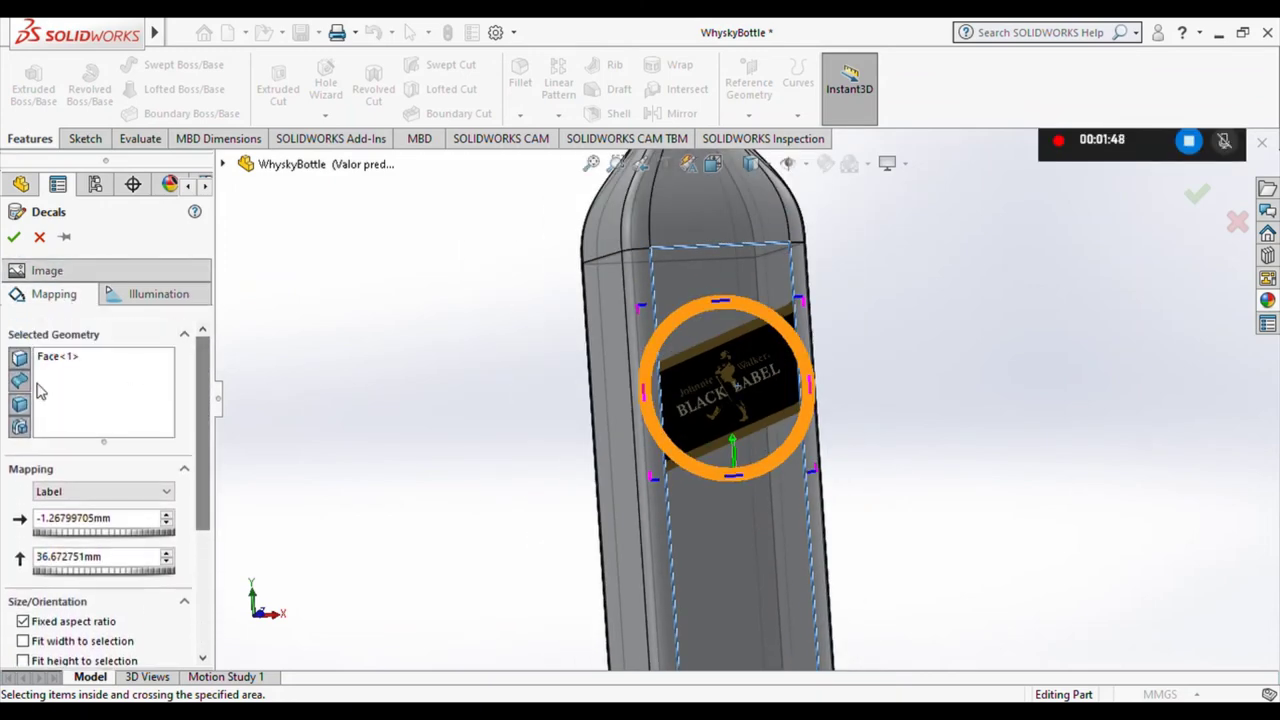
left_click(60, 372)
left_click(225, 164)
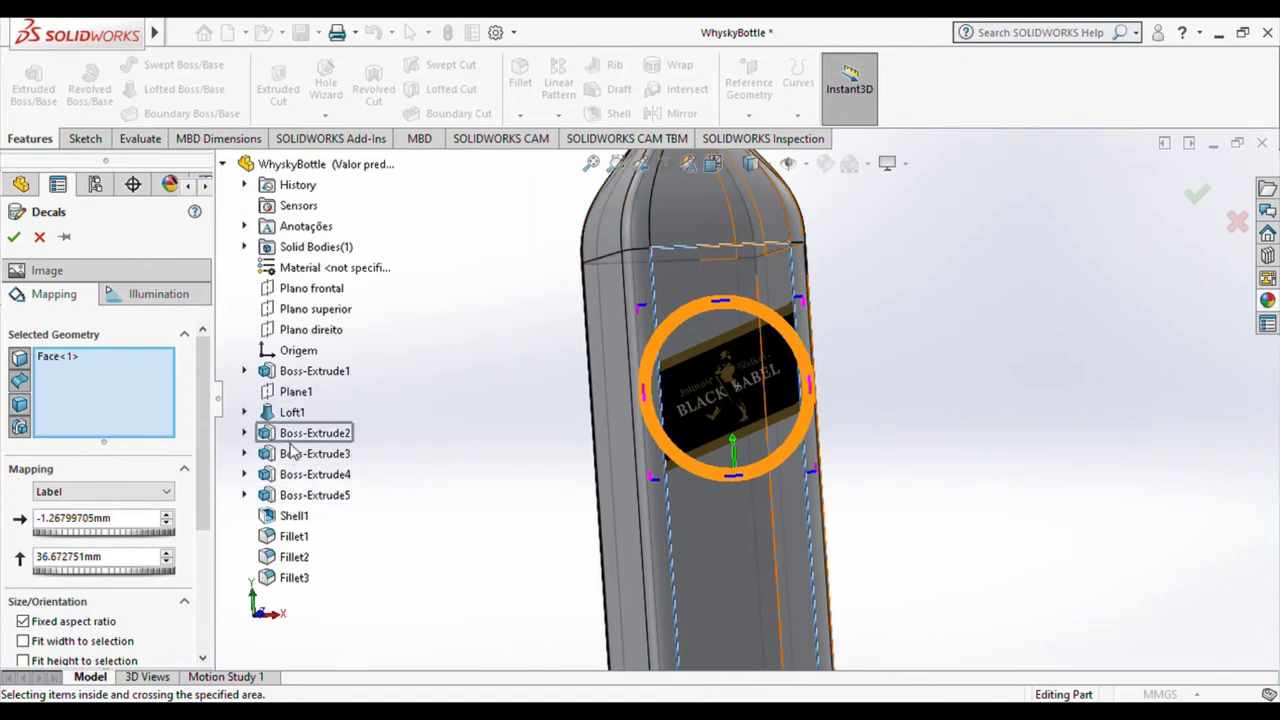
left_click(295, 560)
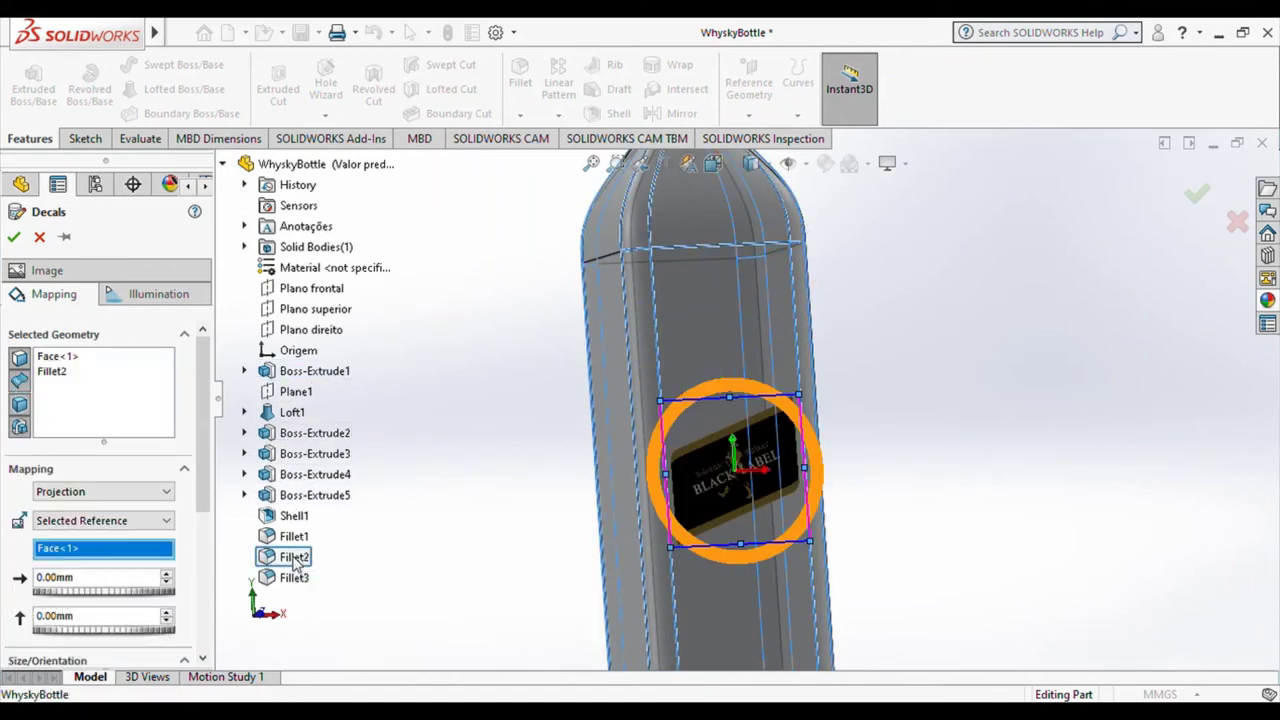
Add Face<2> and Face<3> to the decal and return to Front view
left_click(99, 393)
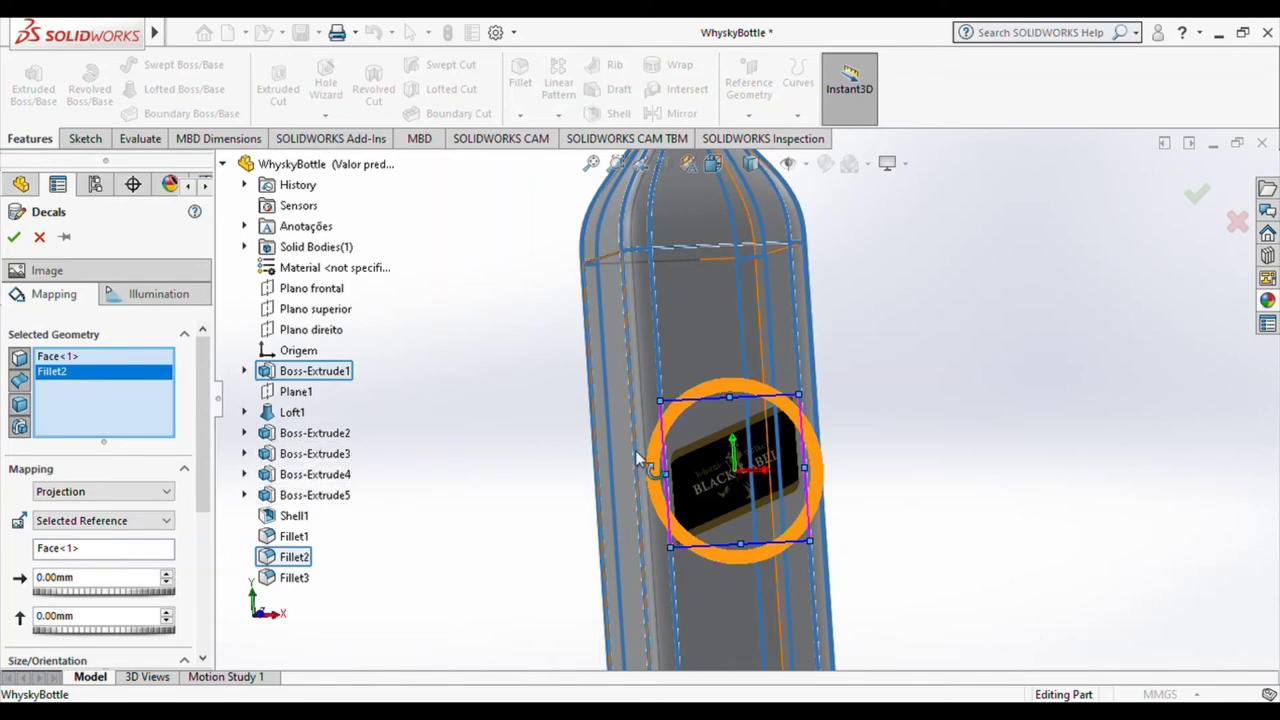
middle_click_drag(496, 535, 537, 460)
left_click(612, 414)
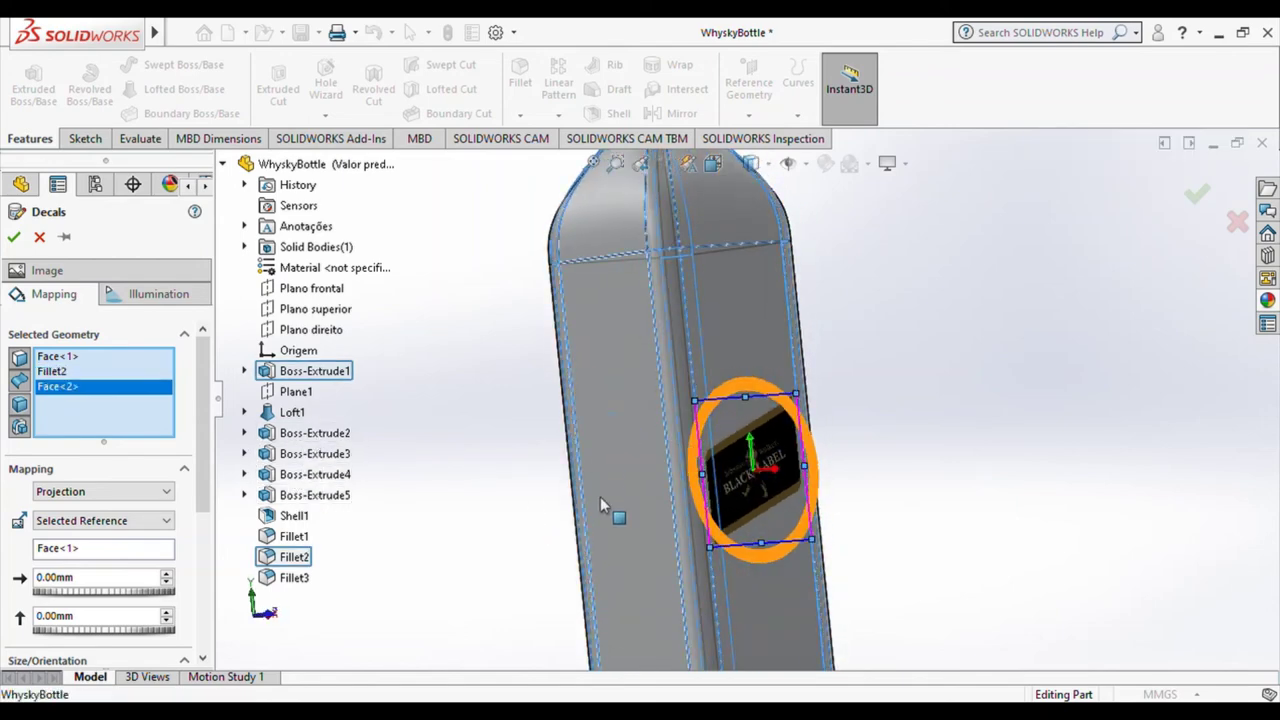
mouse_move(600, 496)
middle_mouse_down()
mouse_move(484, 491)
mouse_move(698, 436)
middle_mouse_up()
left_click(698, 436)
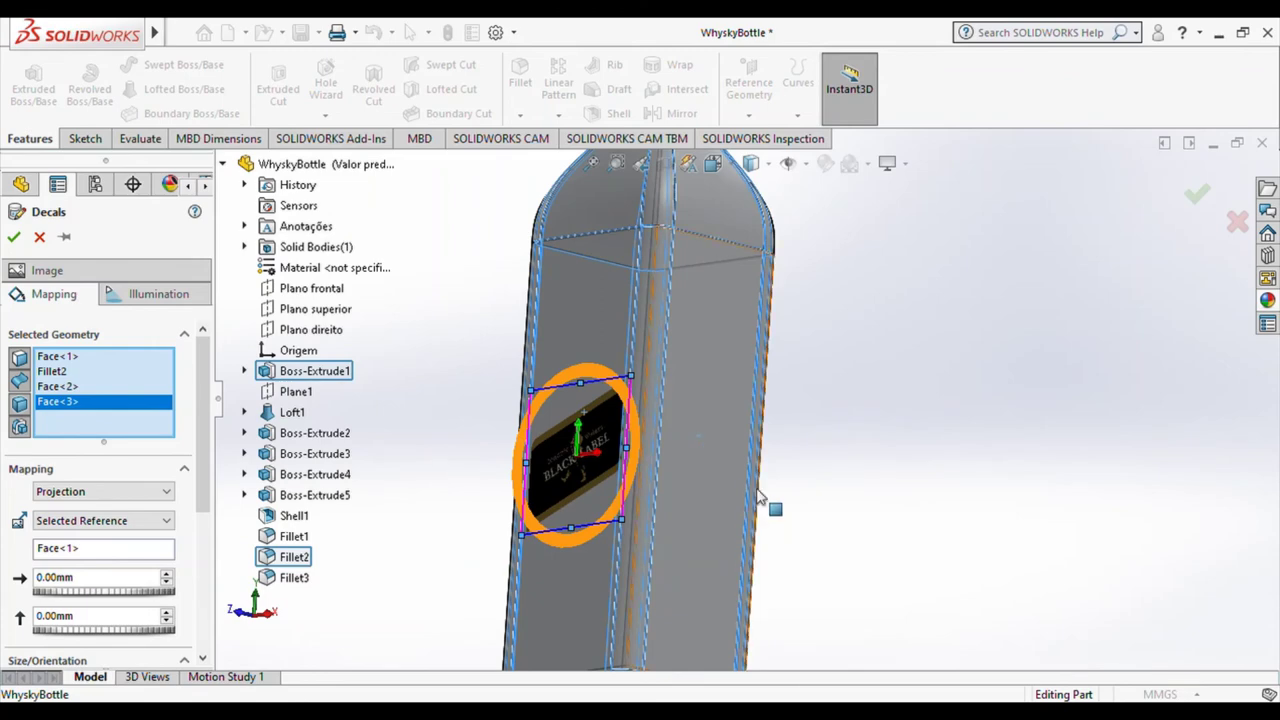
key("ctrl+1")
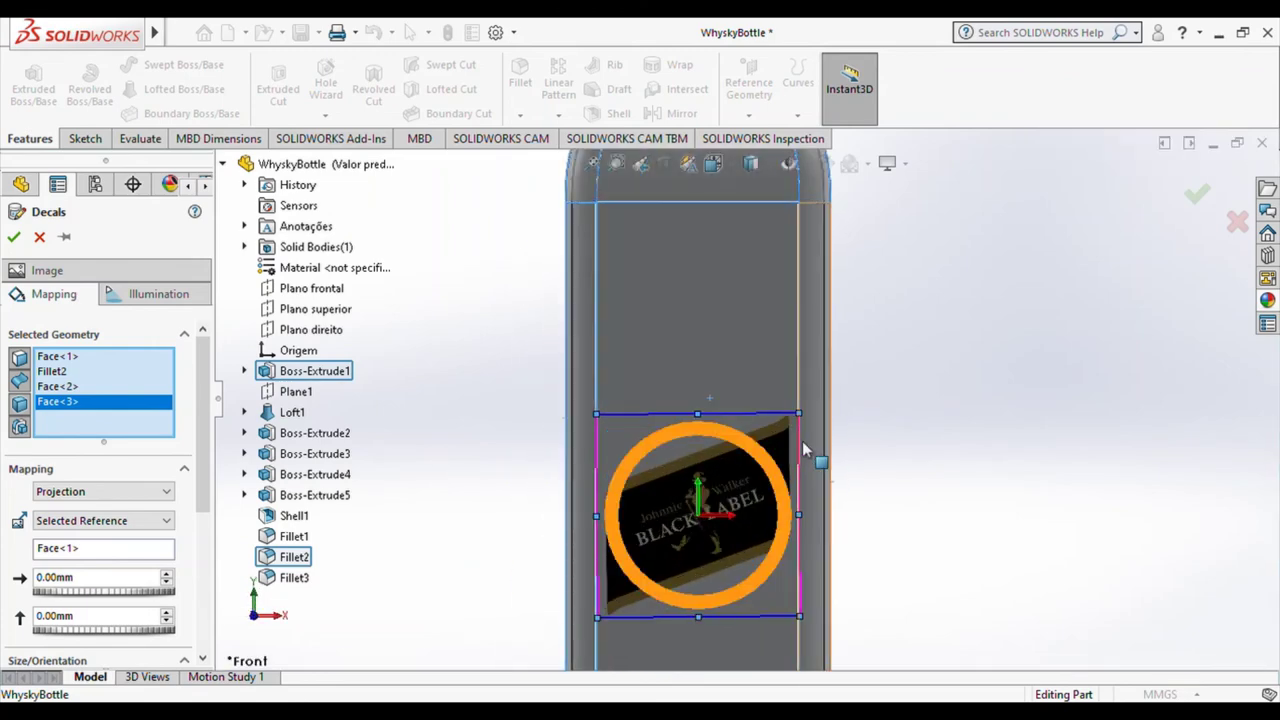
Enlarge the Black Label decal and move it higher up the bottle's front
left_click_drag(800, 618, 822, 640)
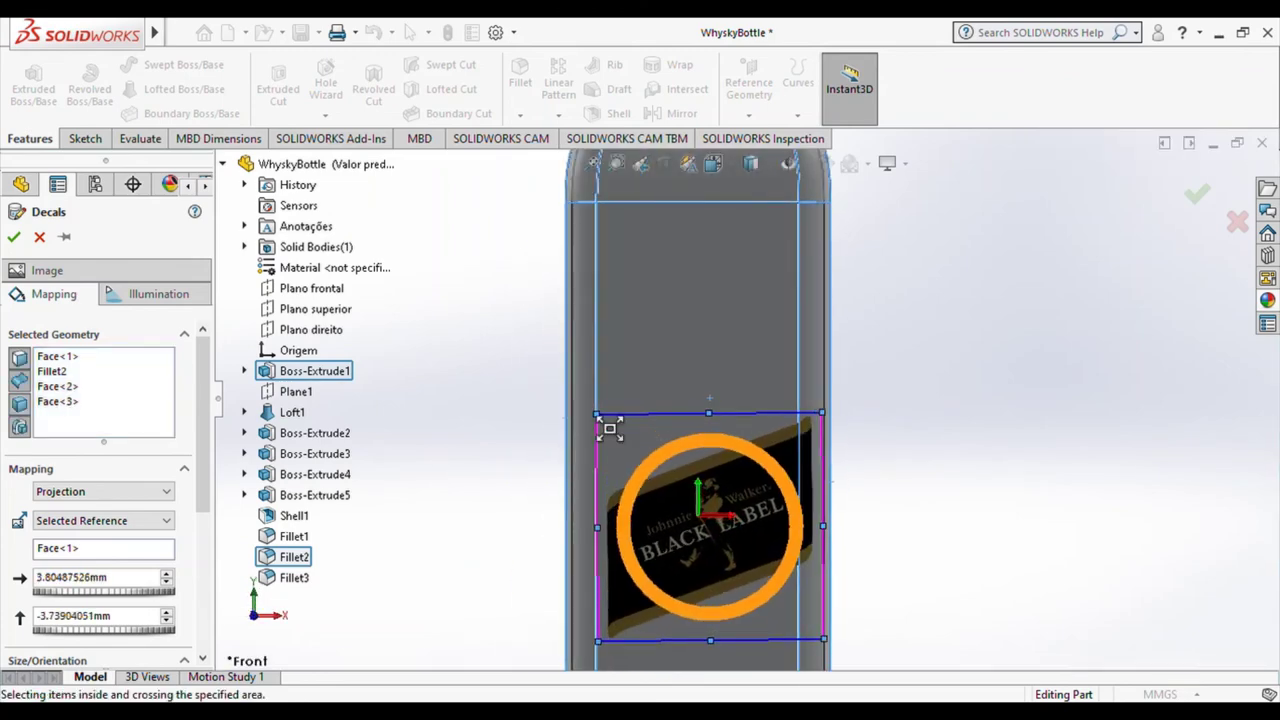
left_click_drag(609, 428, 548, 392)
left_click_drag(822, 364, 868, 366)
left_click_drag(697, 500, 697, 472)
scroll(700, 470, "up", 5)
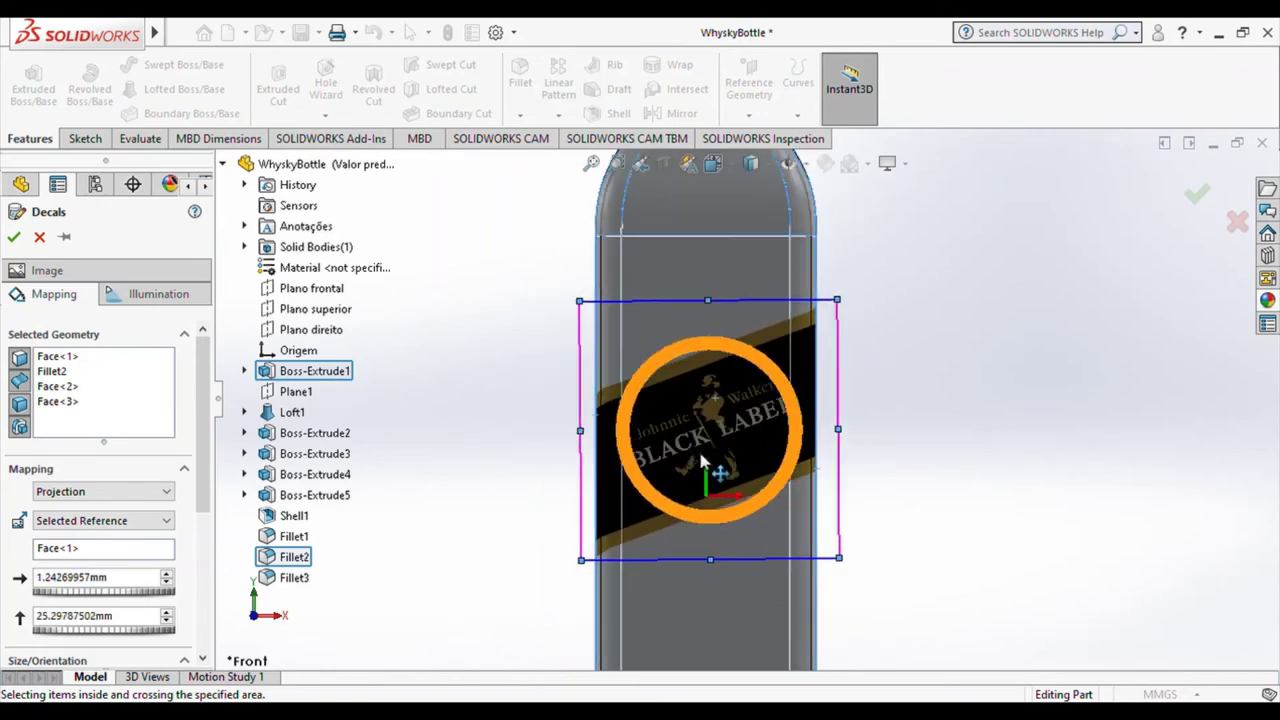
left_click_drag(727, 430, 755, 440)
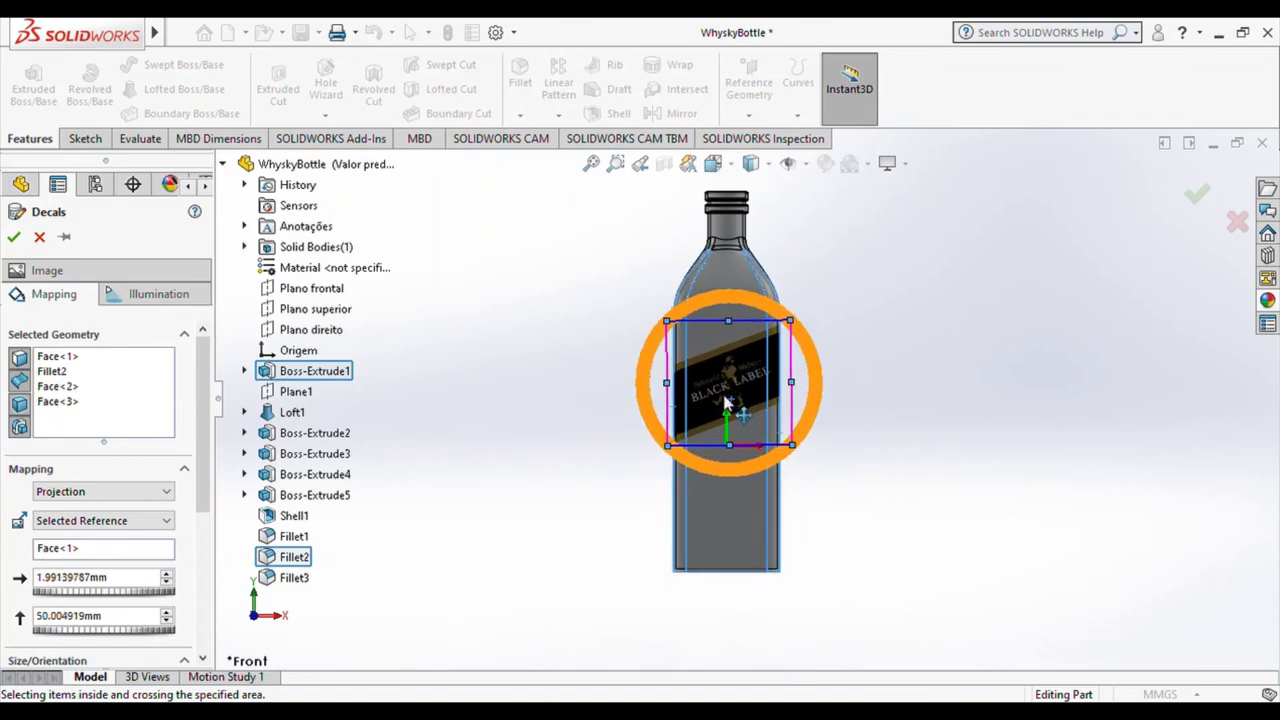
Fine-tune the Black Label decal's position on Face<1> from angled views
mouse_move(755, 440)
middle_mouse_down()
mouse_move(880, 449)
mouse_move(800, 429)
mouse_move(1006, 423)
mouse_move(1001, 454)
mouse_move(843, 466)
mouse_move(863, 523)
middle_mouse_up()
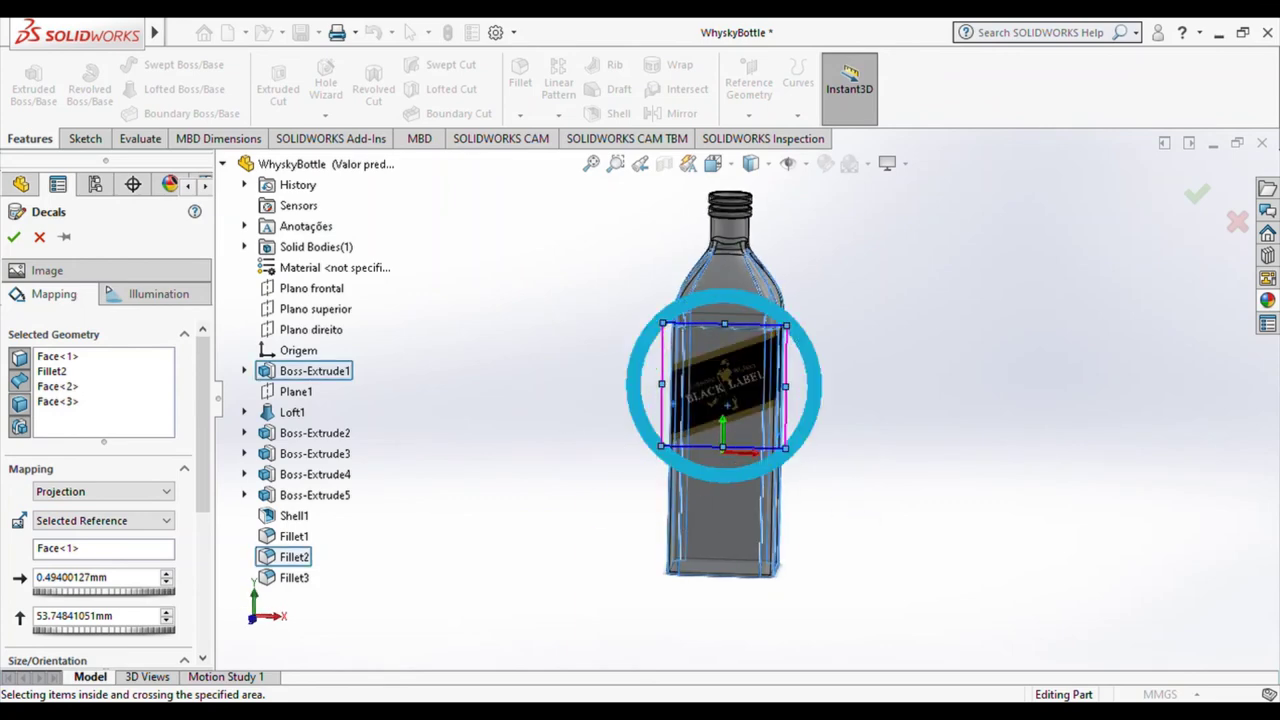
scroll(800, 340, "down", 2)
scroll(830, 360, "down", 1)
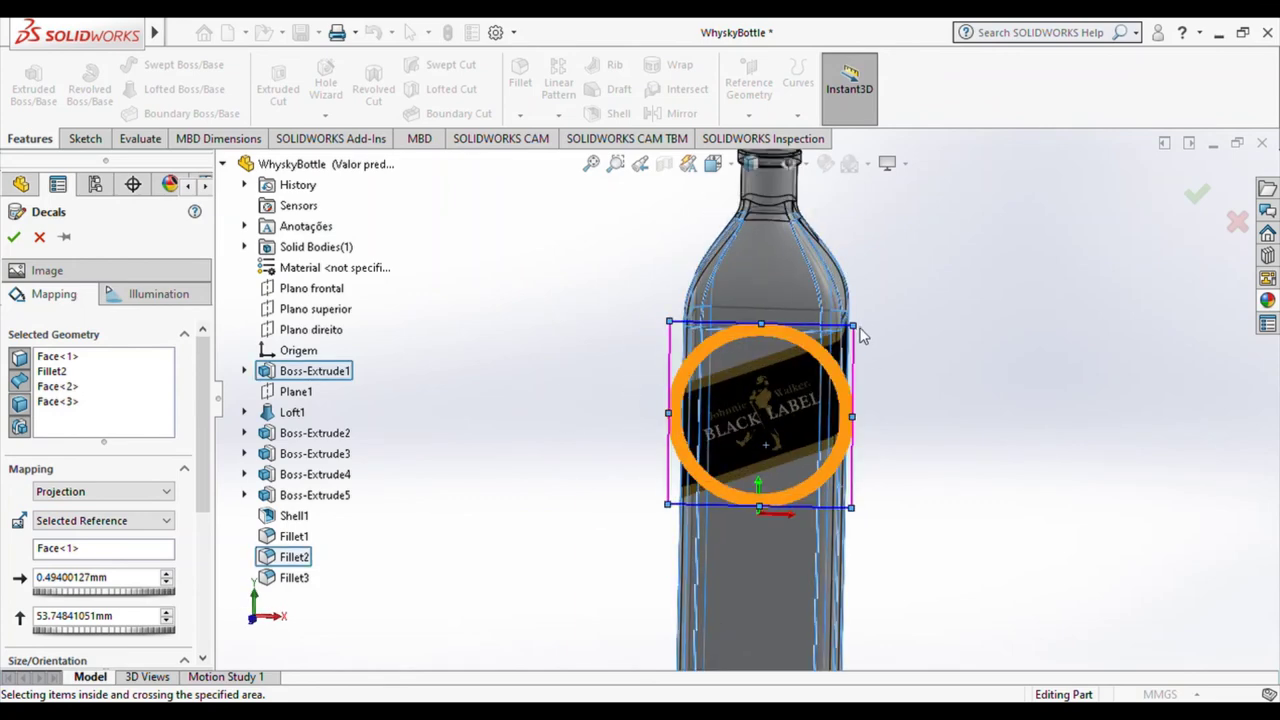
scroll(851, 334, "down", 1)
left_click_drag(851, 357, 820, 434)
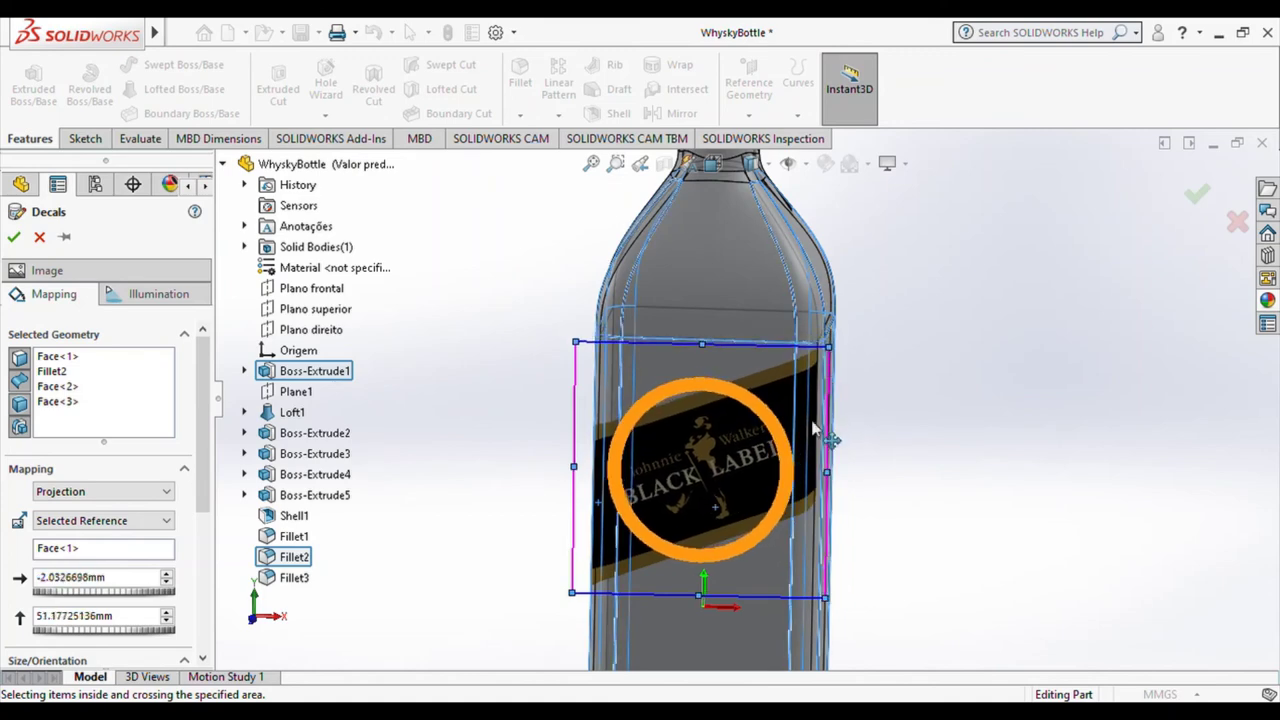
mouse_move(789, 477)
middle_mouse_down()
mouse_move(800, 532)
mouse_move(855, 500)
mouse_move(612, 415)
middle_mouse_up()
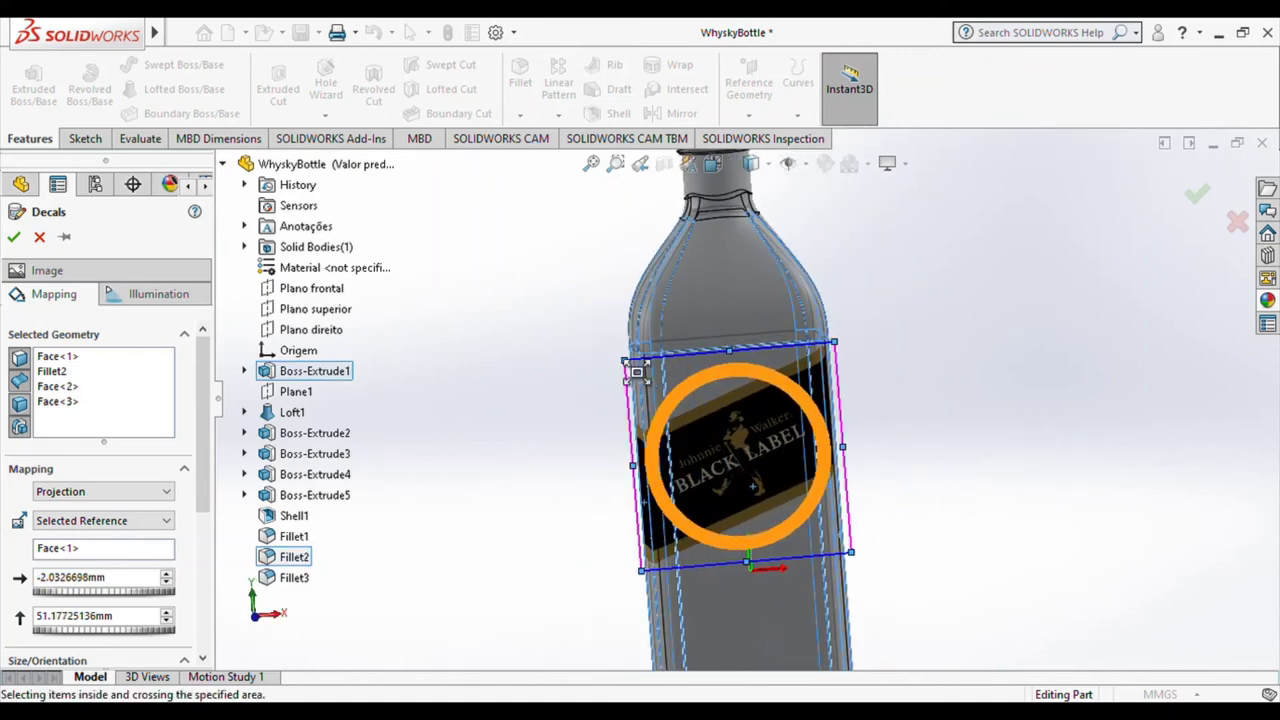
left_click_drag(637, 372, 650, 376)
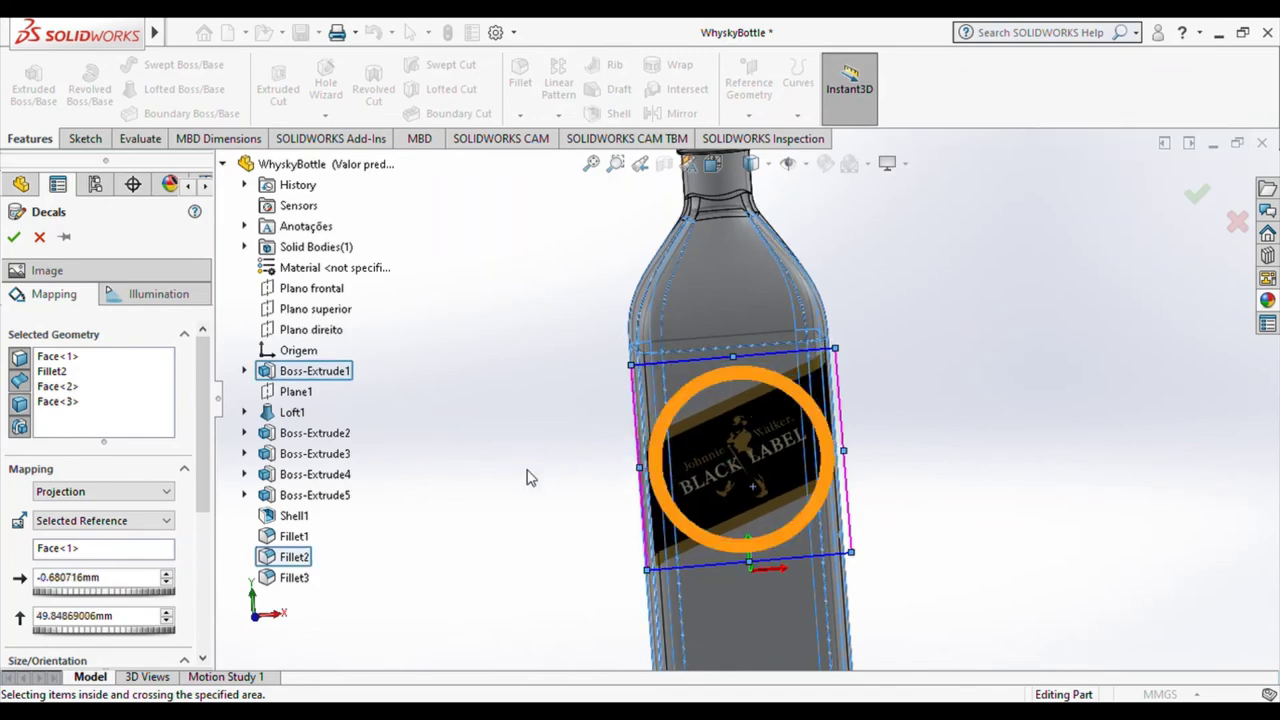
middle_click_drag(665, 375, 695, 385)
left_click_drag(694, 382, 709, 387)
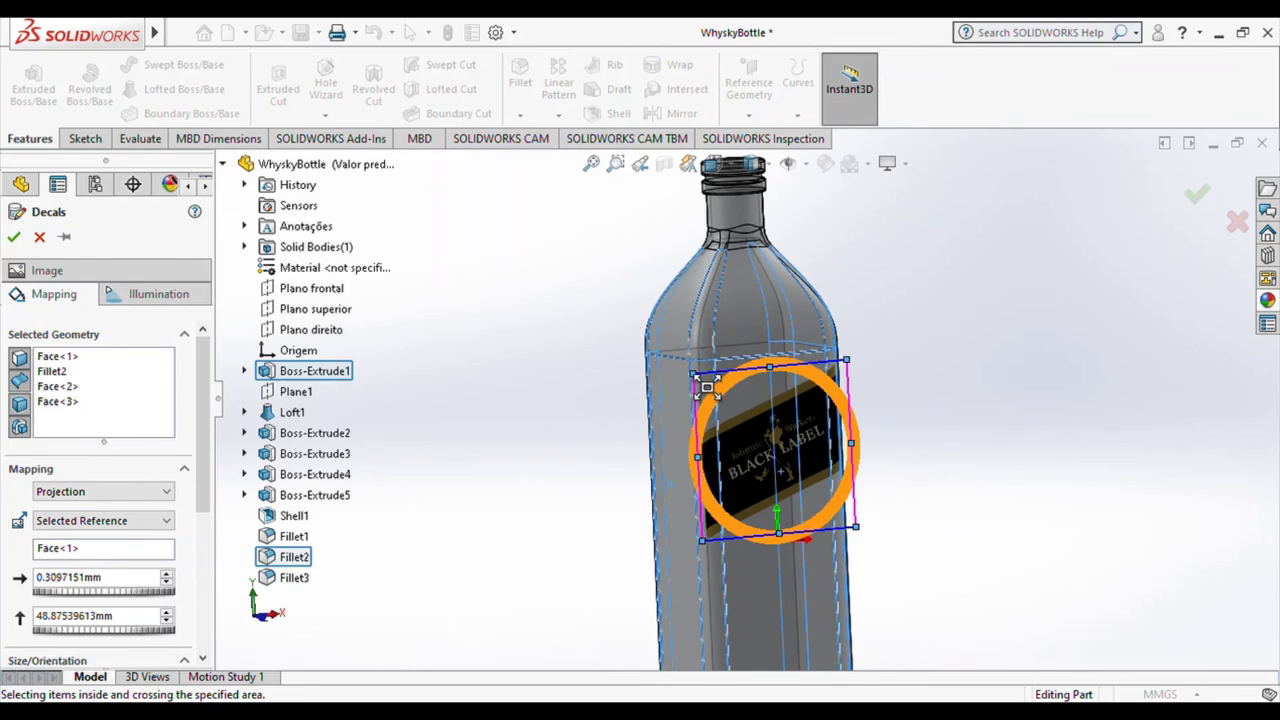
left_click_drag(707, 387, 703, 385)
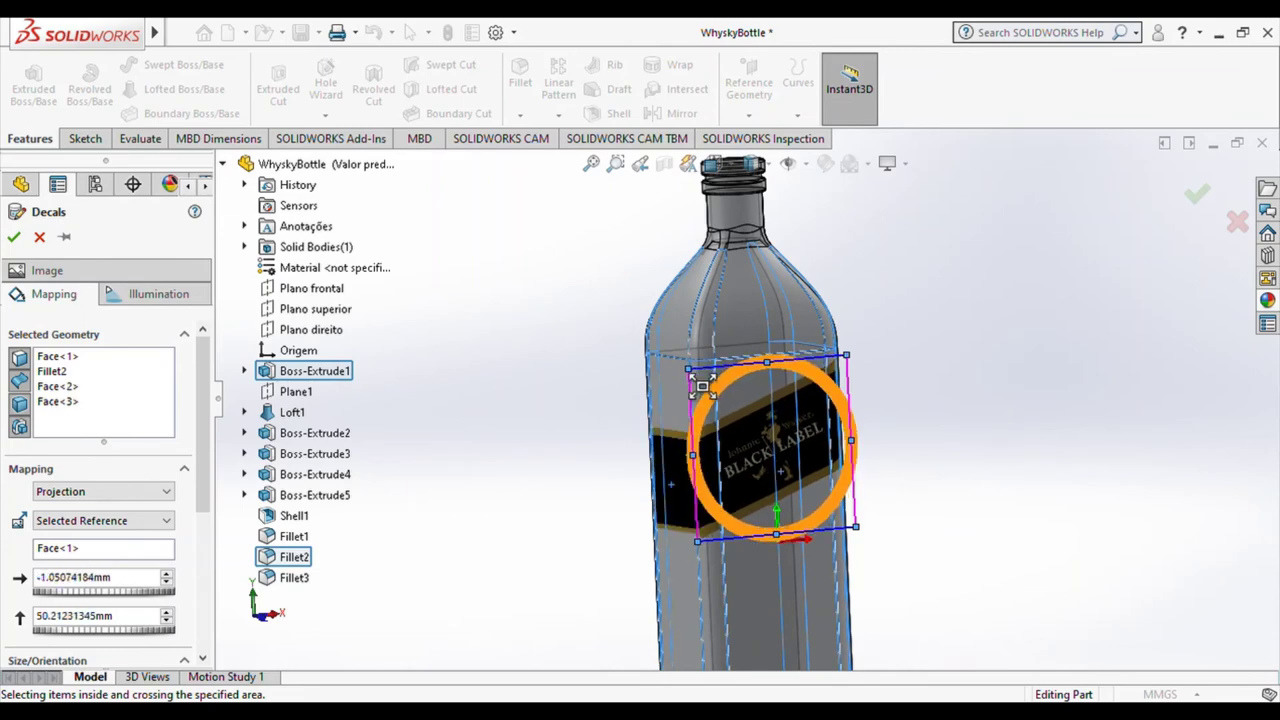
Check the label wrap from the side, nudge it slightly, and accept the decal
mouse_move(680, 395)
middle_mouse_down()
mouse_move(735, 451)
mouse_move(491, 429)
mouse_move(486, 457)
middle_mouse_up()
left_click_drag(726, 381, 730, 380)
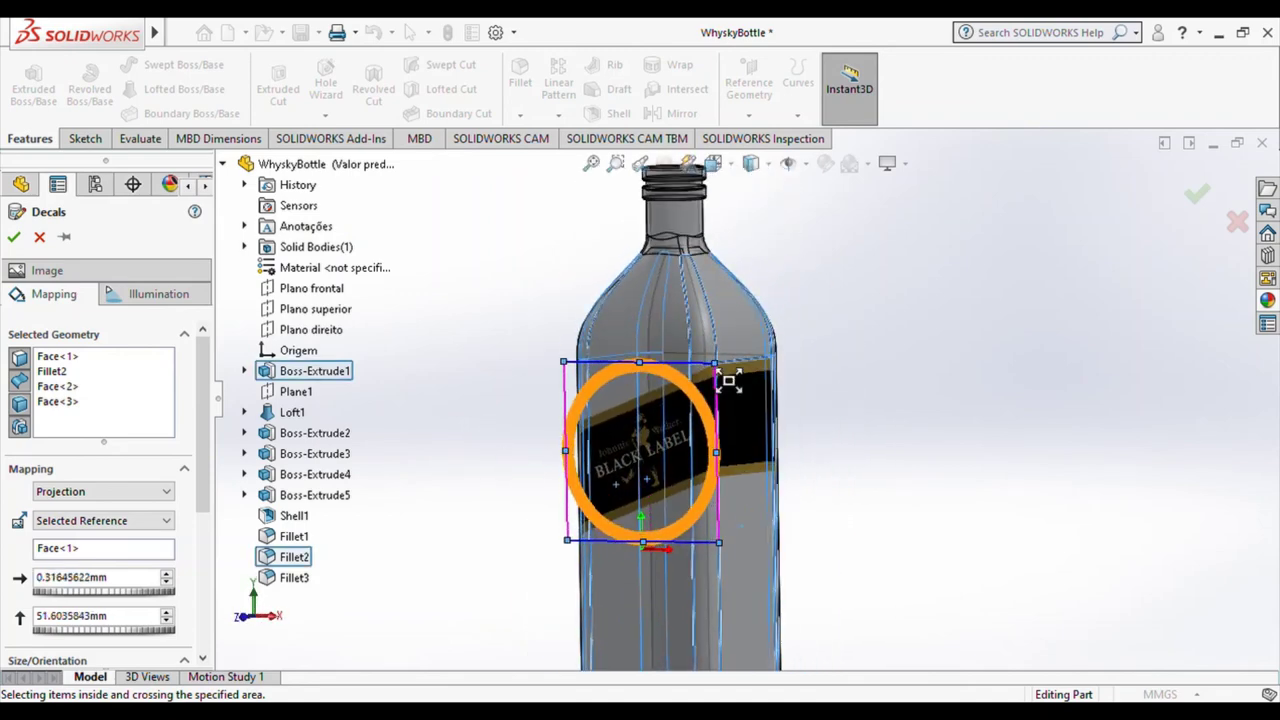
mouse_move(457, 546)
middle_mouse_down()
mouse_move(526, 520)
mouse_move(686, 586)
mouse_move(745, 405)
middle_mouse_up()
scroll(711, 591, "up", 3)
scroll(743, 405, "up", 5)
middle_click_drag(911, 370, 820, 420)
left_click(14, 237)
Return to the Front view (Ctrl+1) and reopen the Decals library beside the bottle
scroll(747, 325, "up", 5)
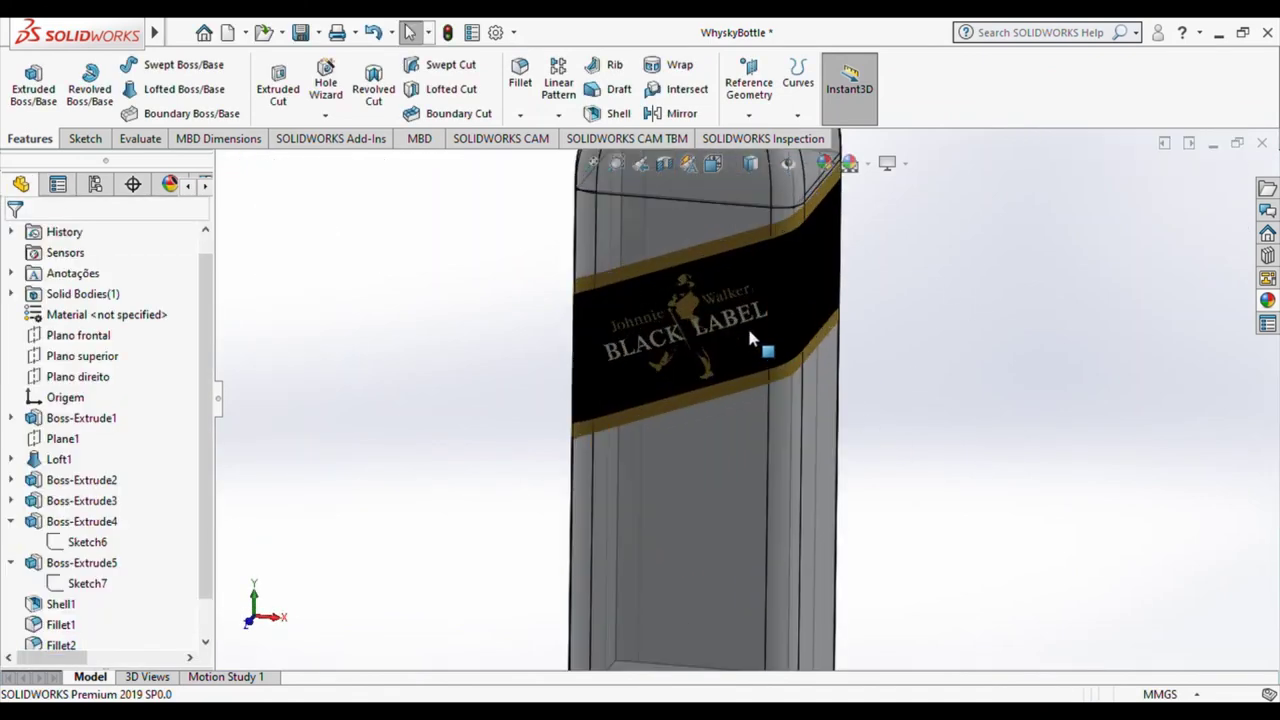
scroll(756, 316, "down", 2)
mouse_move(756, 316)
middle_mouse_down()
mouse_move(666, 448)
mouse_move(694, 457)
middle_mouse_up()
scroll(666, 450, "down", 3)
scroll(463, 494, "up", 3)
mouse_move(463, 494)
middle_mouse_down()
mouse_move(632, 462)
mouse_move(740, 304)
middle_mouse_up()
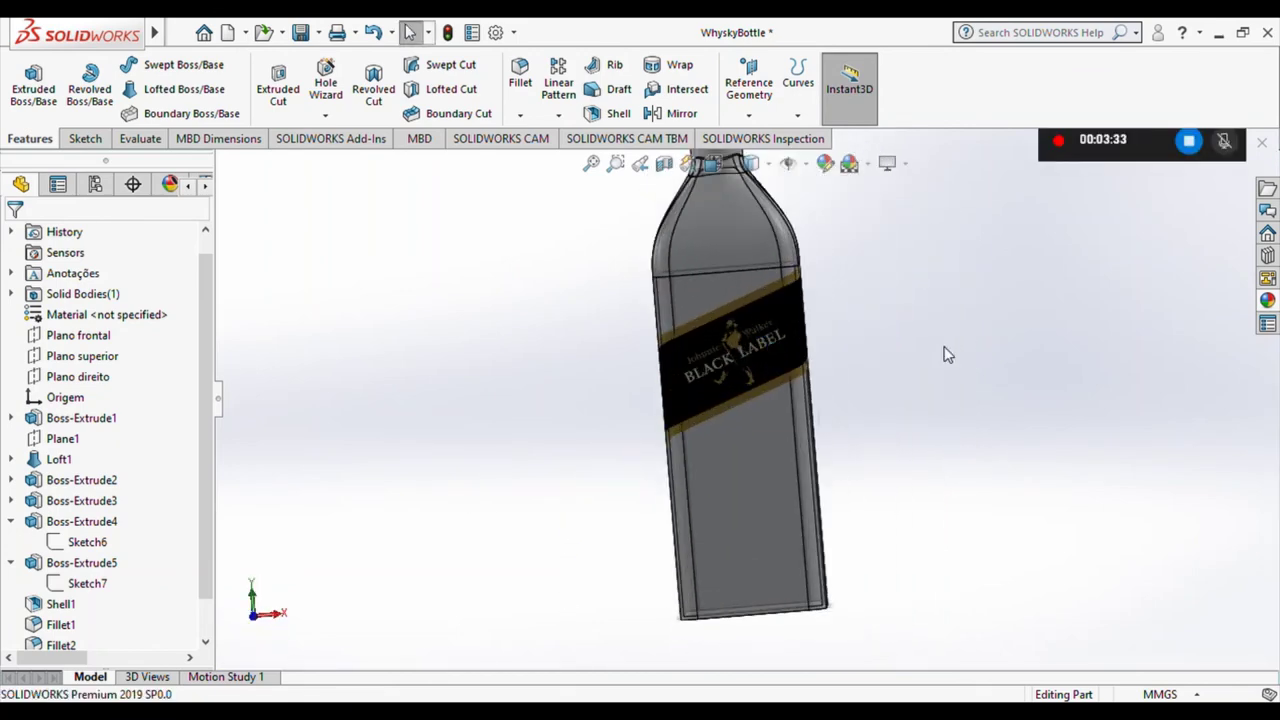
key("ctrl+1")
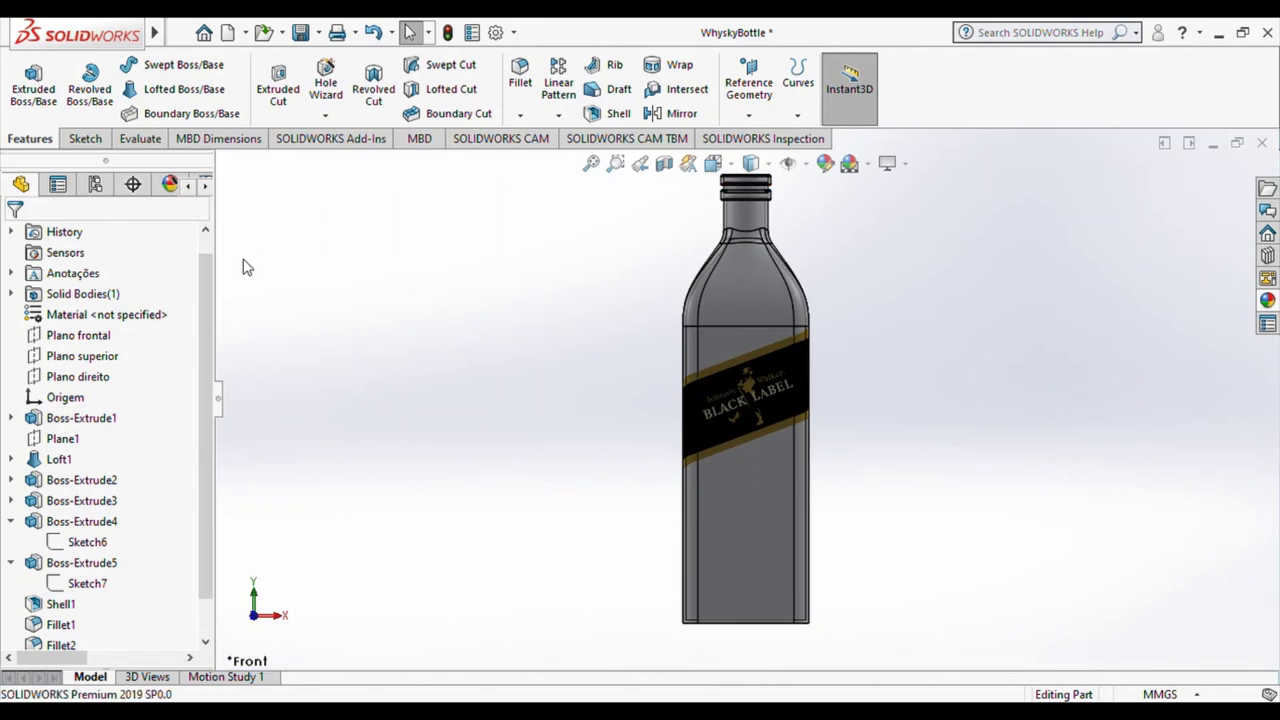
left_click(1267, 305)
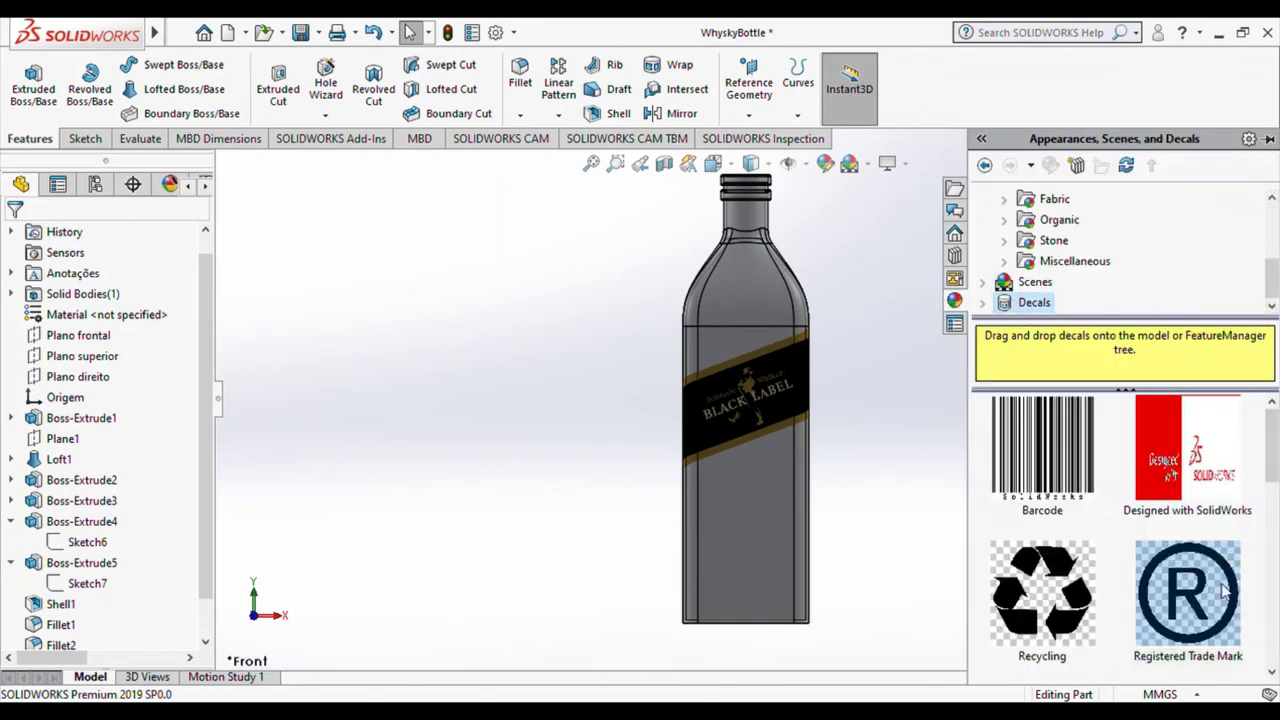
Place the Registered Trade Mark decal on the bottle, below the Black Label
left_click_drag(1224, 592, 752, 580)
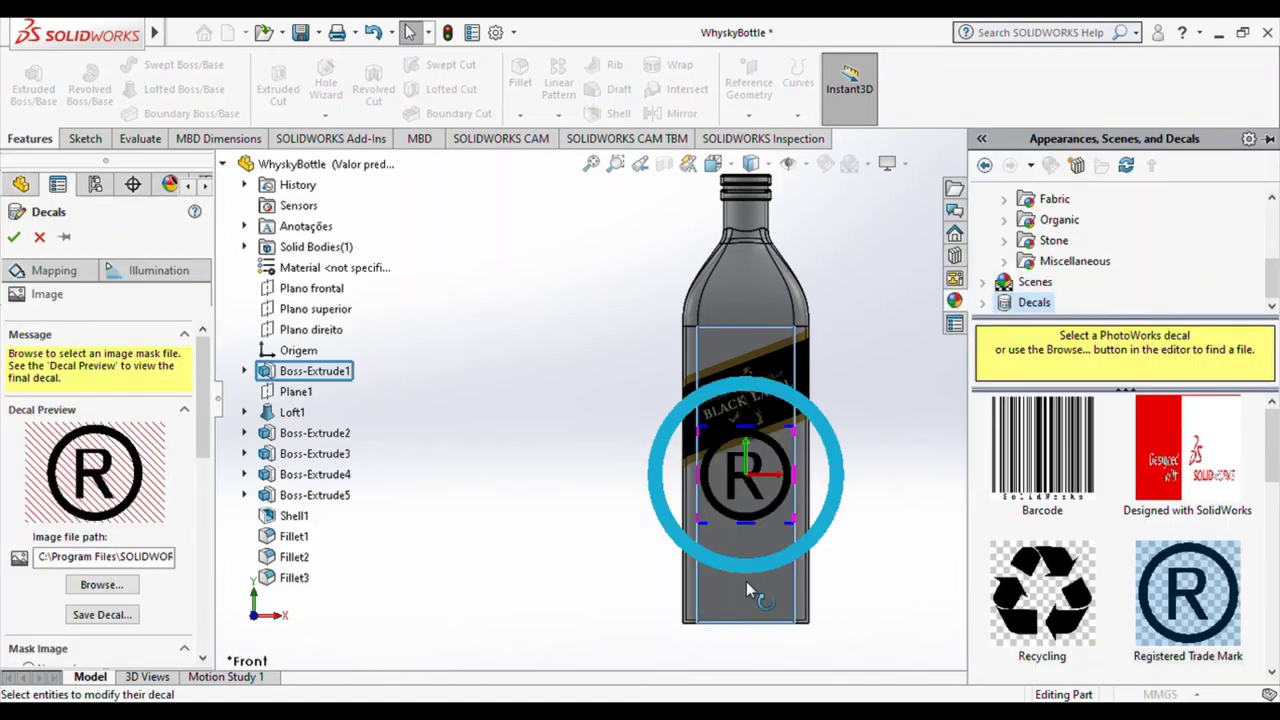
left_click_drag(745, 460, 743, 530)
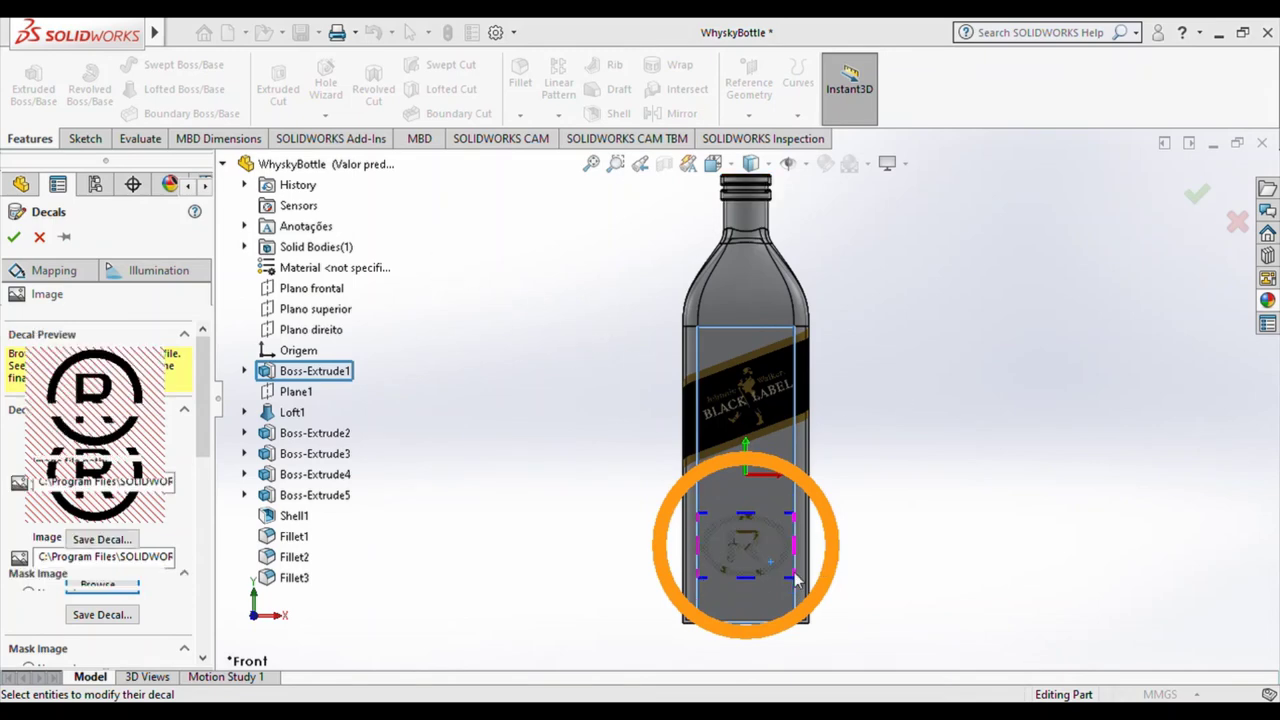
scroll(757, 575, "down", 3)
scroll(139, 485, "down", 3)
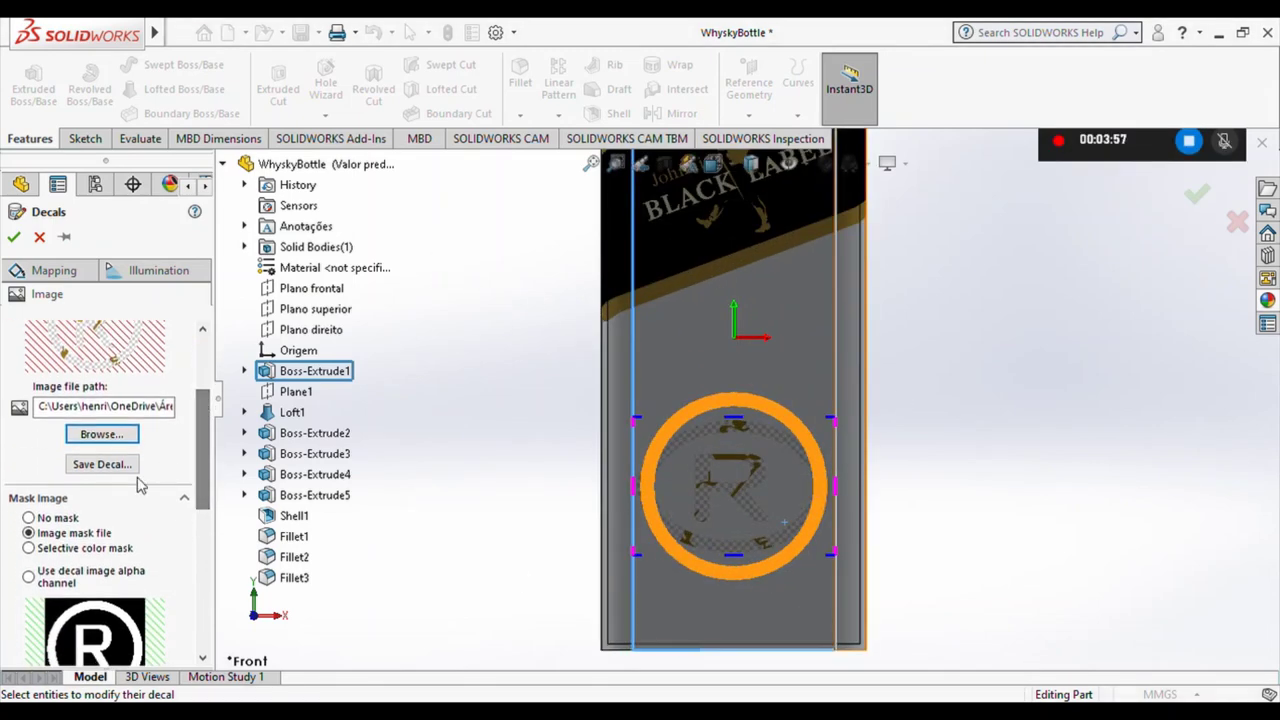
Use the decal image alpha channel, shrink the logo to fit, and confirm
left_click(69, 579)
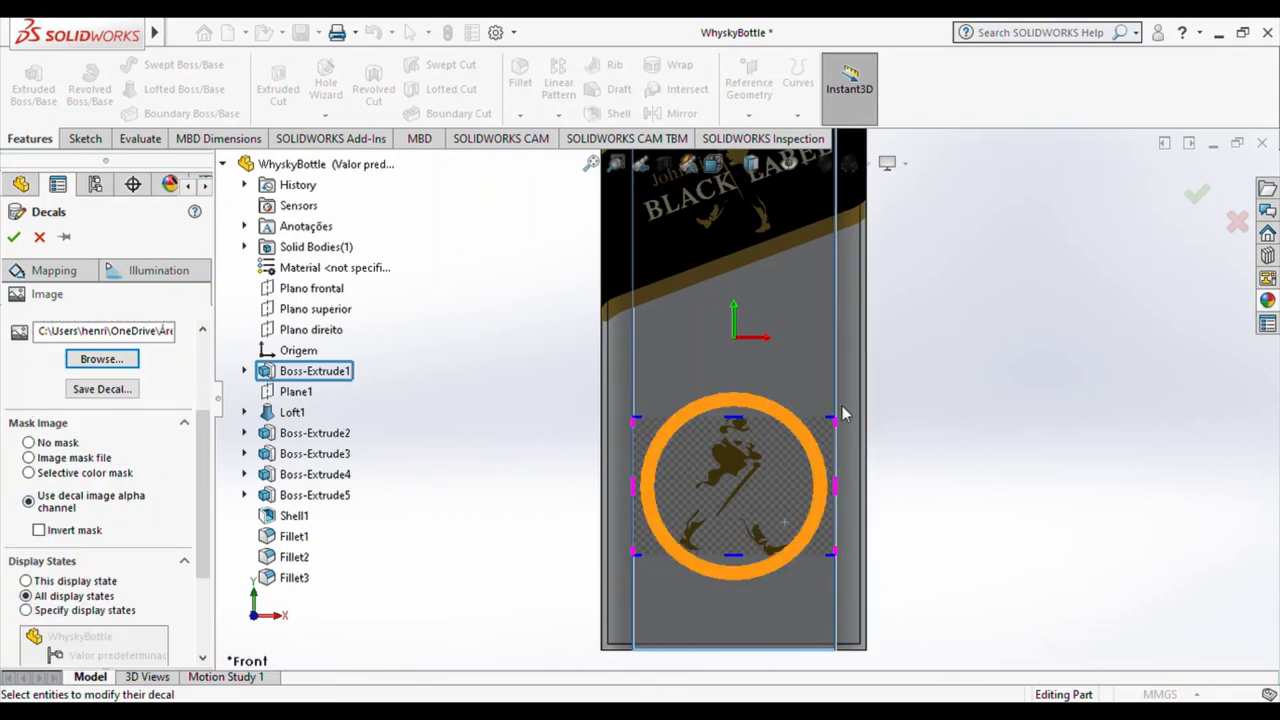
left_click_drag(840, 432, 828, 440)
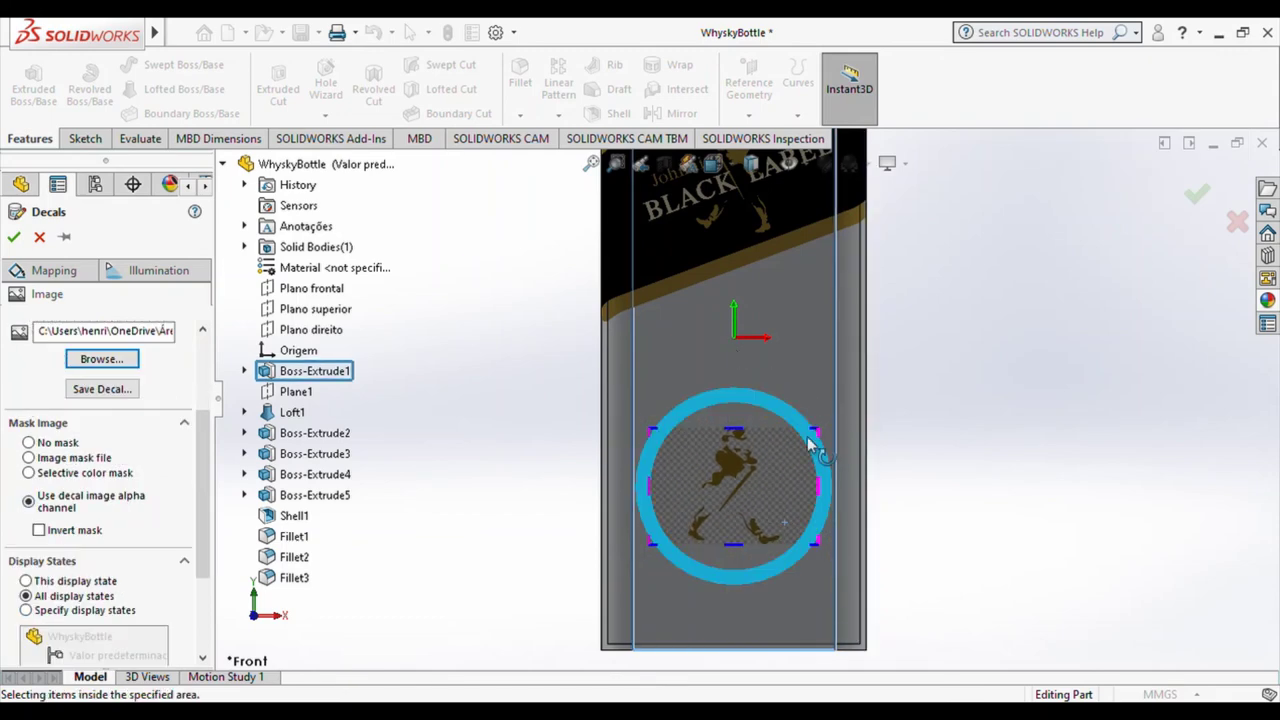
scroll(790, 390, "up", 3)
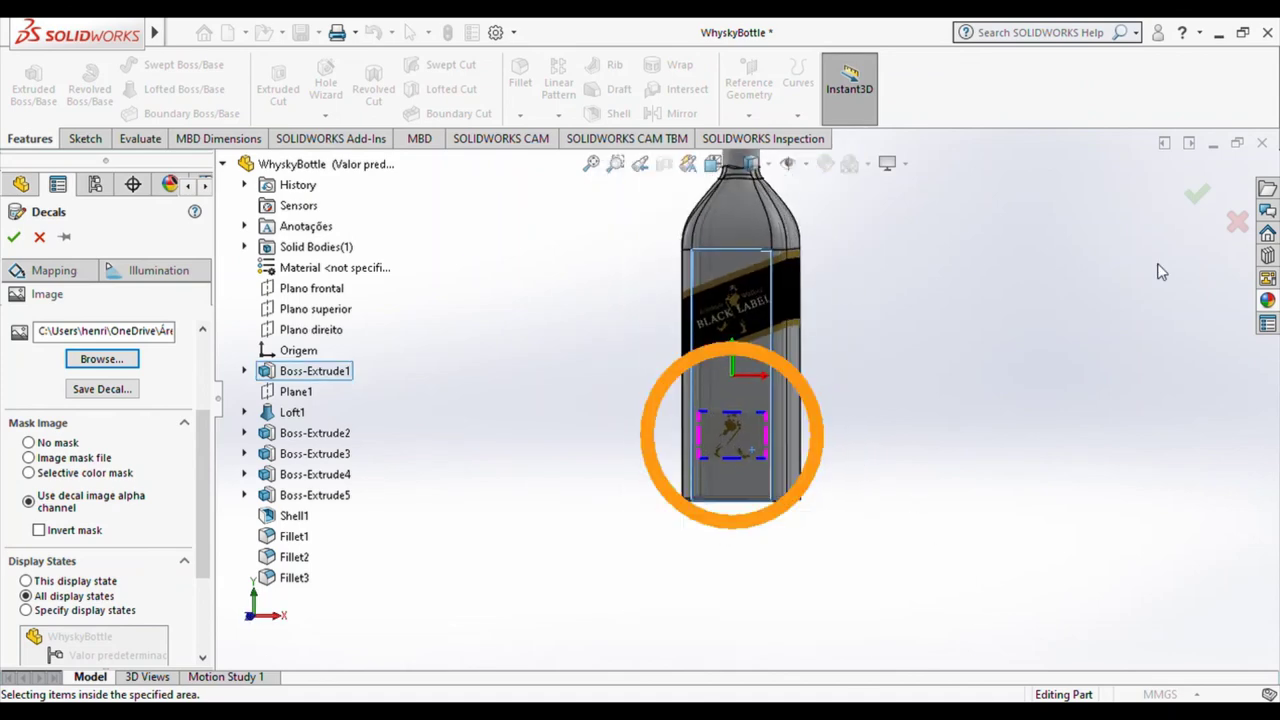
left_click(1197, 193)
left_click(711, 490)
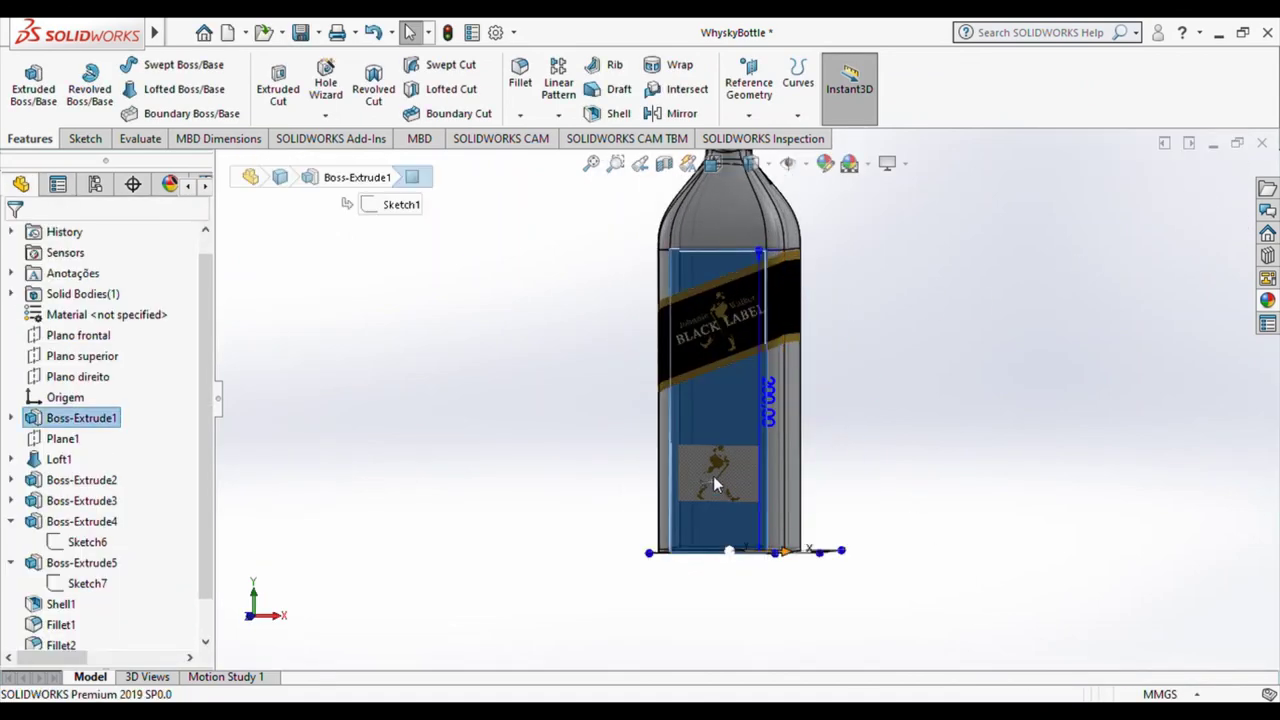
scroll(186, 451, "down", 1)
left_click(720, 478)
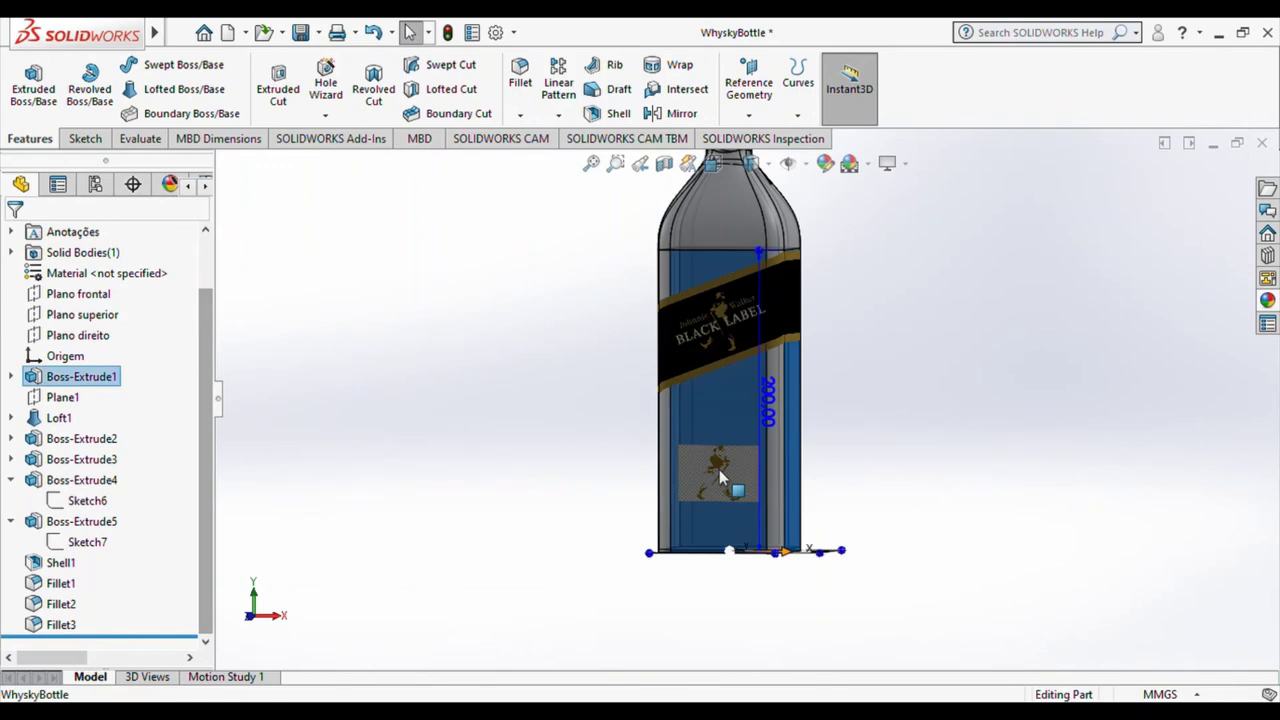
left_click(977, 481)
key("f")
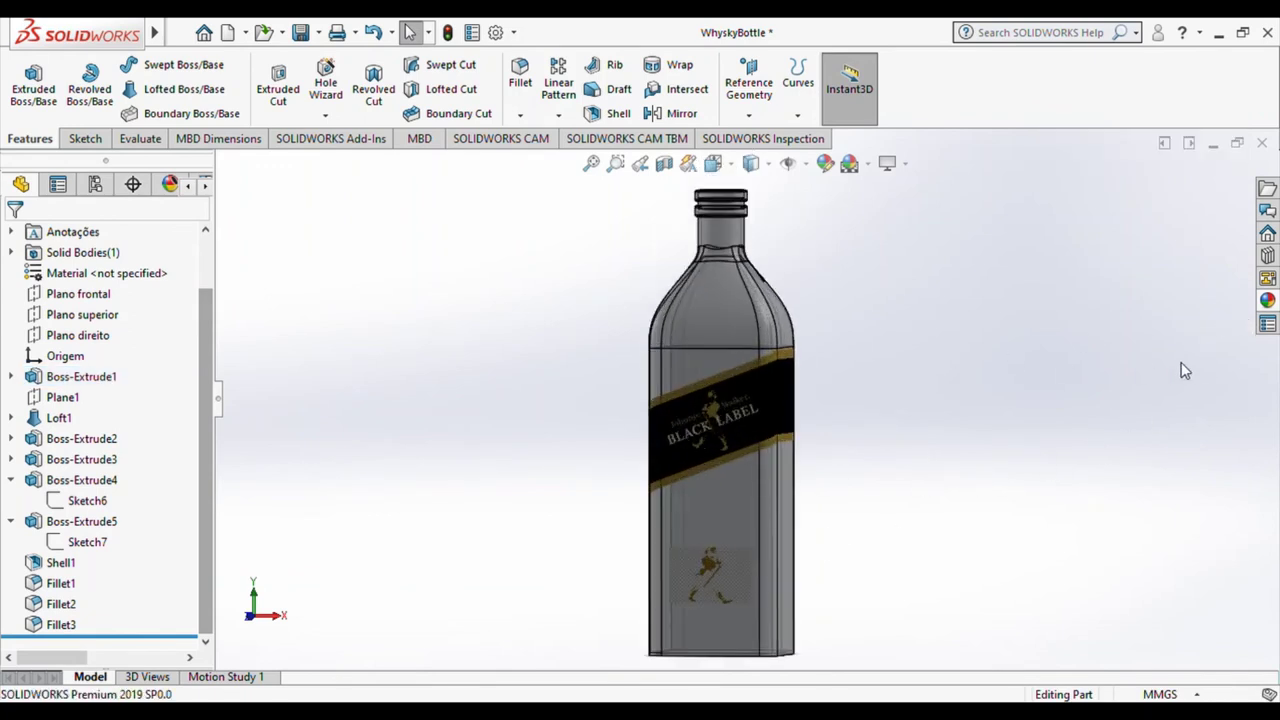
key("ctrl+1")
key("ctrl+7")
key("ctrl+2")
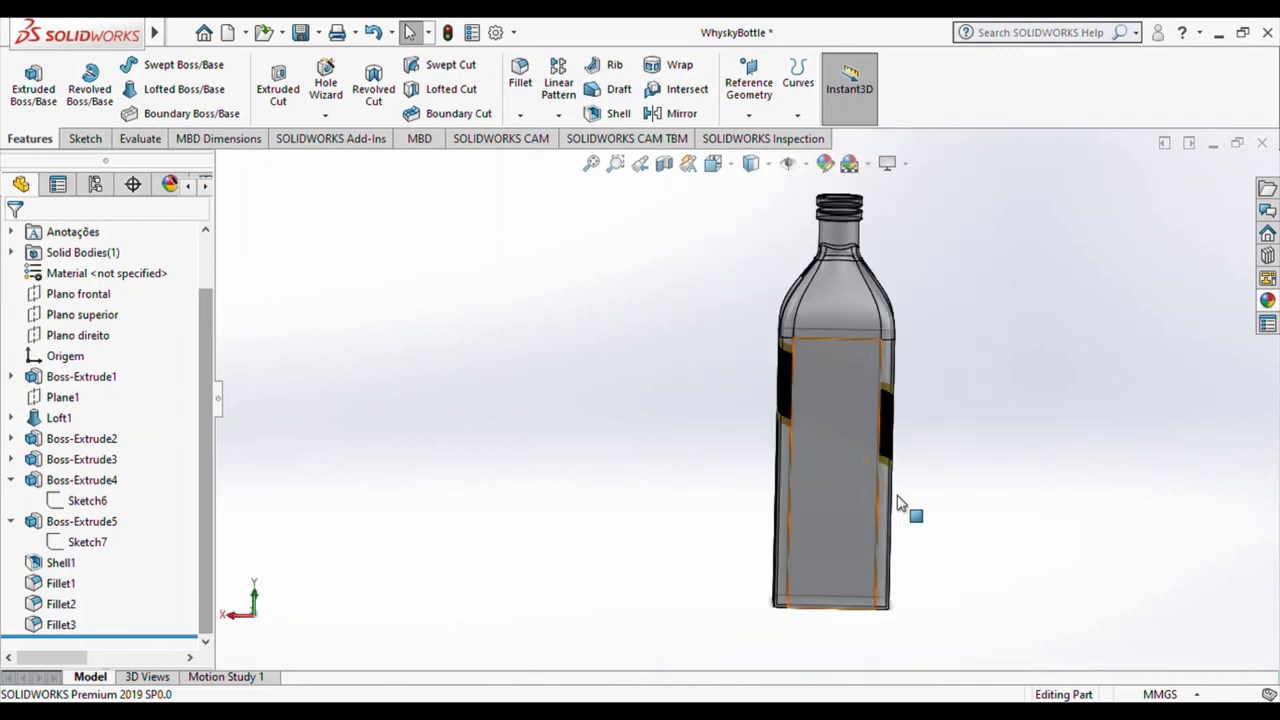
key("ctrl+7")
key("ctrl+1")
key("shift+z")
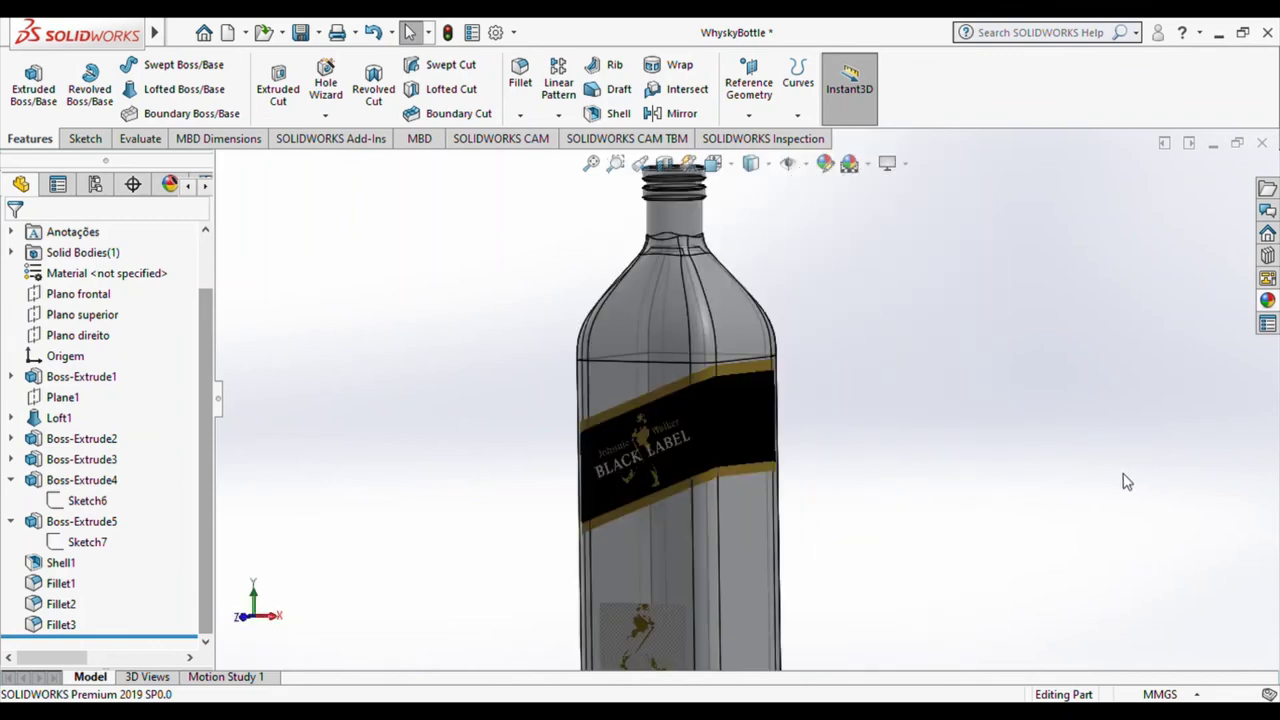
key("Left")
key("Left")
key("Up")
key("Left")
key("Left")
key("f")
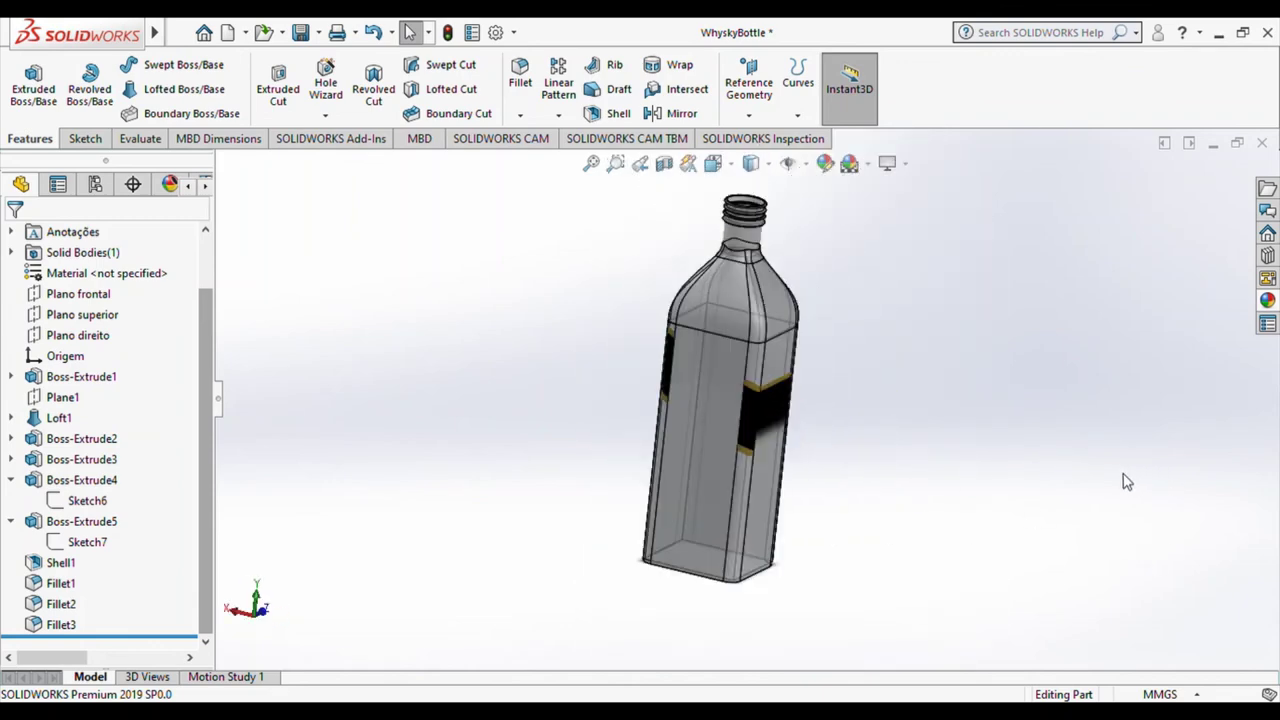
key("ctrl+shift+z")
key("f")
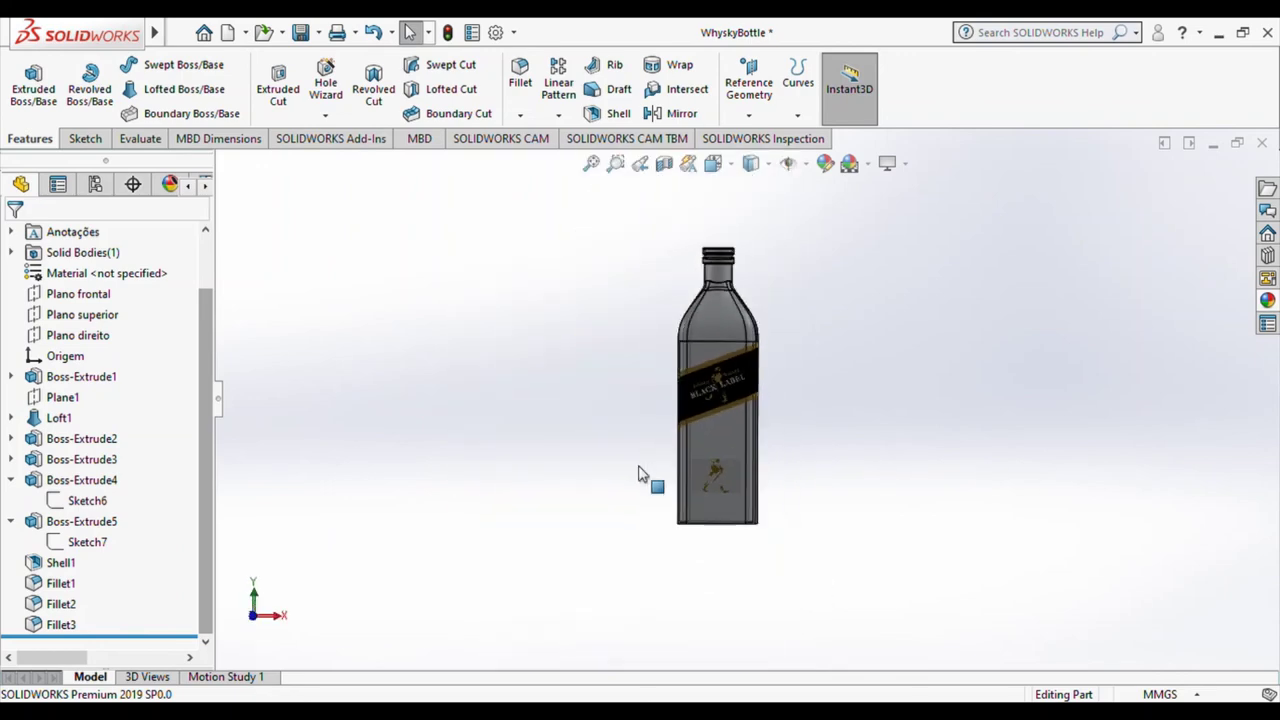
middle_click_drag(643, 477, 851, 449)
scroll(957, 374, "down", 3)
left_click(1266, 302)
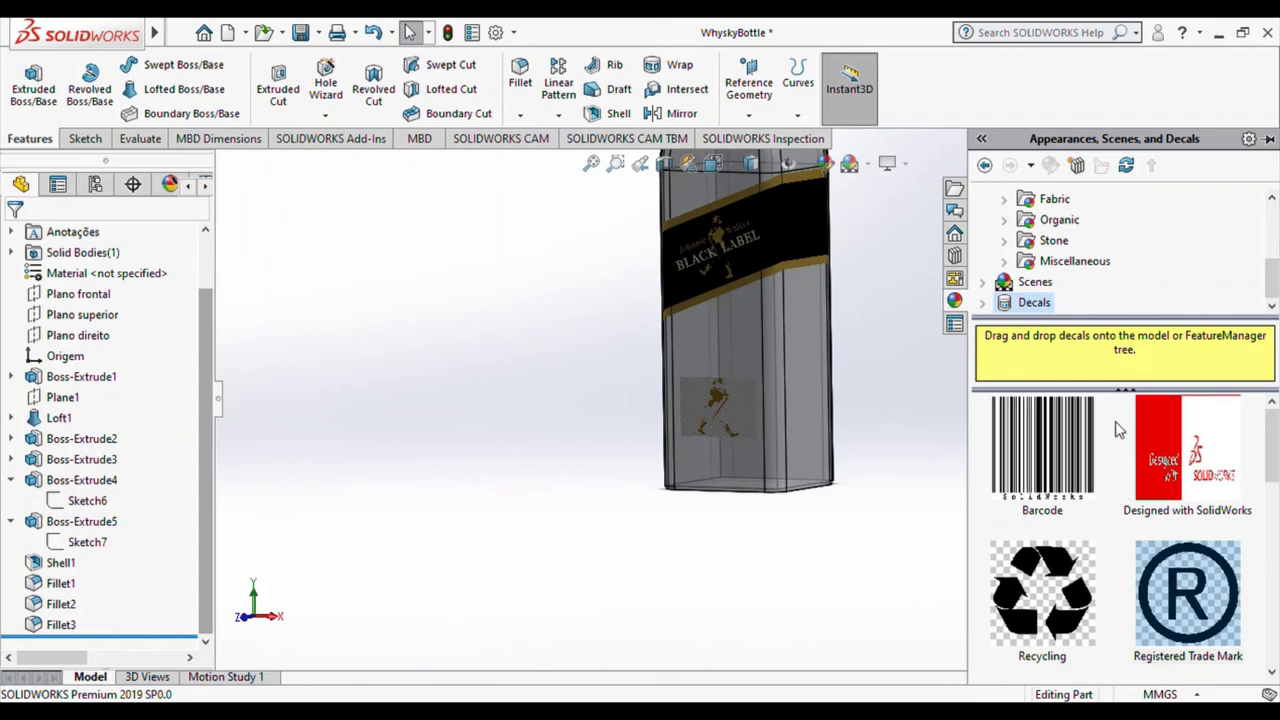
left_click(716, 397)
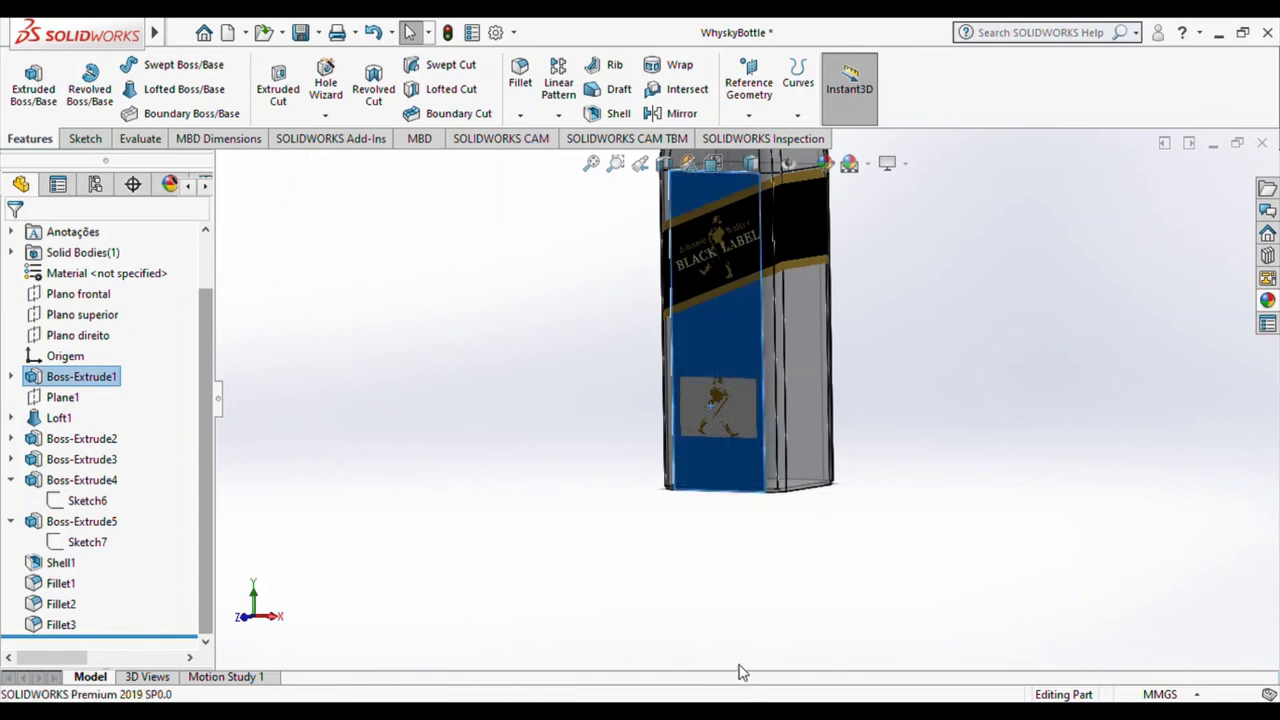
key("Escape")
scroll(674, 580, "down", 5)
mouse_move(680, 531)
middle_mouse_down()
mouse_move(843, 503)
mouse_move(733, 561)
mouse_move(640, 534)
mouse_move(646, 596)
middle_mouse_up()
scroll(762, 427, "down", 2)
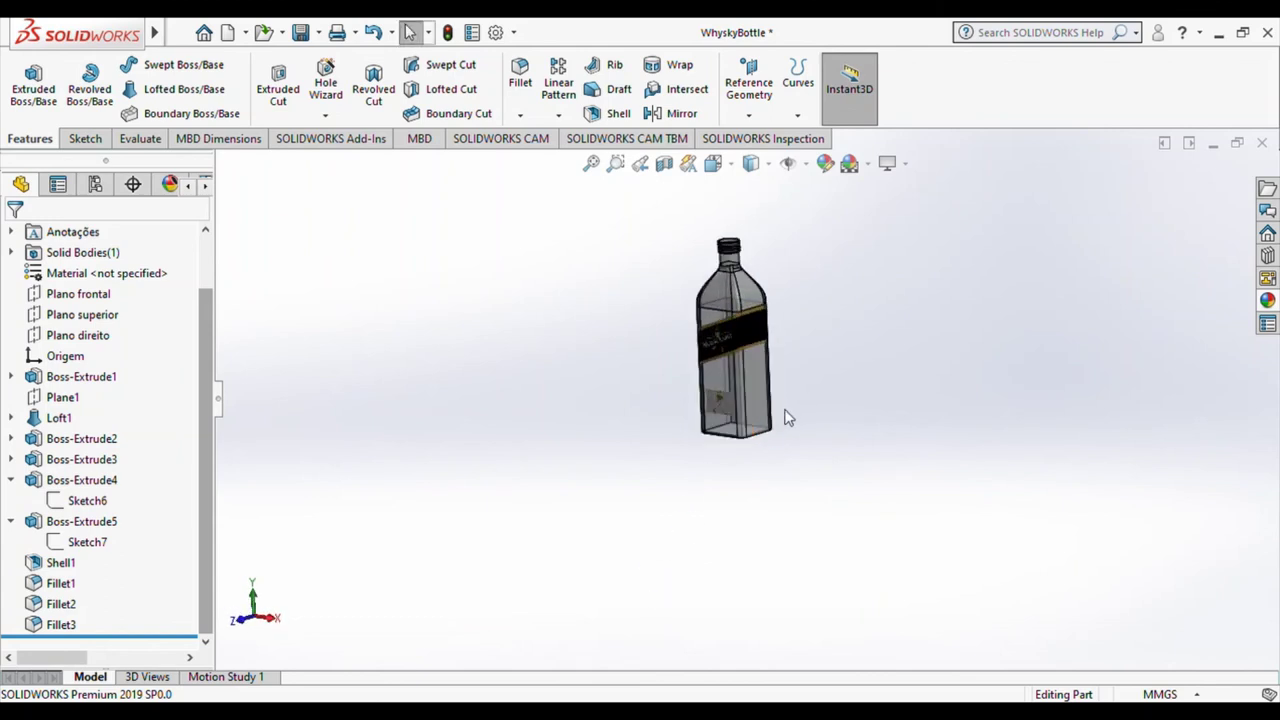
scroll(820, 247, "down", 1)
key("ctrl+1")
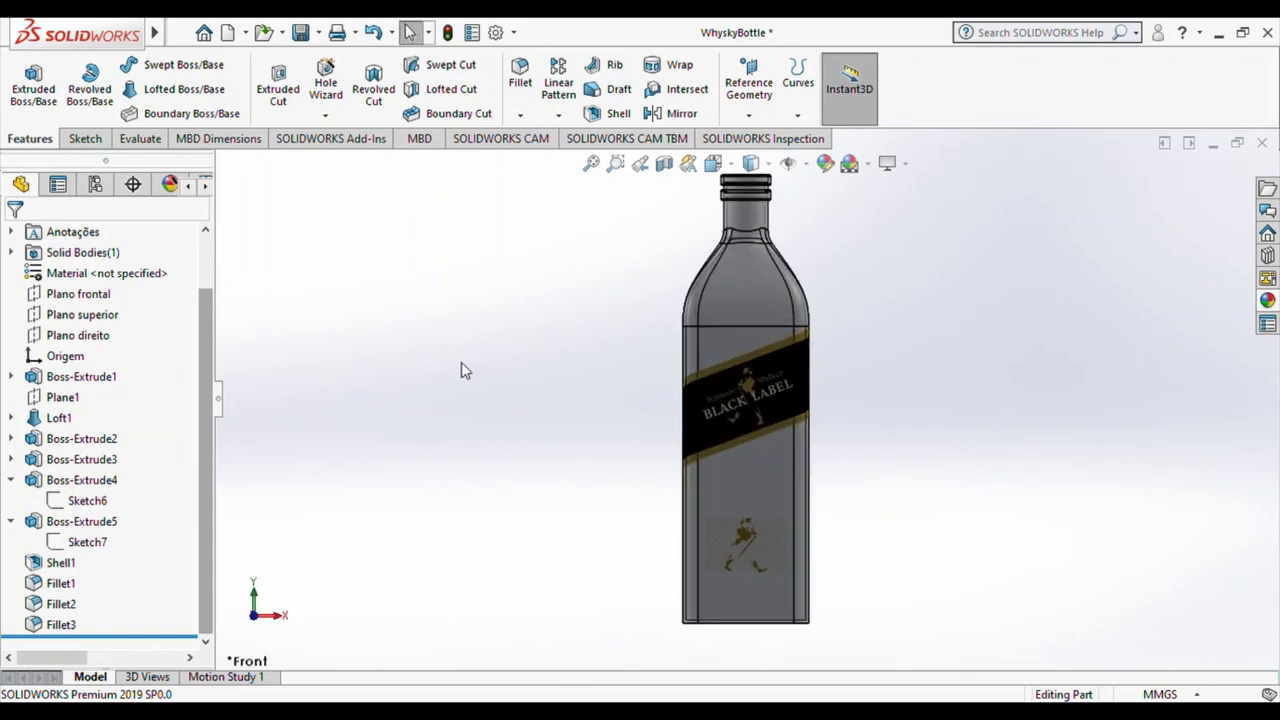